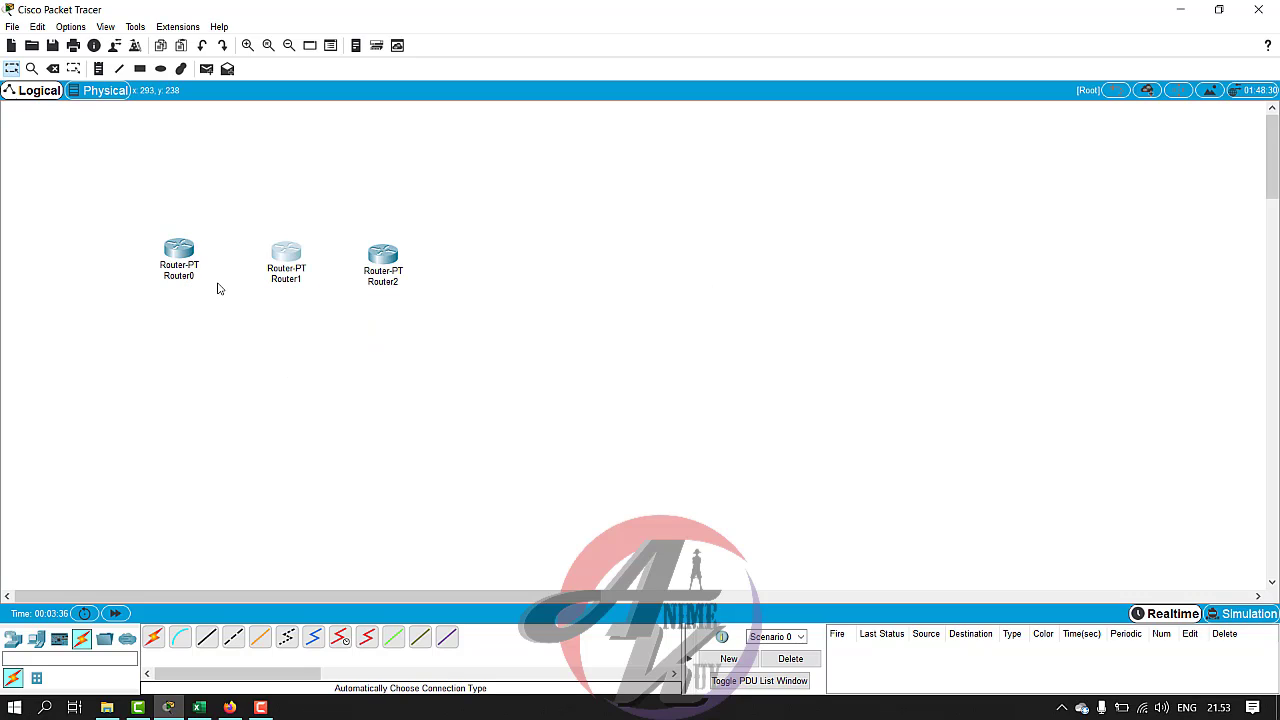
# Inspect the modules installed in Router0 in its physical device view.
pyautogui.moveTo(181, 257)
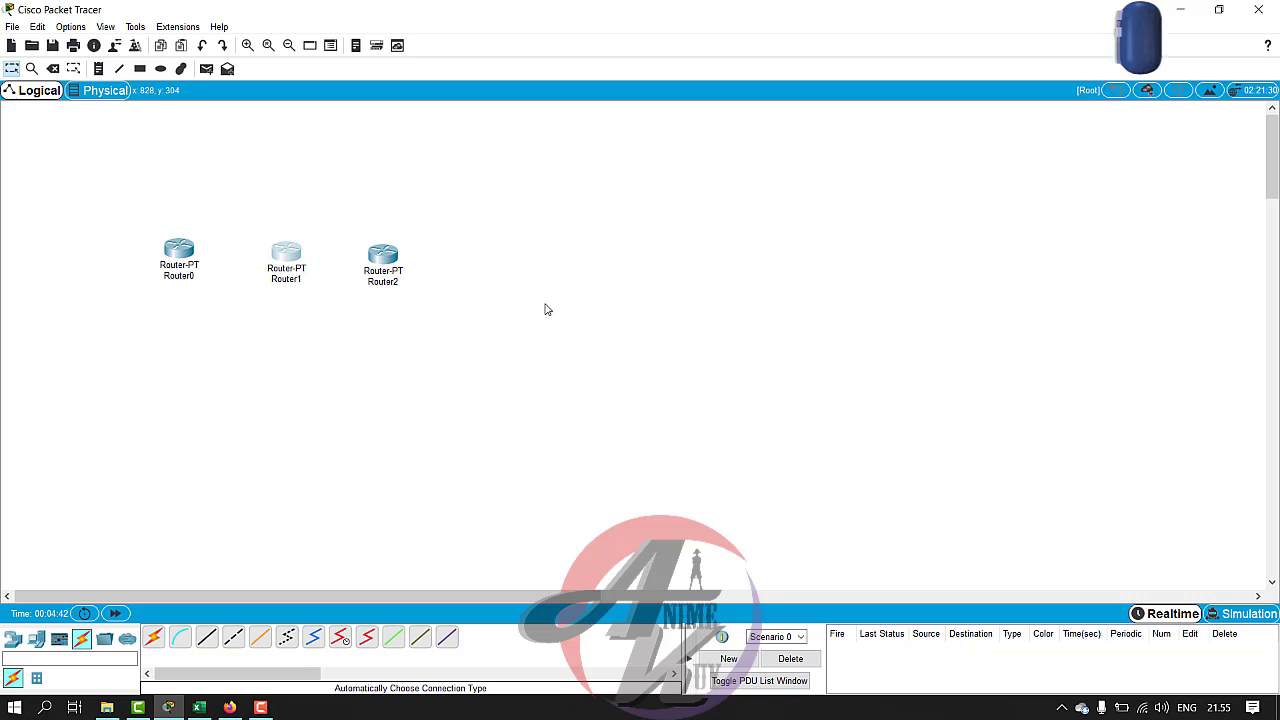
pyautogui.click(181, 251)
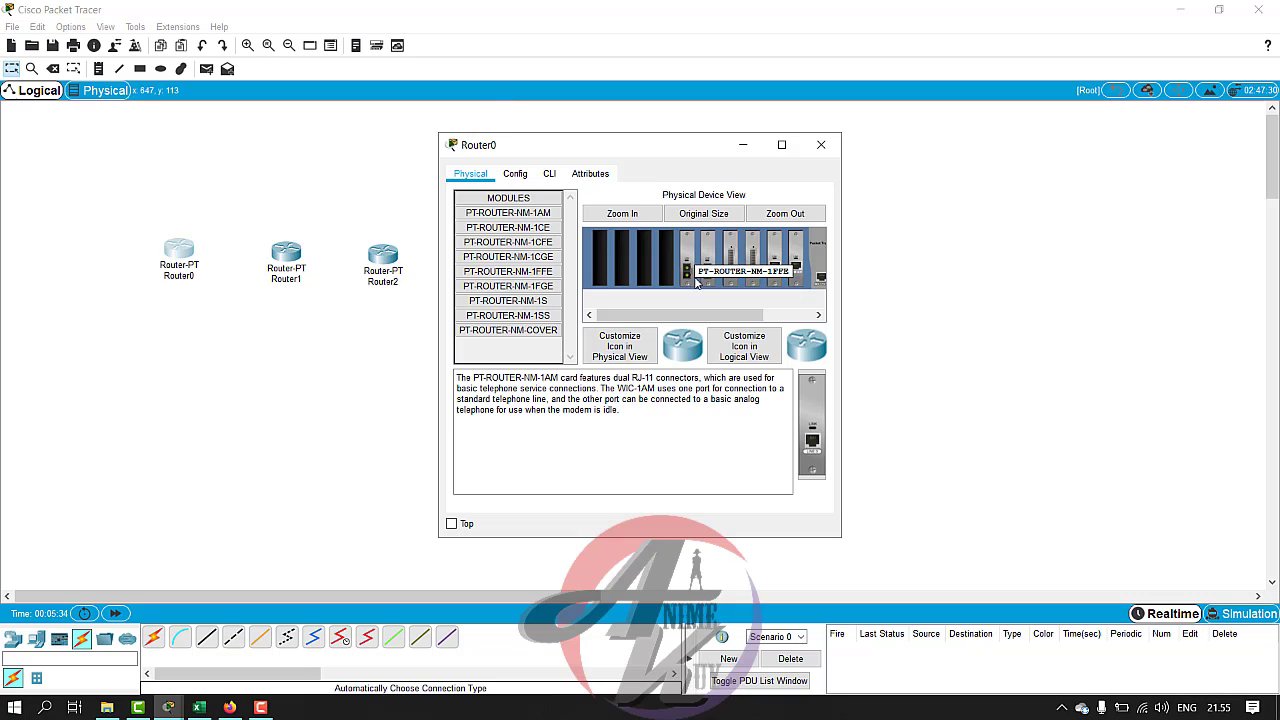
pyautogui.click(820, 147)
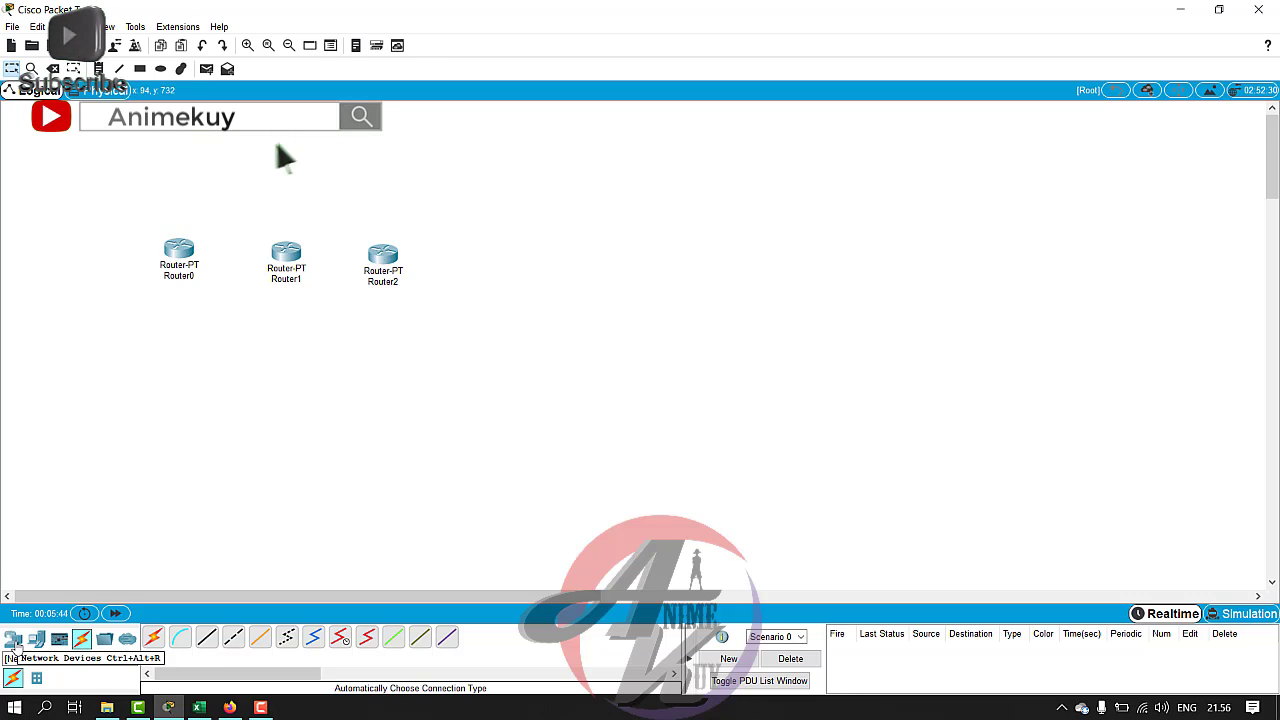
# Place three PC-PT end devices in a row, one beneath each of the three routers.
pyautogui.click(13, 638)
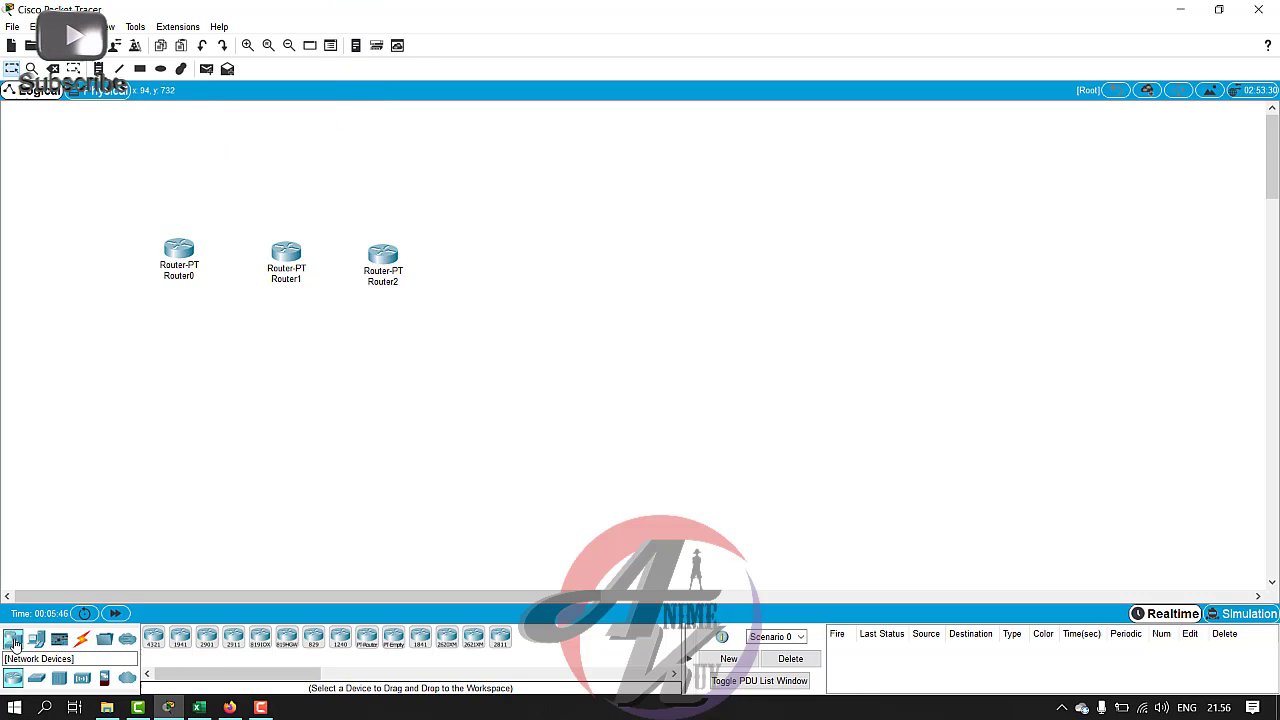
pyautogui.click(36, 638)
pyautogui.click(153, 638)
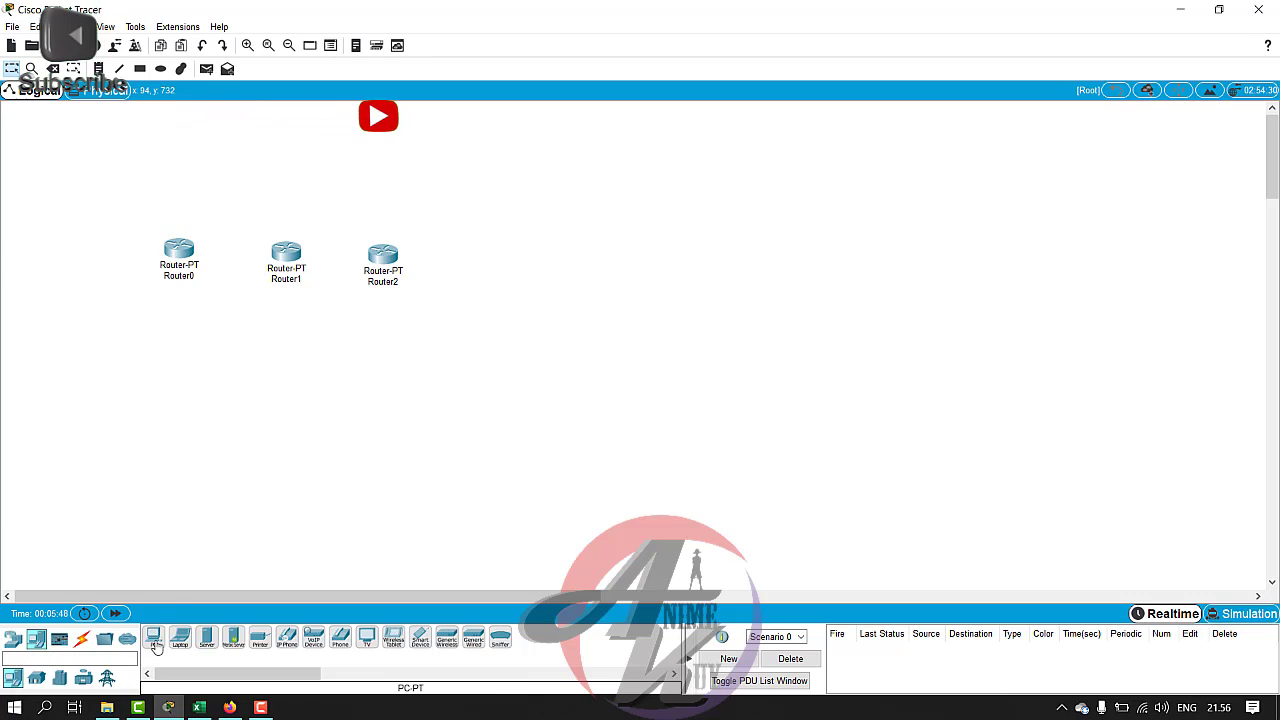
pyautogui.click(186, 347)
pyautogui.moveTo(188, 352); pyautogui.dragTo(169, 355)
pyautogui.moveTo(153, 638); pyautogui.dragTo(280, 366)
pyautogui.moveTo(153, 638); pyautogui.dragTo(391, 369)
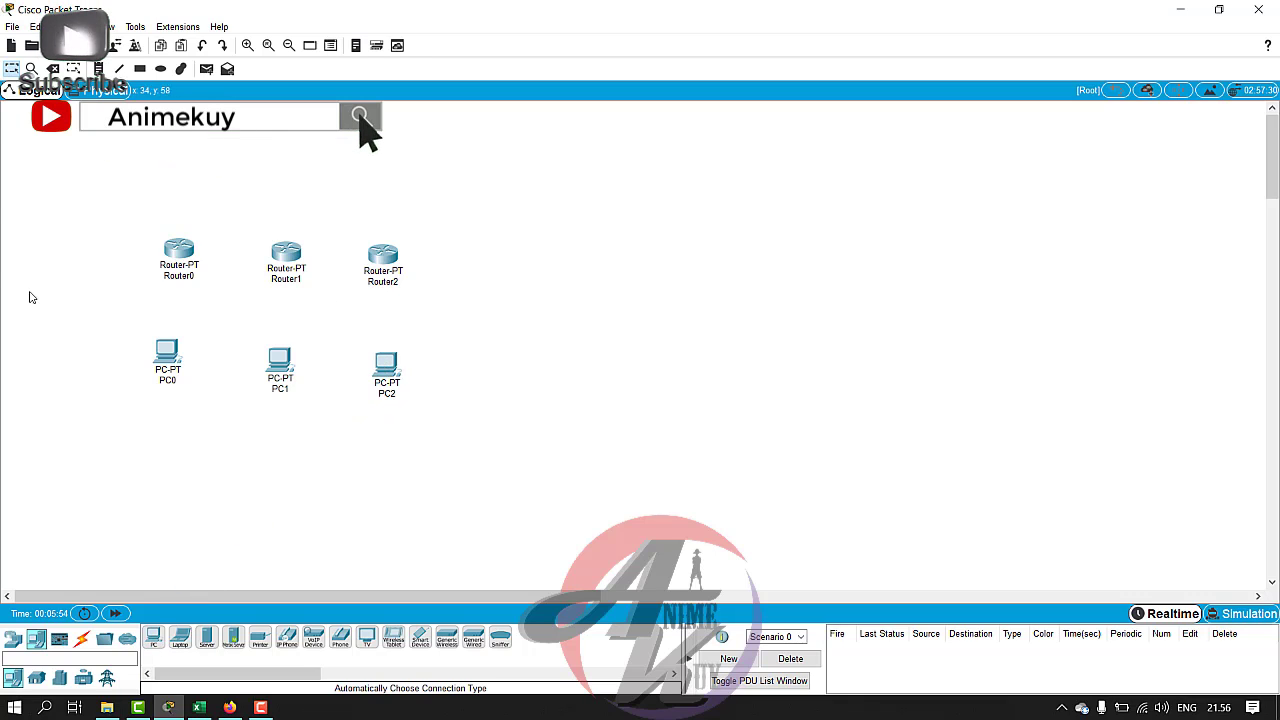
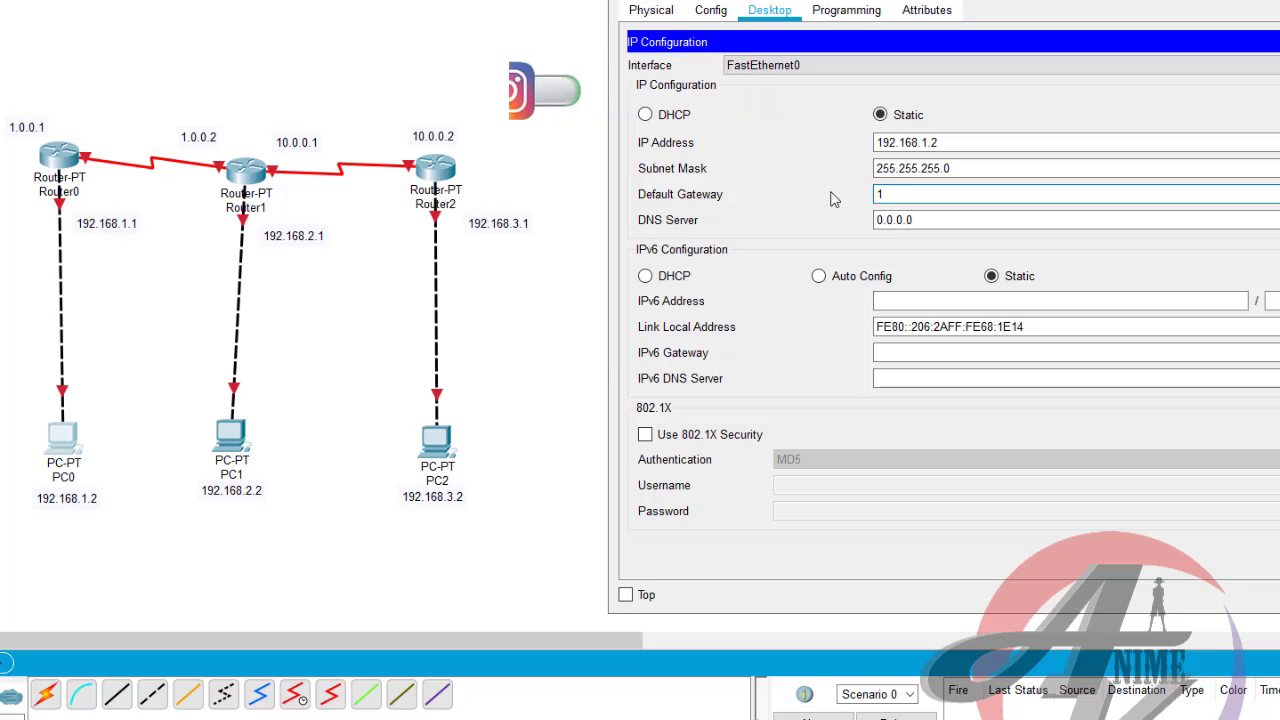
# Set PC0's default gateway to 192.168.1.1 and close its configuration window.
pyautogui.write('92')
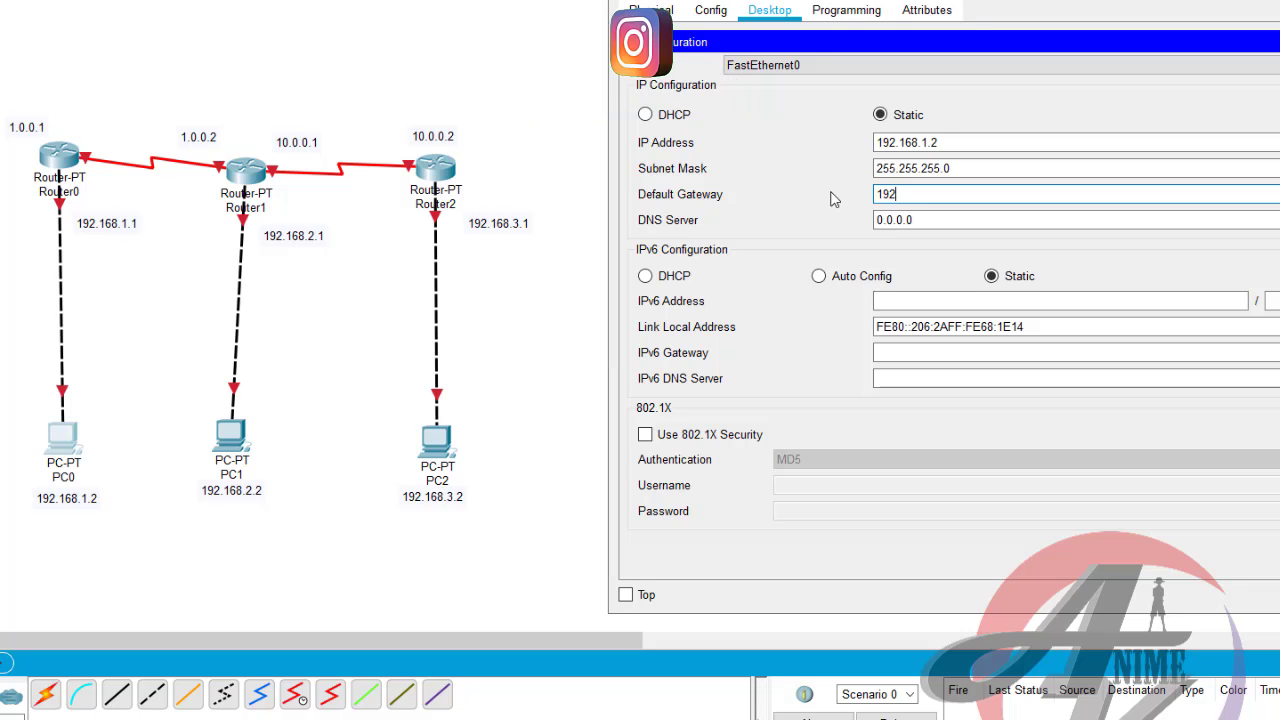
pyautogui.write('.')
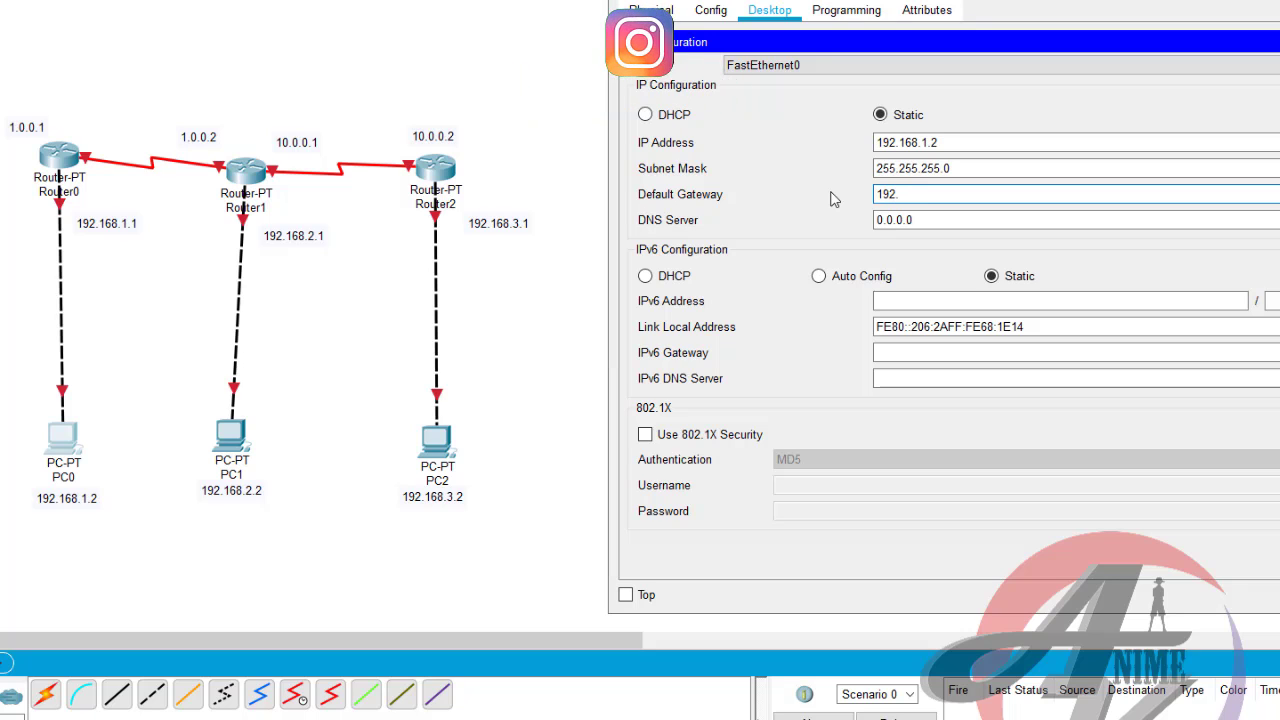
pyautogui.write('168.1.1')
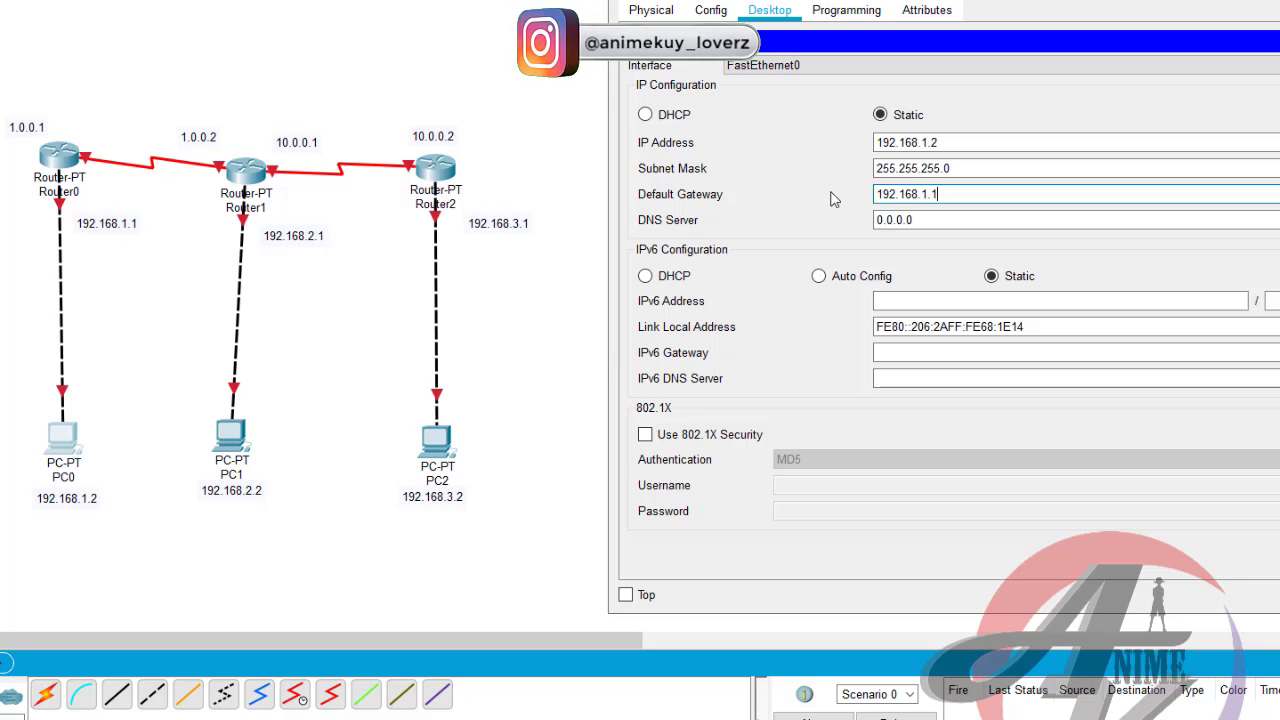
pyautogui.click(1279, 1)
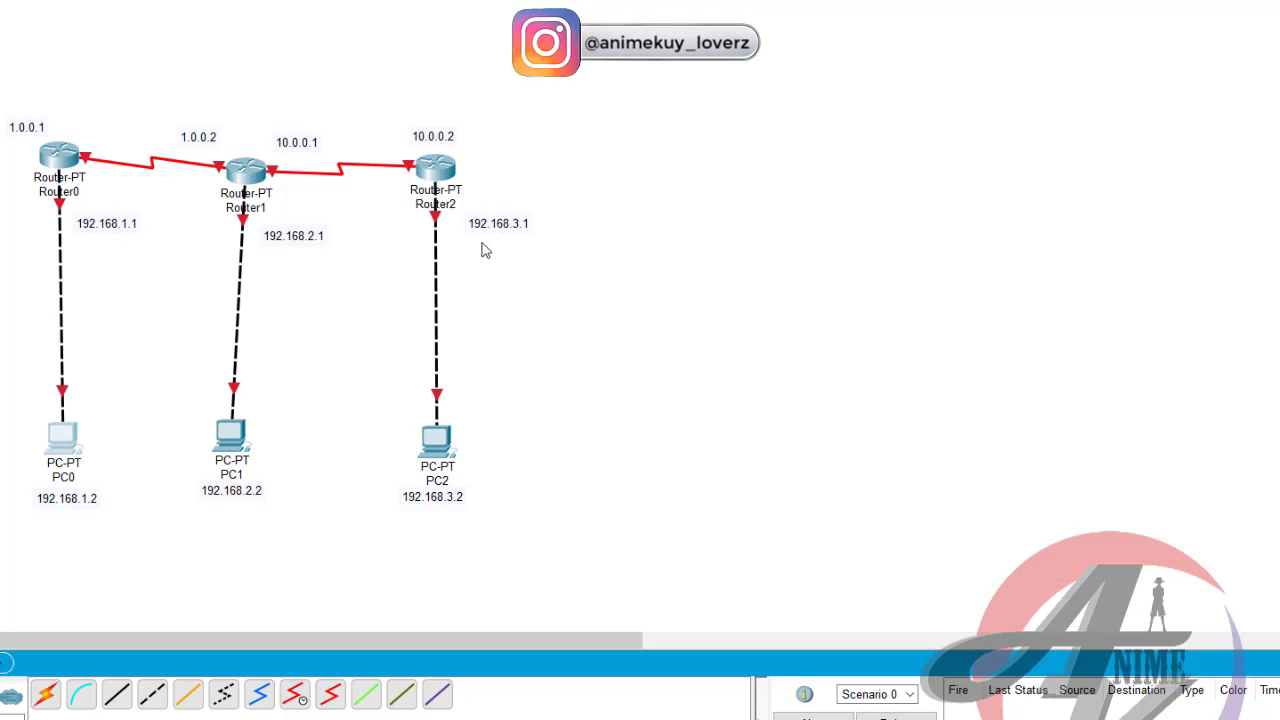
# Configure PC1 with static IP address 192.168.2.2, subnet mask 255.255.255.0 and default gateway 192.168.2.1.
pyautogui.click(238, 440)
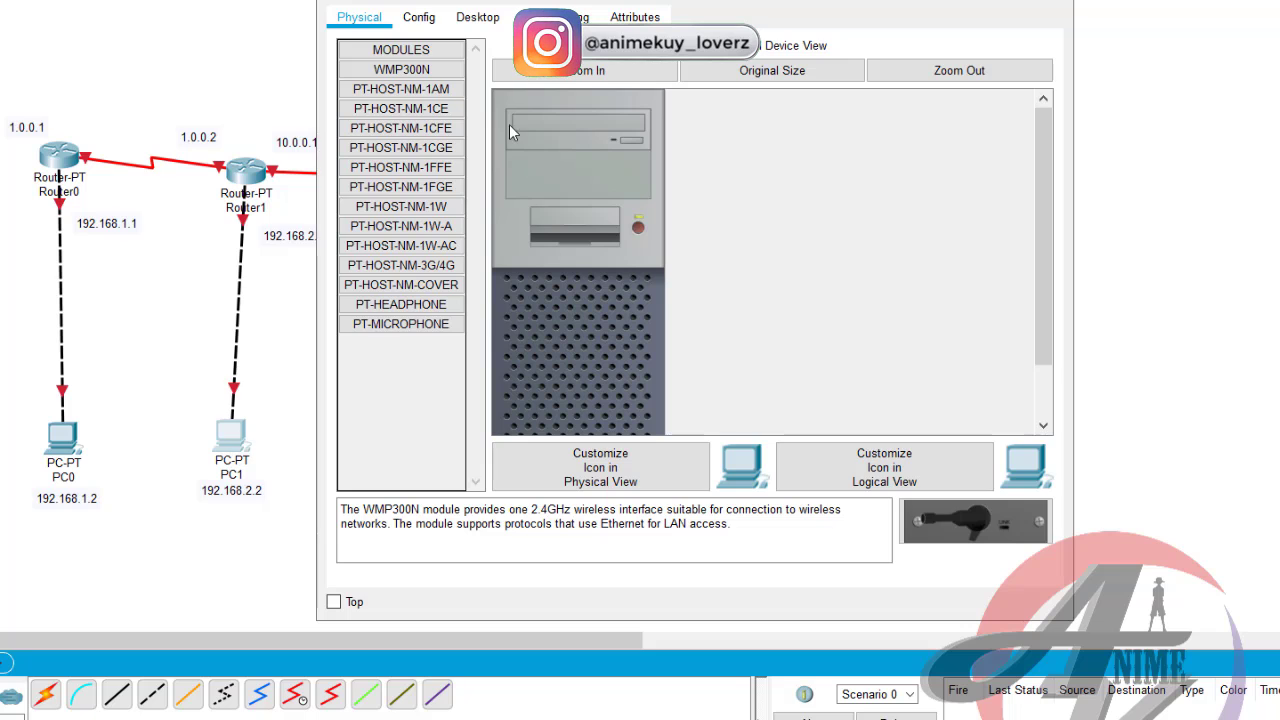
pyautogui.click(479, 18)
pyautogui.click(423, 106)
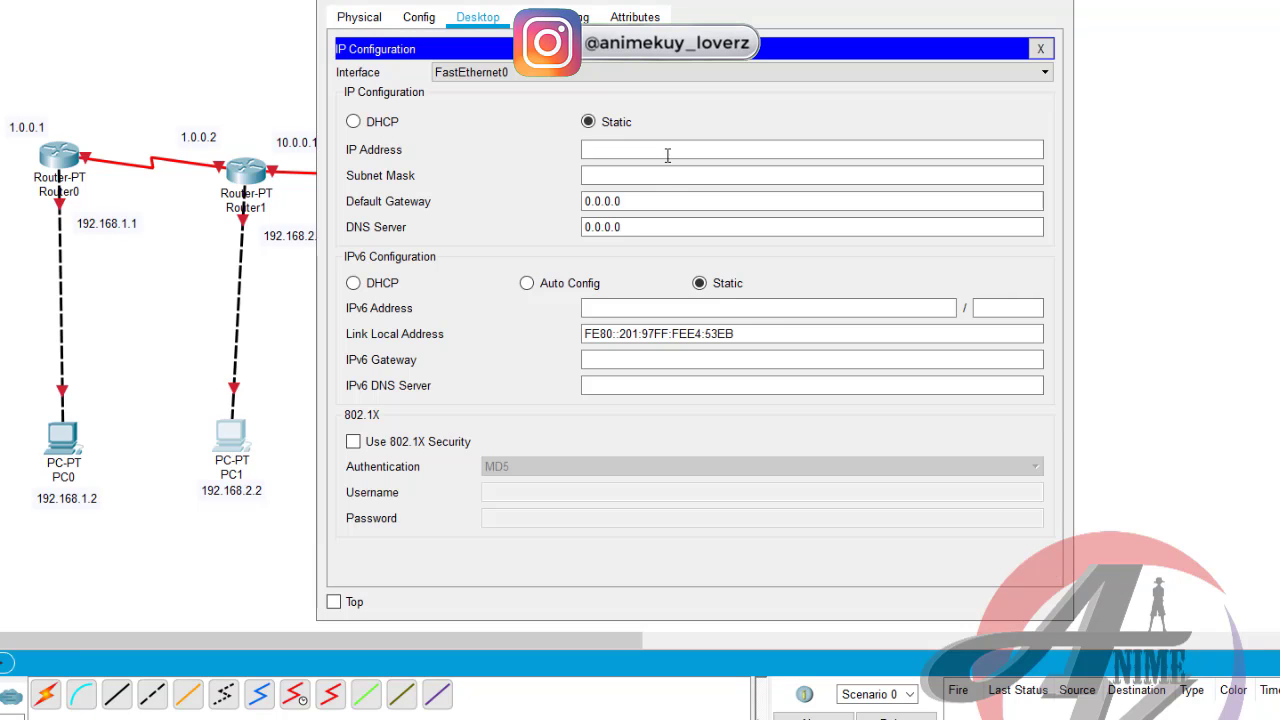
pyautogui.click(659, 149)
pyautogui.write('192')
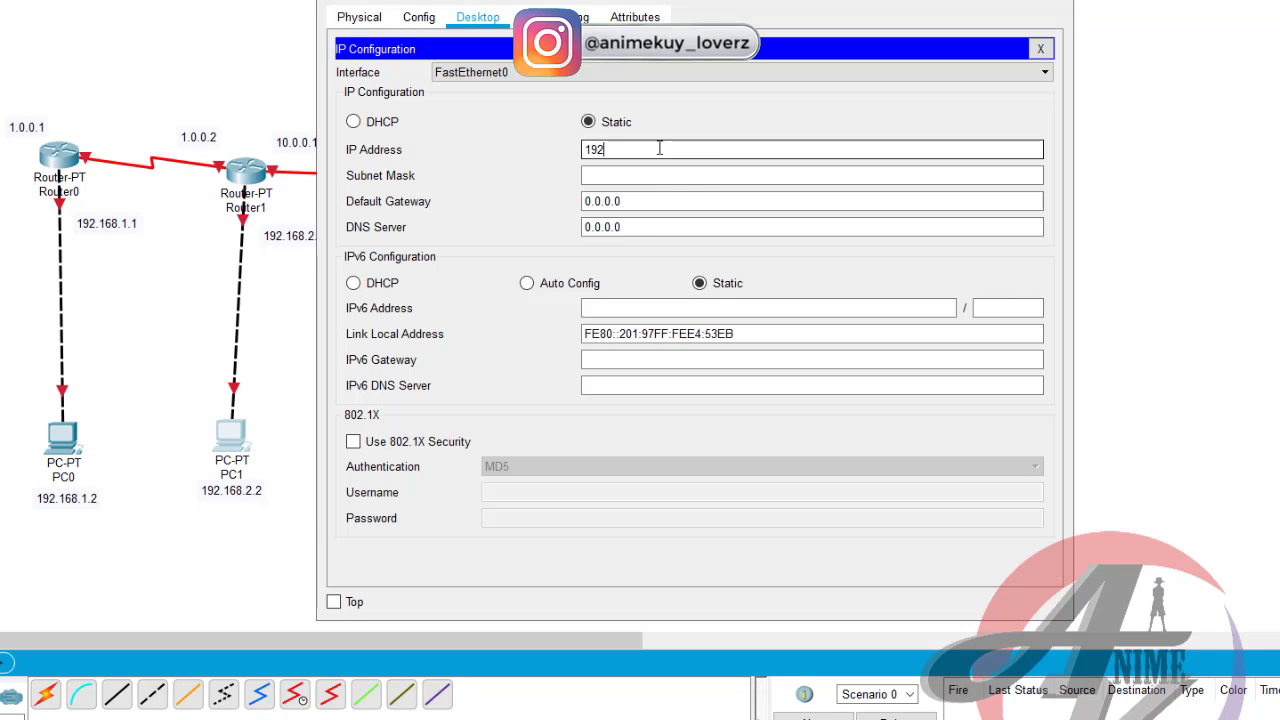
pyautogui.write('.168.2.2')
pyautogui.click(673, 175)
pyautogui.press('Tab')
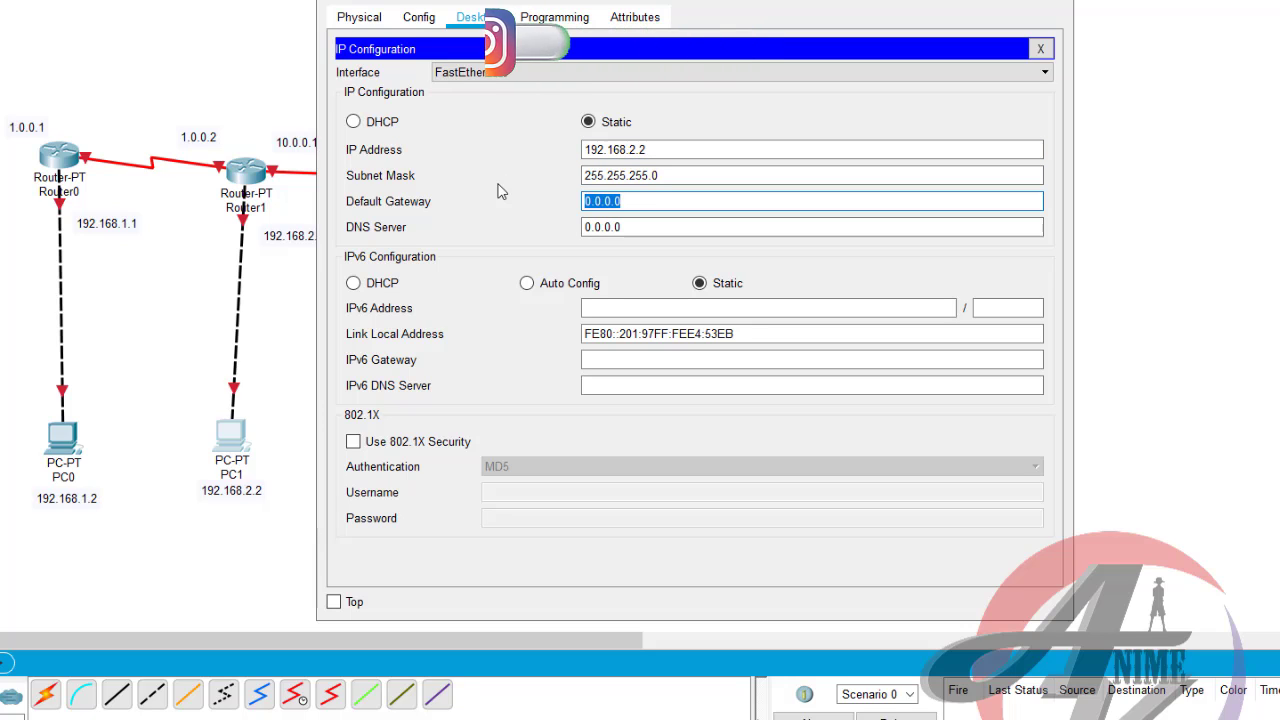
pyautogui.write('192.168.2.1')
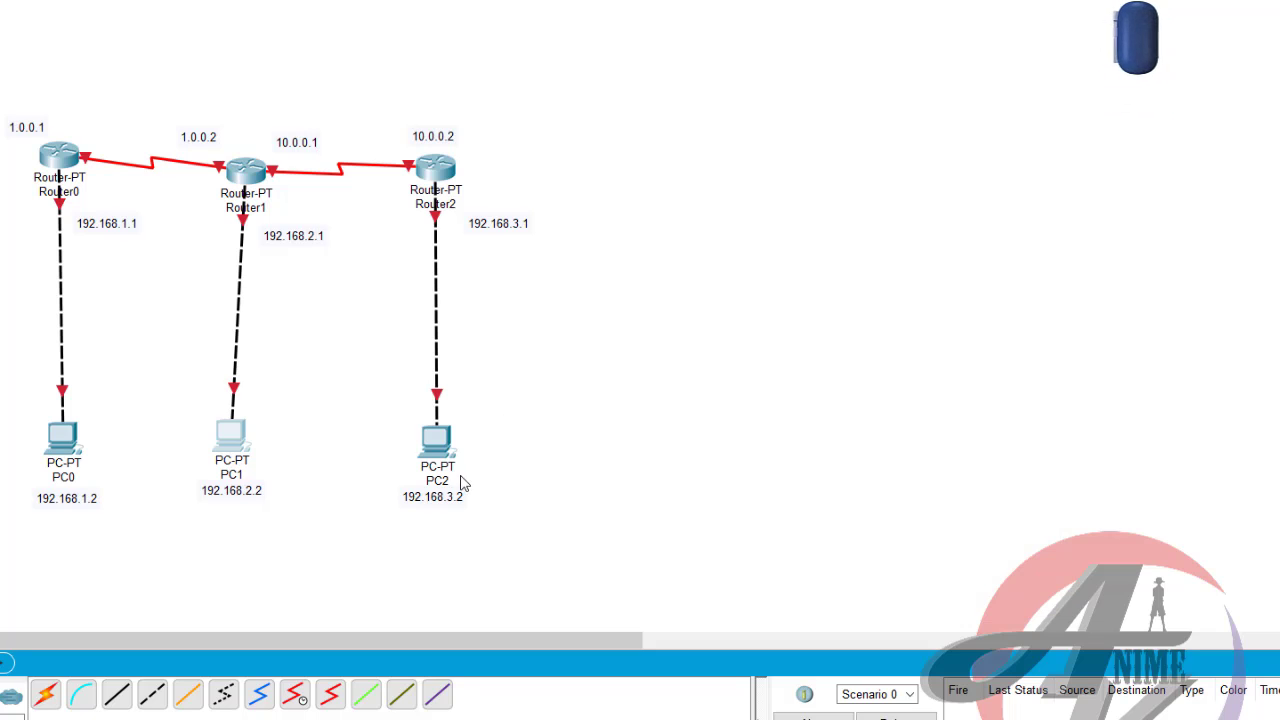
# Assign PC2 the static IP address 192.168.3.2 with subnet mask 255.255.255.0.
pyautogui.click(437, 440)
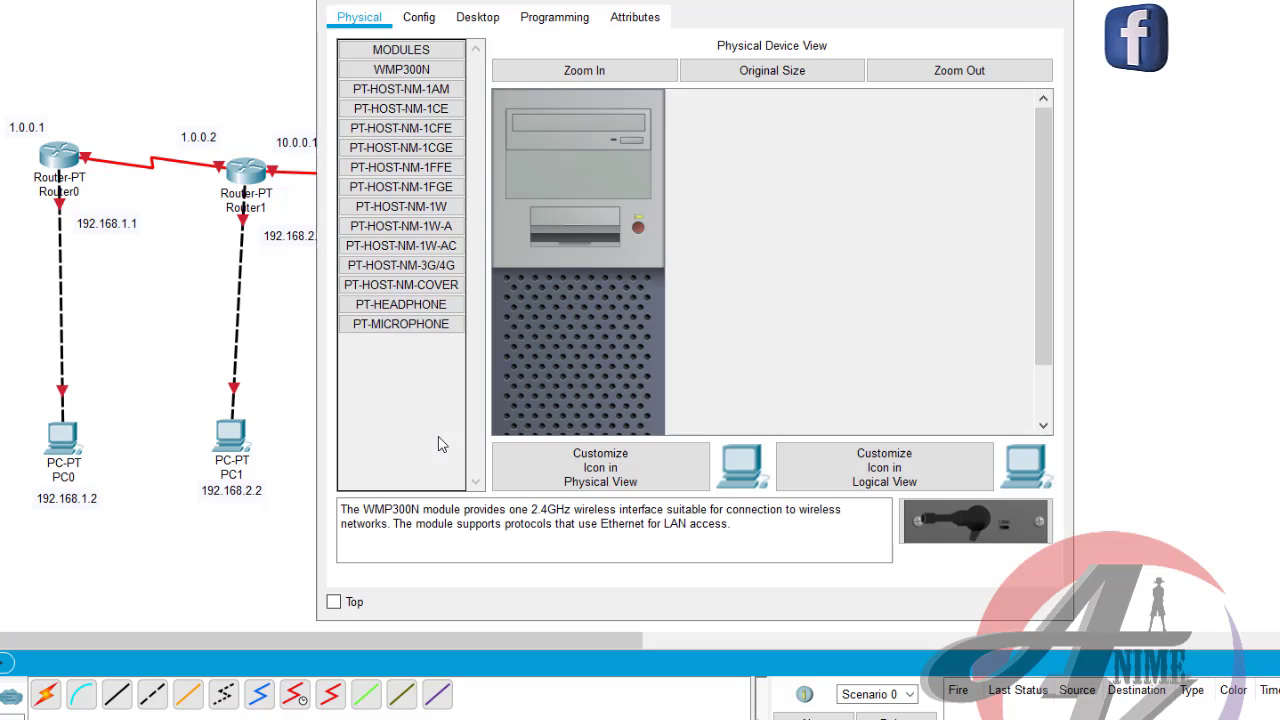
pyautogui.click(498, 17)
pyautogui.click(428, 104)
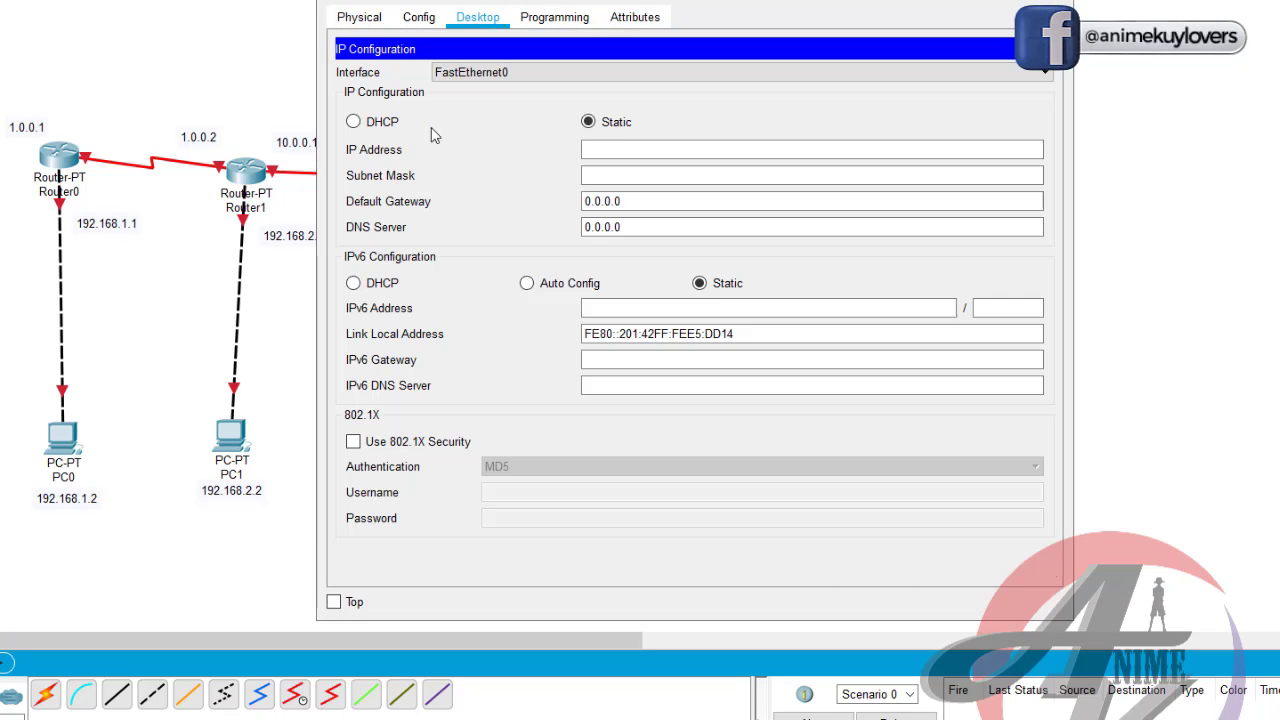
pyautogui.click(608, 152)
pyautogui.write('19')
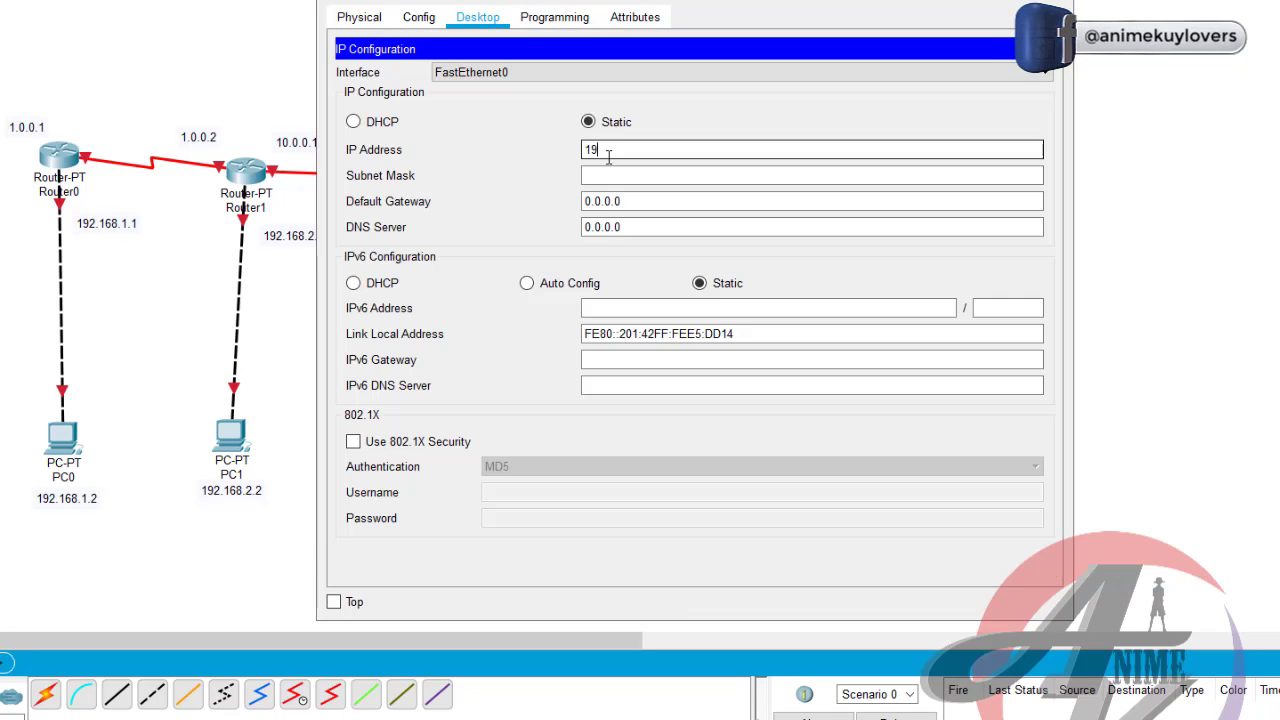
pyautogui.write('2.168.')
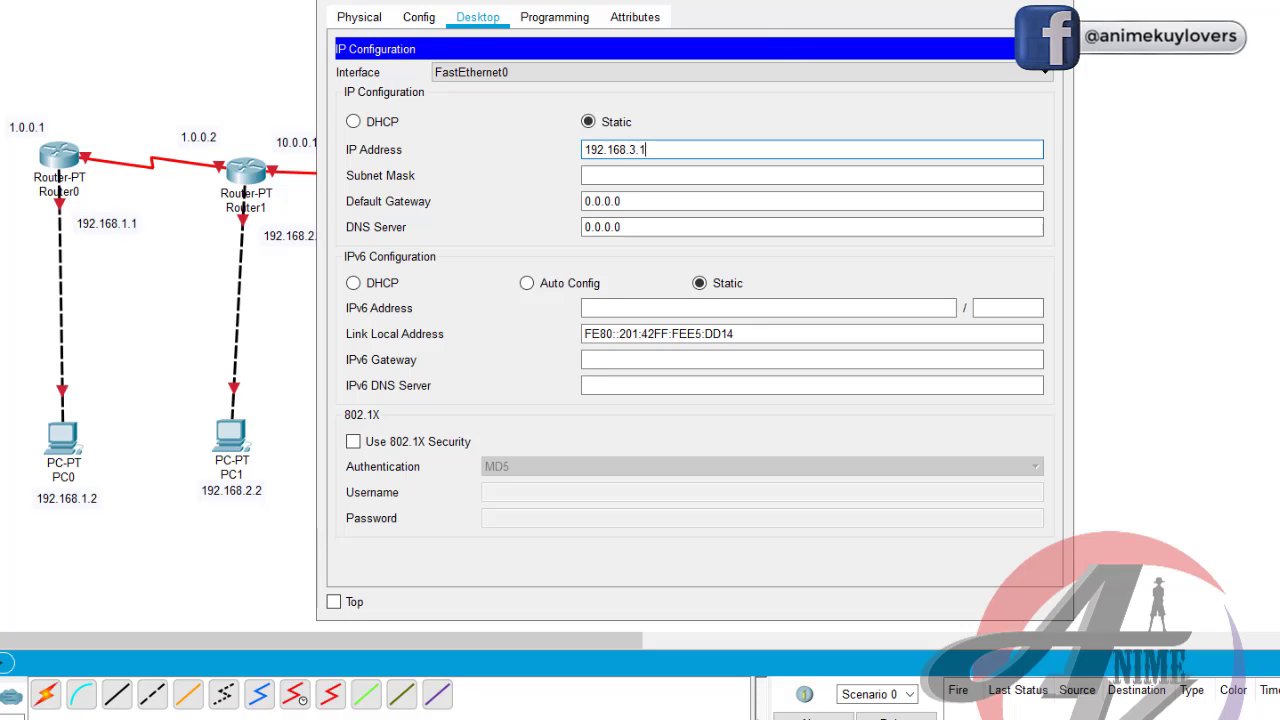
pyautogui.moveTo(640, 3); pyautogui.dragTo(893, 0)
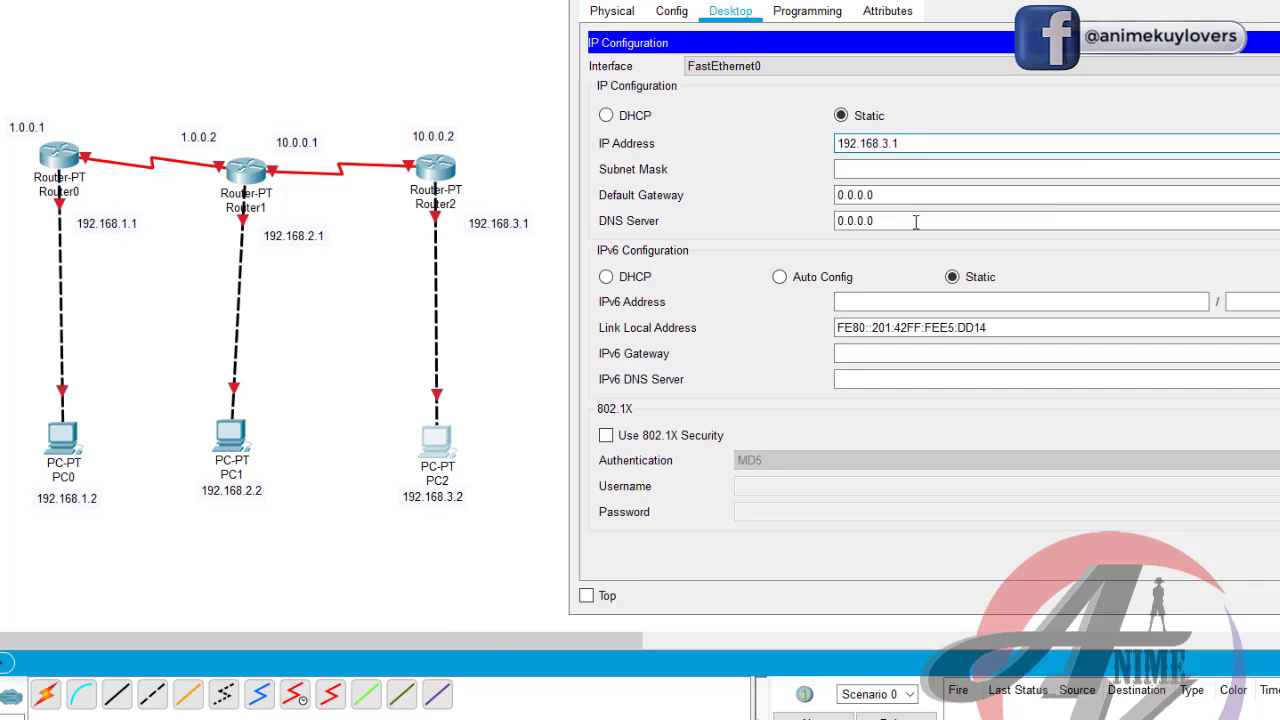
pyautogui.press('BackSpace')
pyautogui.write('2')
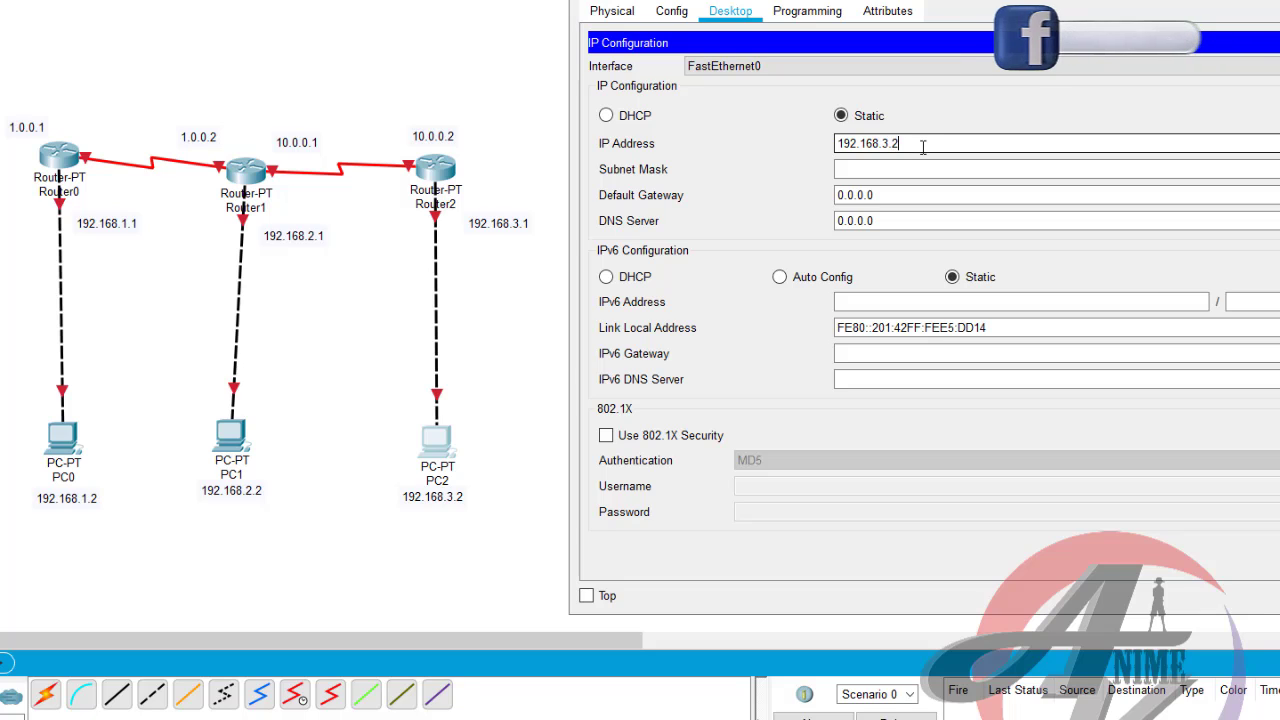
pyautogui.click(925, 172)
# Set PC2's default gateway to 192.168.3.1 and close its configuration window.
pyautogui.click(893, 194)
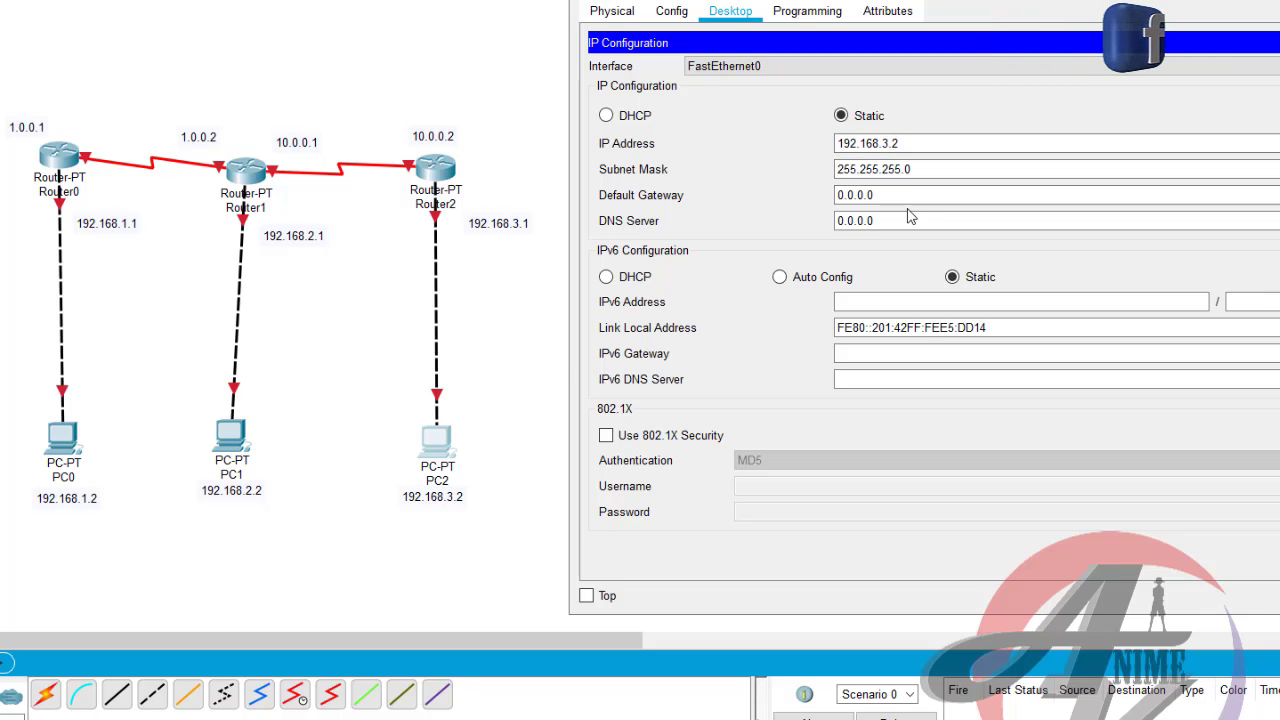
pyautogui.moveTo(893, 194); pyautogui.dragTo(600, 150)
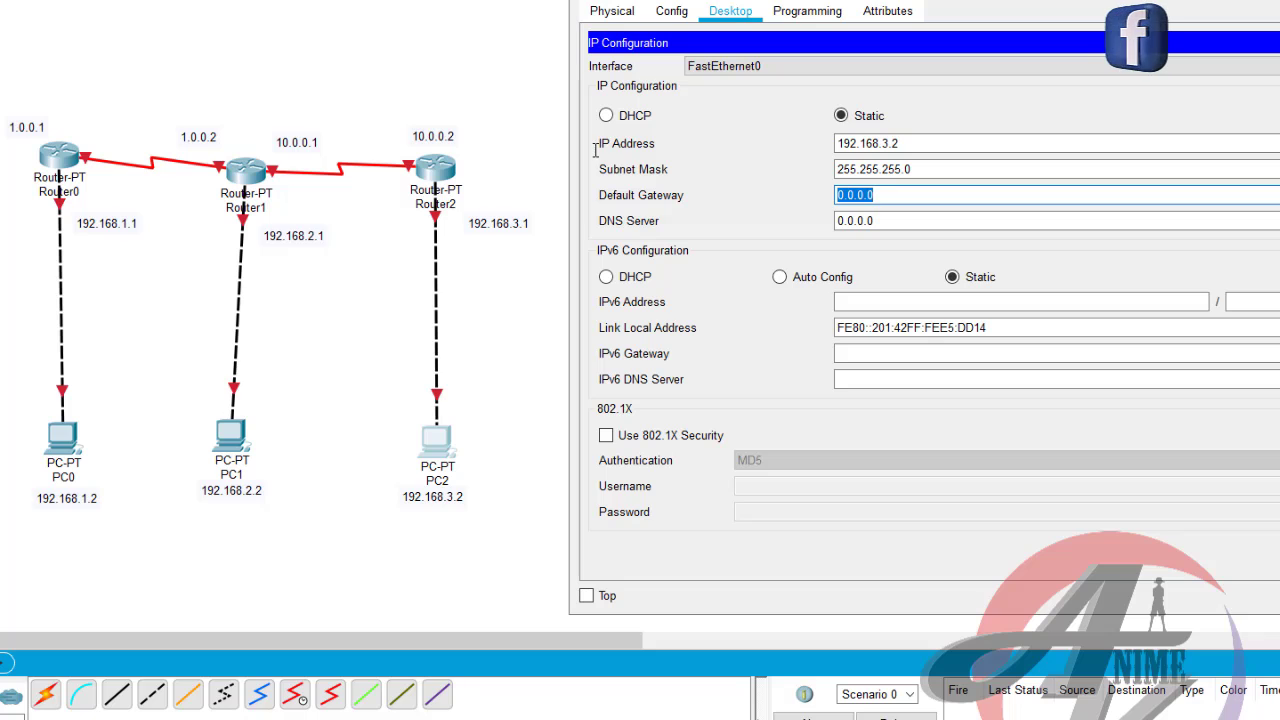
pyautogui.write('192.168.3.1')
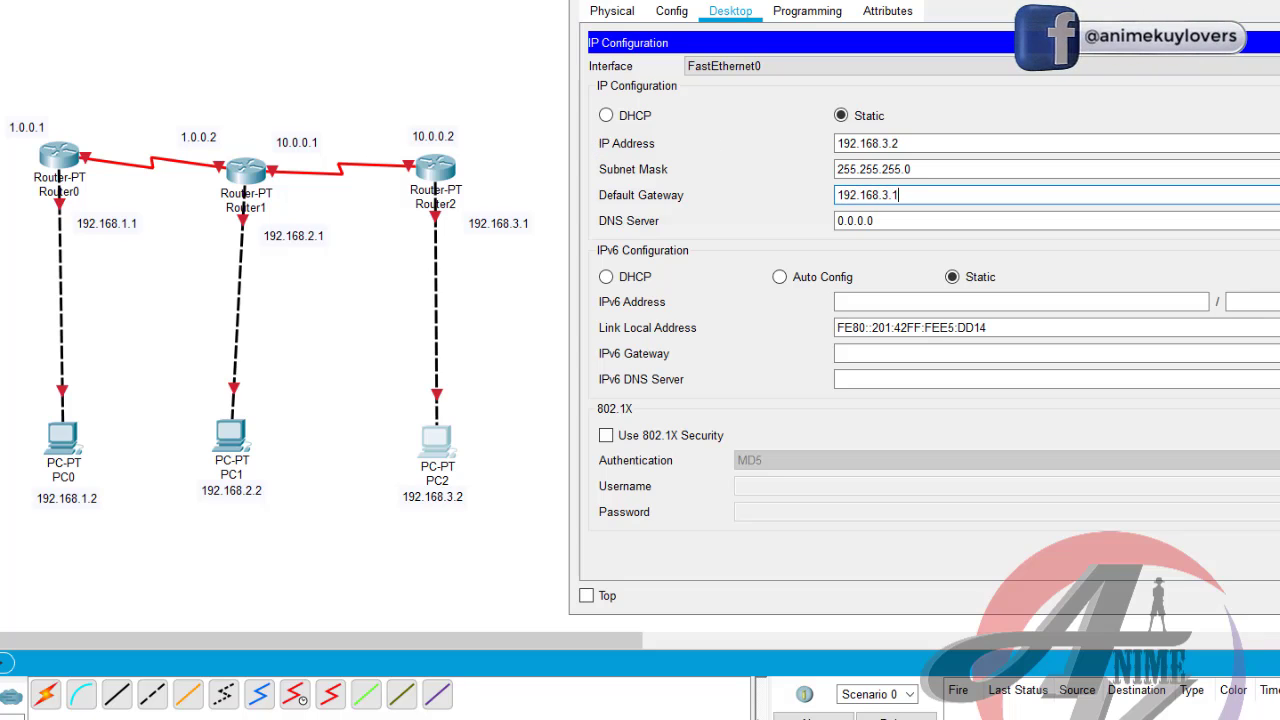
pyautogui.click(1215, 5)
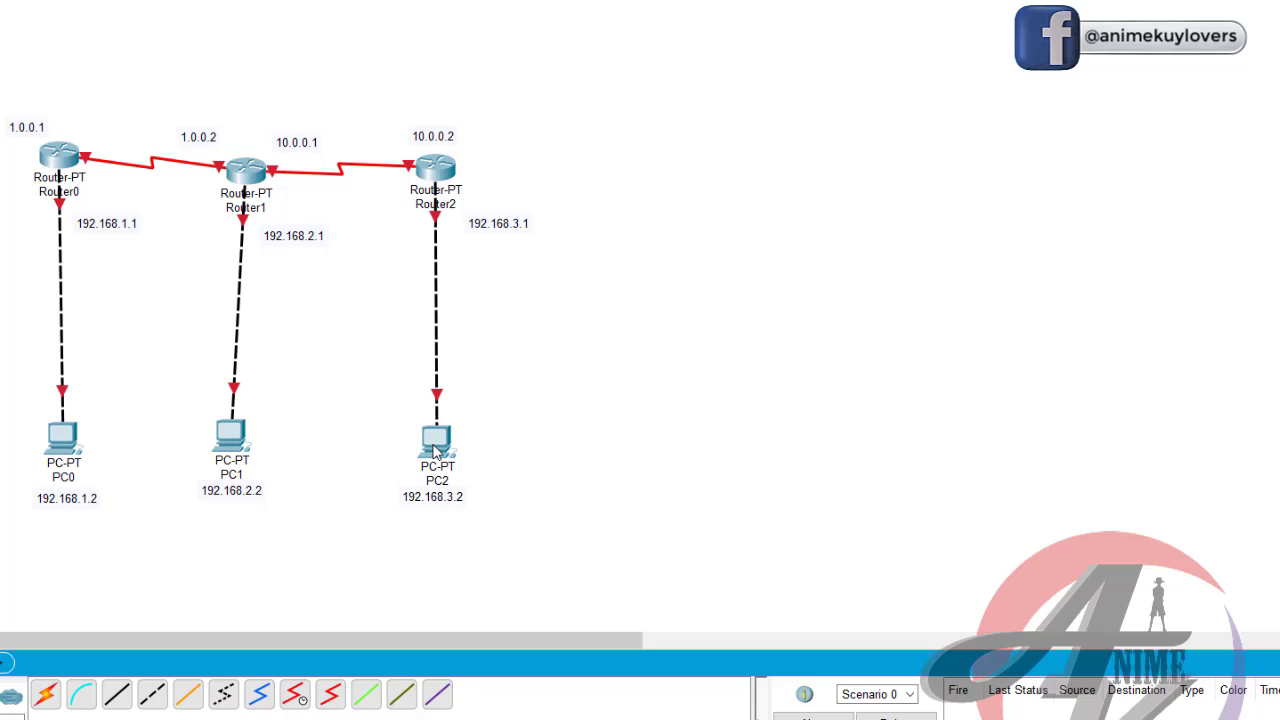
# Open Router0's command line and answer no to the initial configuration dialog.
pyautogui.moveTo(435, 452)
pyautogui.click(64, 157)
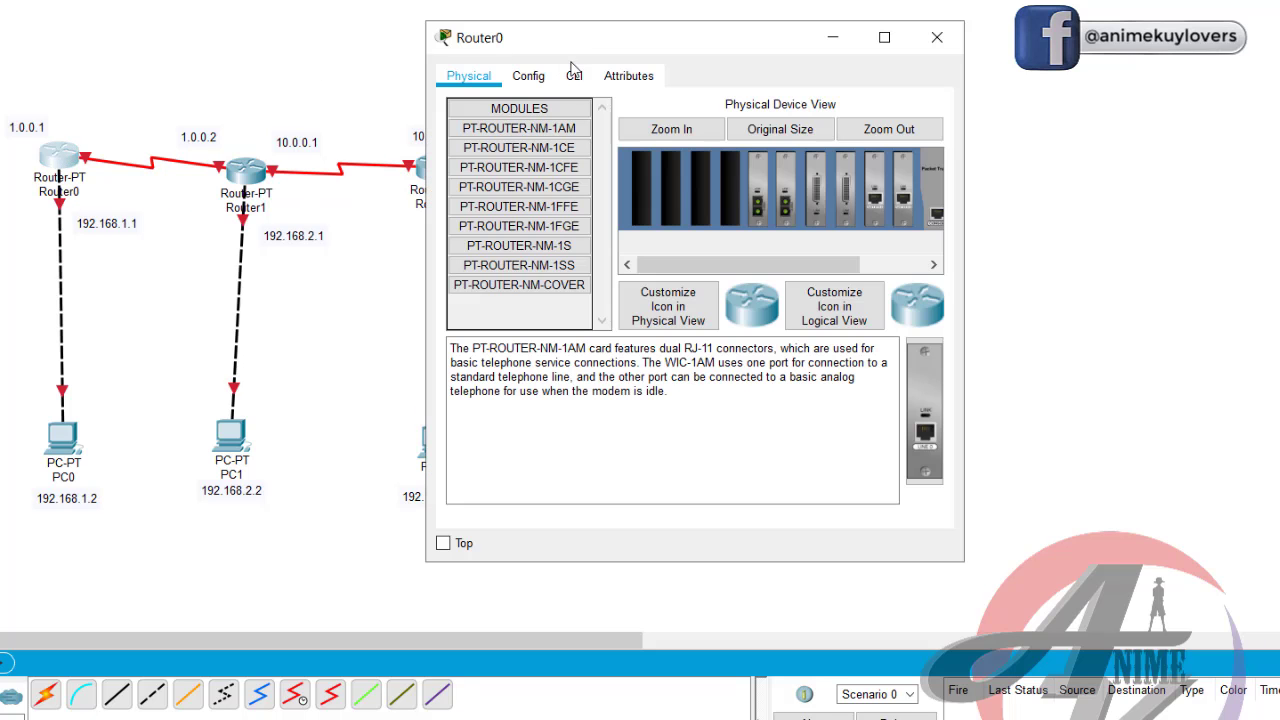
pyautogui.click(580, 77)
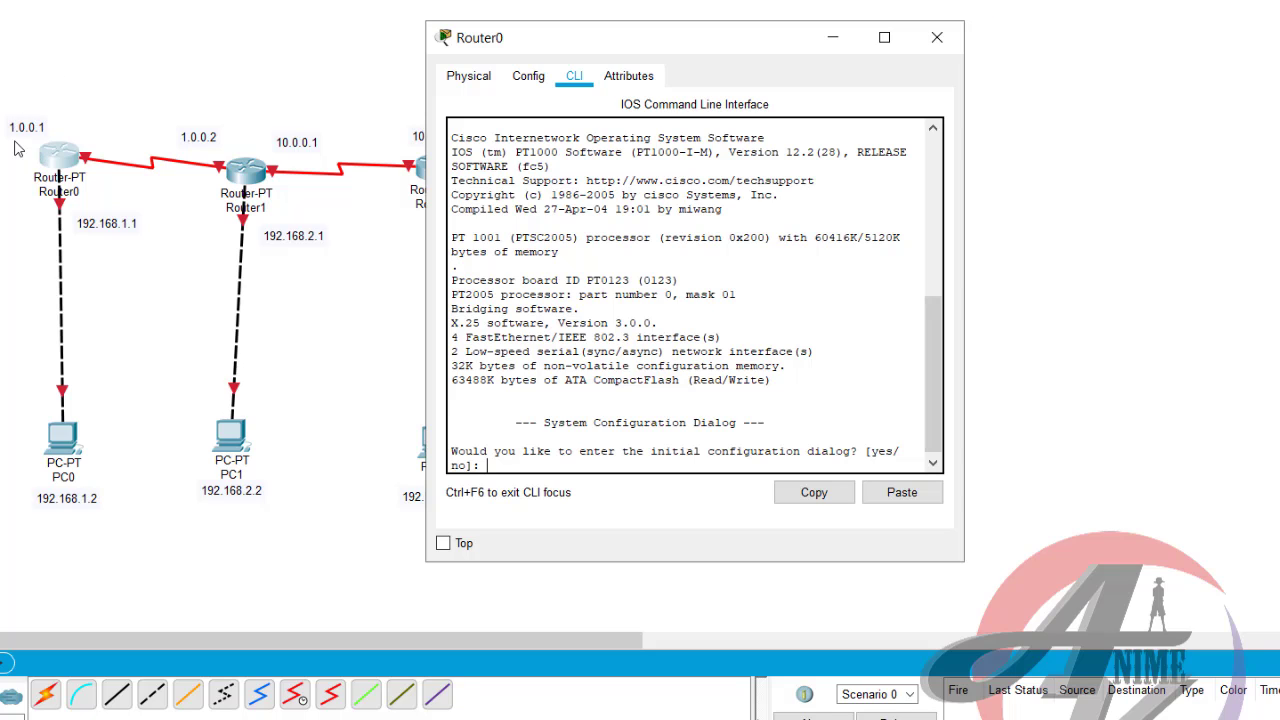
pyautogui.moveTo(711, 49); pyautogui.dragTo(847, 41)
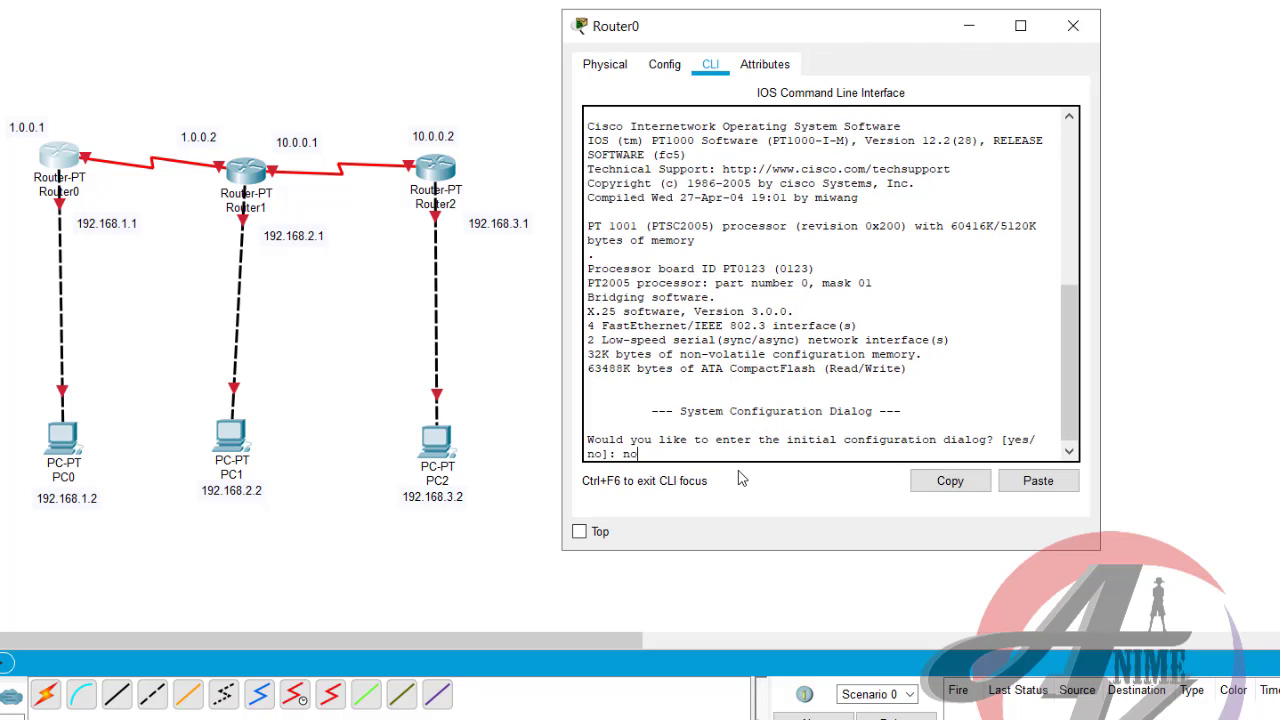
pyautogui.press('Return')
pyautogui.press('Return')
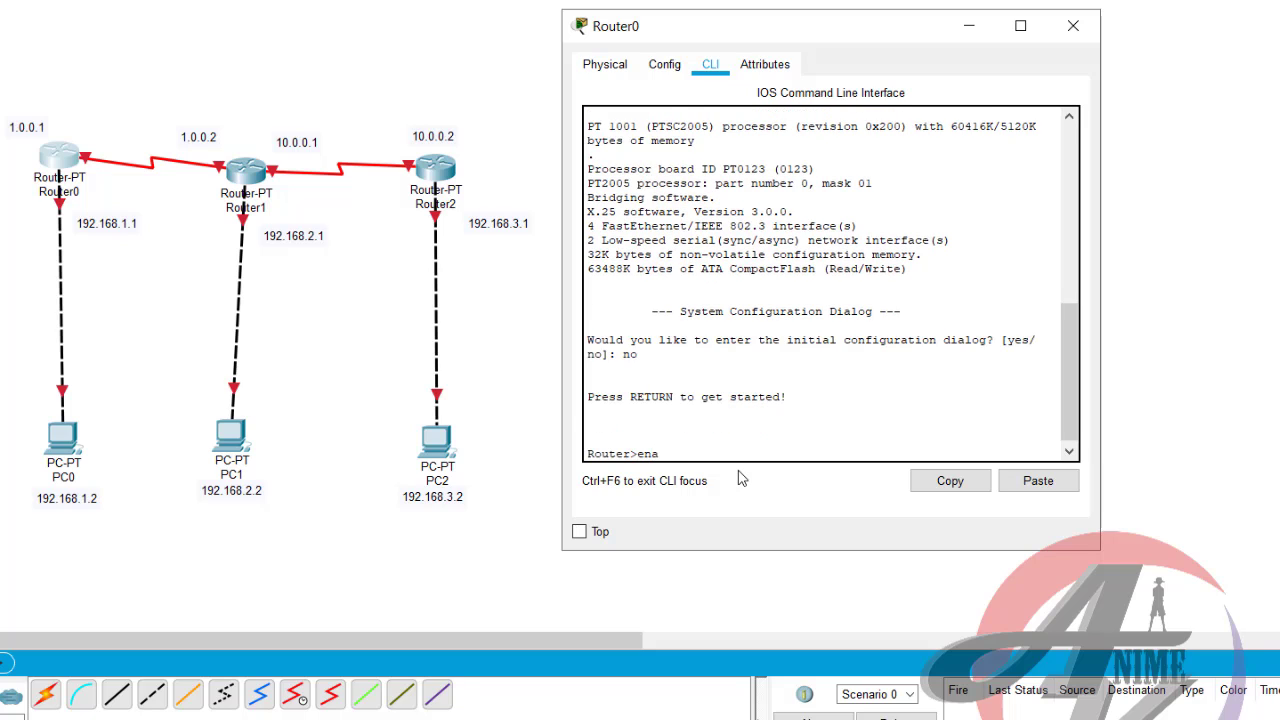
# Enter privileged mode on Router0 with ena, and global configuration mode with conf t.
pyautogui.write('ena')
pyautogui.press('Return')
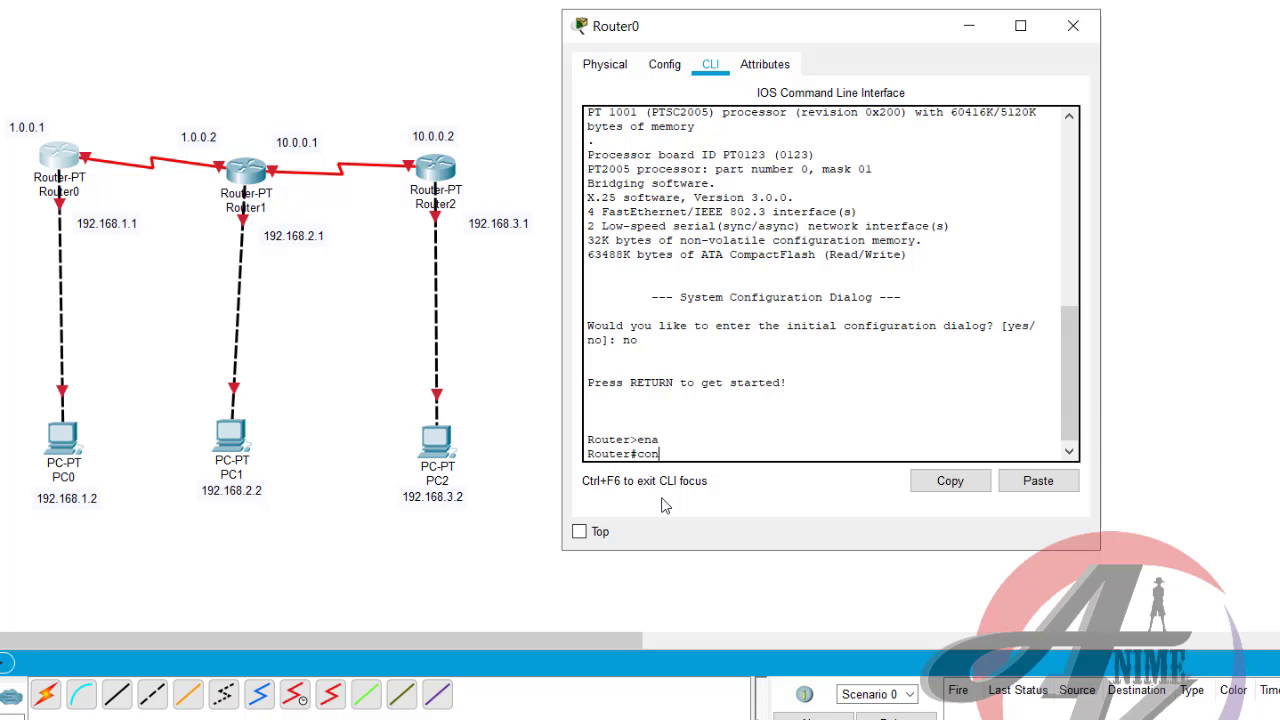
pyautogui.write('f t')
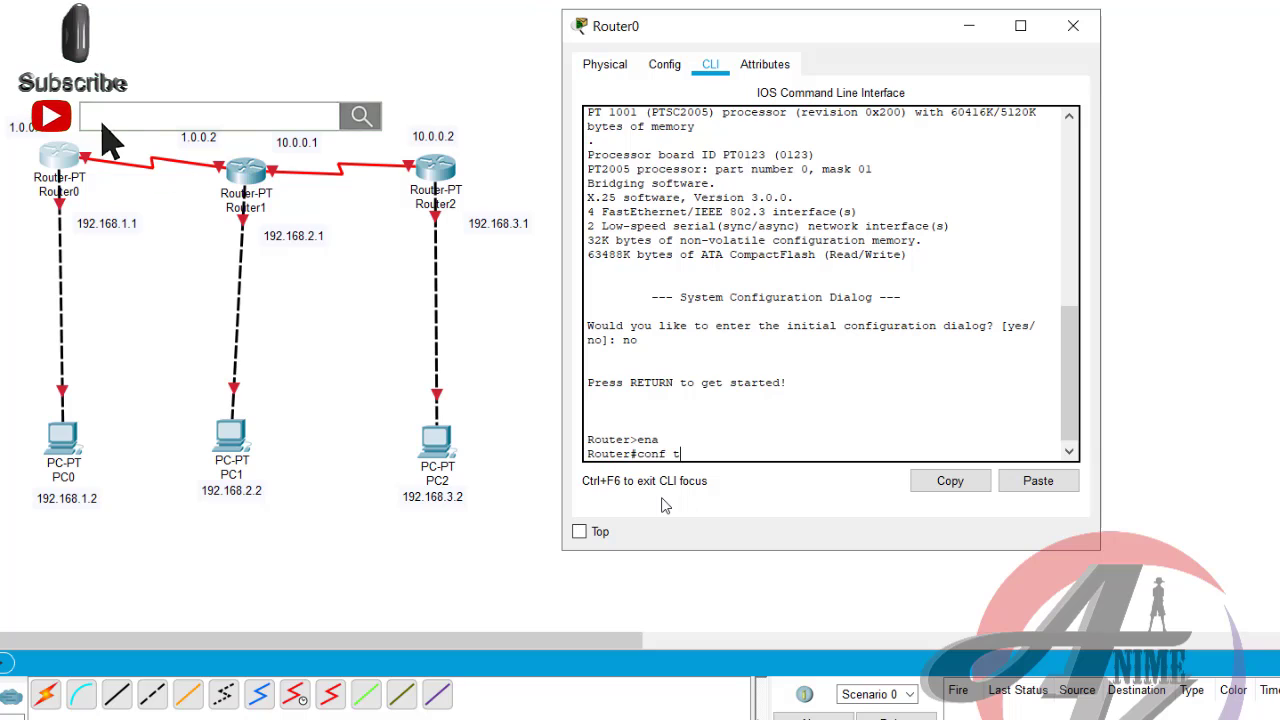
pyautogui.press('Return')
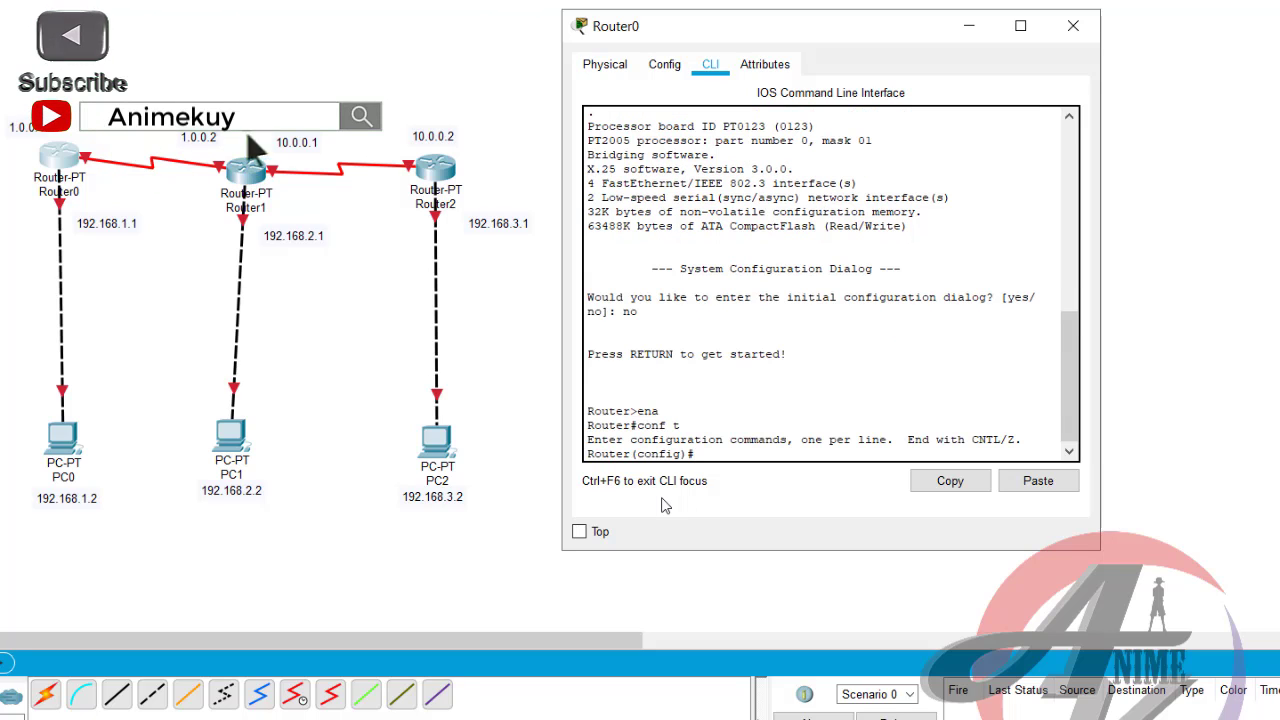
# Enter interface se2/0 on Router0 and assign it the IP address 1.0.0.1 with subnet mask 255.0.0.0.
pyautogui.write('int ')
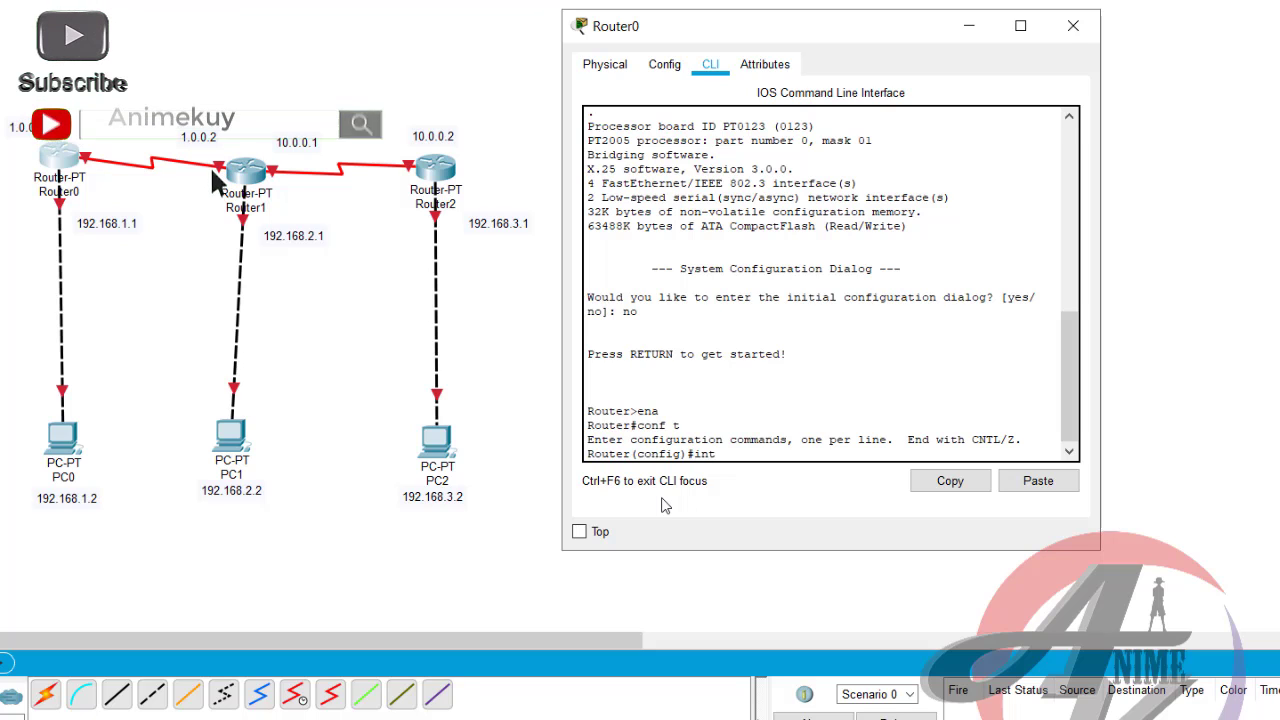
pyautogui.write('se')
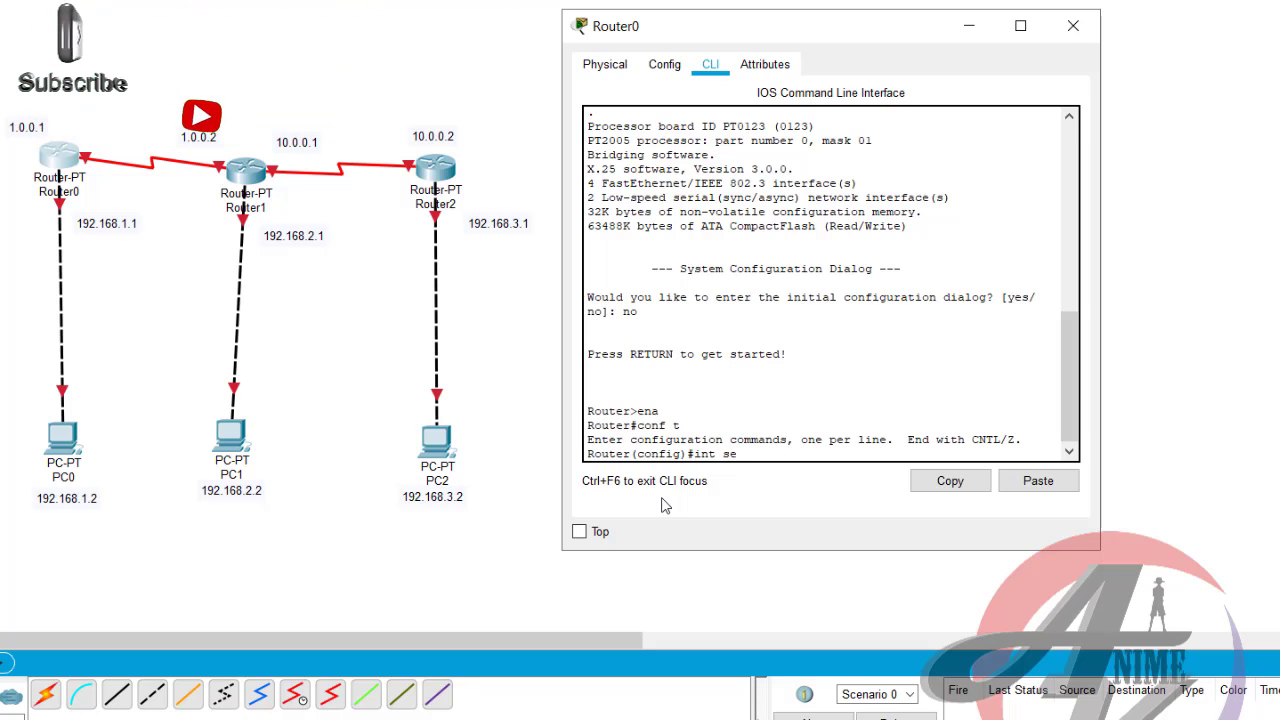
pyautogui.write('2/')
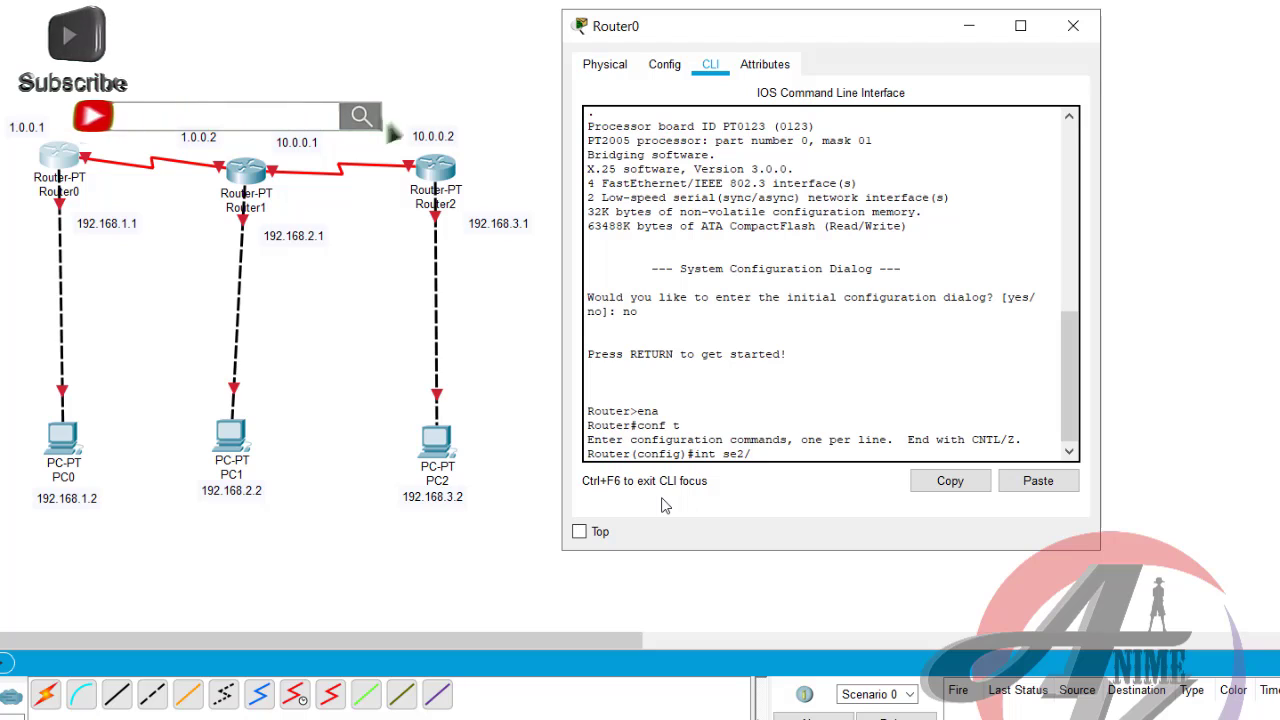
pyautogui.write('0')
pyautogui.press('Return')
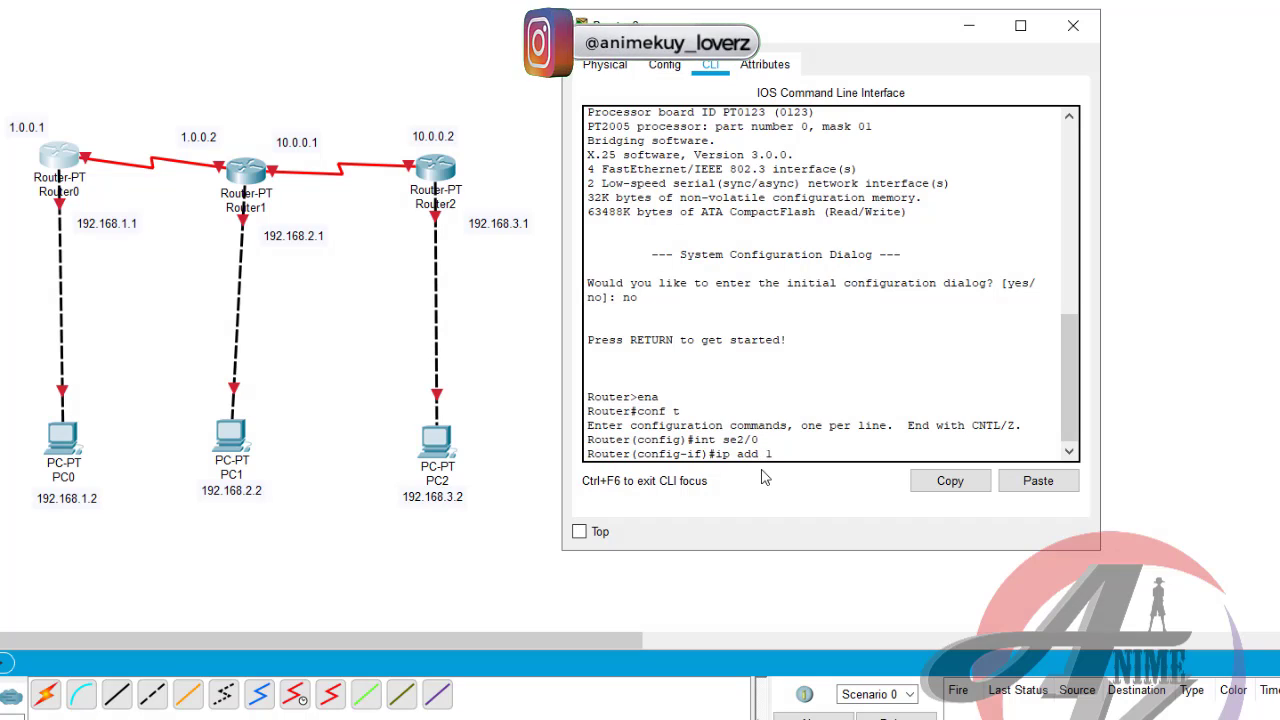
pyautogui.write('1.0.0.')
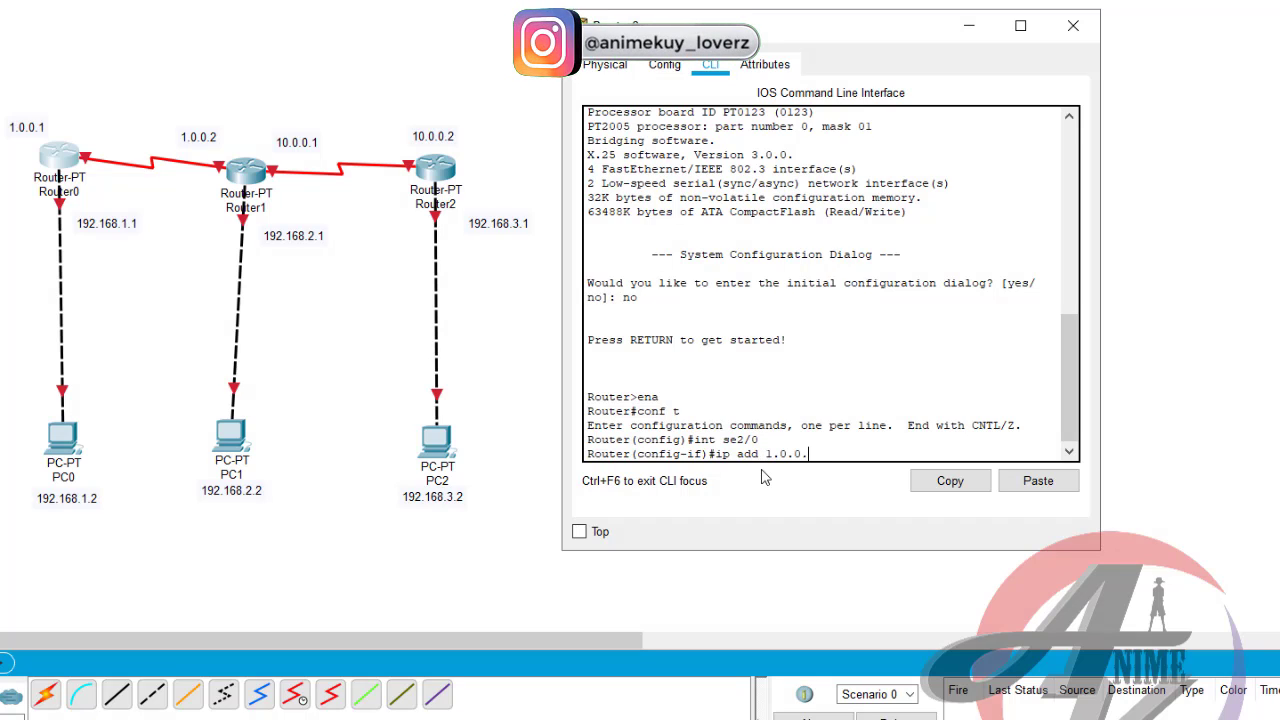
pyautogui.write('1 2')
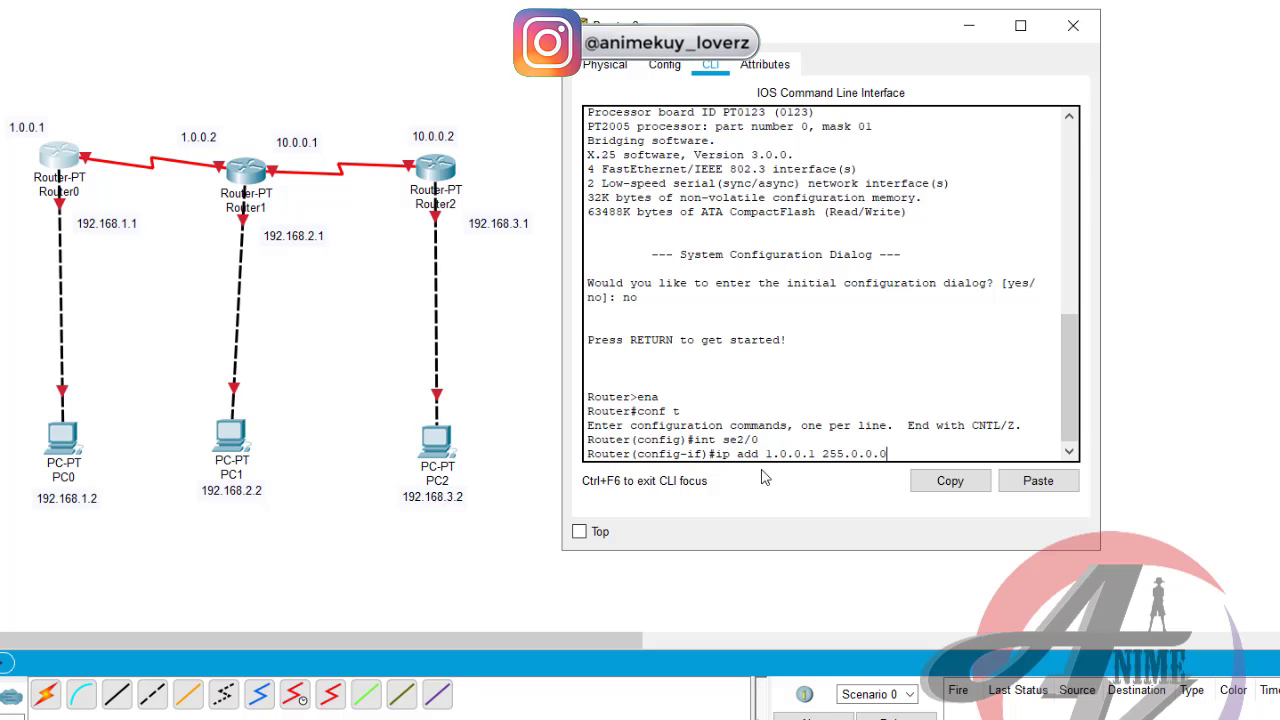
pyautogui.write('55.0.0.0')
pyautogui.press('Return')
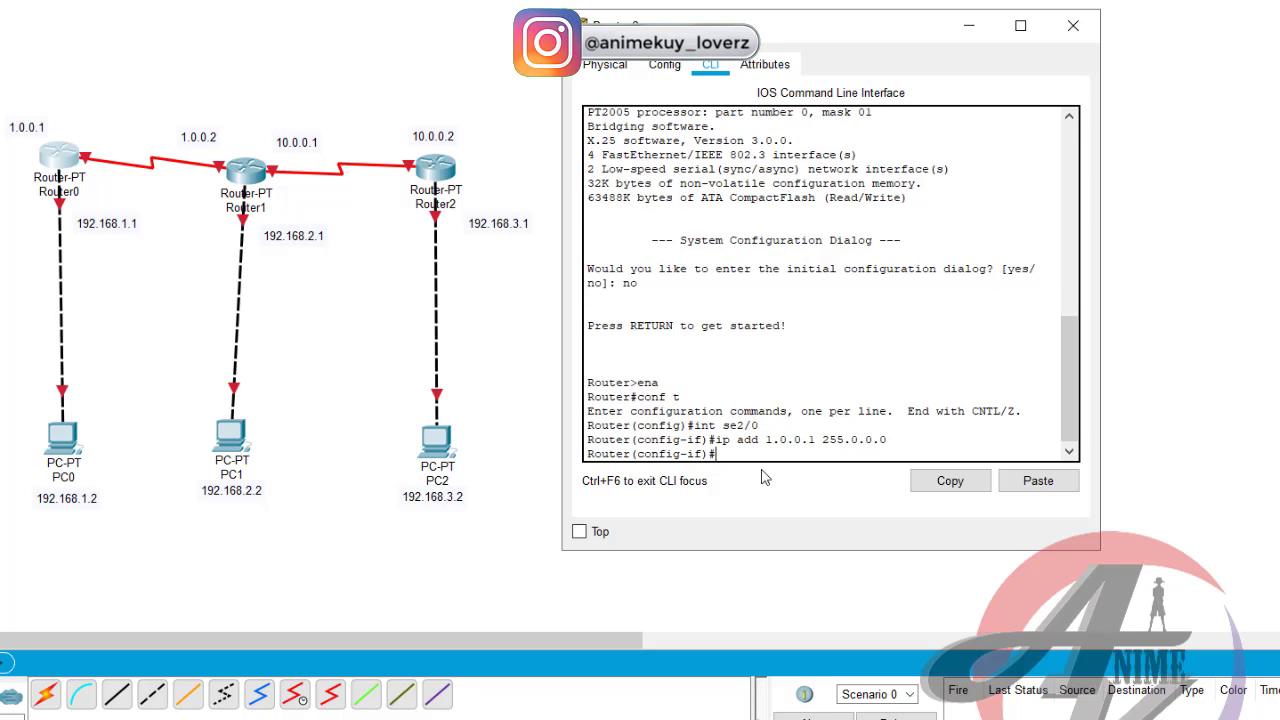
# Enable Router0's Serial2/0 interface with no sh, and return to global configuration mode with ex.
pyautogui.write('no')
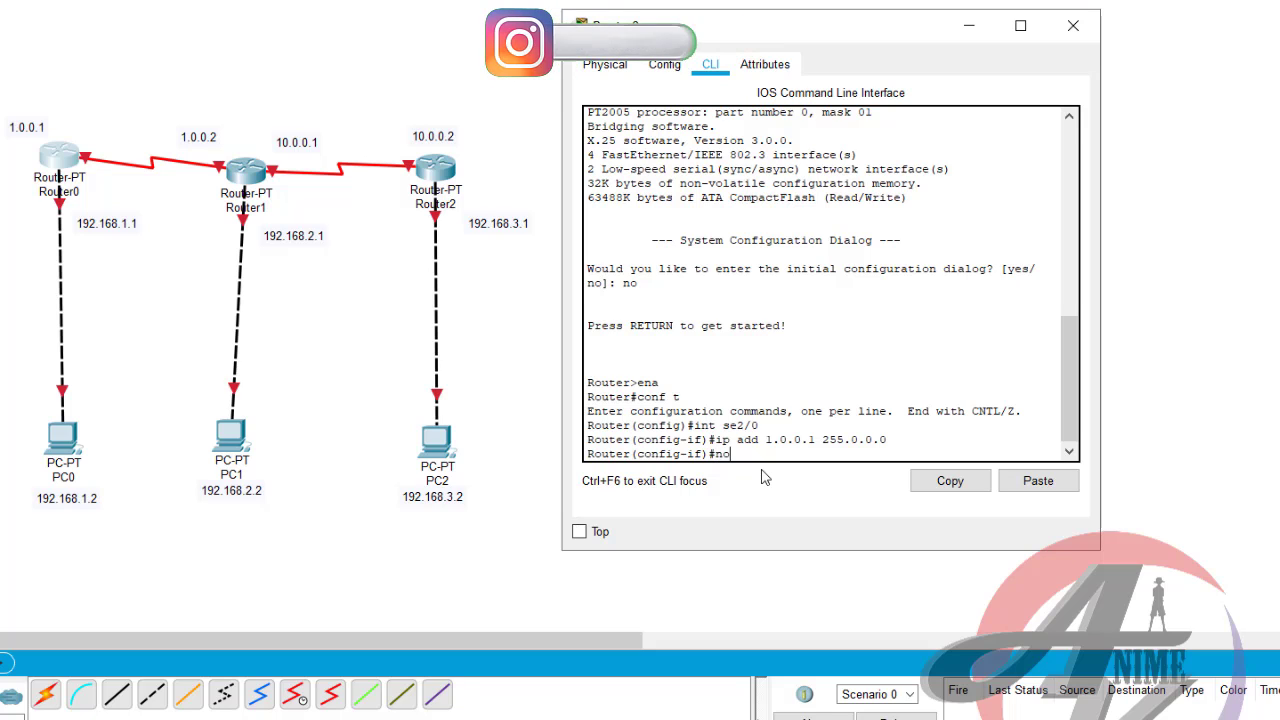
pyautogui.write('sh')
pyautogui.press('BackSpace')
pyautogui.press('BackSpace')
pyautogui.write('s')
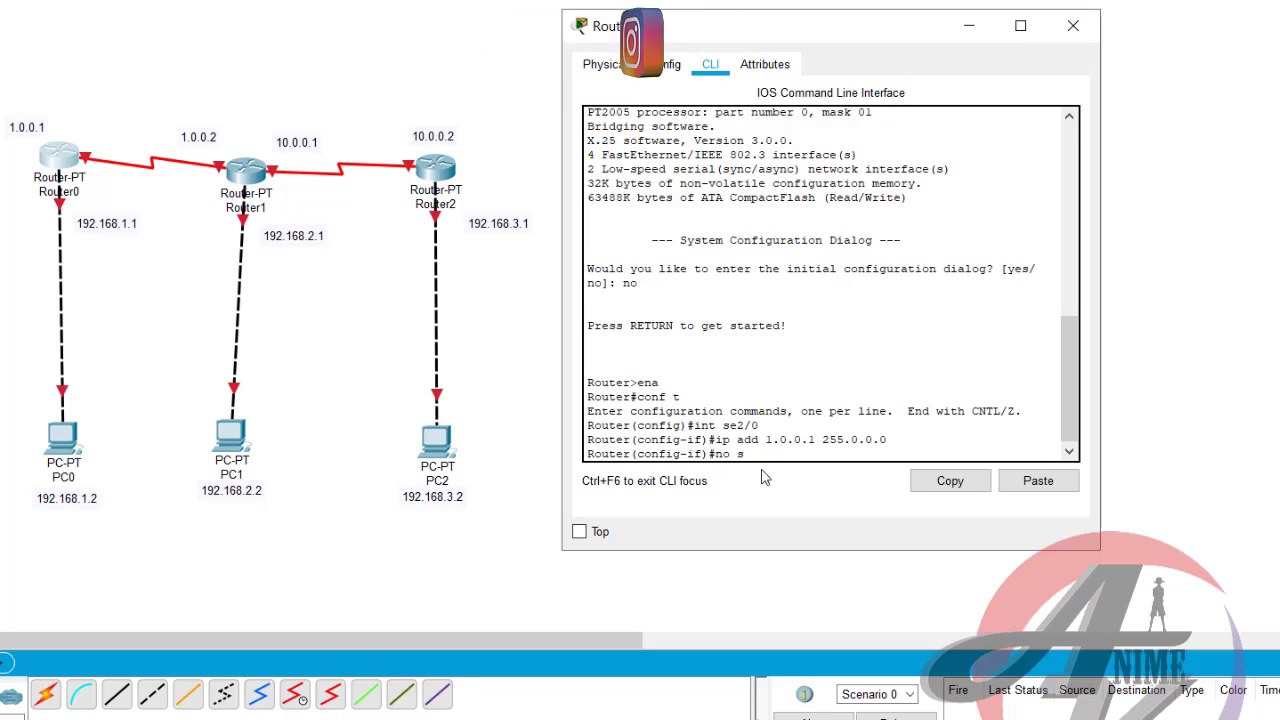
pyautogui.write('h')
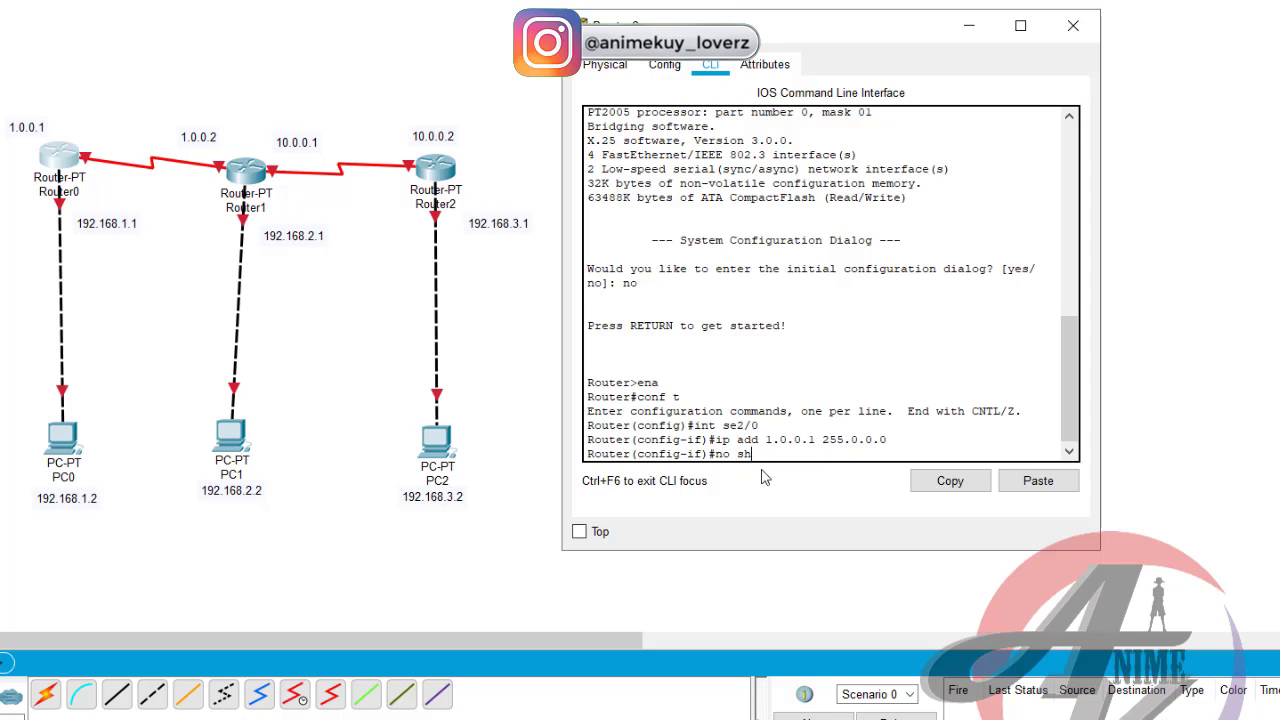
pyautogui.press('Return')
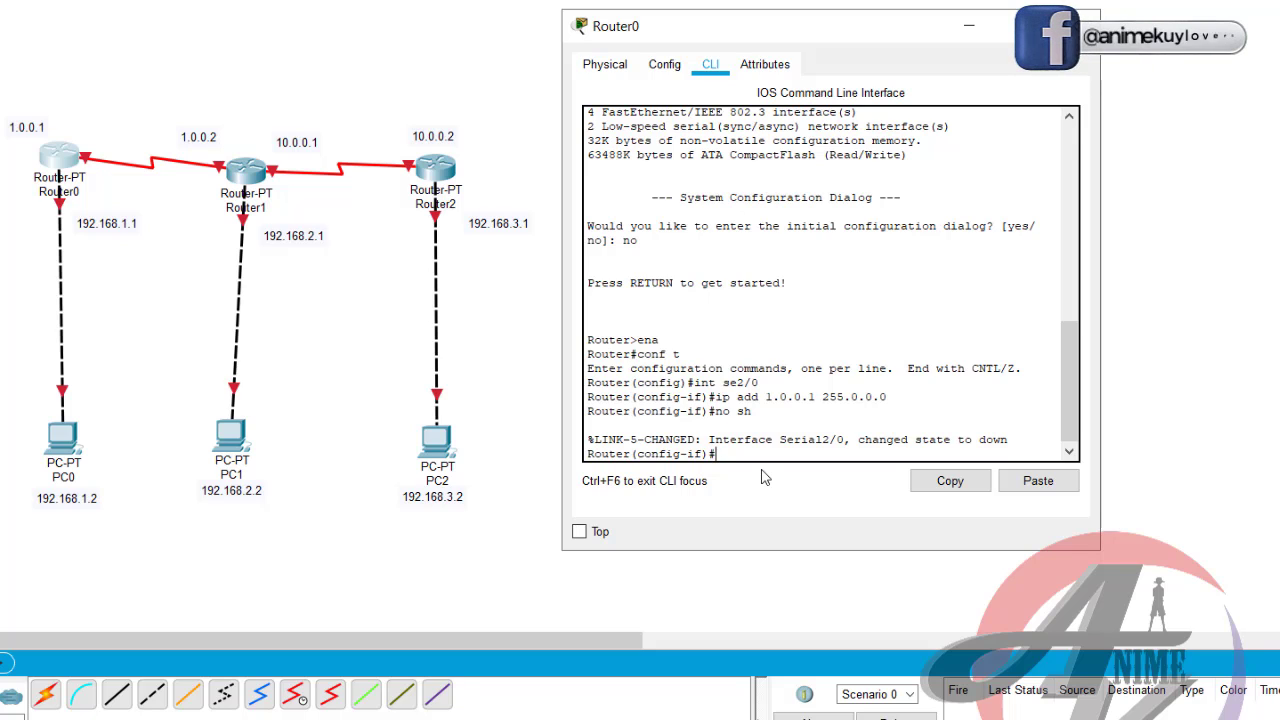
pyautogui.write('ex')
pyautogui.press('Return')
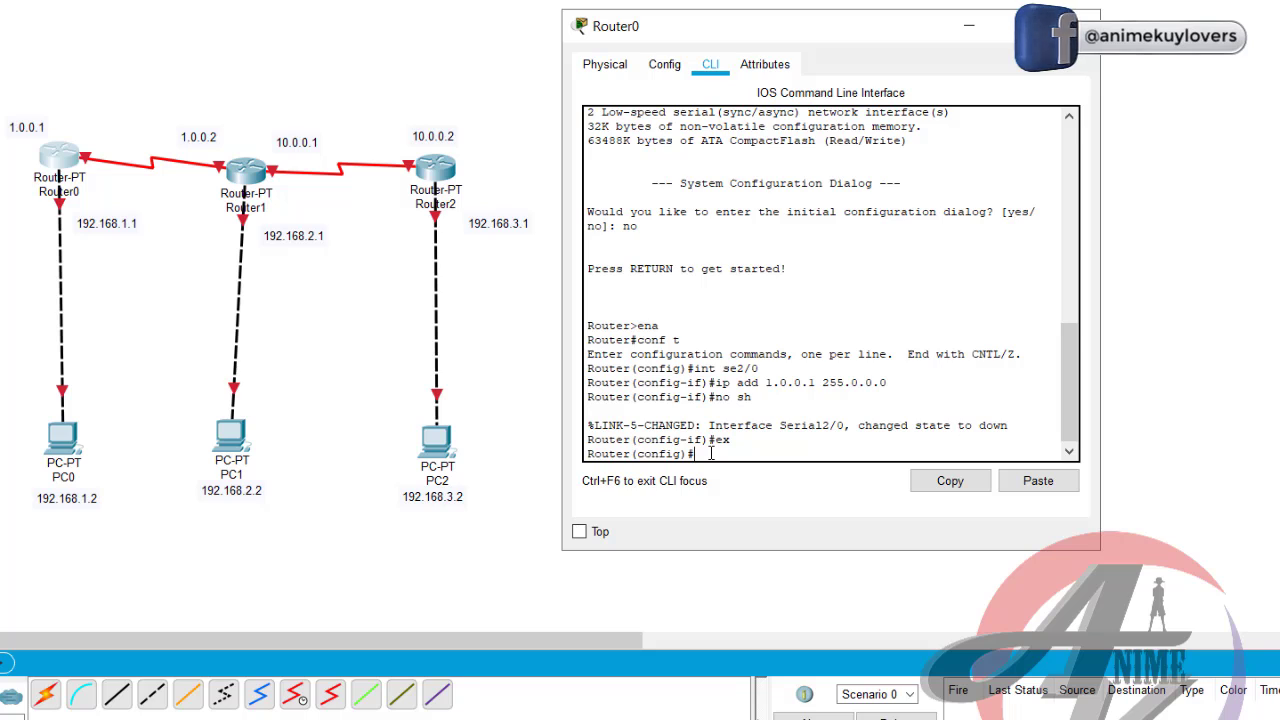
# Assign Router0's interface fa0/0 the IP address 192.168.1.1 with mask 255.255.255.0, leave interface mode with ex, and close the router's window.
pyautogui.write('int fa0/0')
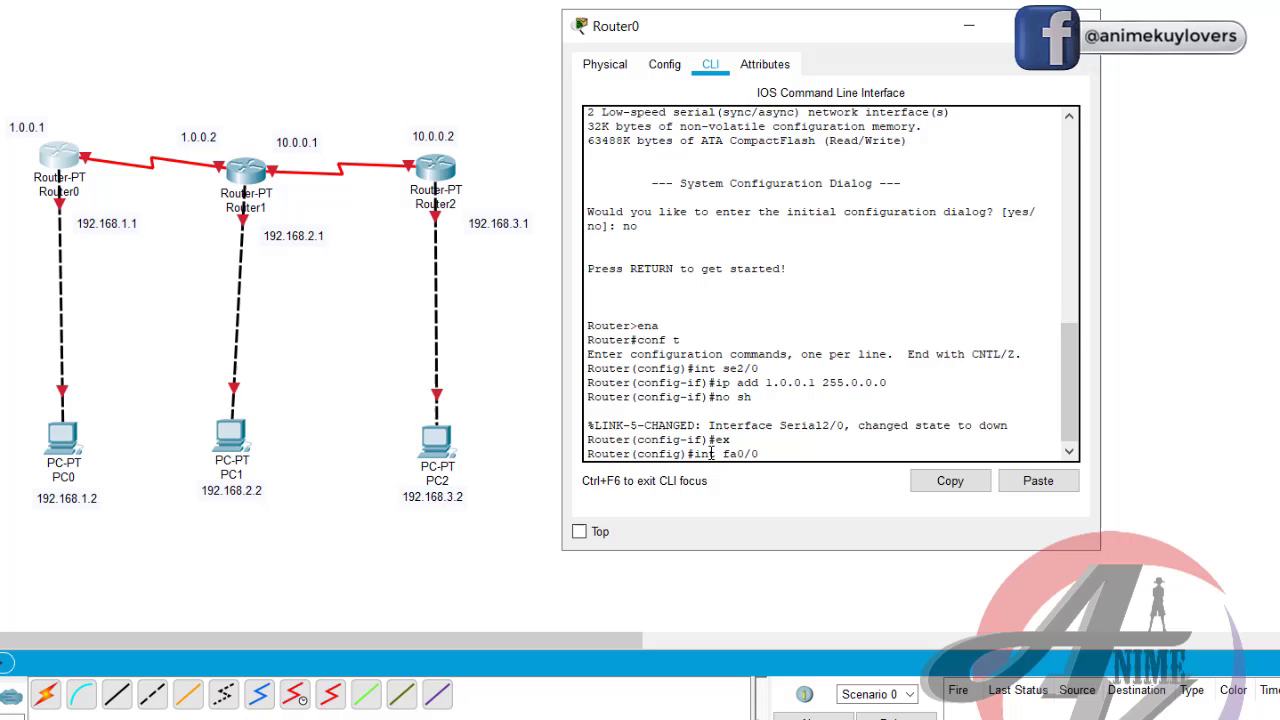
pyautogui.press('Return')
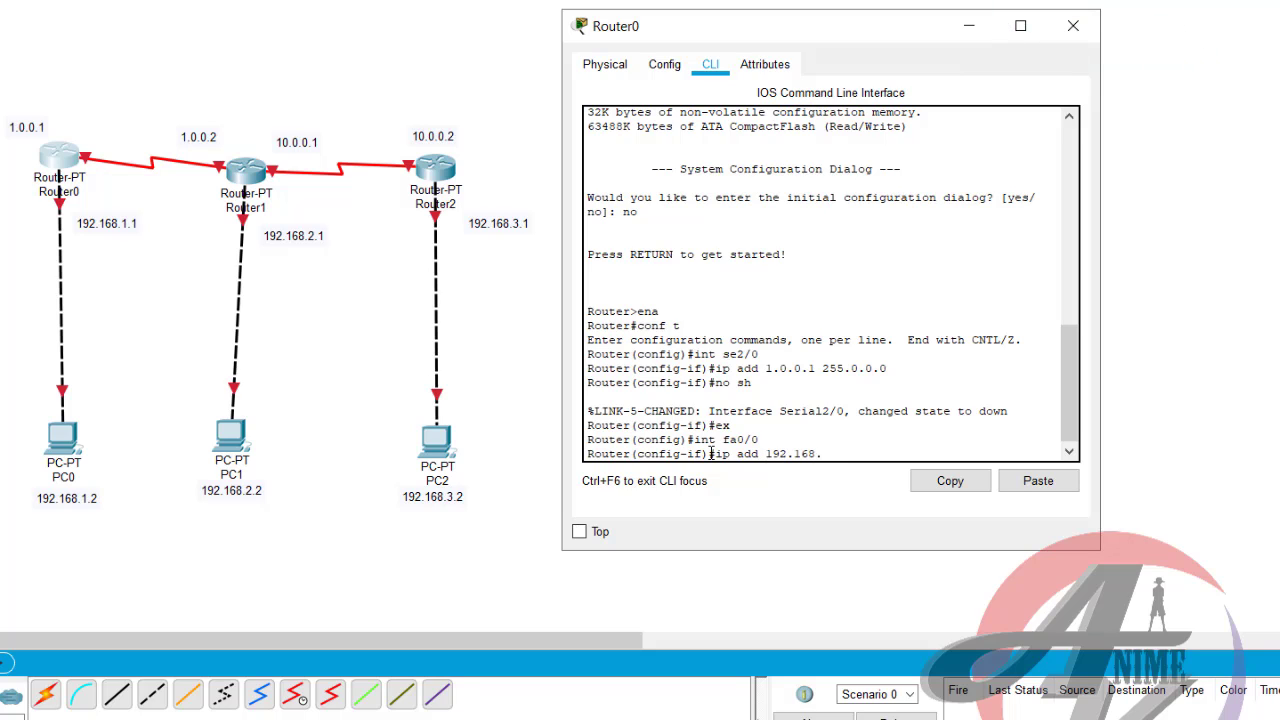
pyautogui.write('1.1 255.255.255.0')
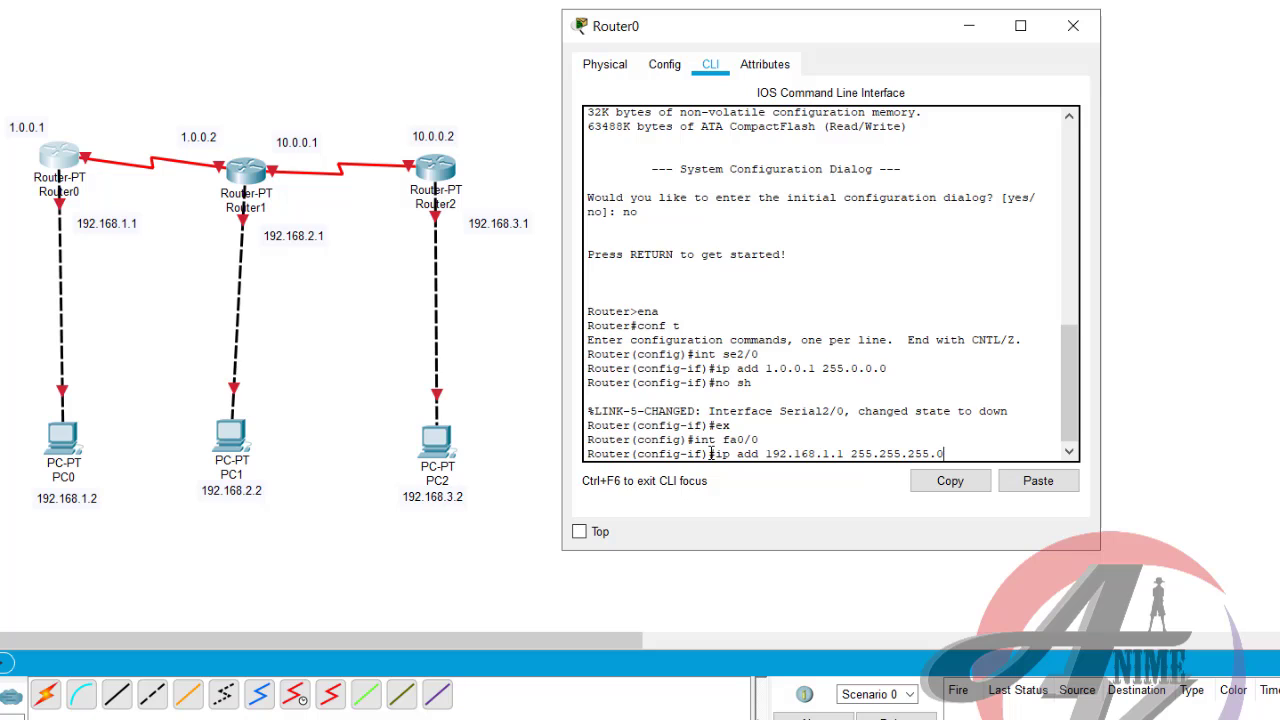
pyautogui.press('Return')
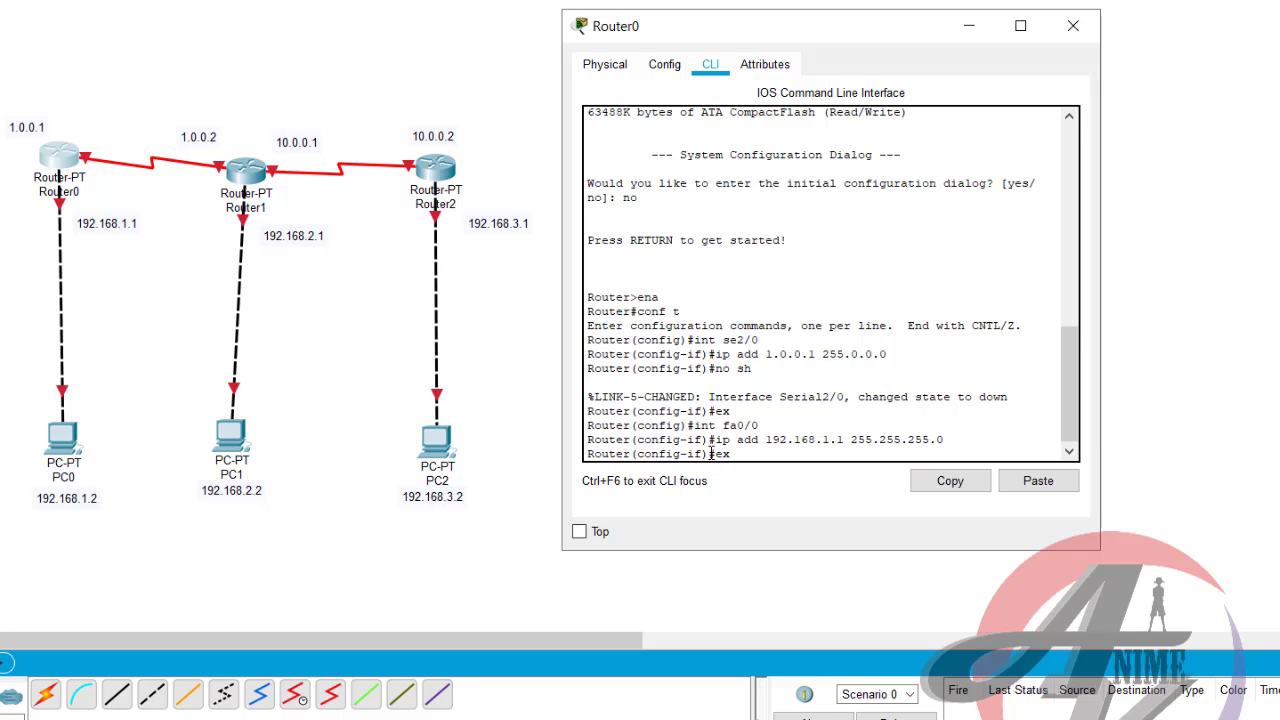
pyautogui.press('Return')
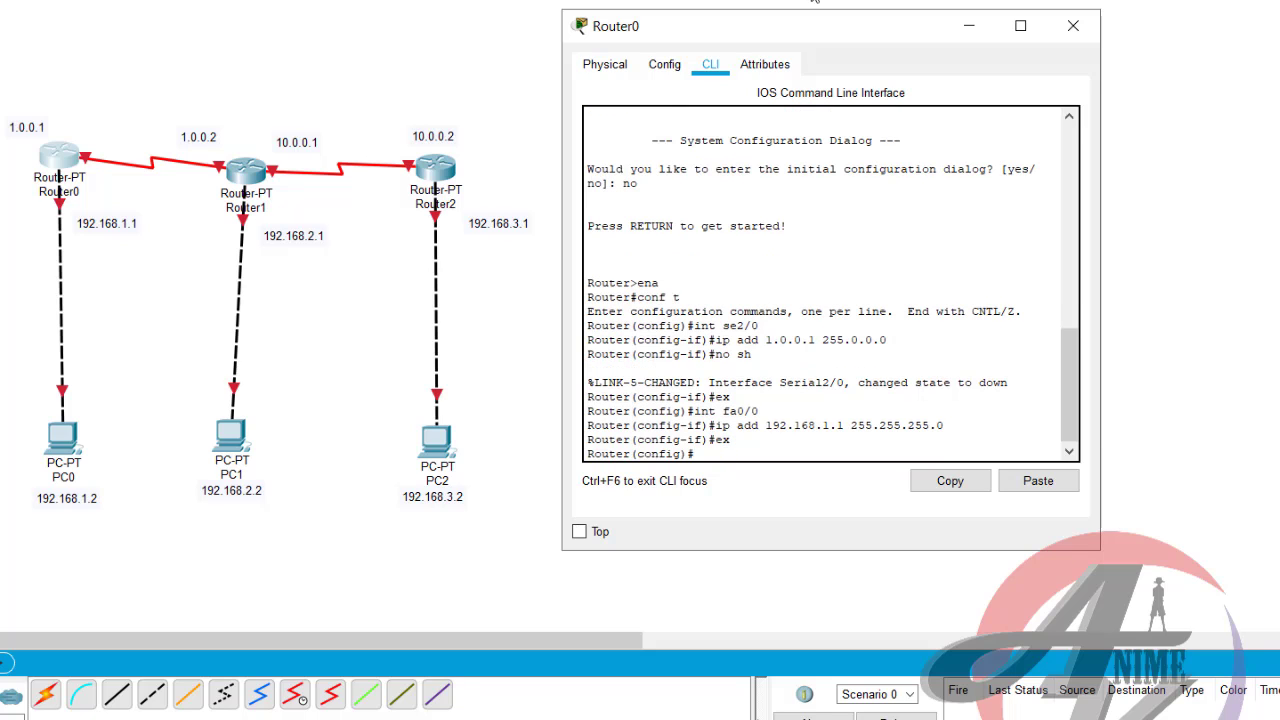
pyautogui.click(1073, 26)
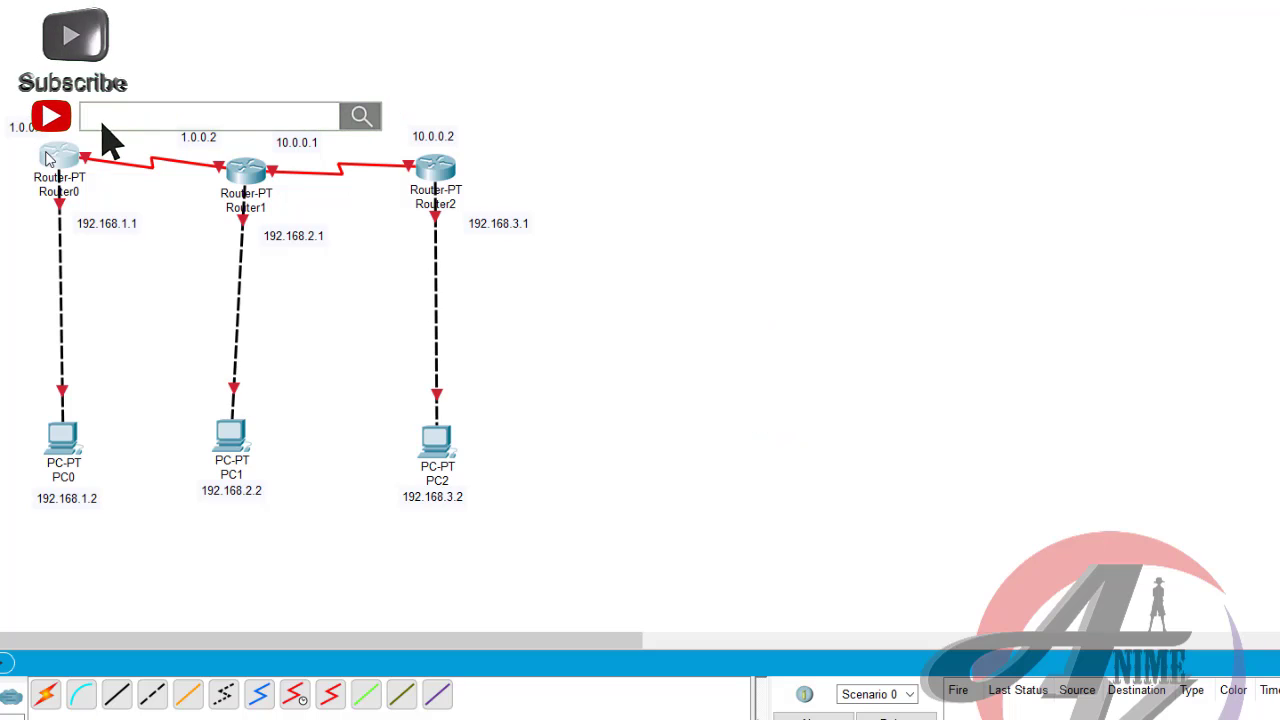
# Send a simple PDU from PC0 to Router0 and check its status in the PDU list.
pyautogui.moveTo(47, 158)
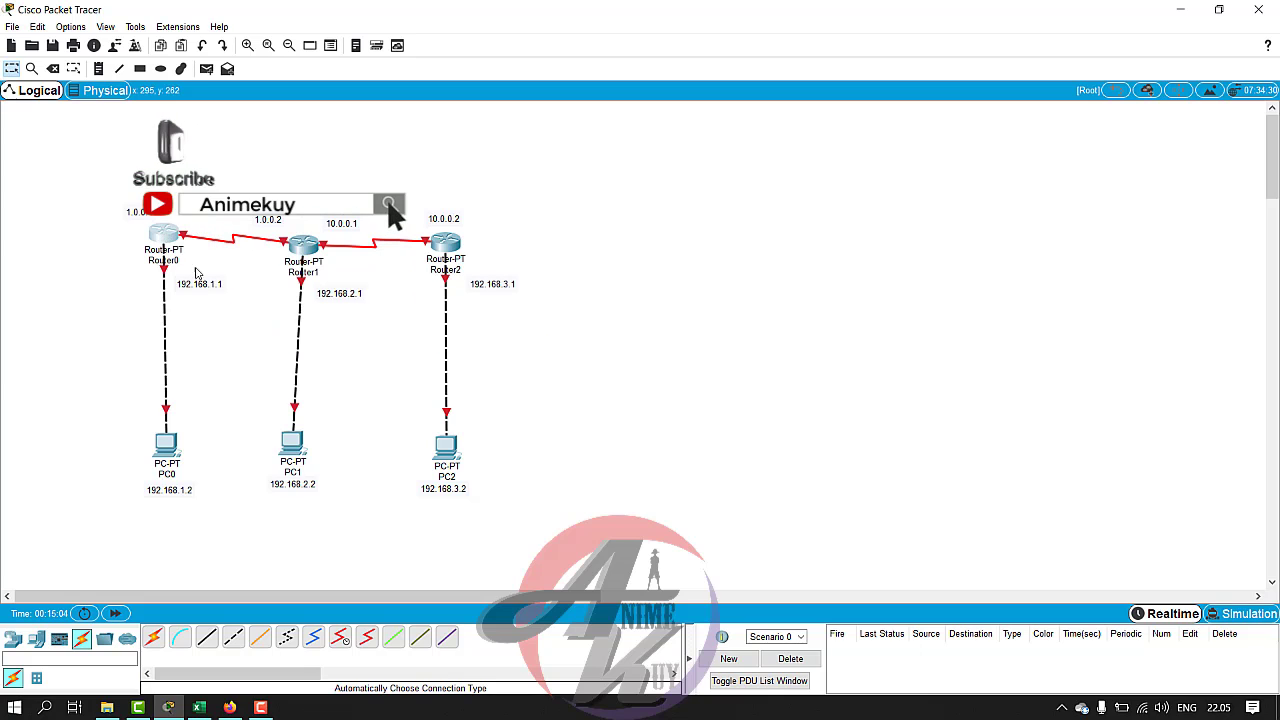
pyautogui.moveTo(166, 236)
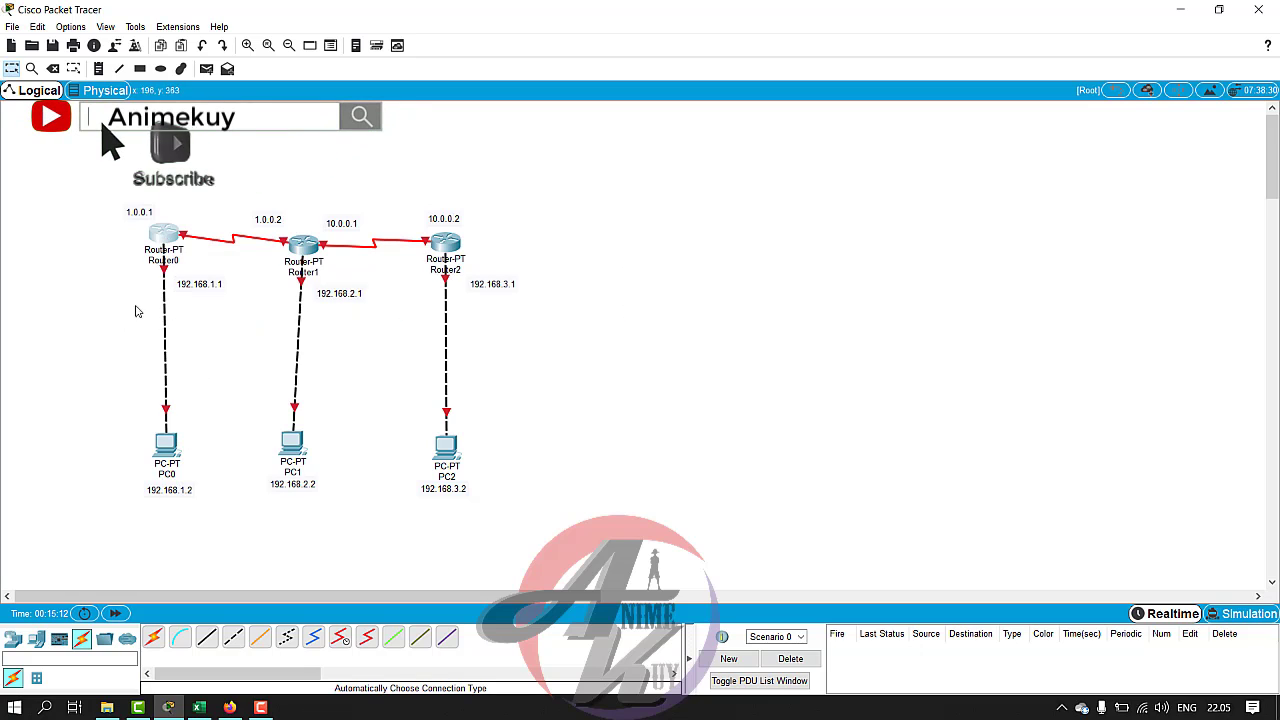
pyautogui.click(206, 68)
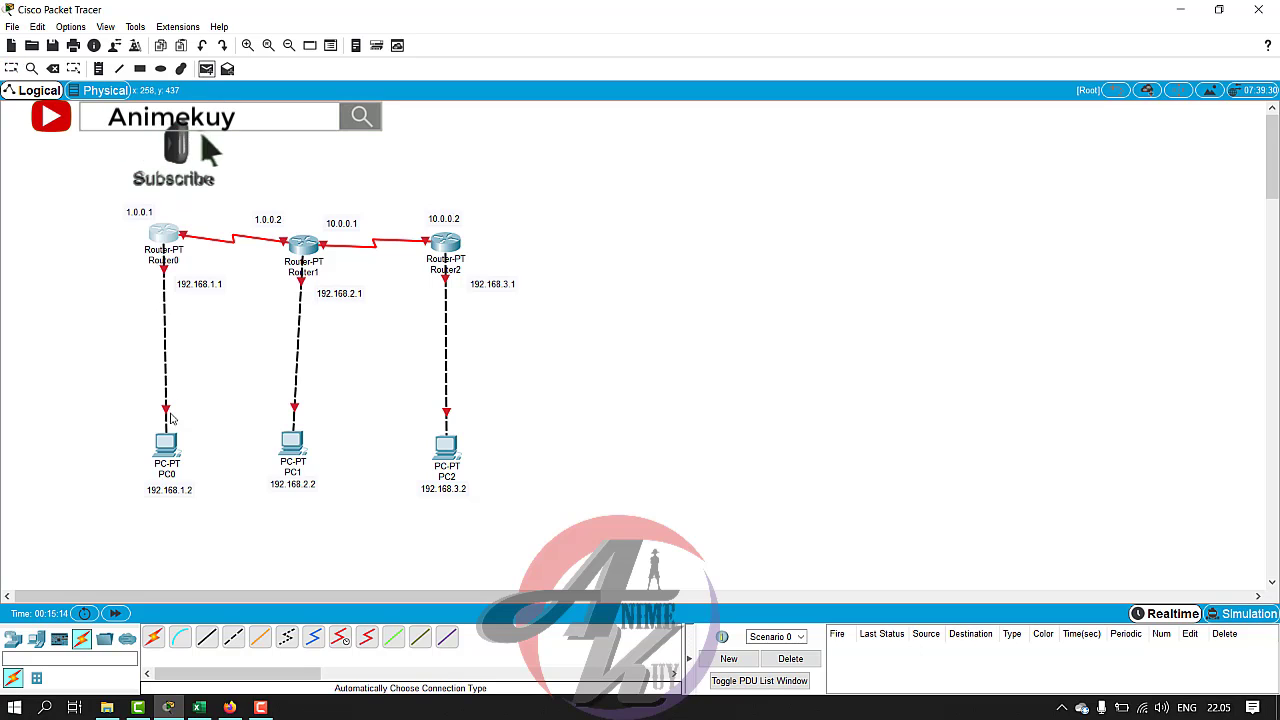
pyautogui.click(166, 444)
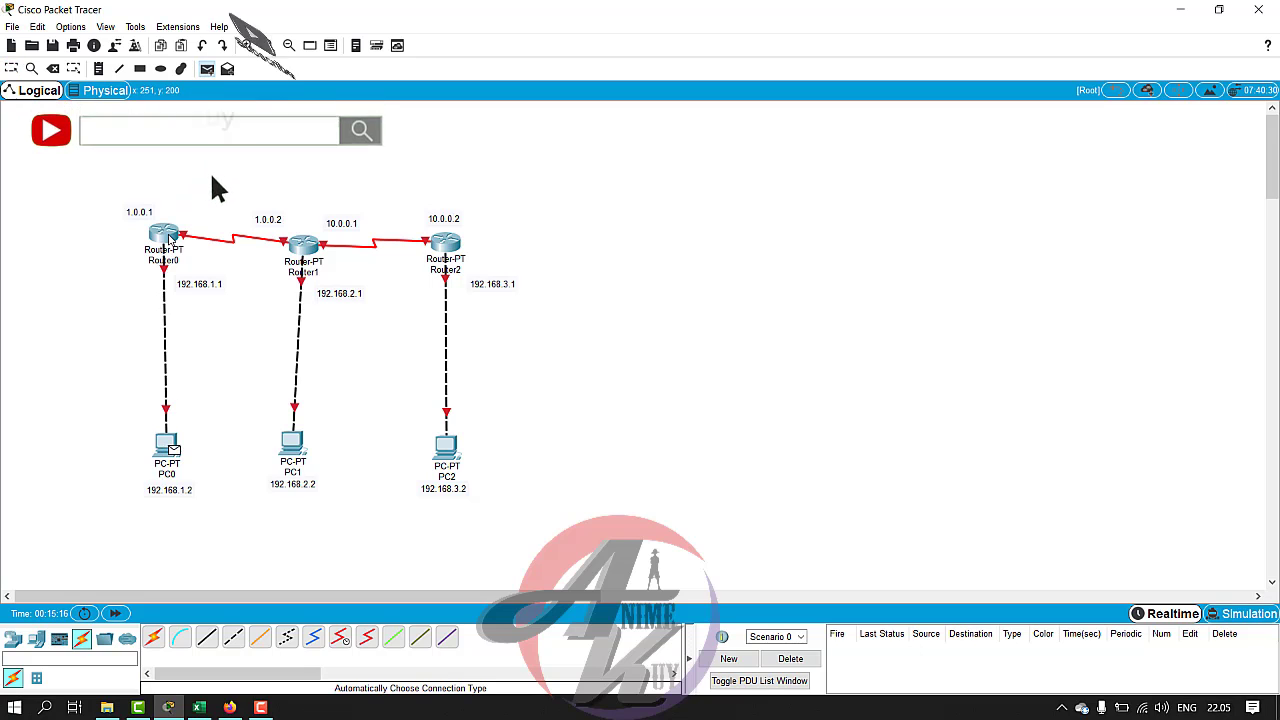
pyautogui.click(171, 237)
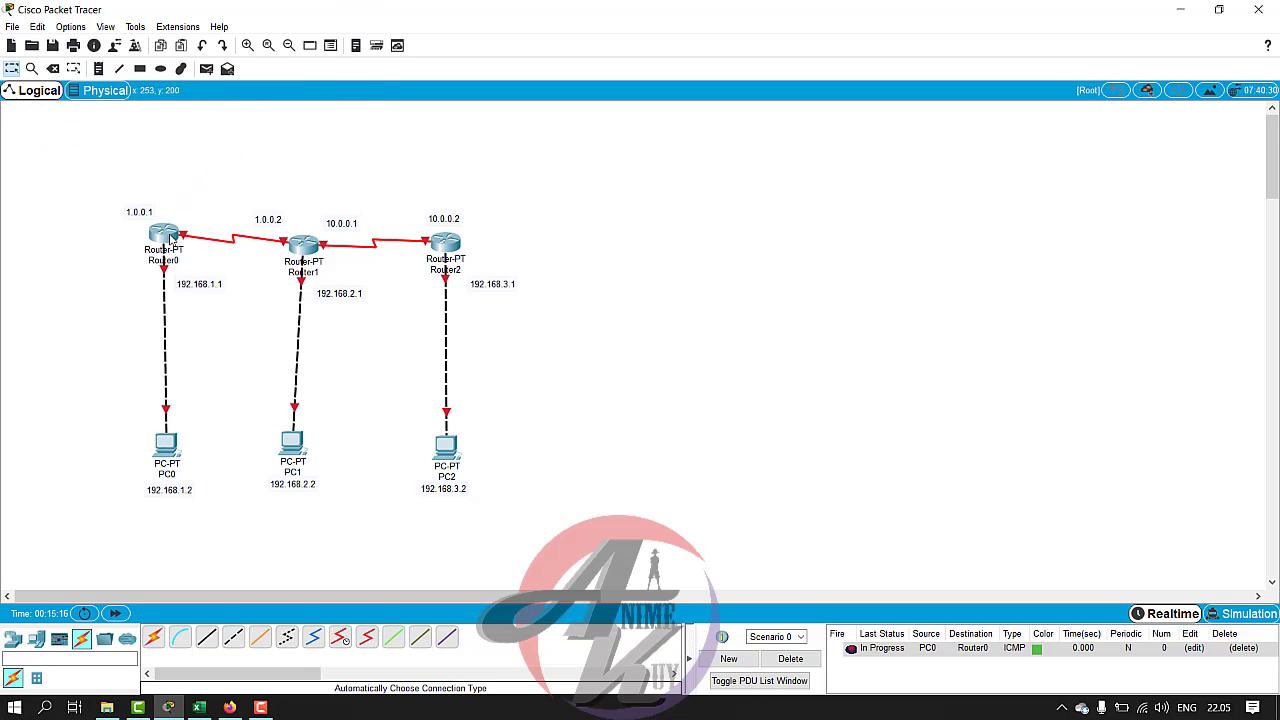
pyautogui.click(862, 648)
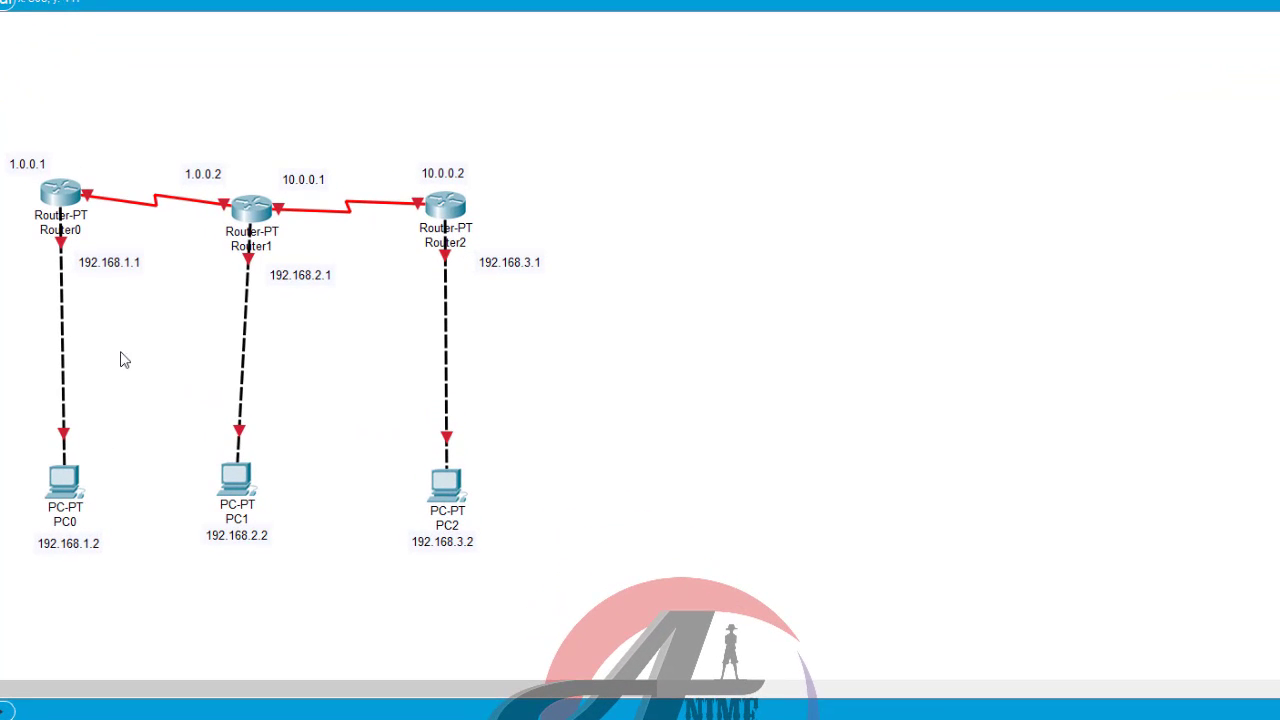
# Select Router0's FastEthernet0/0 in its interface settings, check the port status, and enable the interface by command line with no sh.
pyautogui.click(70, 198)
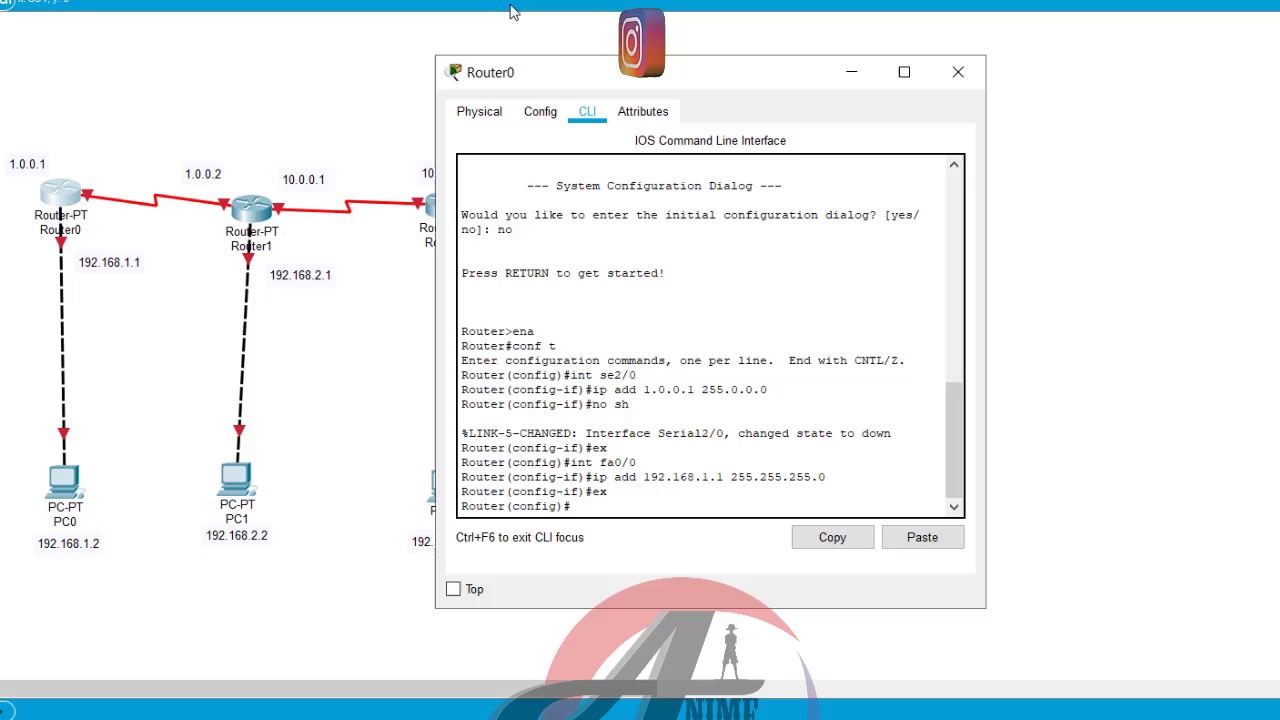
pyautogui.click(540, 111)
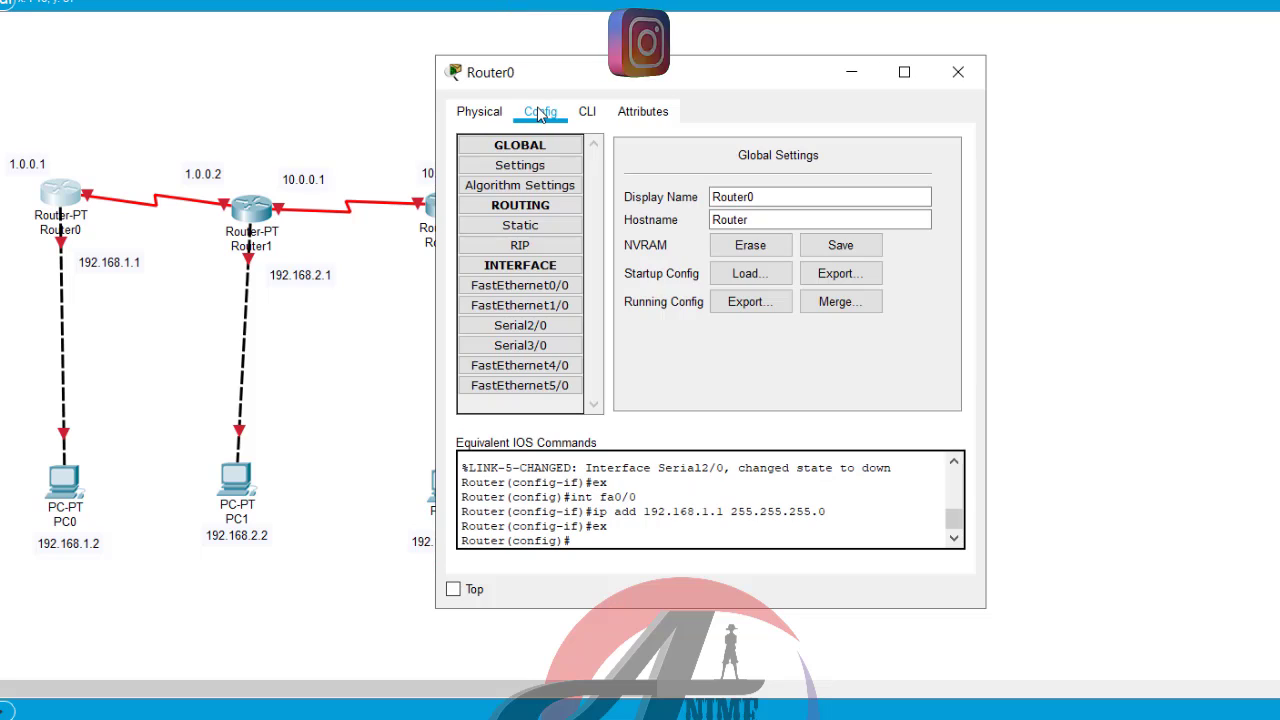
pyautogui.click(540, 292)
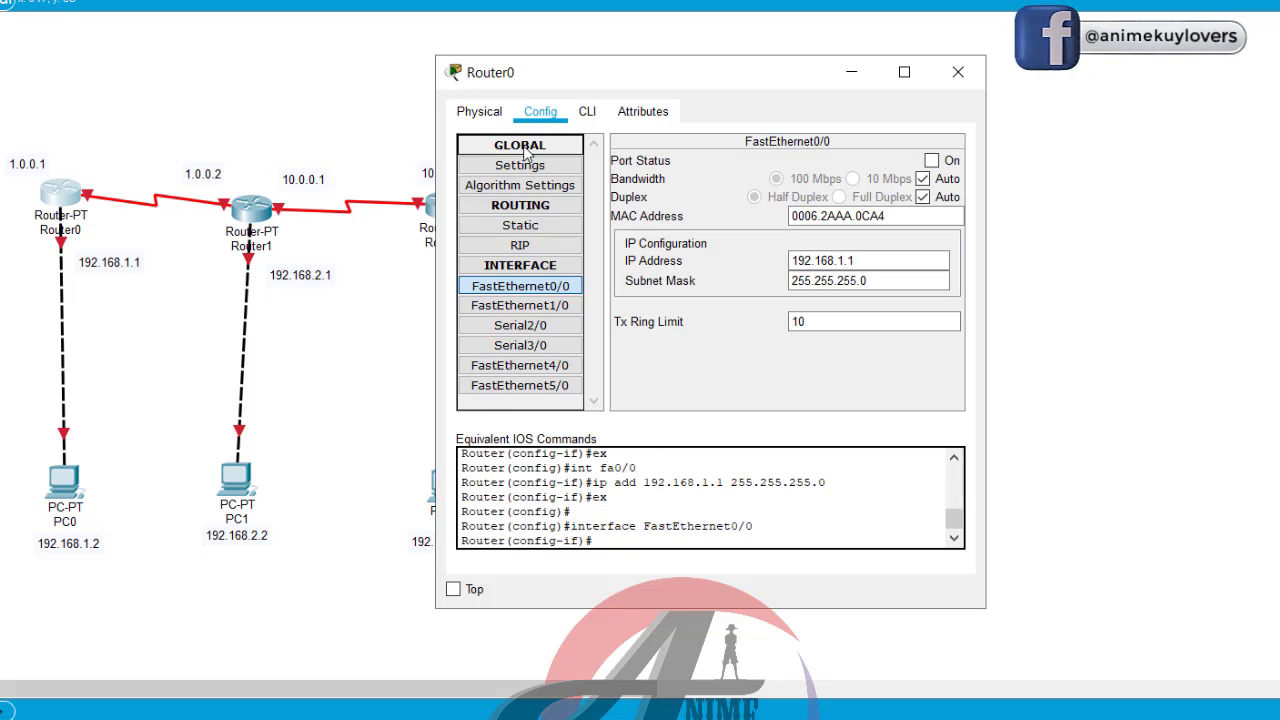
pyautogui.click(588, 112)
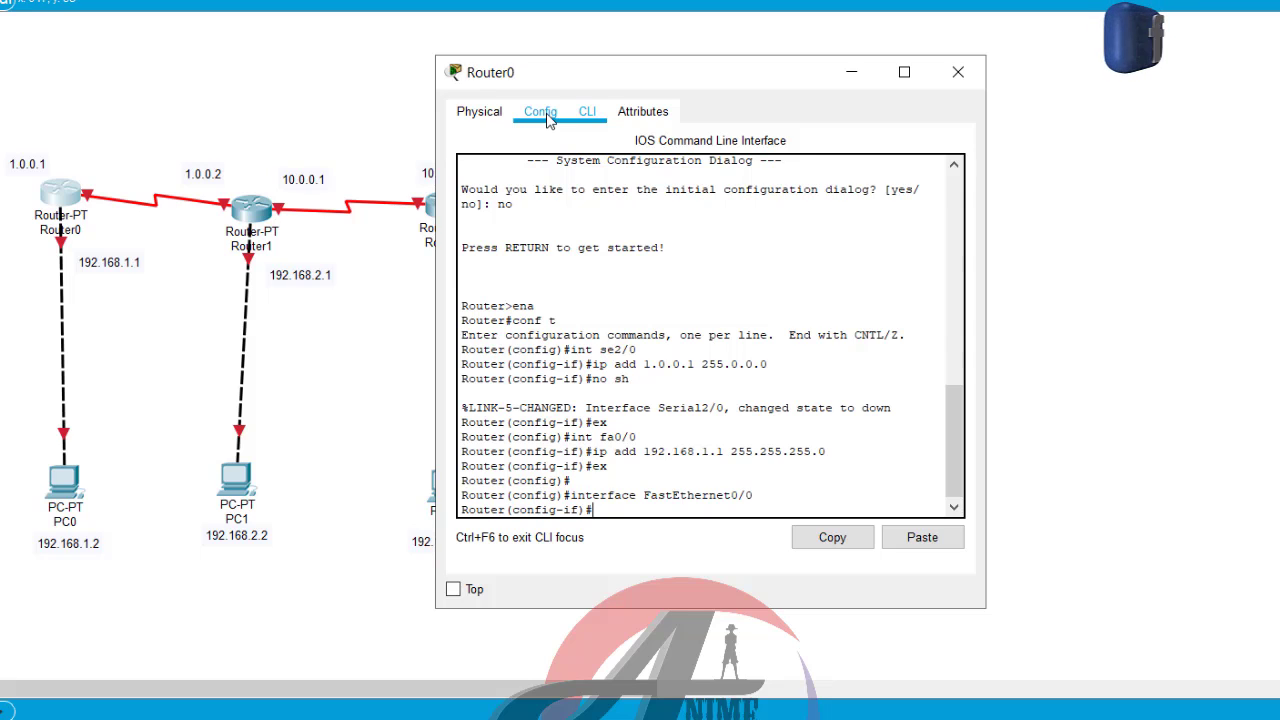
pyautogui.write('no')
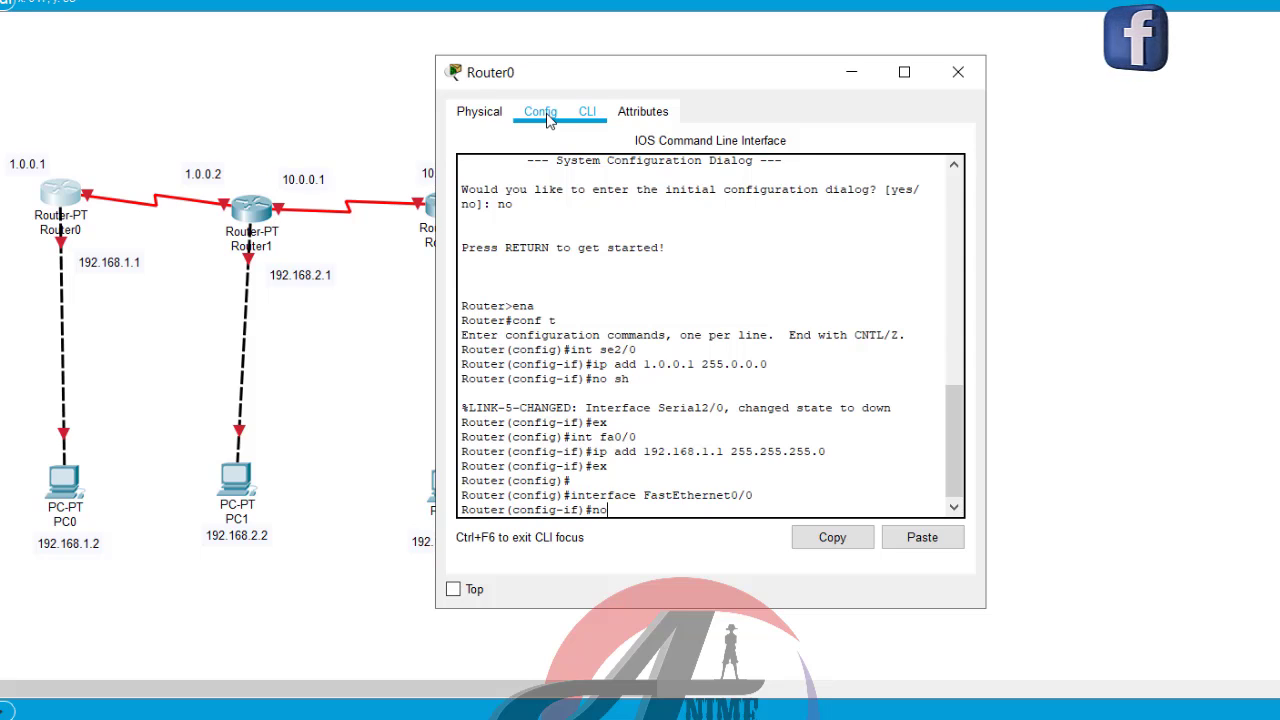
pyautogui.write(' sh')
pyautogui.press('Return')
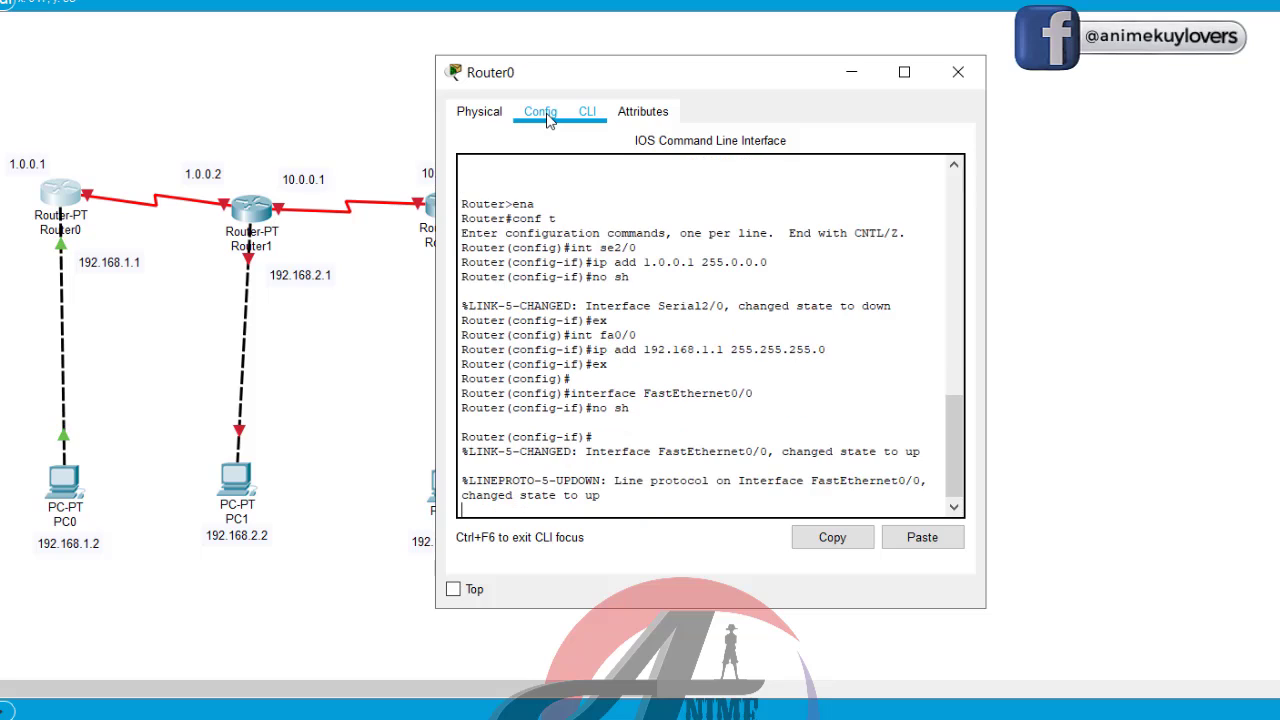
pyautogui.press('Return')
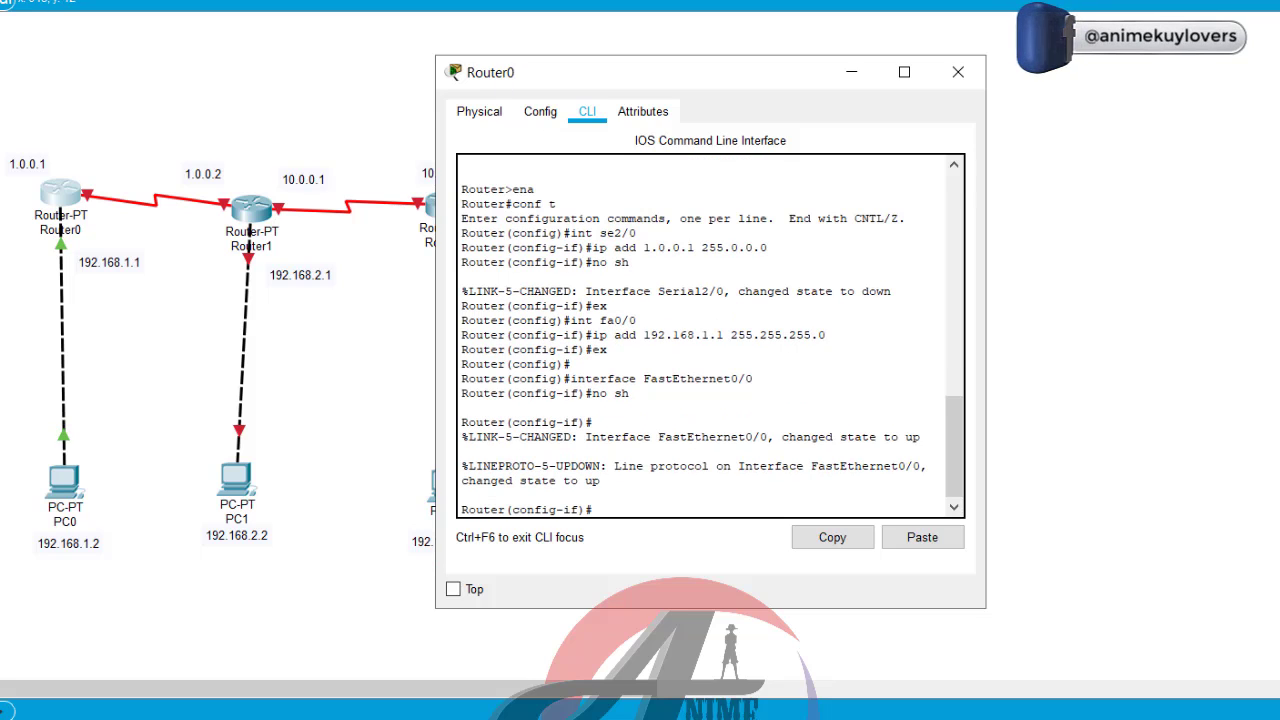
# Check the port status of Router0's FastEthernet0/0 in the interface settings and close the router's window.
pyautogui.click(541, 112)
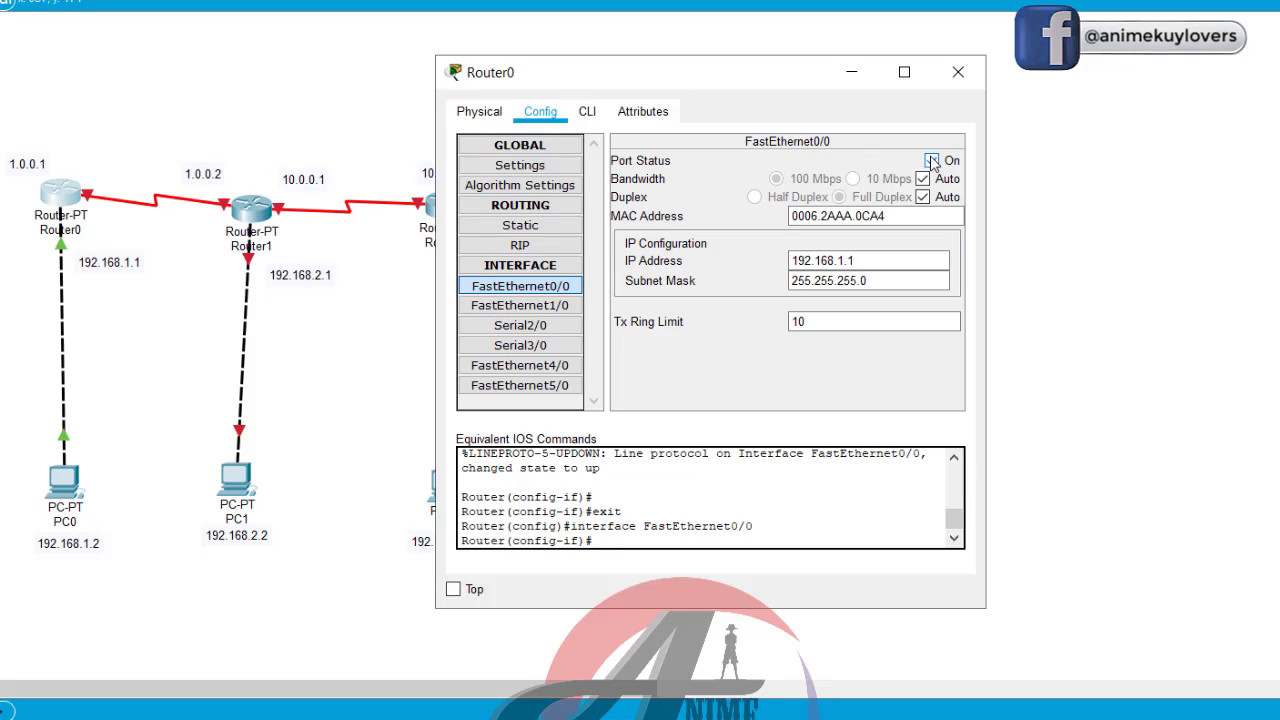
pyautogui.click(957, 76)
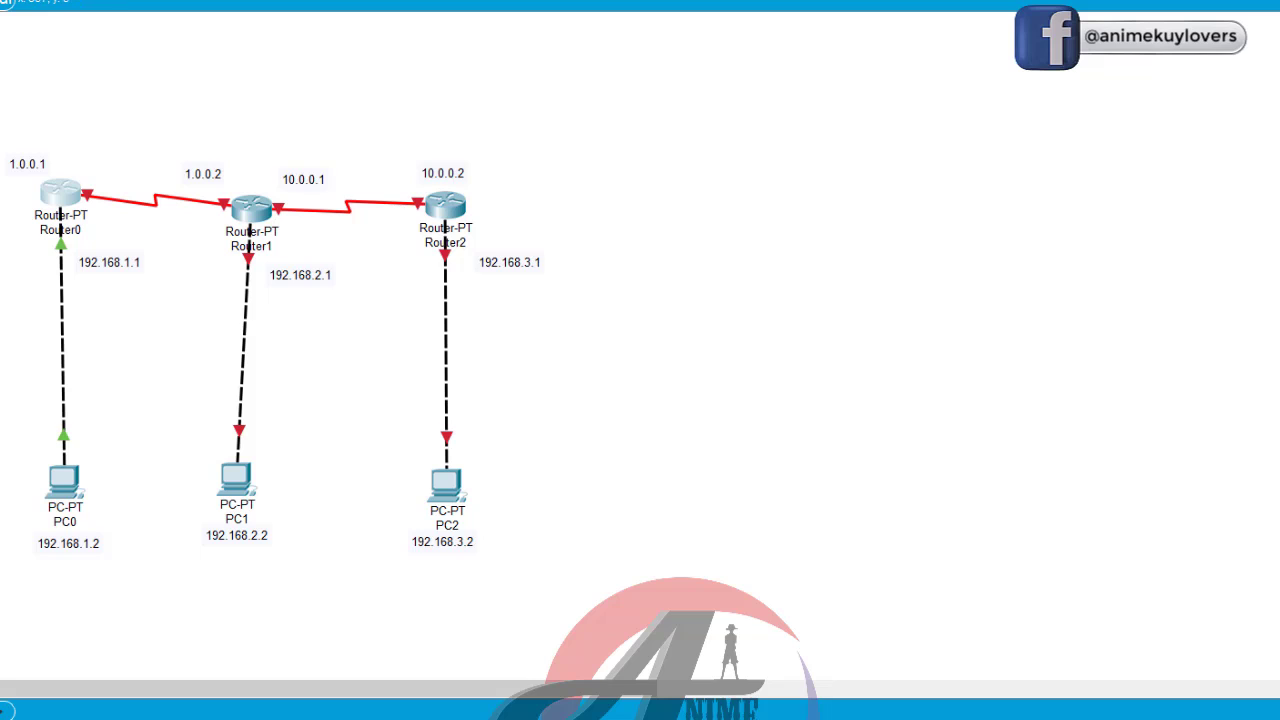
# Test the connection again with a simple PDU from PC0 to Router0.
pyautogui.click(64, 478)
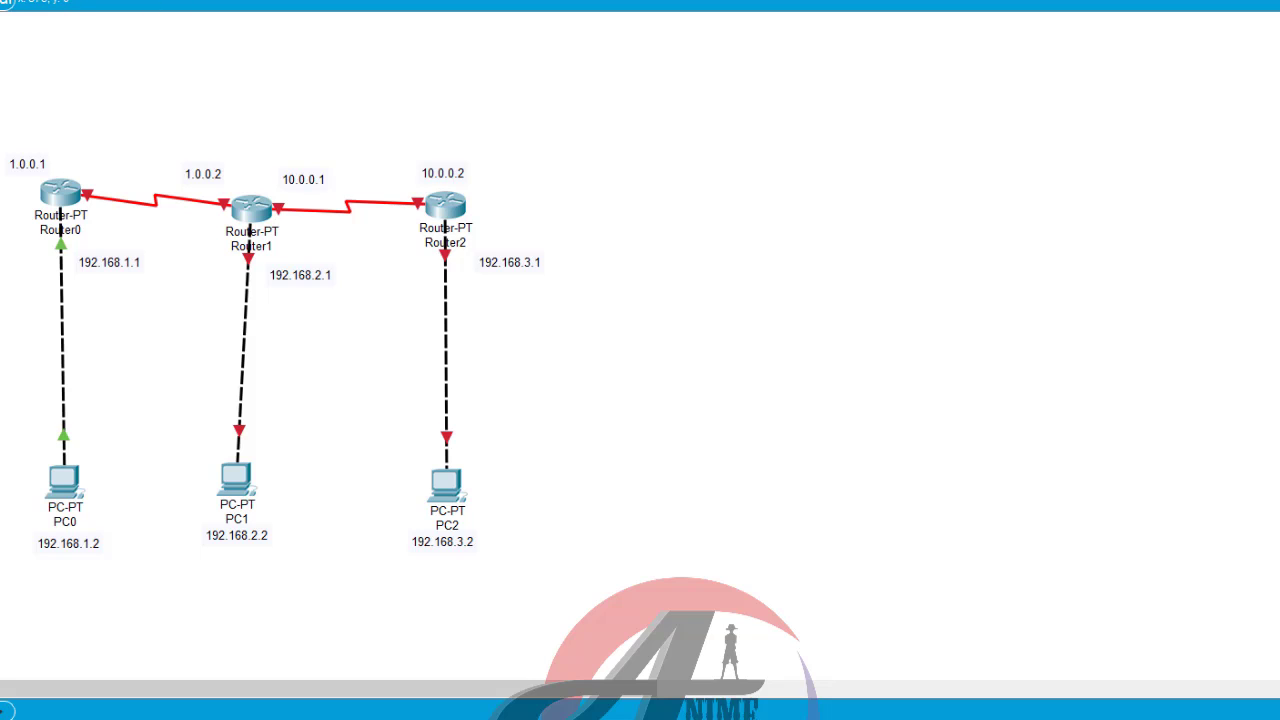
pyautogui.click(73, 205)
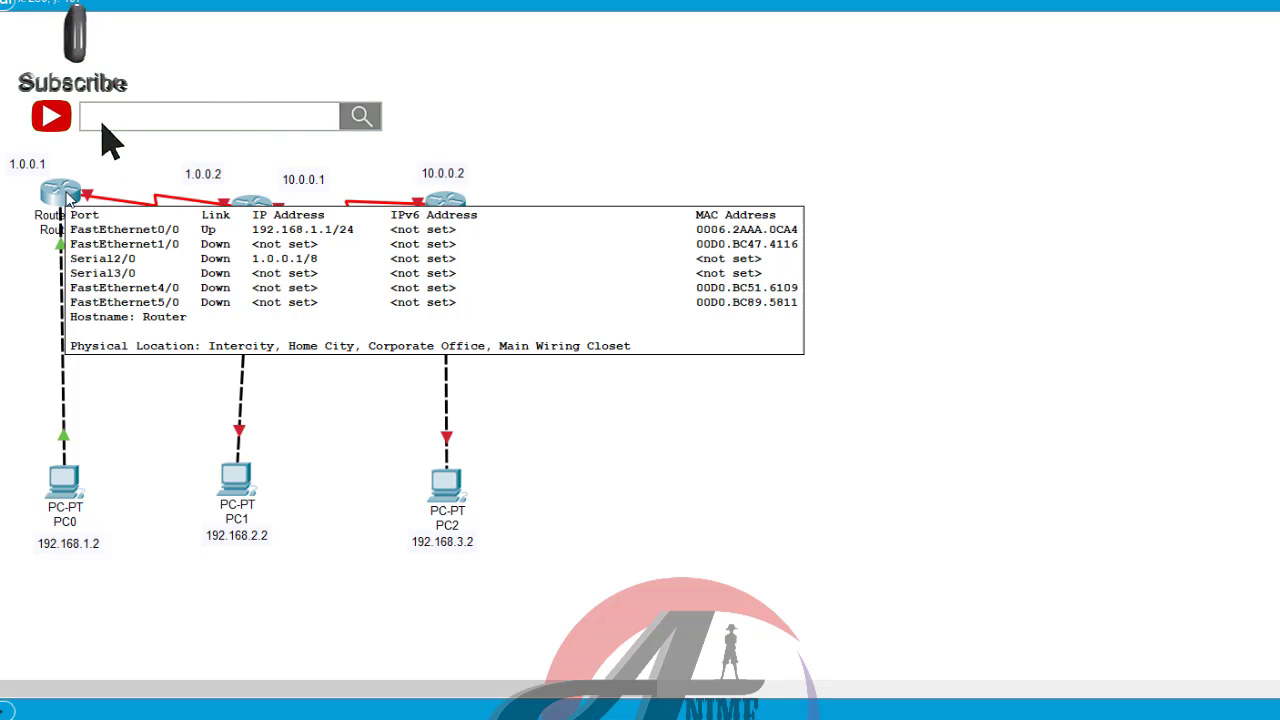
# Open Router1's command line, decline the initial configuration dialog, and enter global configuration mode with ena and conf t.
pyautogui.click(265, 212)
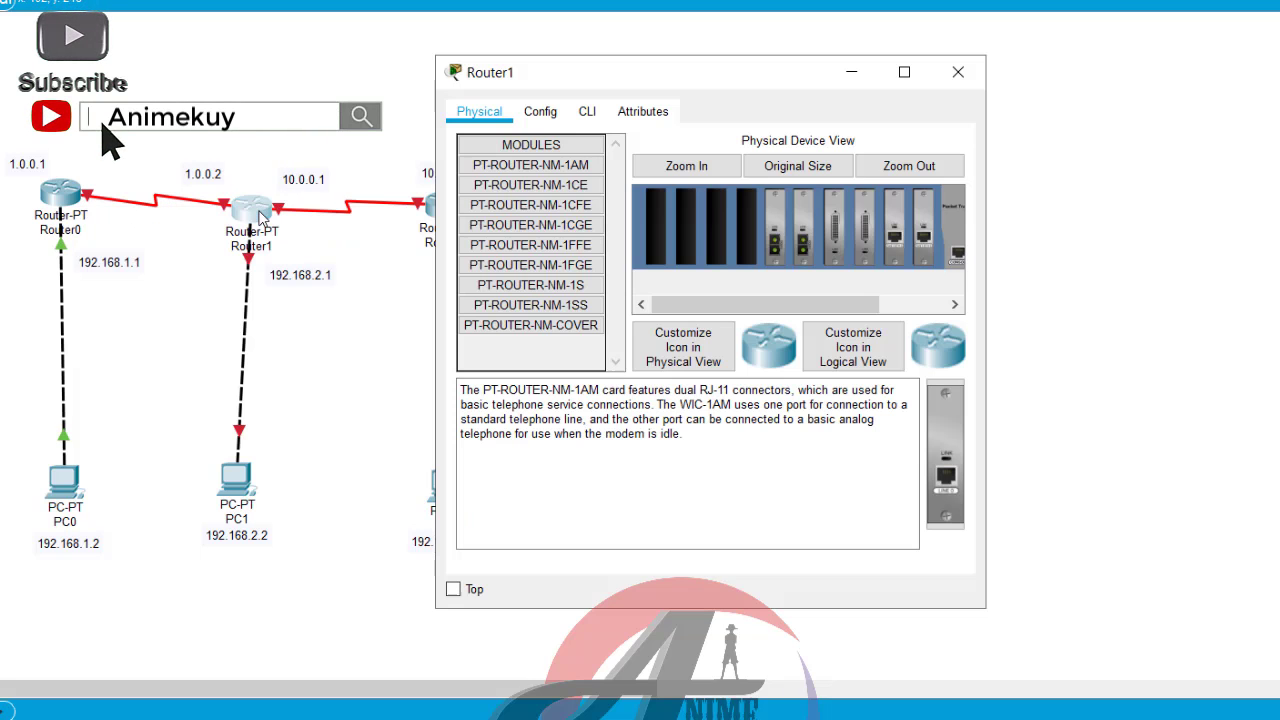
pyautogui.click(588, 112)
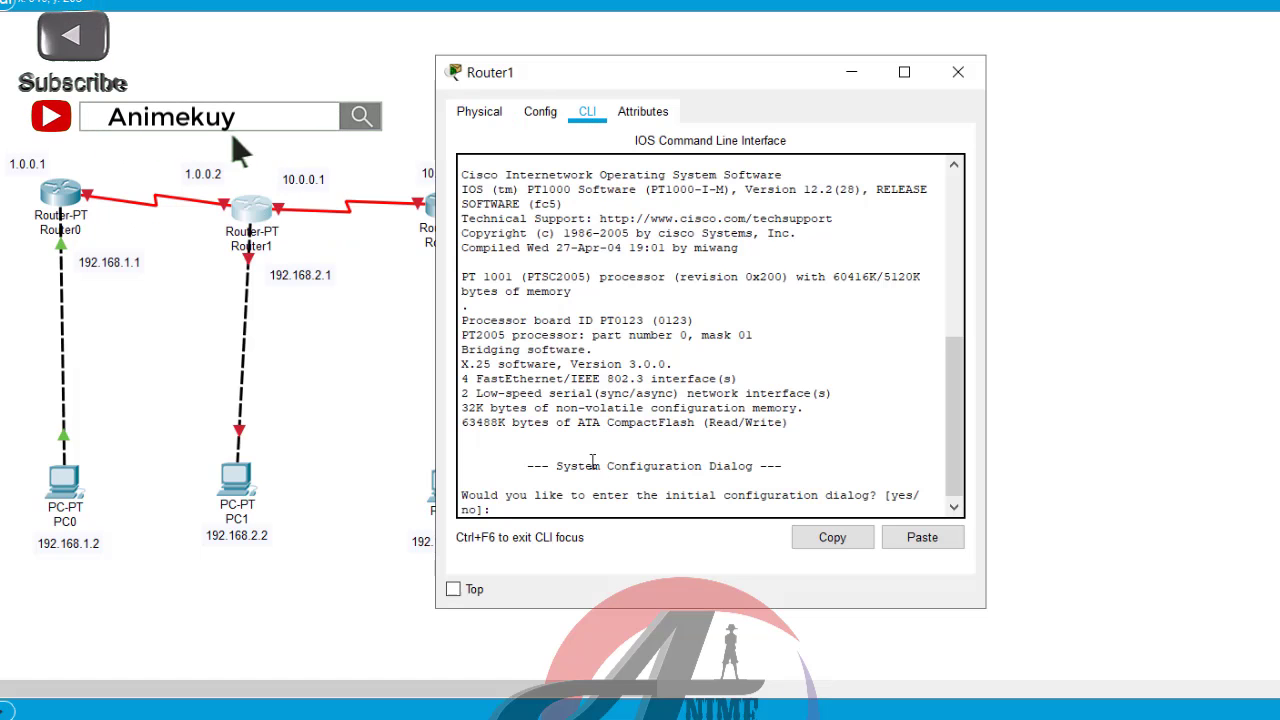
pyautogui.write('no')
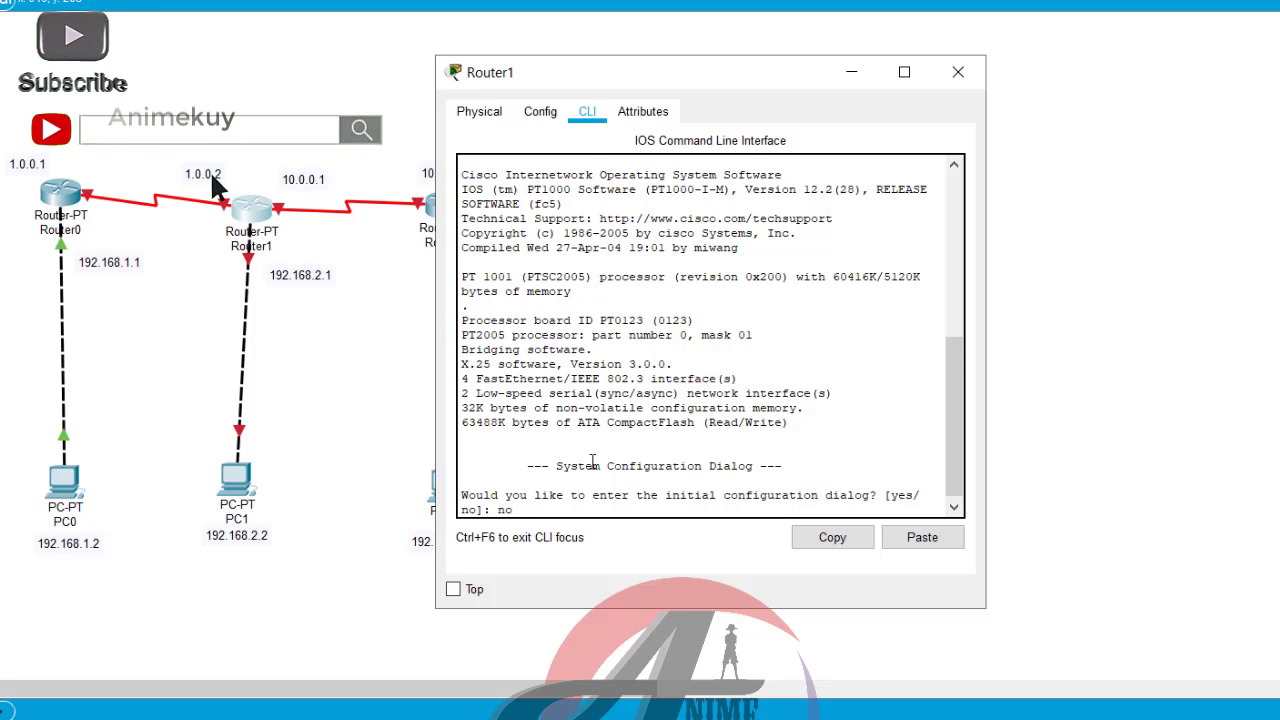
pyautogui.press('Return')
pyautogui.press('Return')
pyautogui.write('ena')
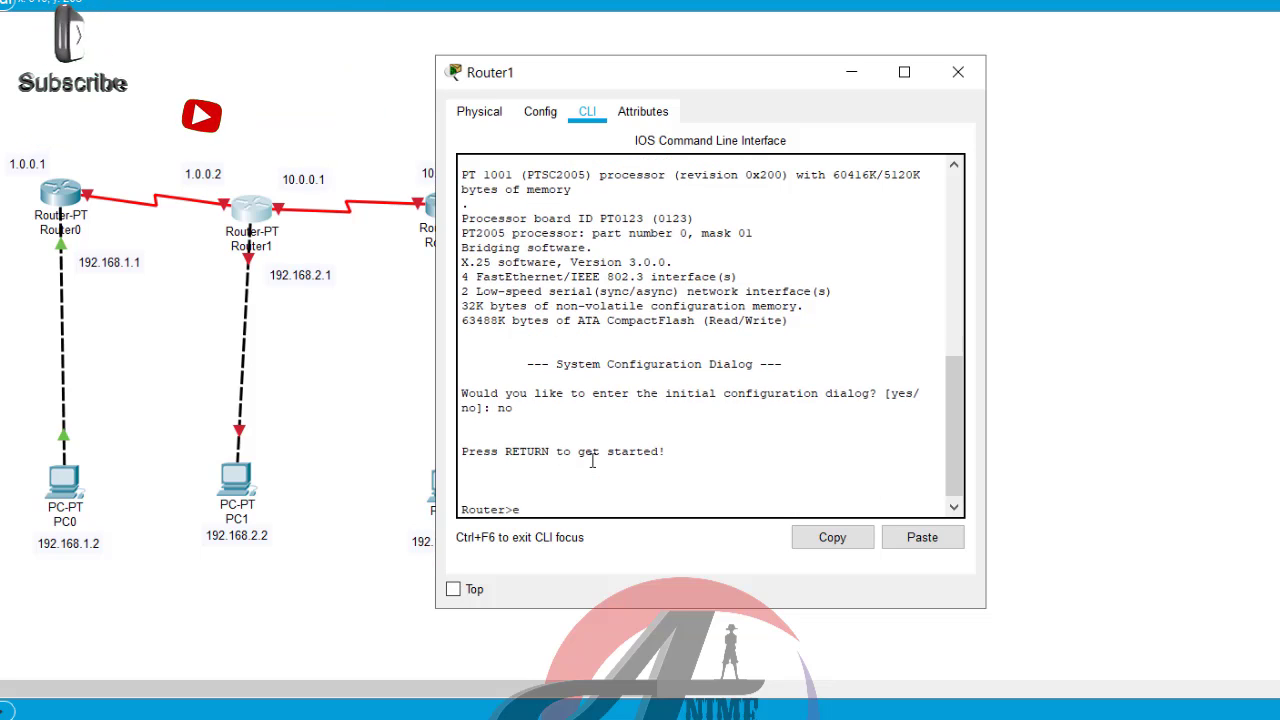
pyautogui.press('Return')
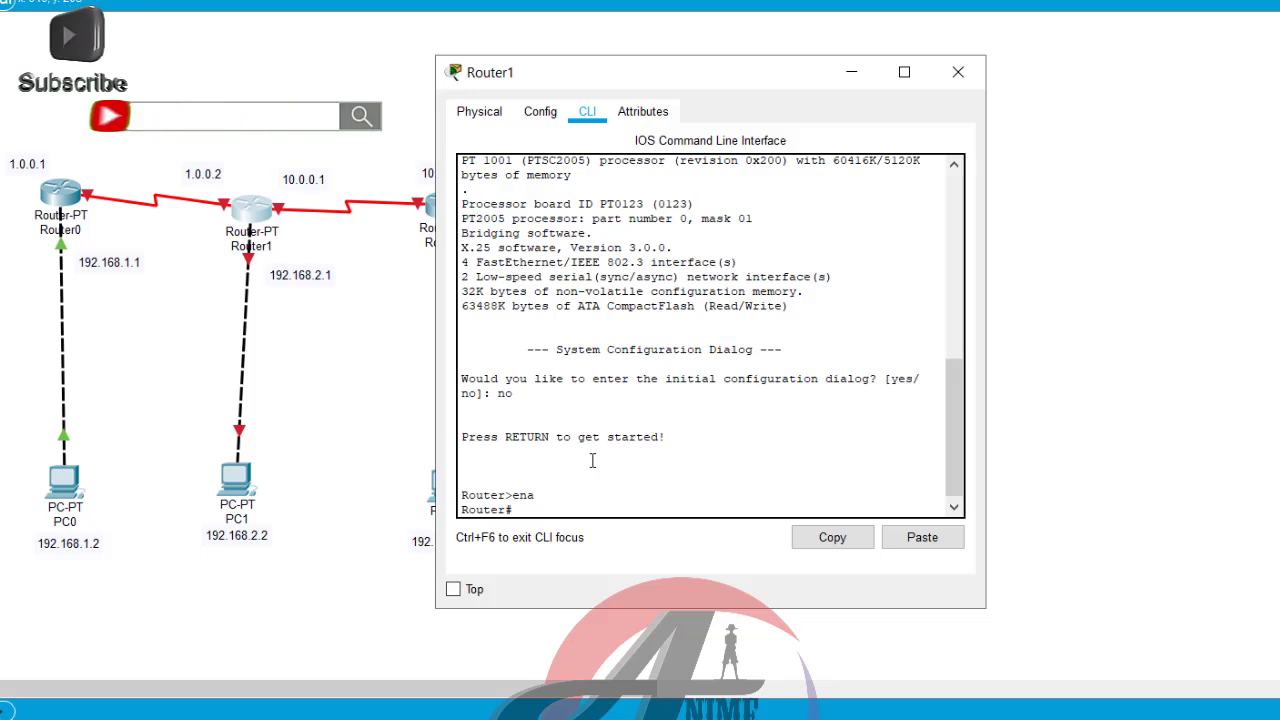
pyautogui.write('conf ')
pyautogui.write('t')
pyautogui.press('Return')
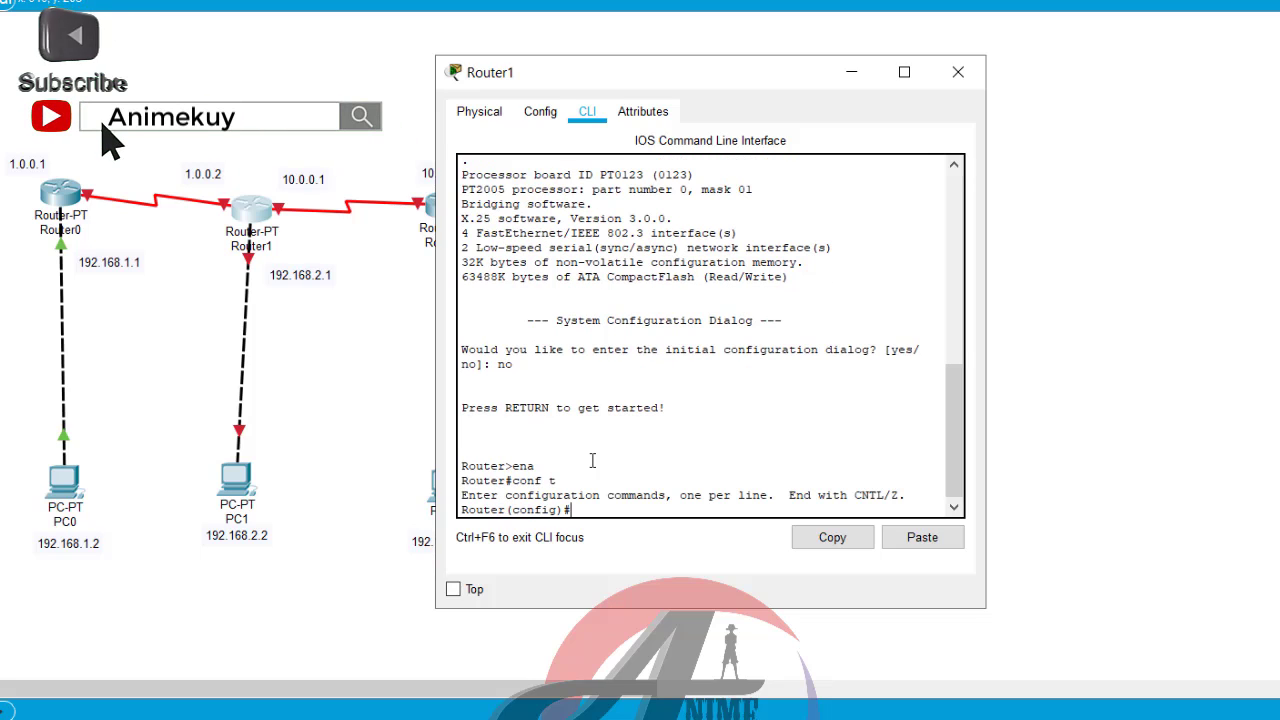
# Configure Router1's interface se2/0 with IP address 1.0.0.2 and mask 255.0.0.0, enable it with no sh, and exit the interface.
pyautogui.moveTo(654, 58); pyautogui.dragTo(888, 0)
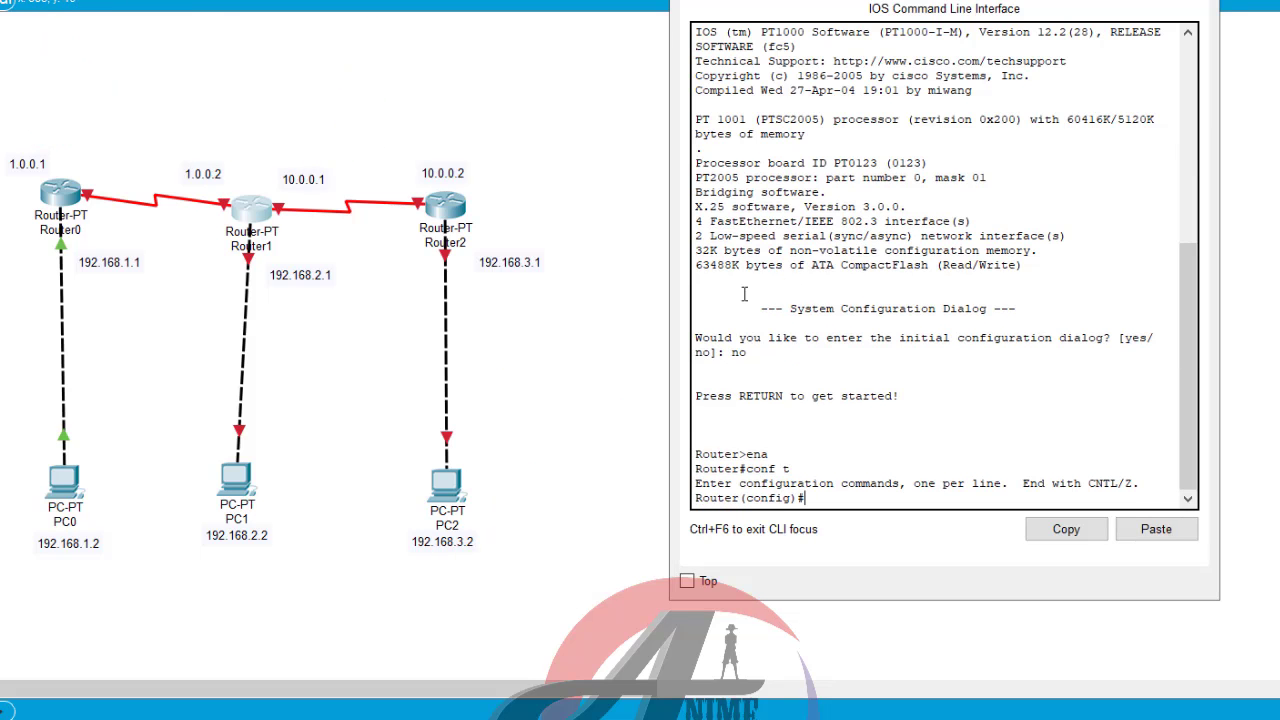
pyautogui.moveTo(668, 314); pyautogui.dragTo(566, 316)
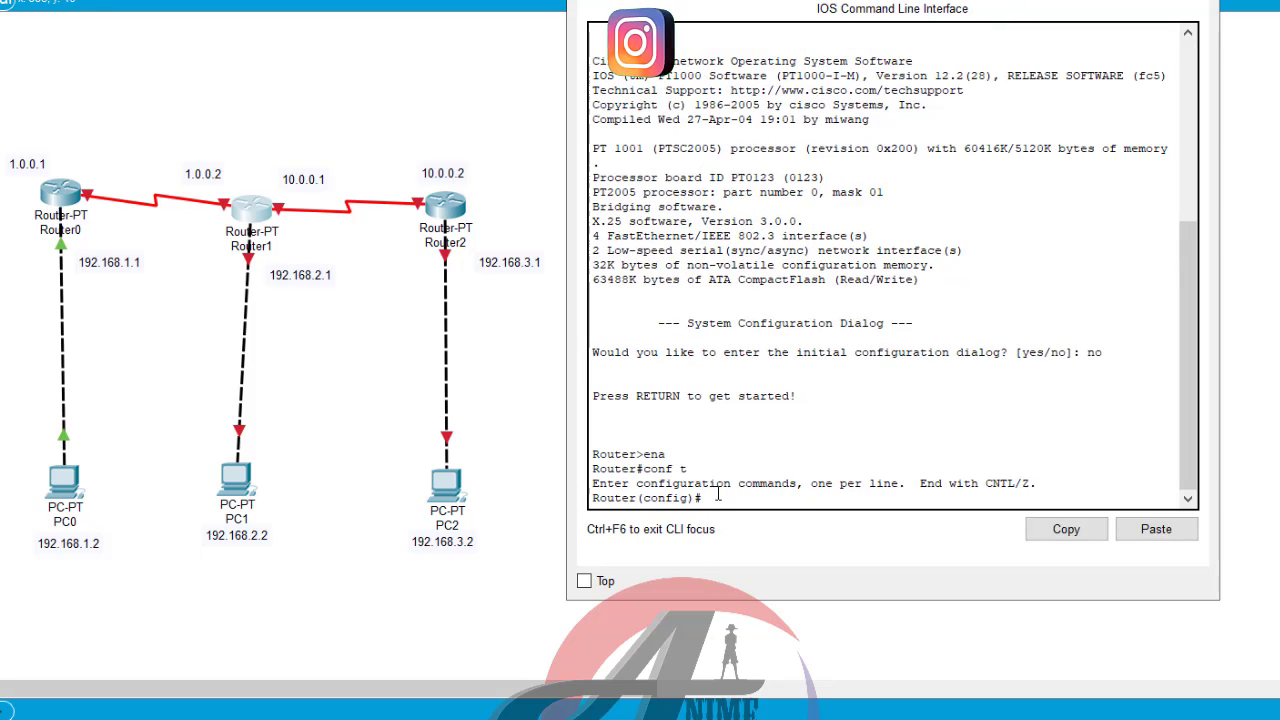
pyautogui.write('i')
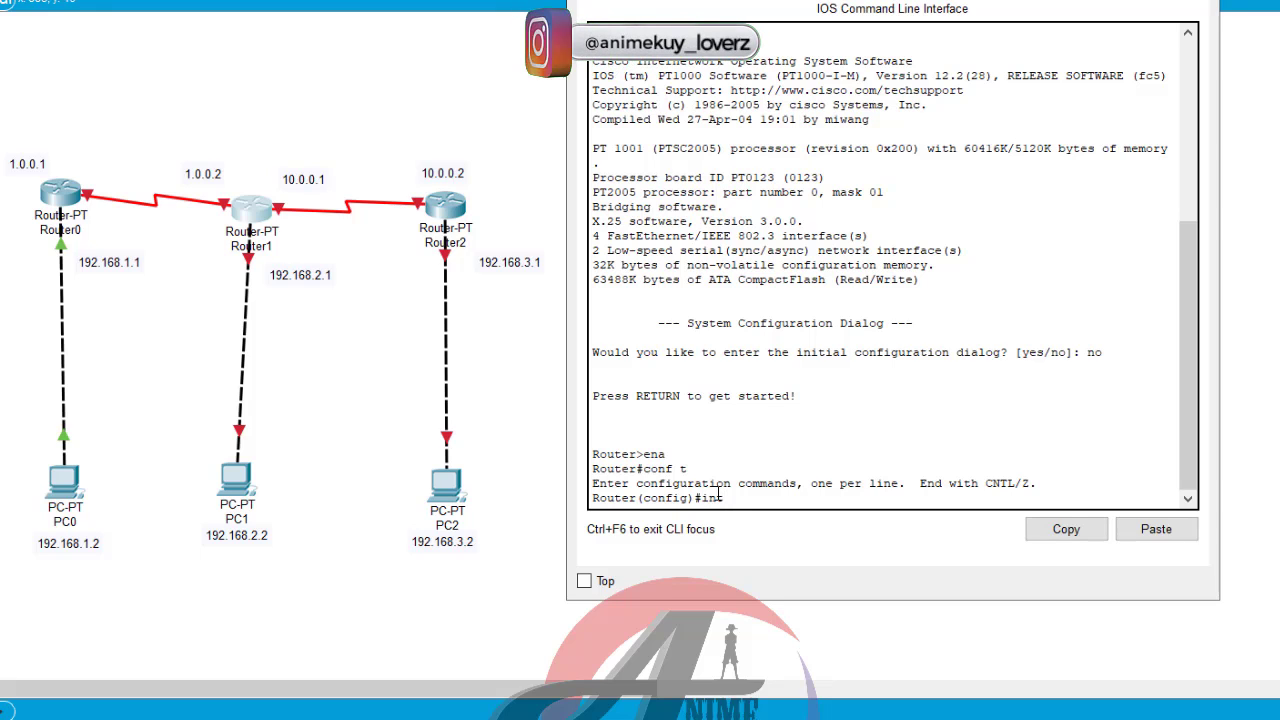
pyautogui.write('nt se2/0')
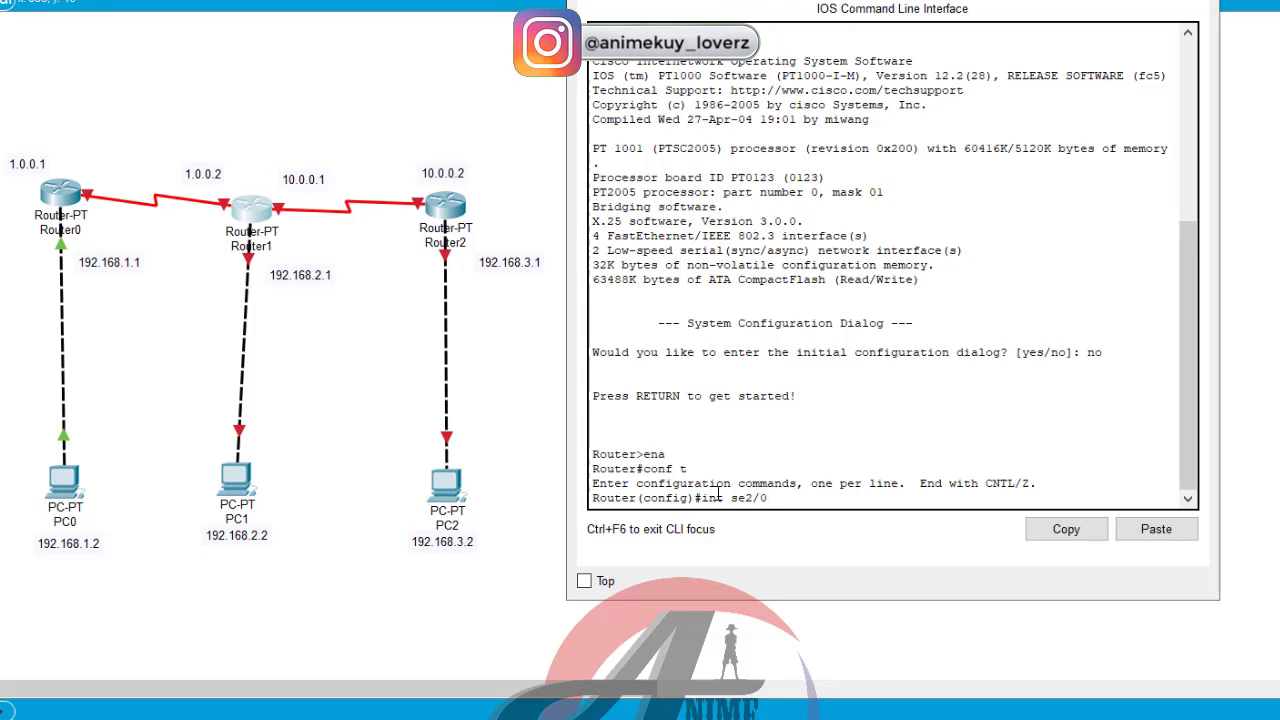
pyautogui.press('Return')
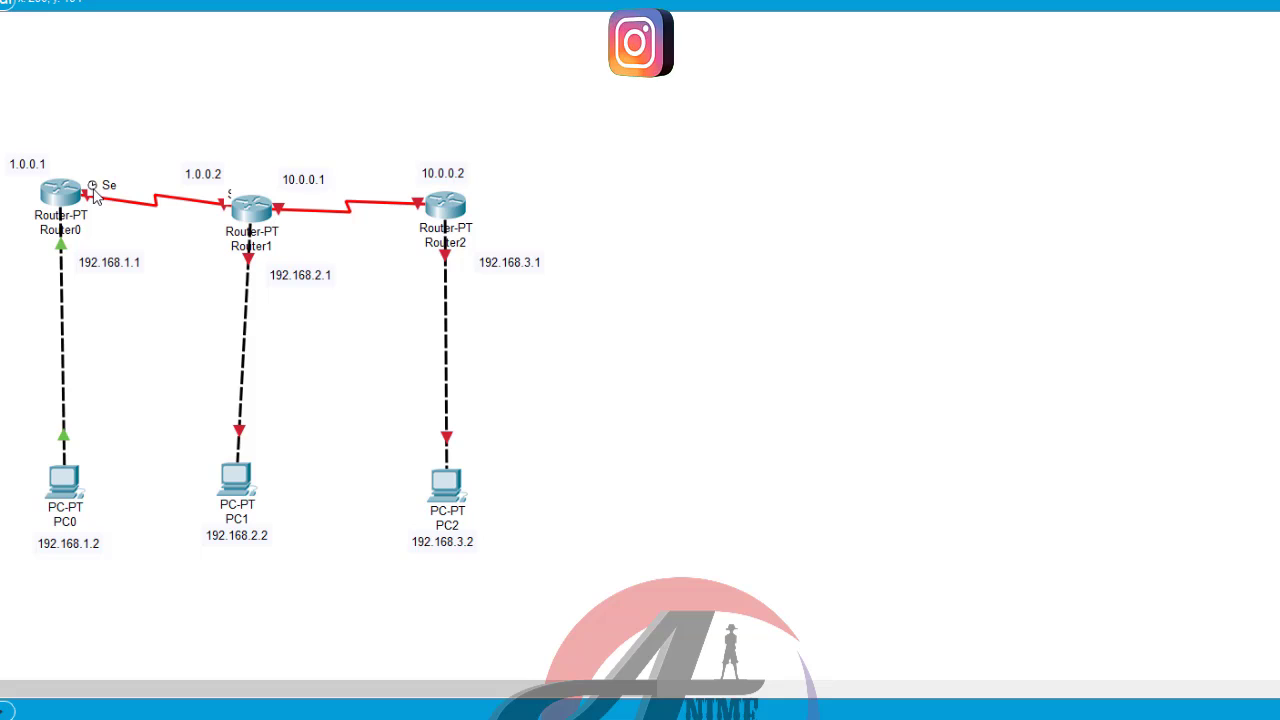
pyautogui.click(248, 210)
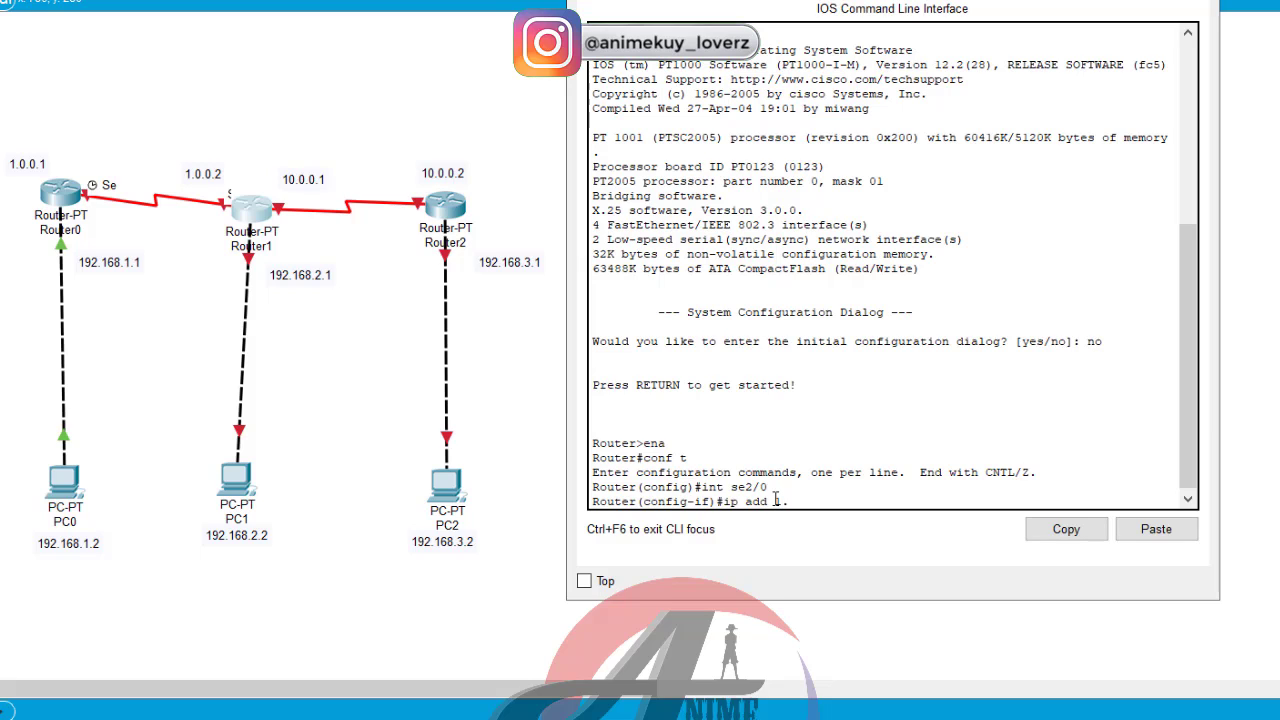
pyautogui.write('.2 25')
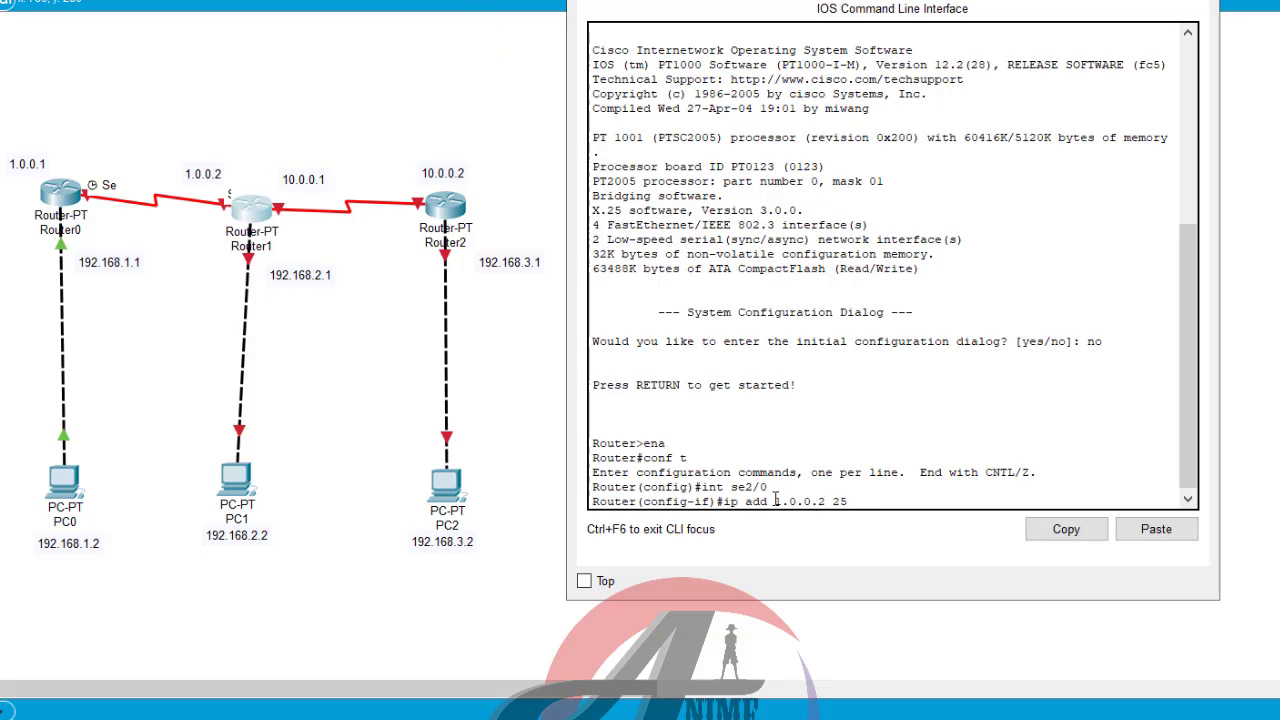
pyautogui.write('5.0.0.0')
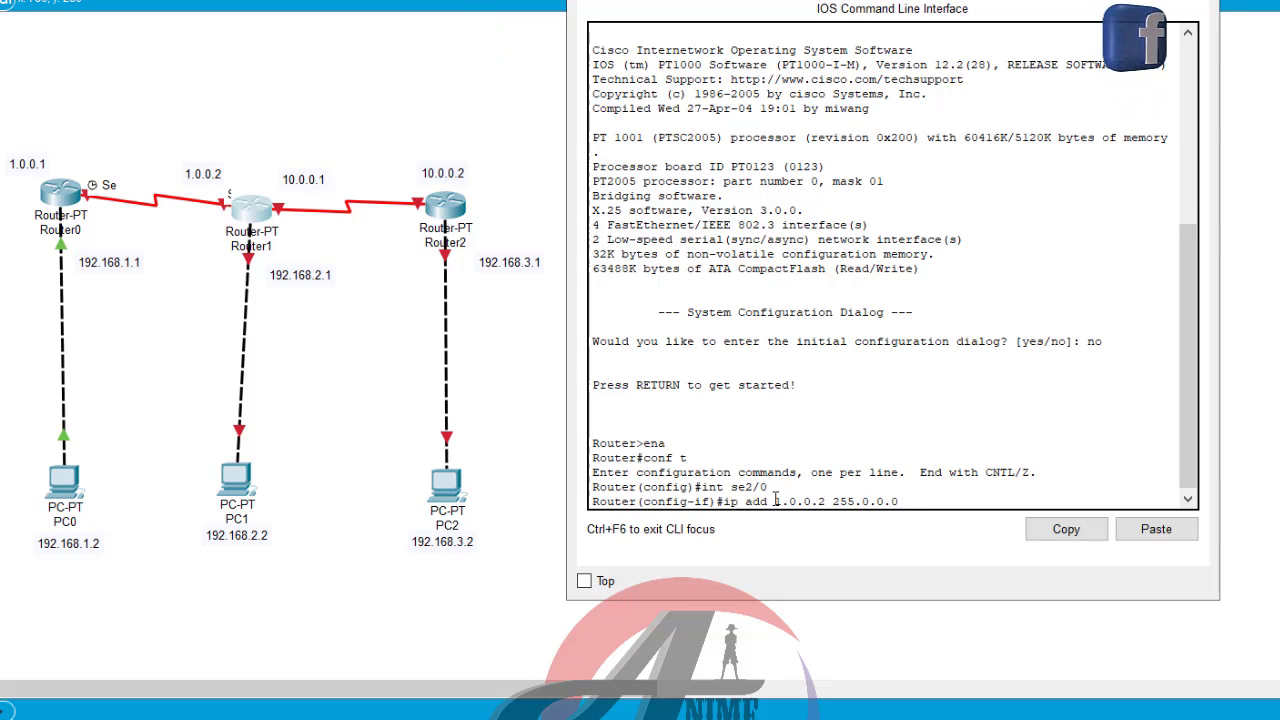
pyautogui.press('Return')
pyautogui.write('no sh')
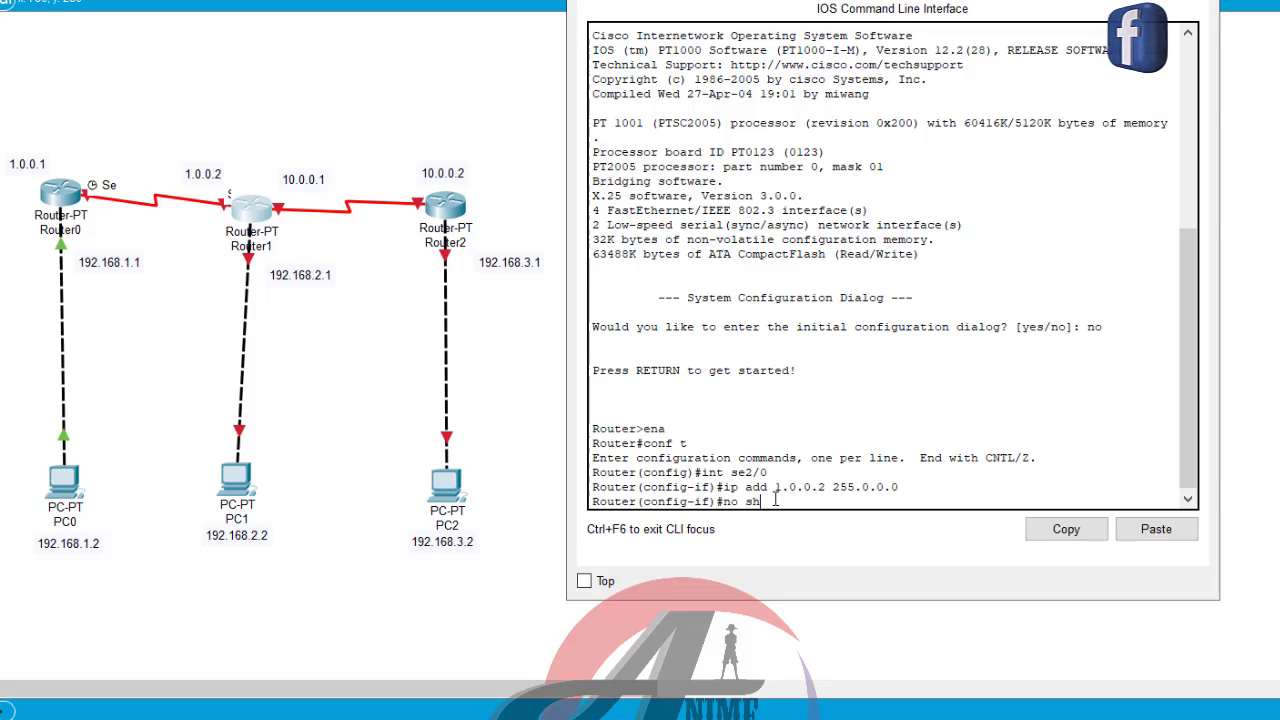
pyautogui.press('Return')
pyautogui.press('Return')
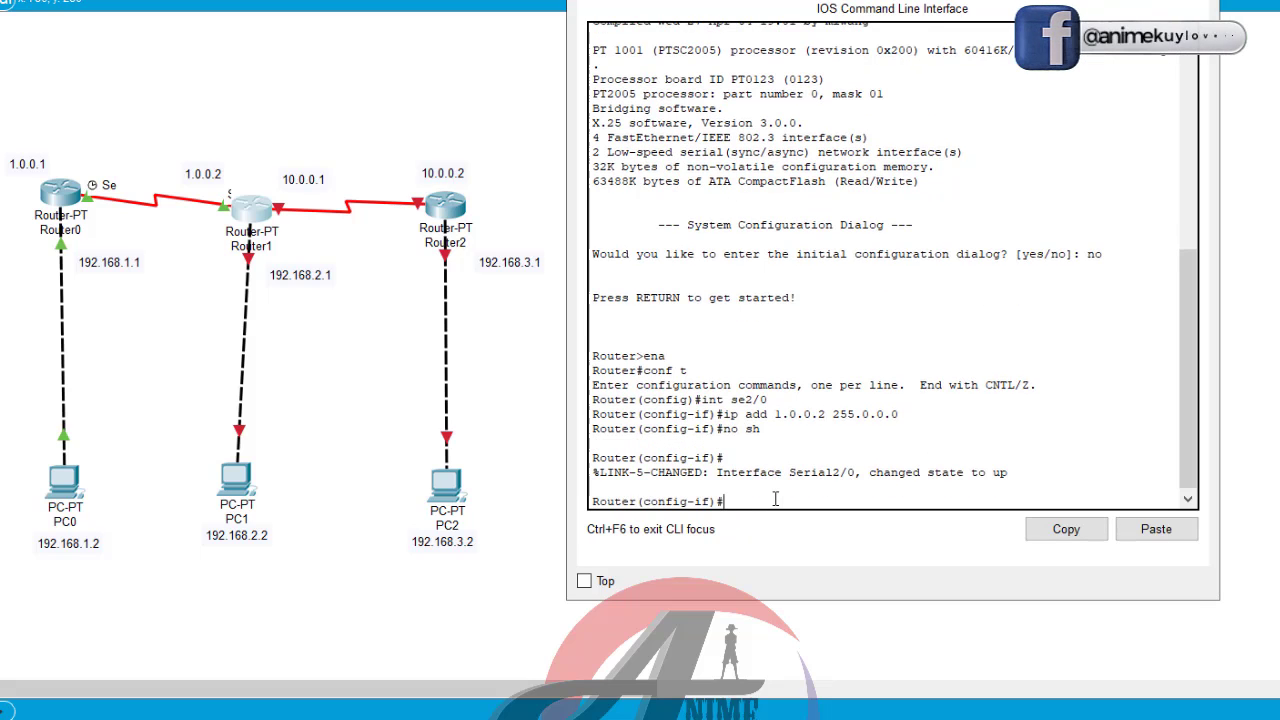
pyautogui.write('ex')
pyautogui.press('Return')
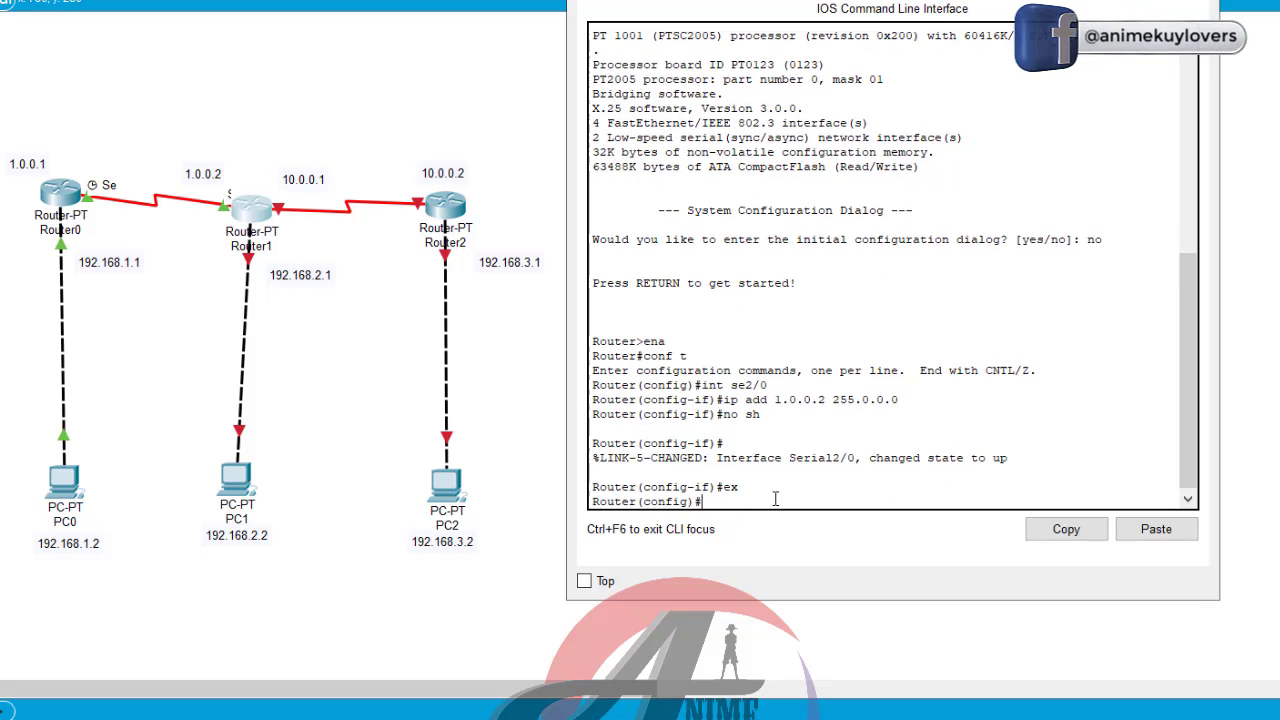
# Configure Router1's interface se3/0 with IP address 10.0.0.1 and mask 255.0.0.0, and enable it with no sh.
pyautogui.write('int se')
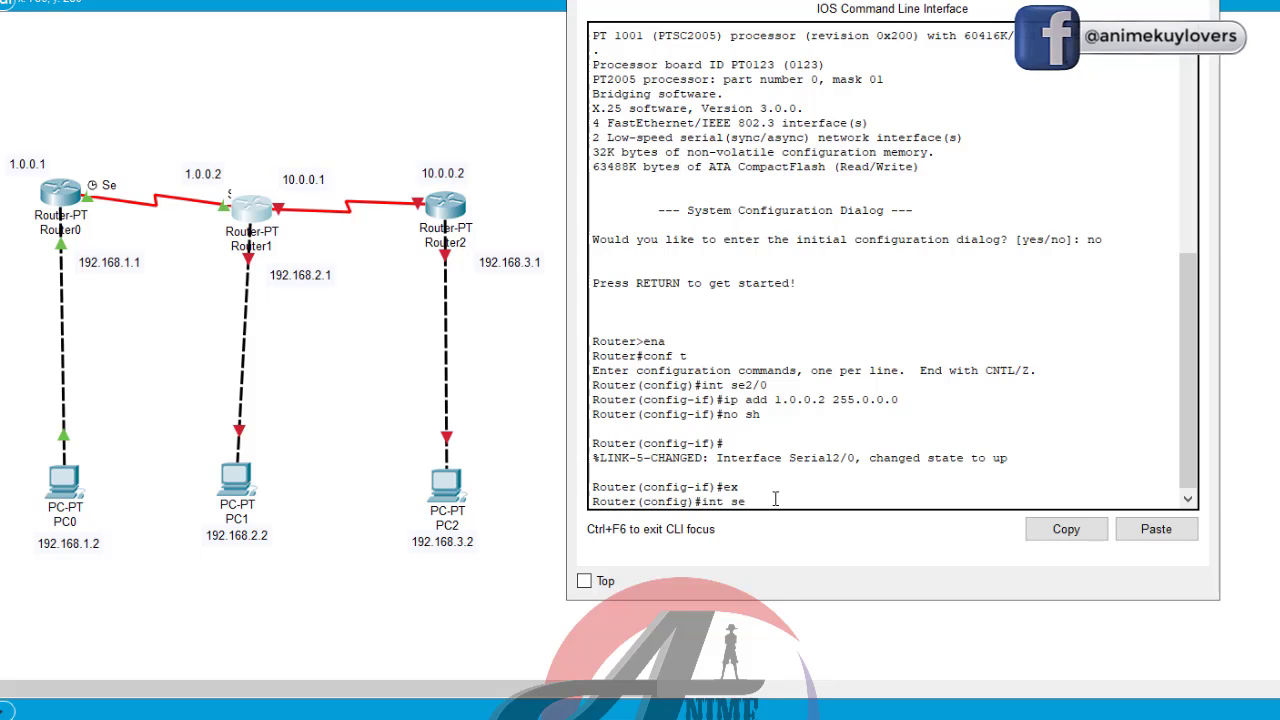
pyautogui.write('3/0')
pyautogui.press('Return')
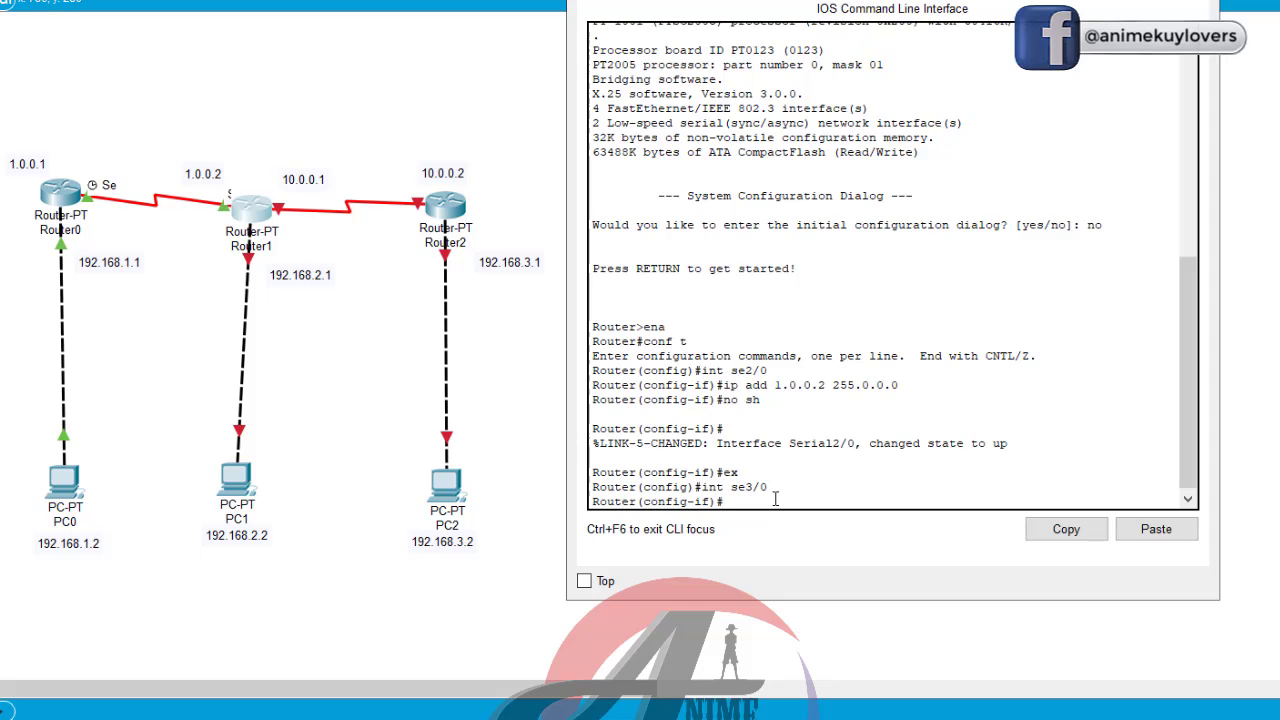
pyautogui.write('ip  a')
pyautogui.write('dd')
pyautogui.press('Return')
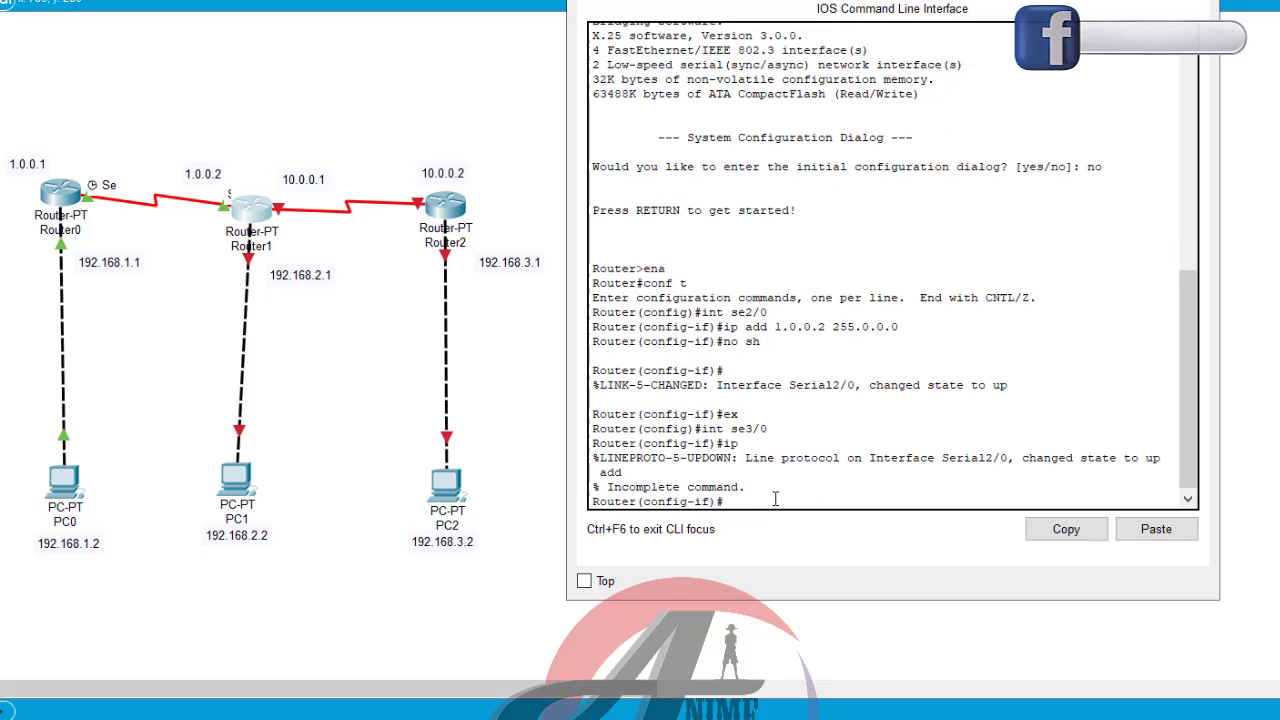
pyautogui.write('ip add 10')
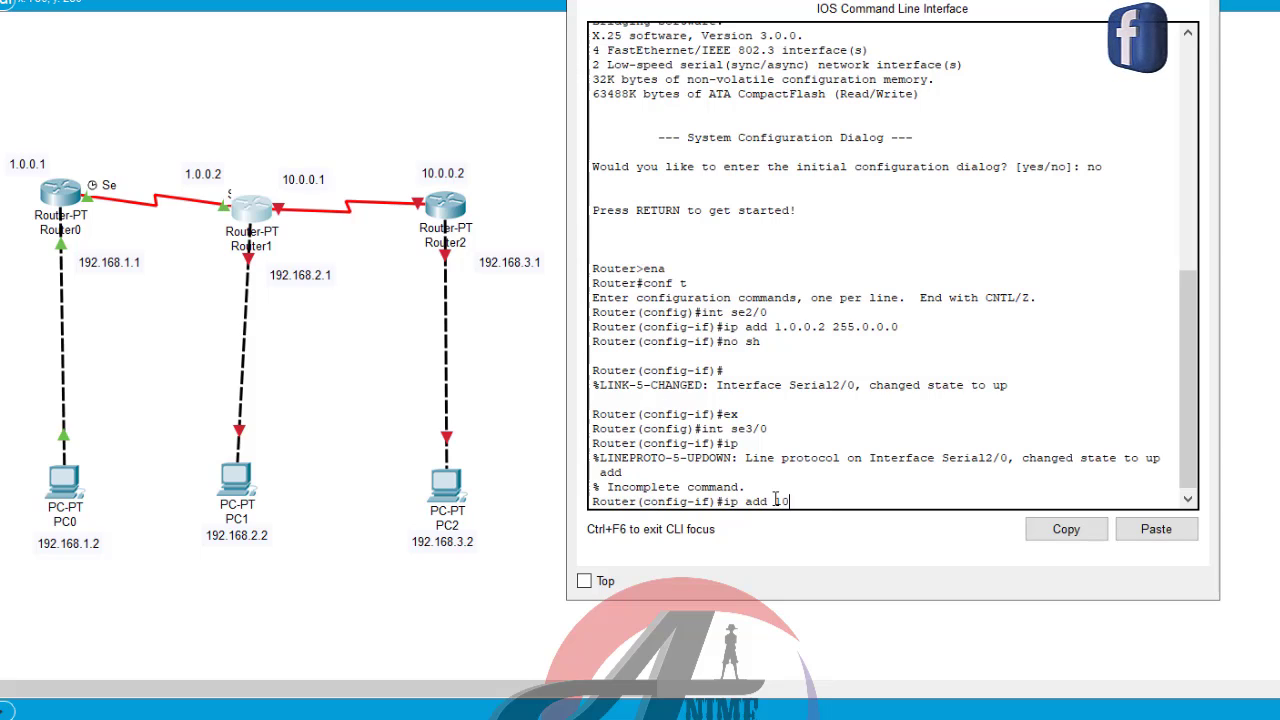
pyautogui.write('.0.0.1 ')
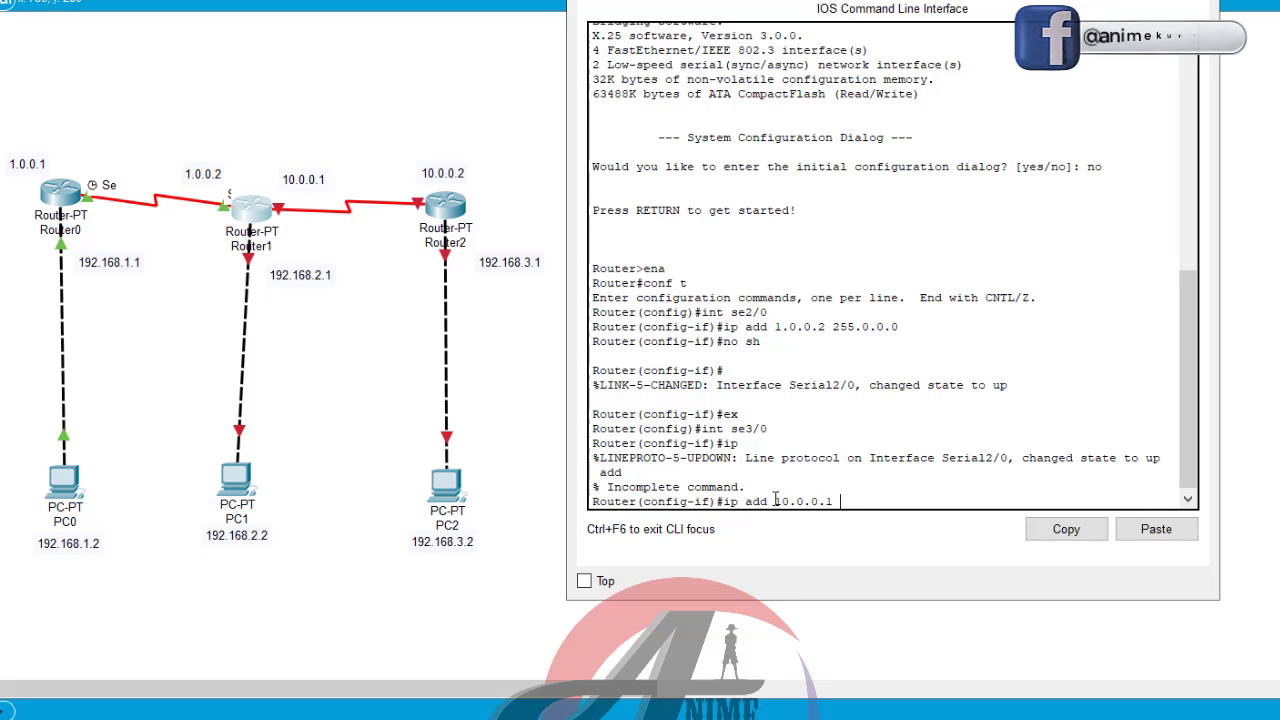
pyautogui.write('255.0.0.0')
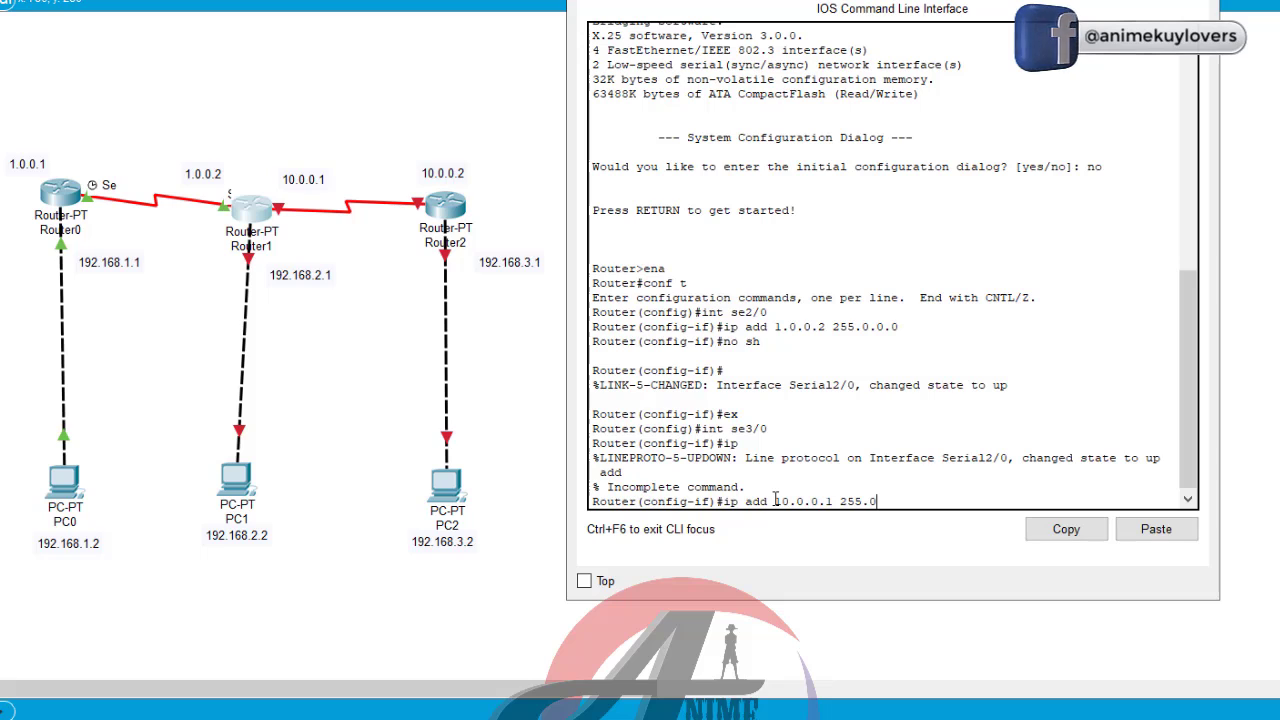
pyautogui.press('Return')
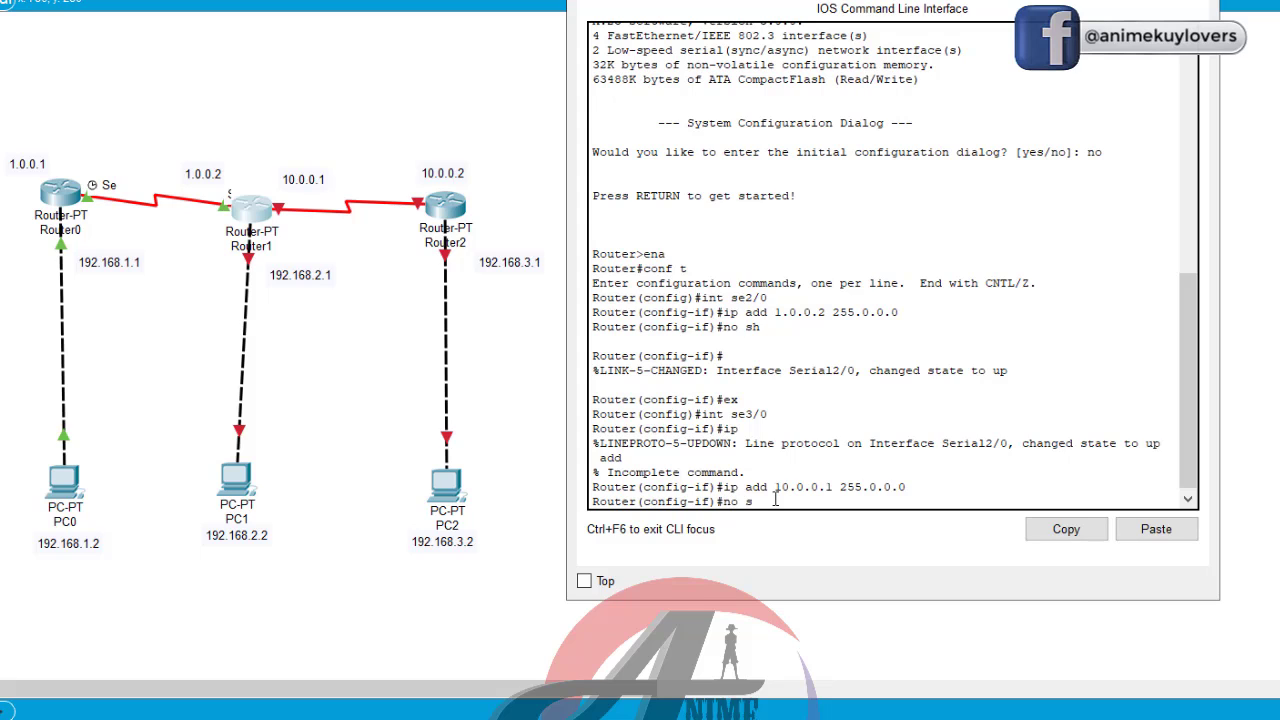
pyautogui.write('no sh')
pyautogui.press('Return')
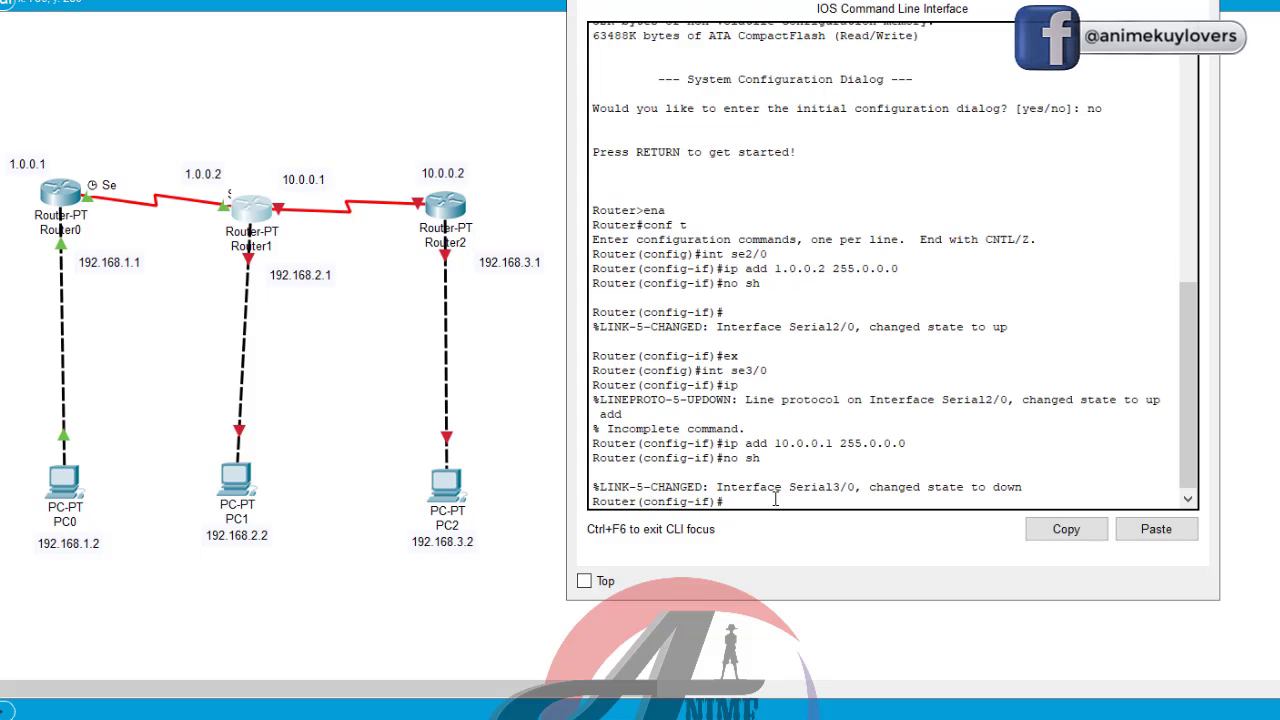
pyautogui.press('Return')
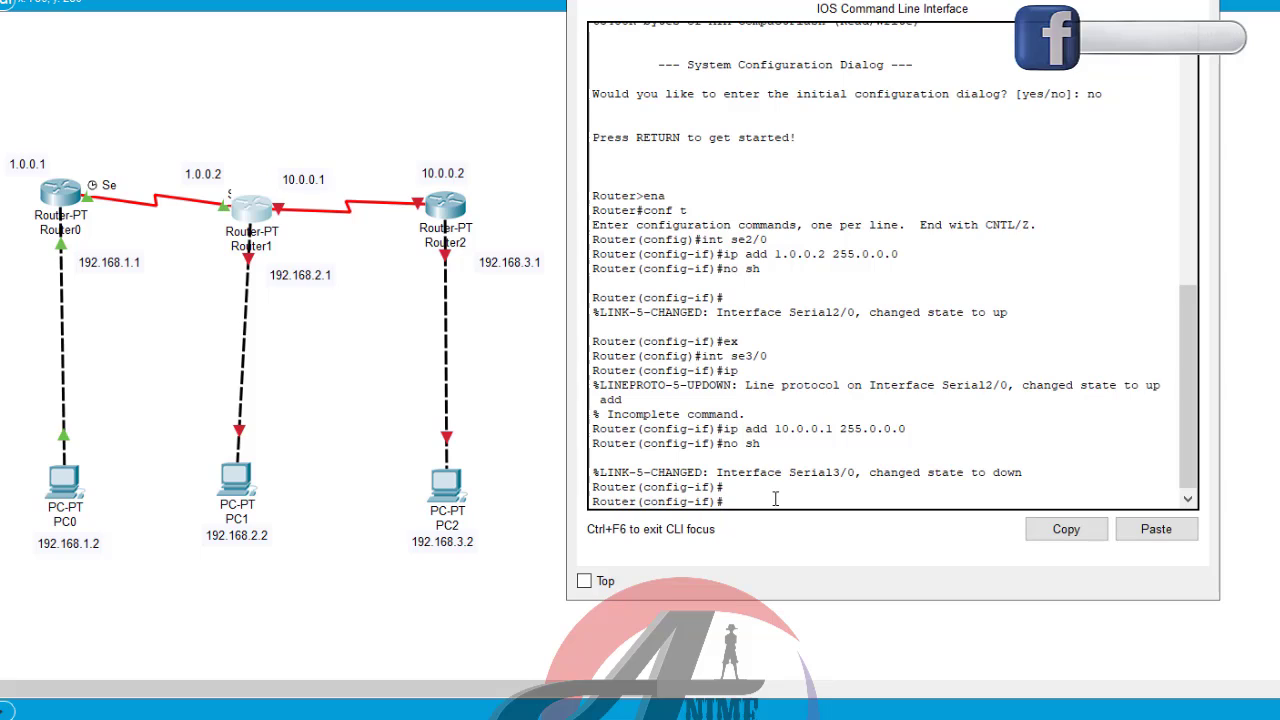
# Configure Router1's interface fa0/0 with IP address 192.168.2.1 and mask 255.255.255.0, and enable it with no sh.
pyautogui.write('int fa0/0')
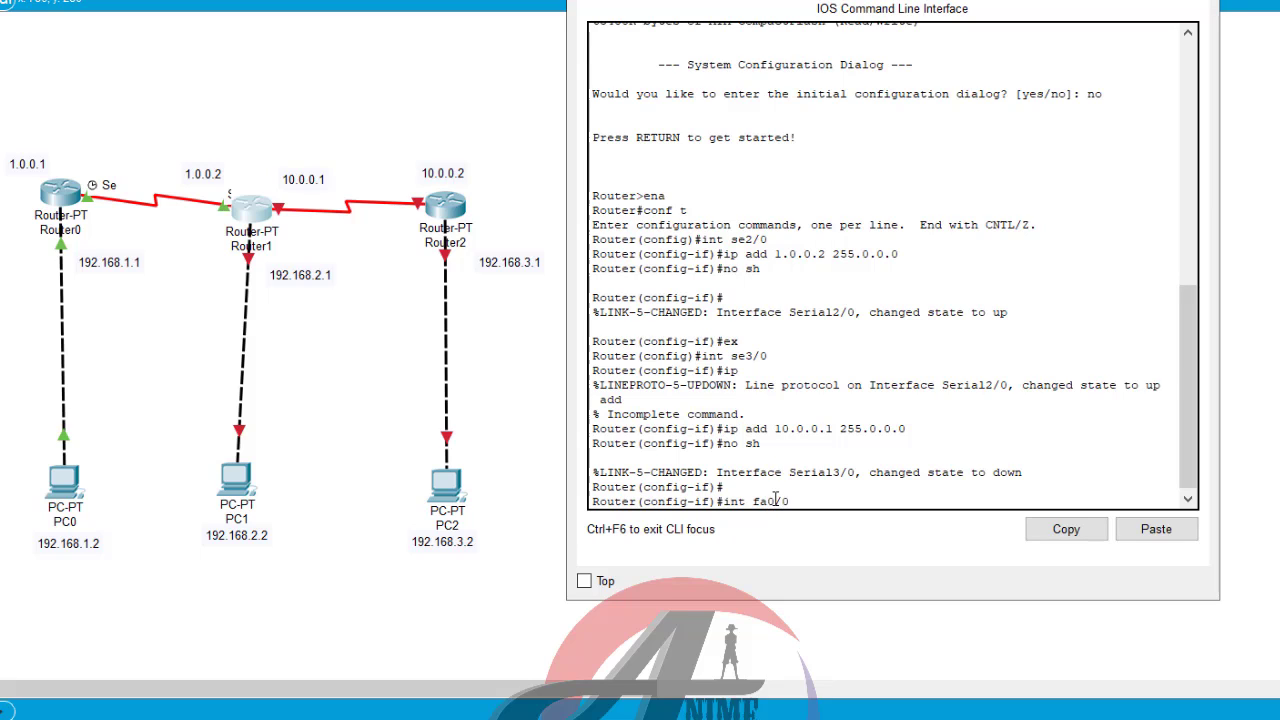
pyautogui.press('Return')
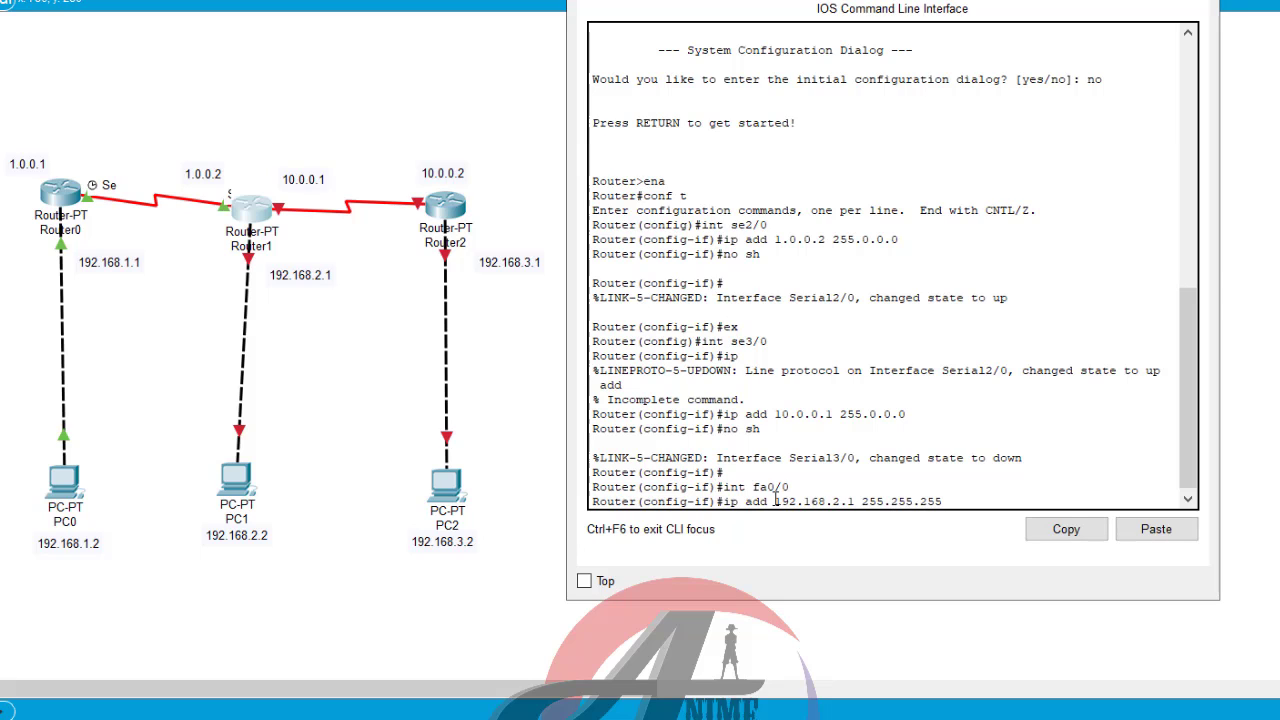
pyautogui.press('Return')
pyautogui.write('nfig-if)#n')
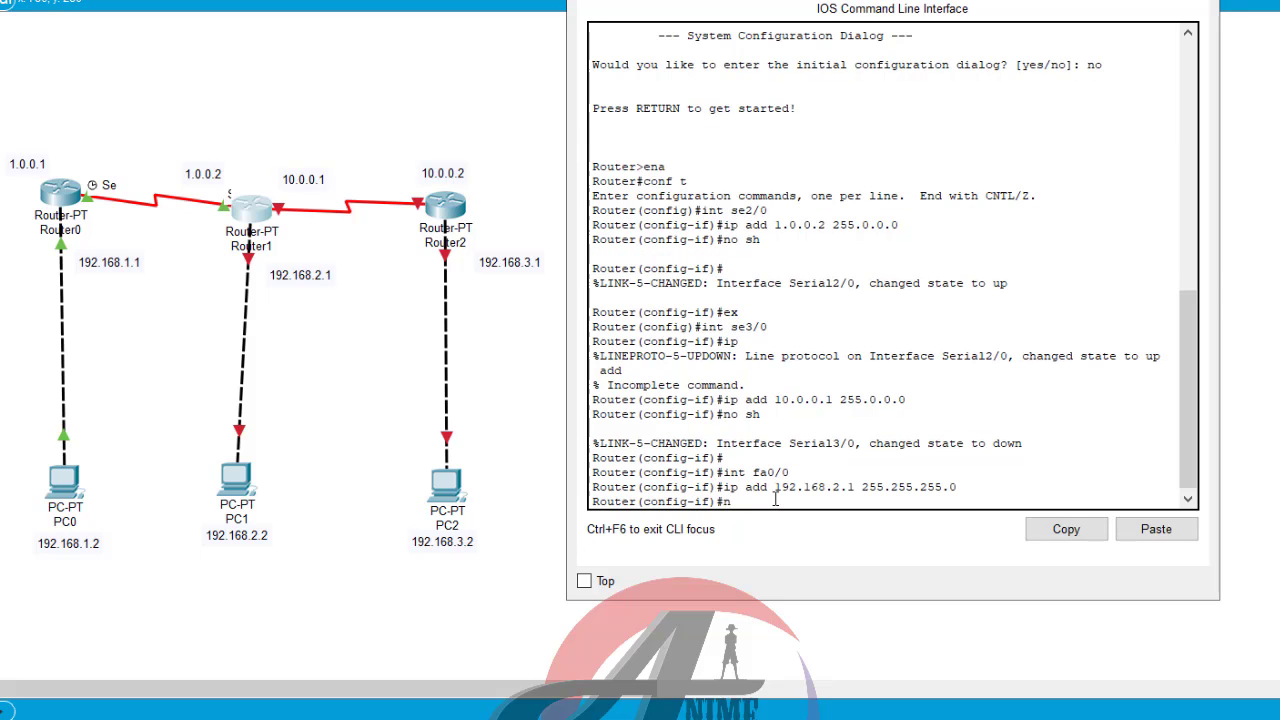
pyautogui.write('o sh')
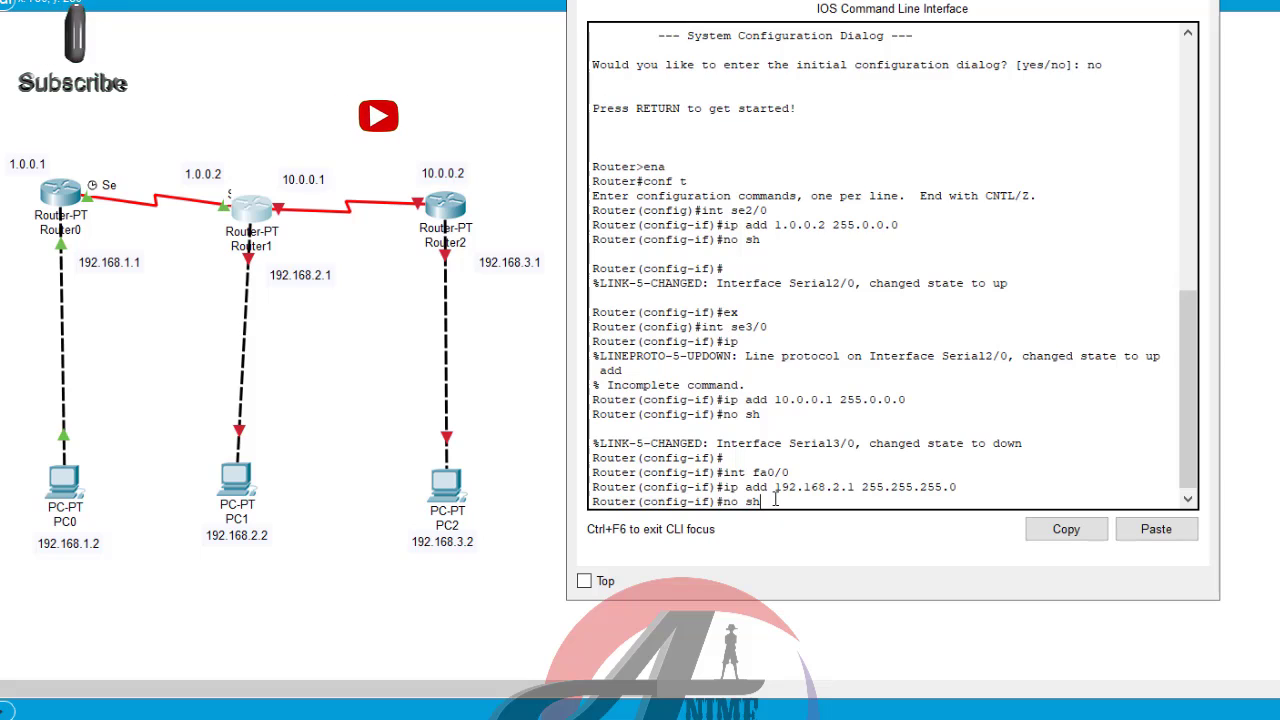
pyautogui.press('Return')
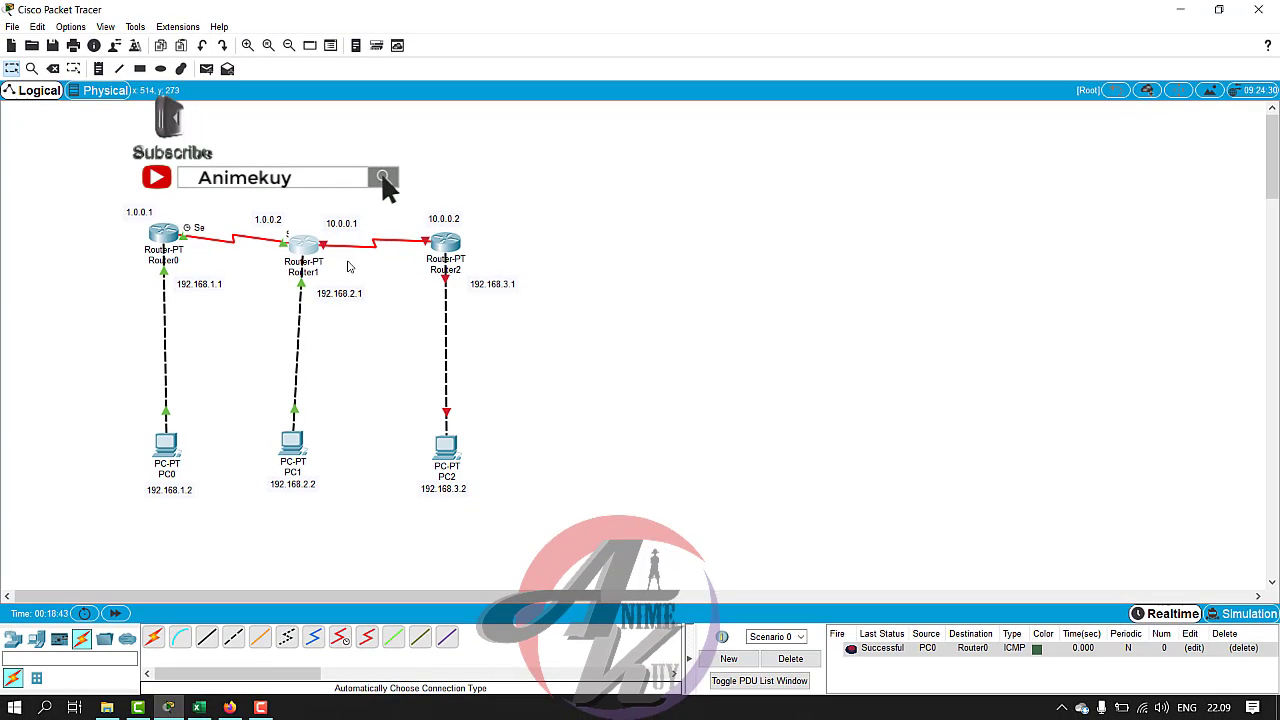
# Test the links with simple PDUs from Router0 to Router1 and from Router1 to PC1.
pyautogui.click(206, 69)
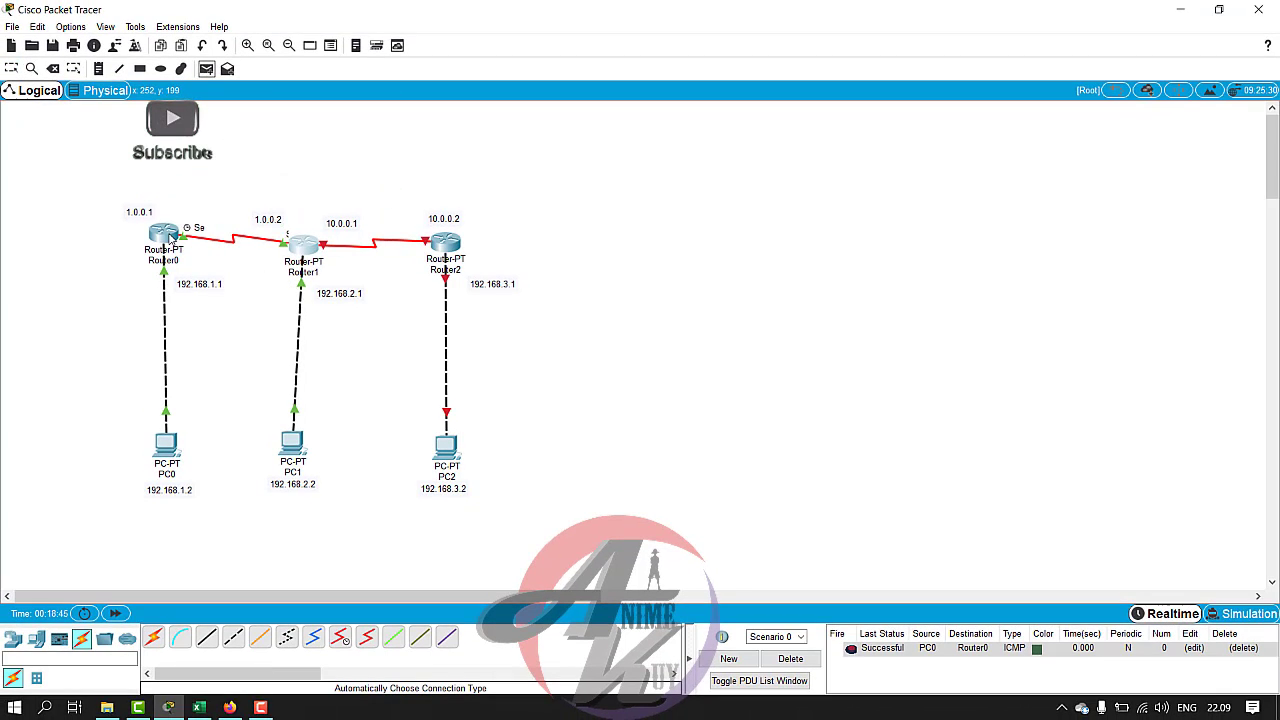
pyautogui.click(300, 243)
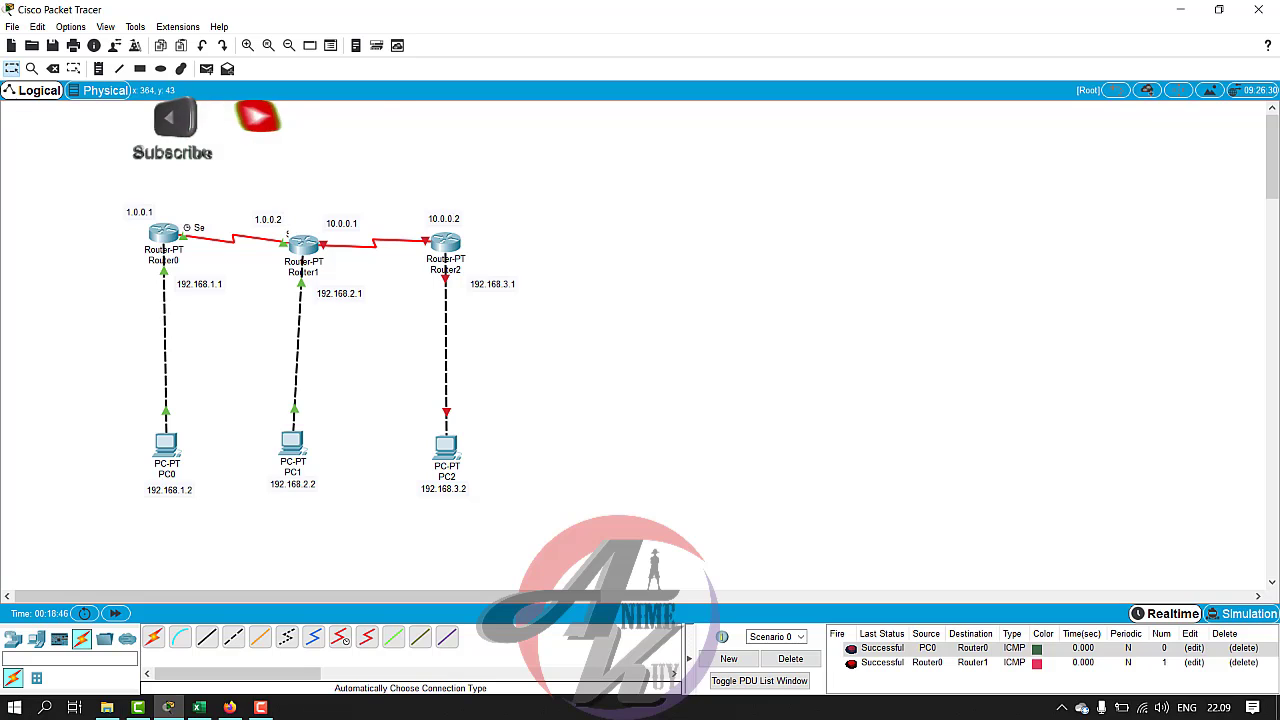
pyautogui.press('p')
pyautogui.click(301, 250)
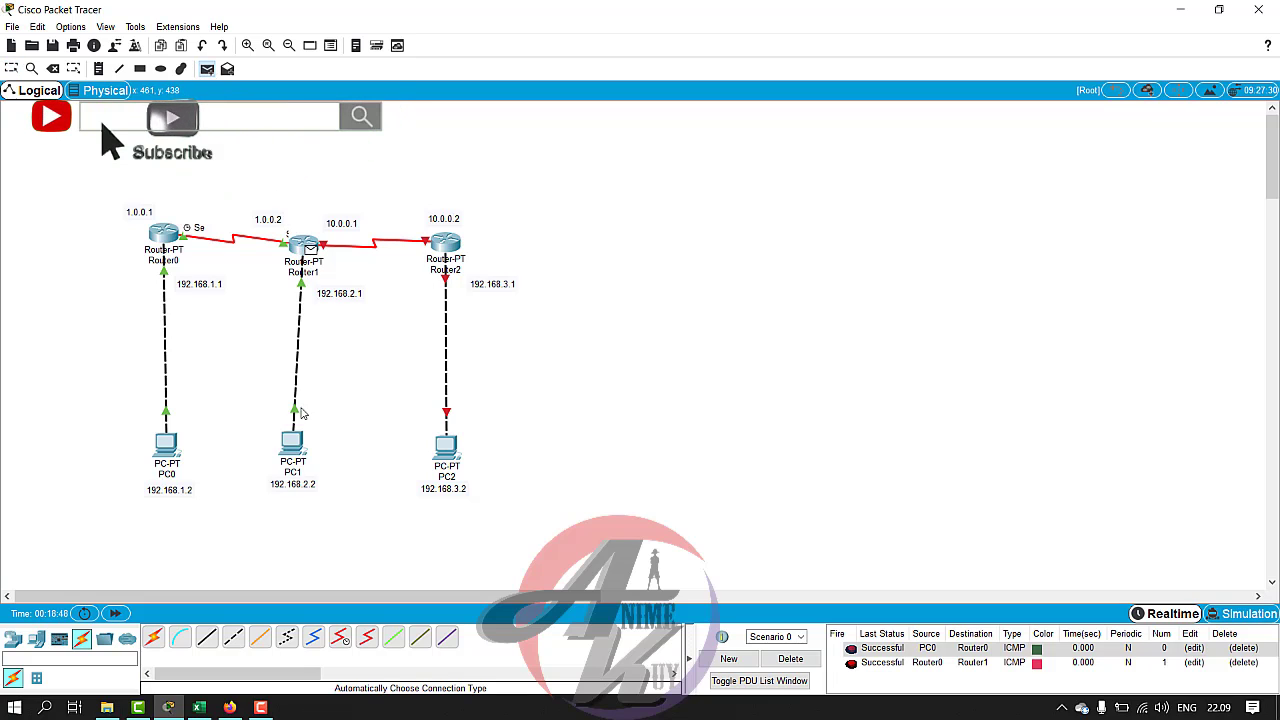
pyautogui.click(292, 441)
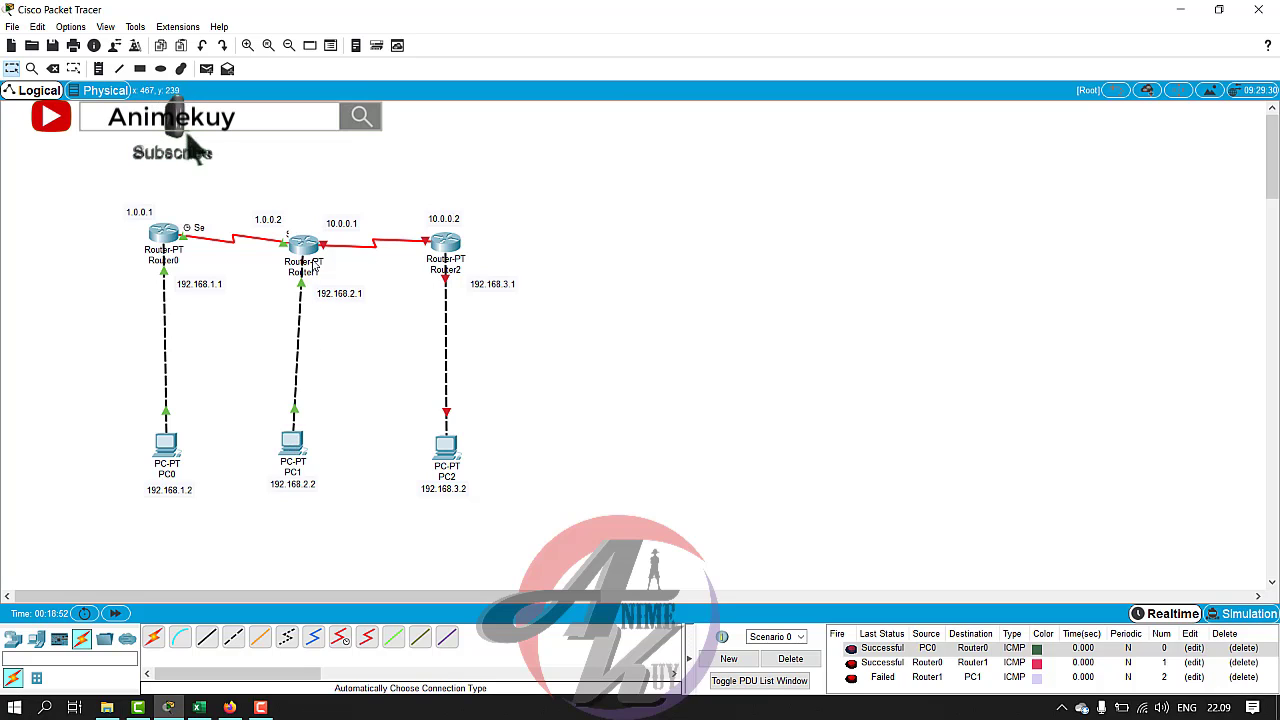
# Test the link between PC1 and Router1 with a simple PDU sent from PC1, and check its entry in the PDU list.
pyautogui.press('p')
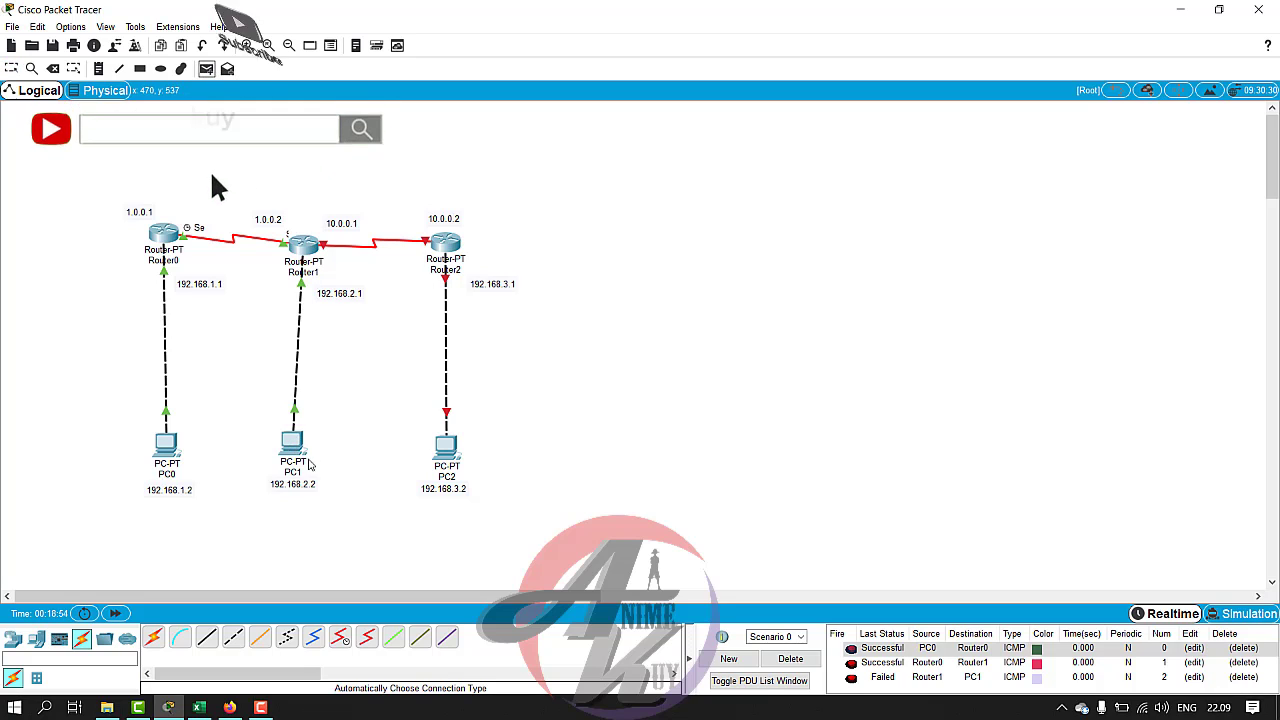
pyautogui.click(292, 441)
pyautogui.click(305, 245)
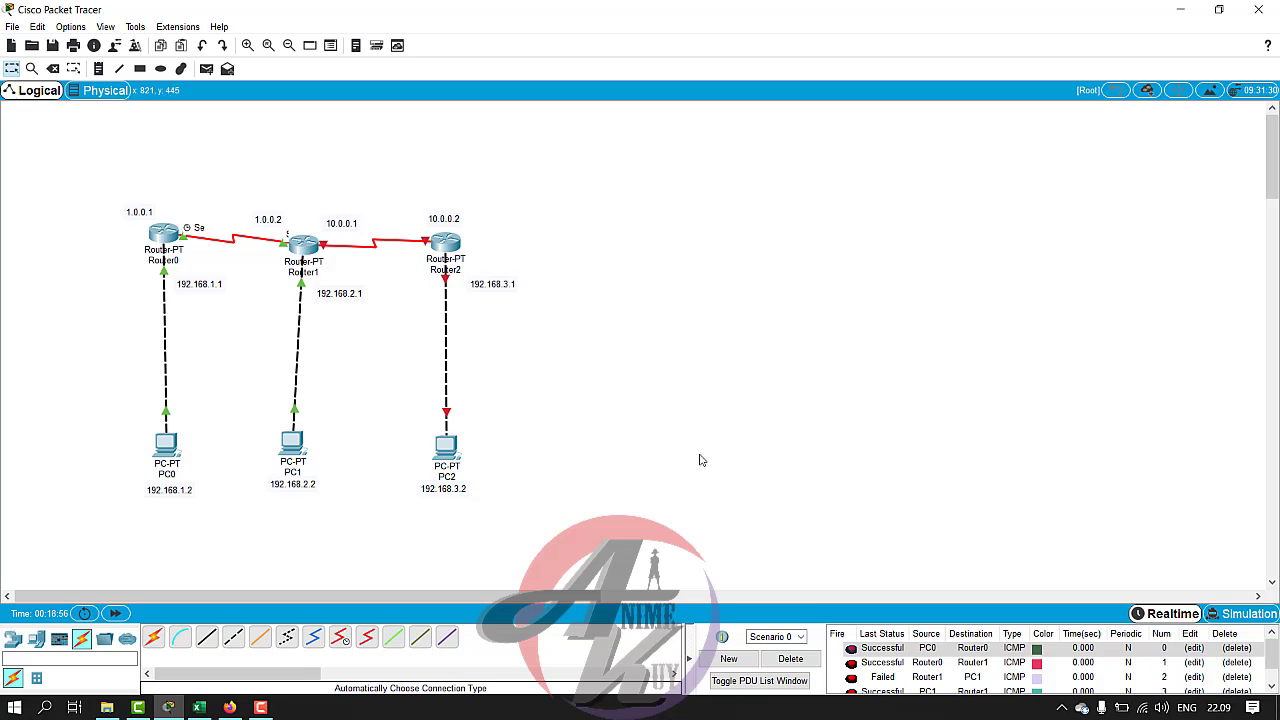
pyautogui.scroll(-3, 1053, 541)
pyautogui.scroll(-1, 949, 685)
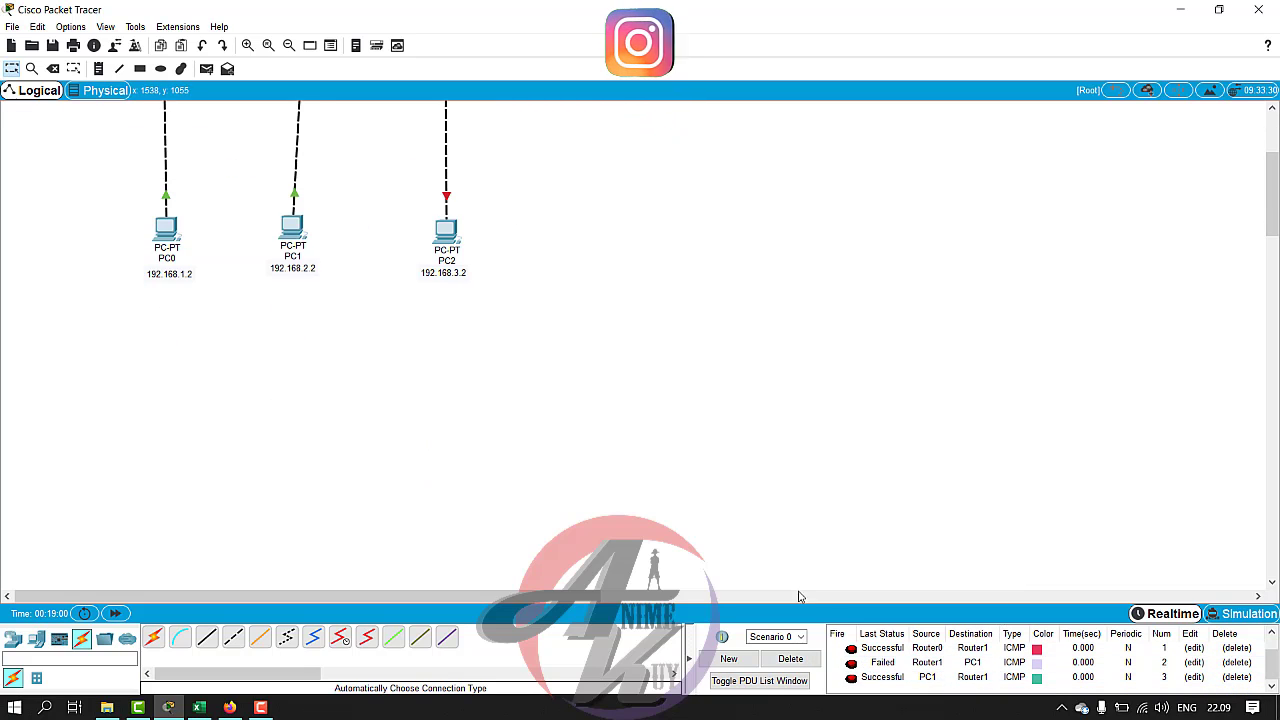
pyautogui.scroll(3, 697, 443)
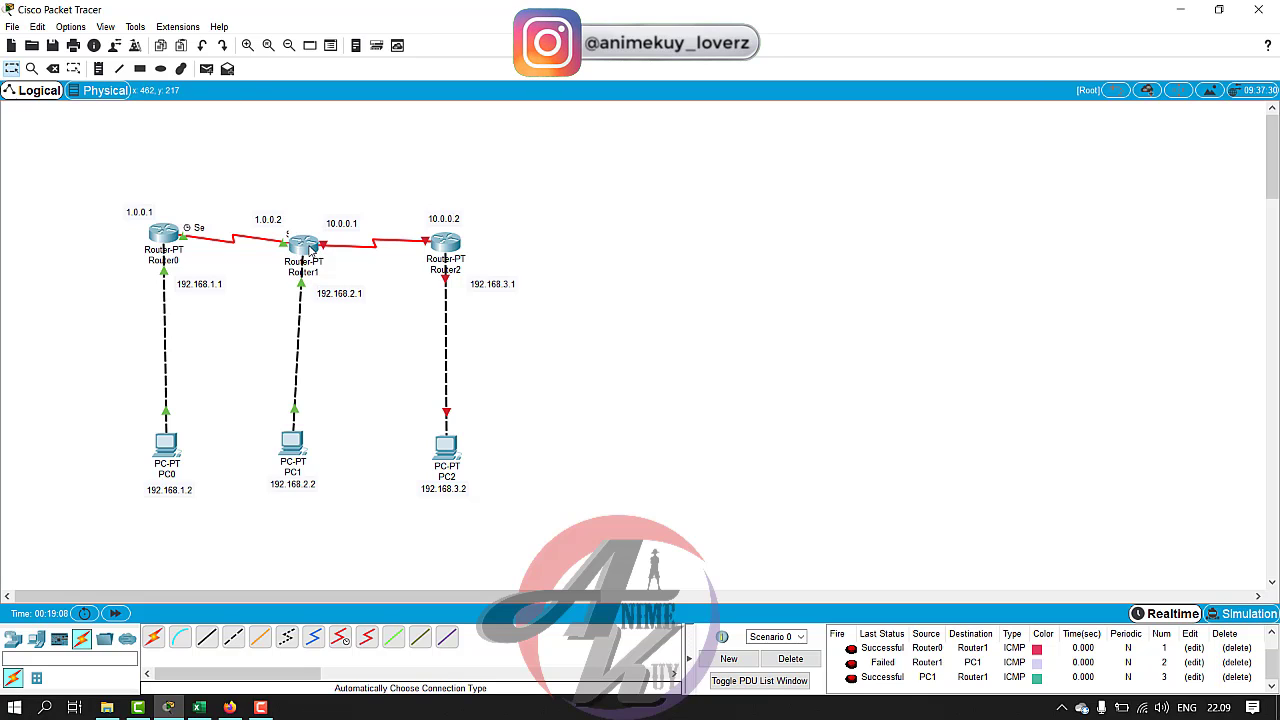
# Open Router2's command line, decline the initial configuration dialog with no, and enter global configuration mode with ena and conf t.
pyautogui.moveTo(310, 251)
pyautogui.click(448, 250)
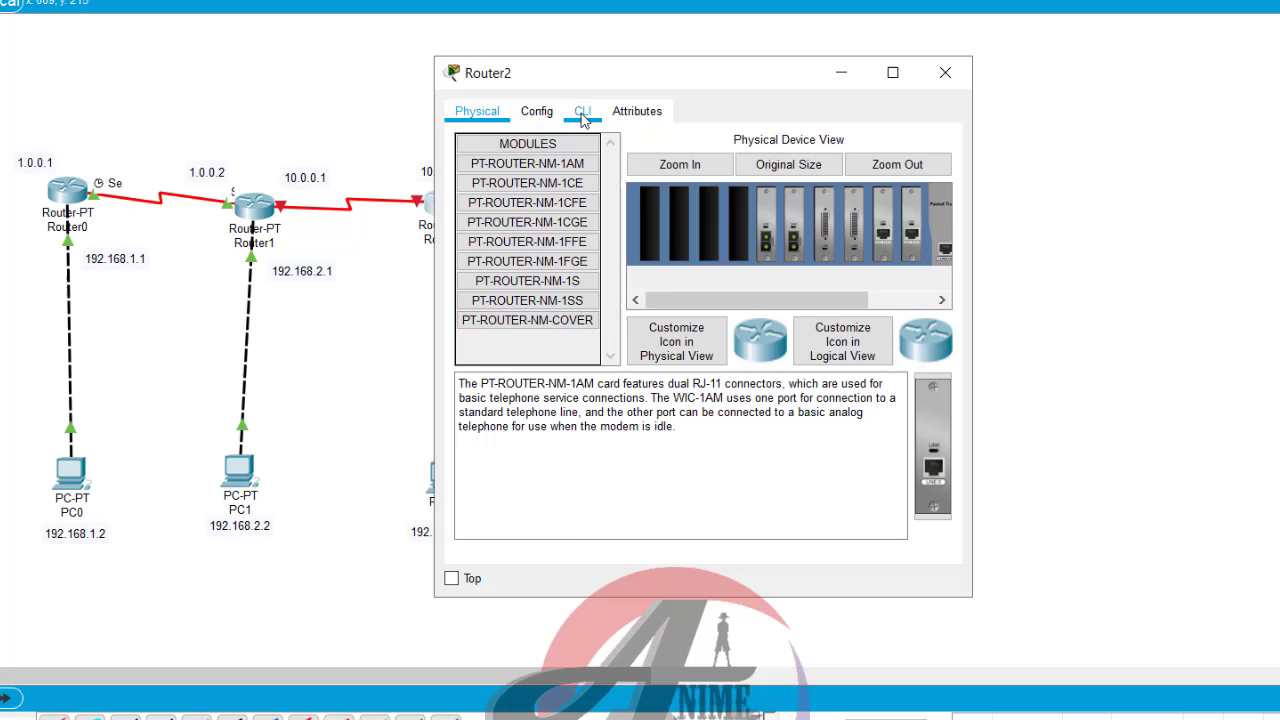
pyautogui.click(582, 112)
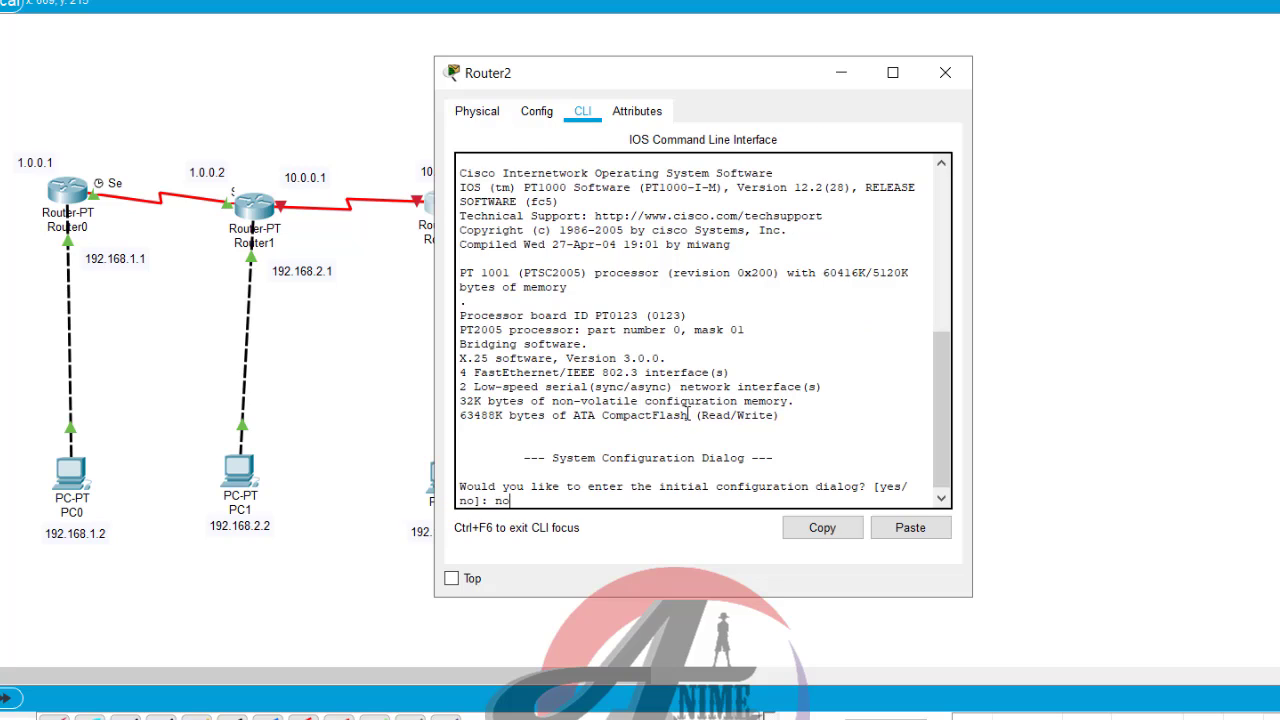
pyautogui.write('no')
pyautogui.press('Return')
pyautogui.press('Return')
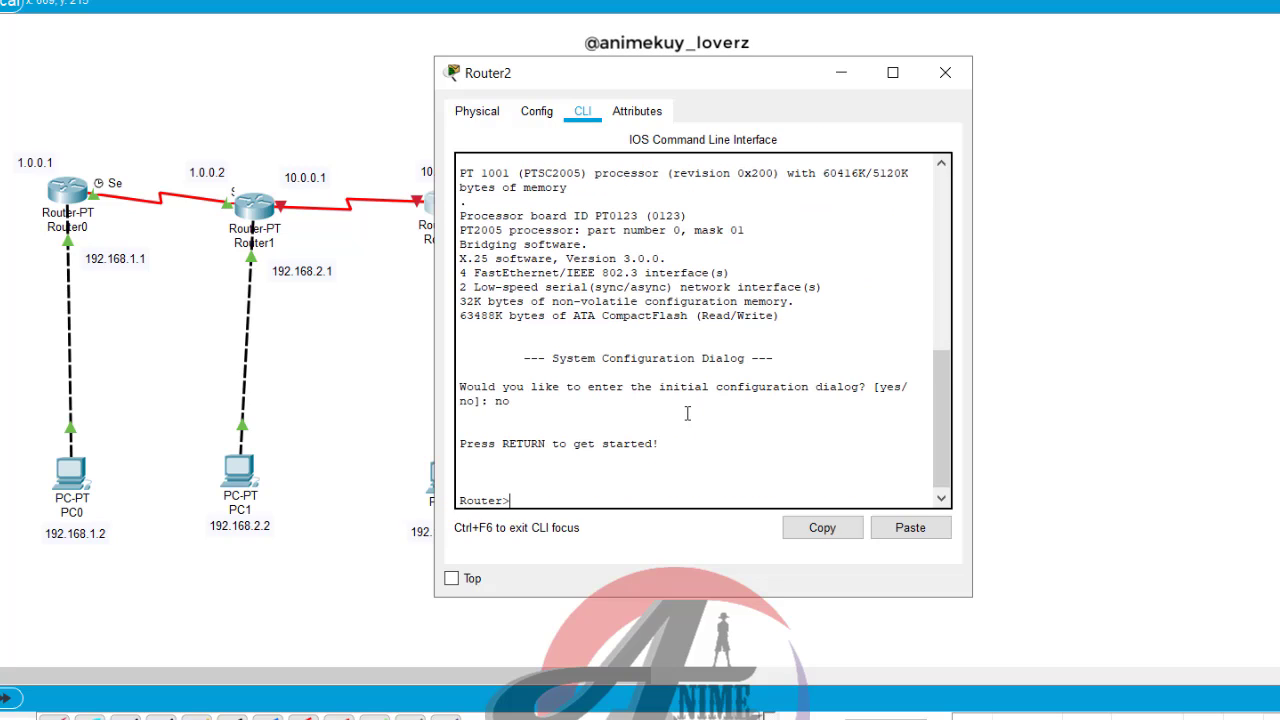
pyautogui.write('ena')
pyautogui.press('Return')
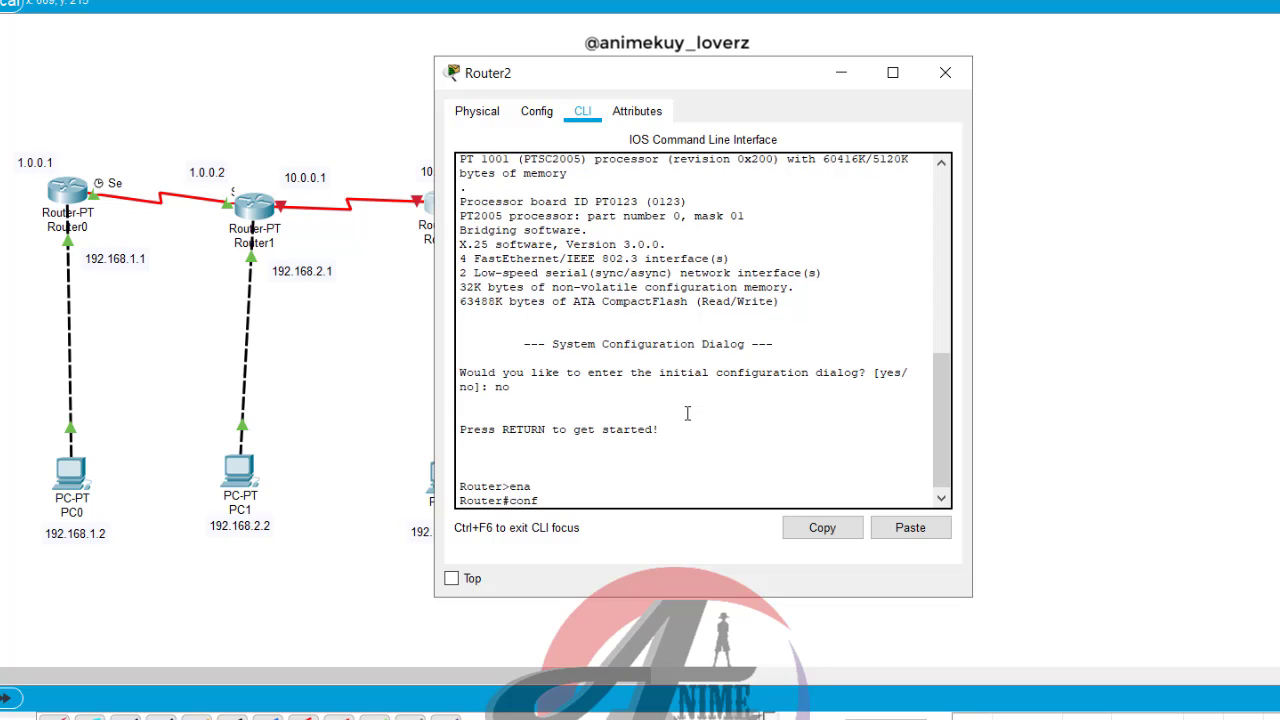
pyautogui.write('conf t')
pyautogui.press('Return')
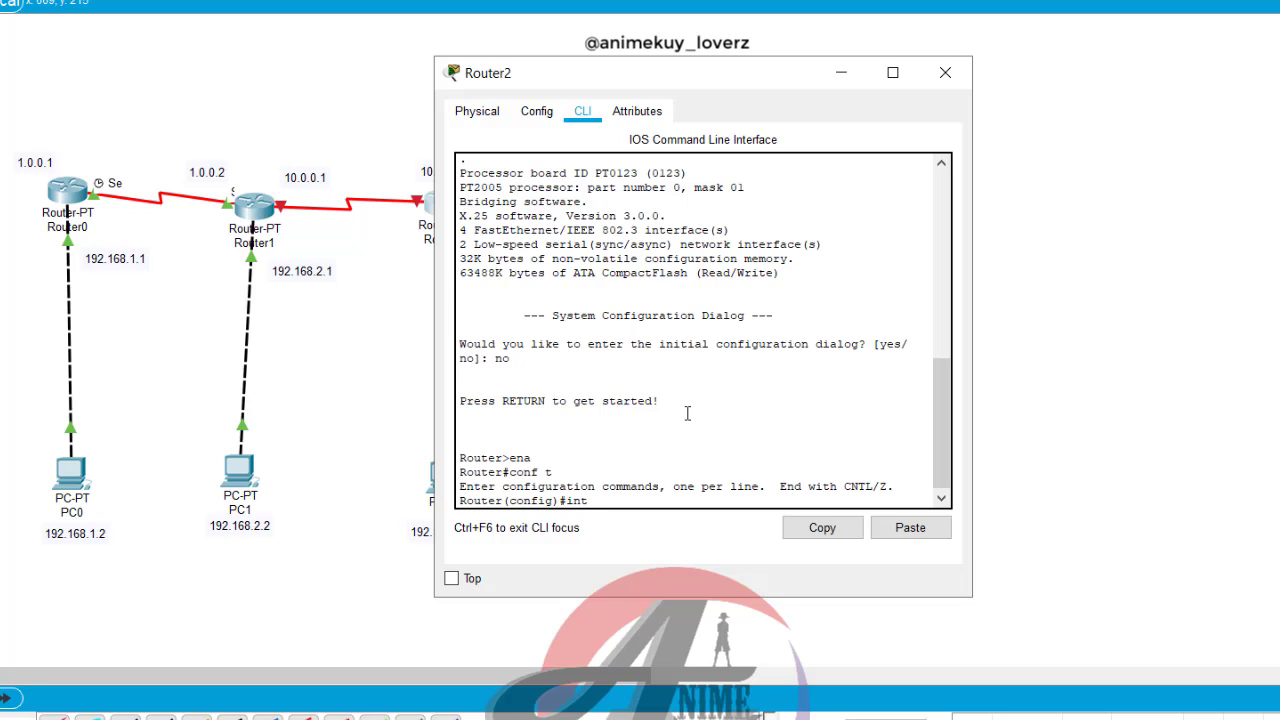
# Assign IP address 10.0.0.2 with mask 255.0.0.0 to Router2's interface se2/0.
pyautogui.moveTo(748, 88); pyautogui.dragTo(869, 92)
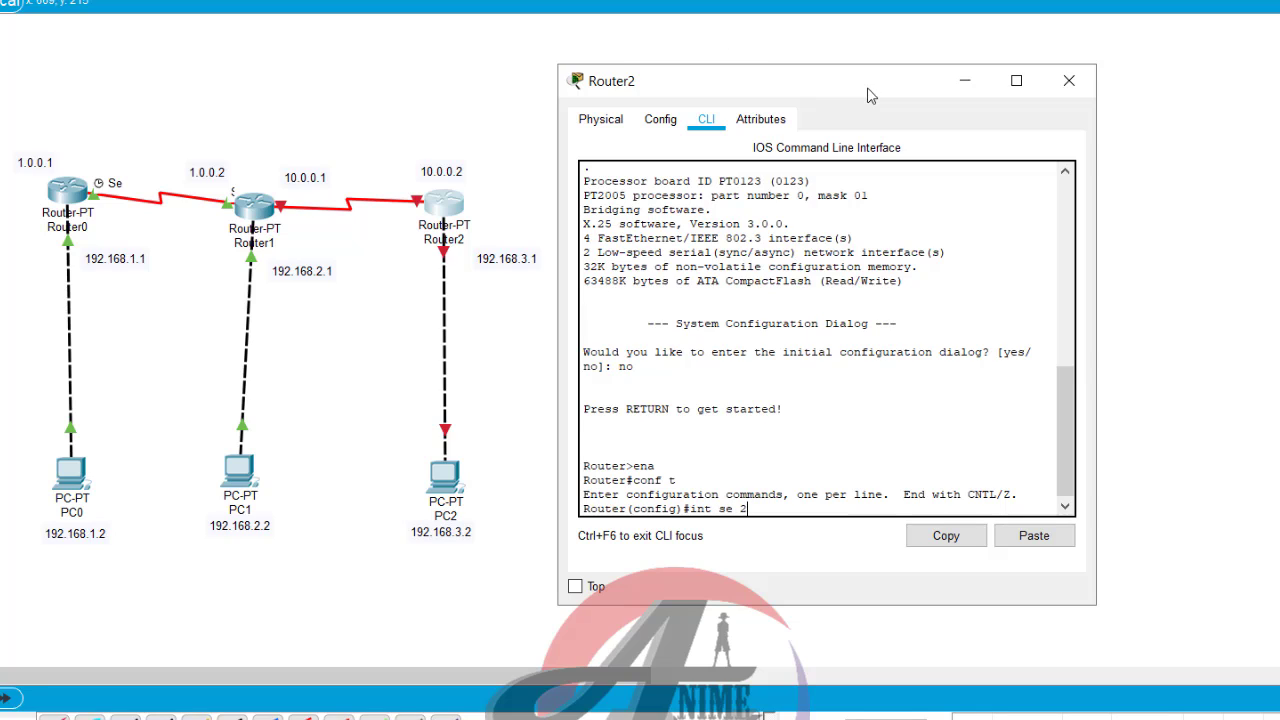
pyautogui.write('2/0')
pyautogui.press('Return')
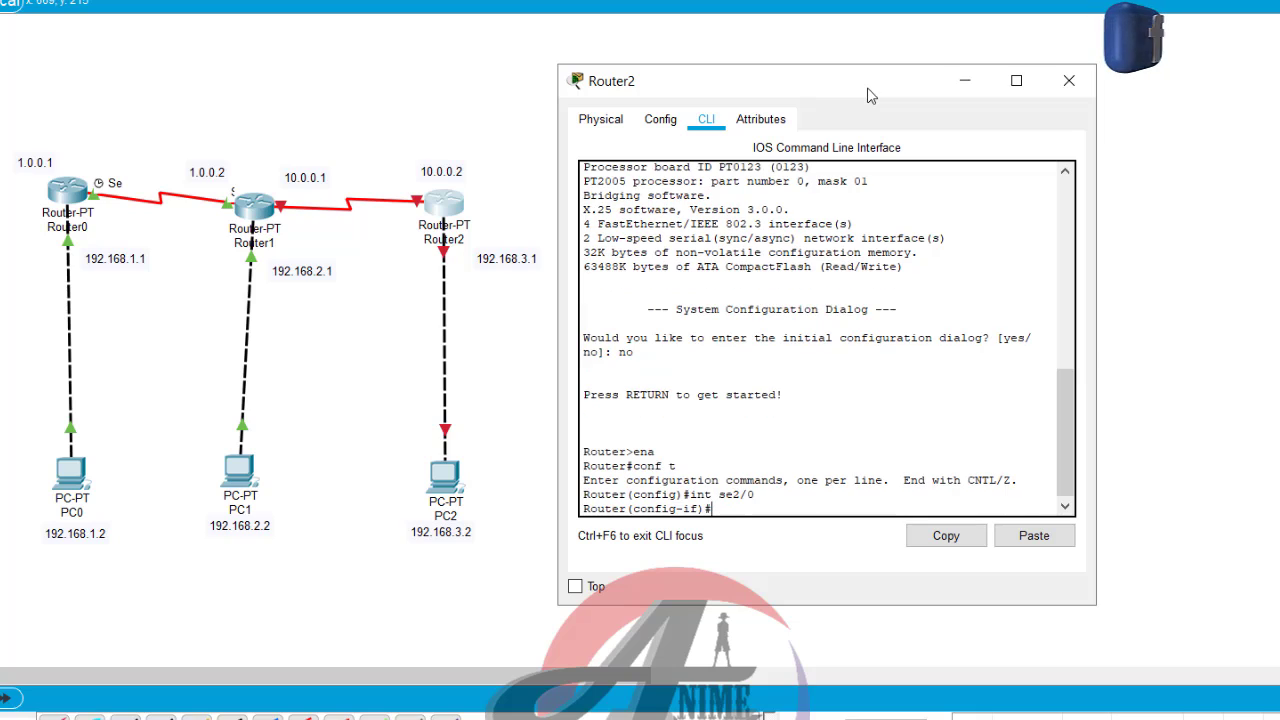
pyautogui.write('ip')
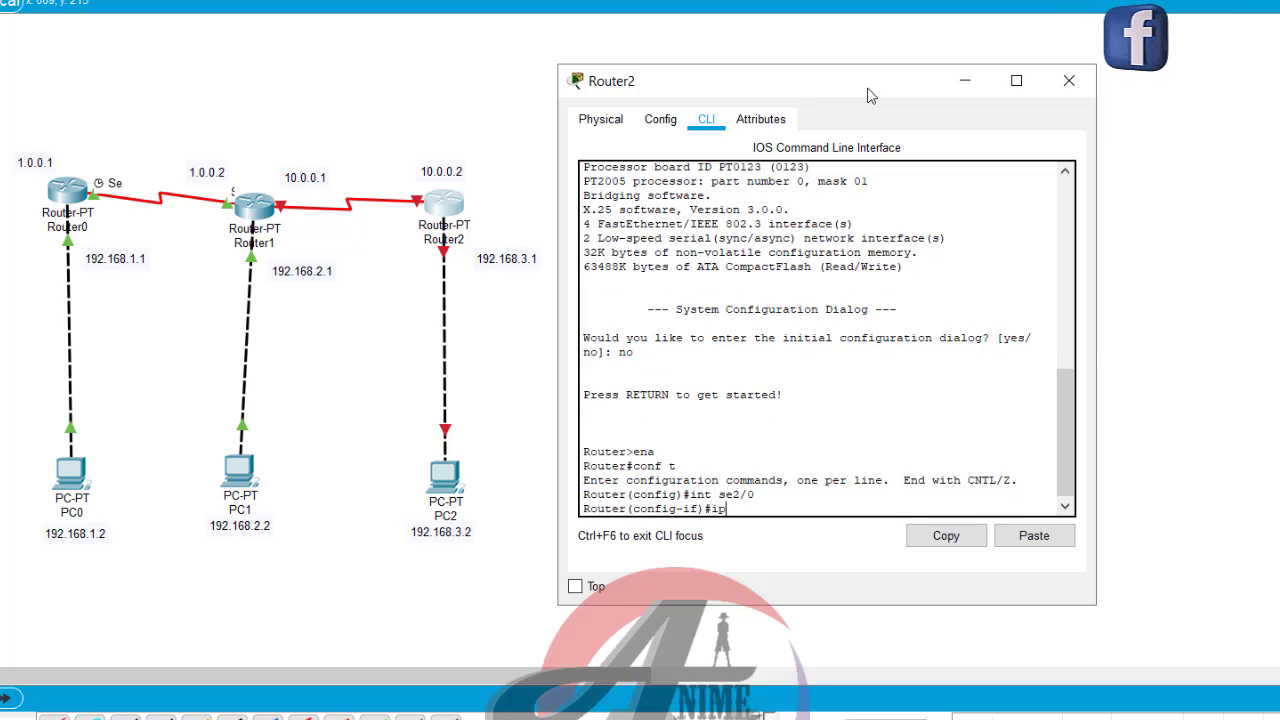
pyautogui.write(' add')
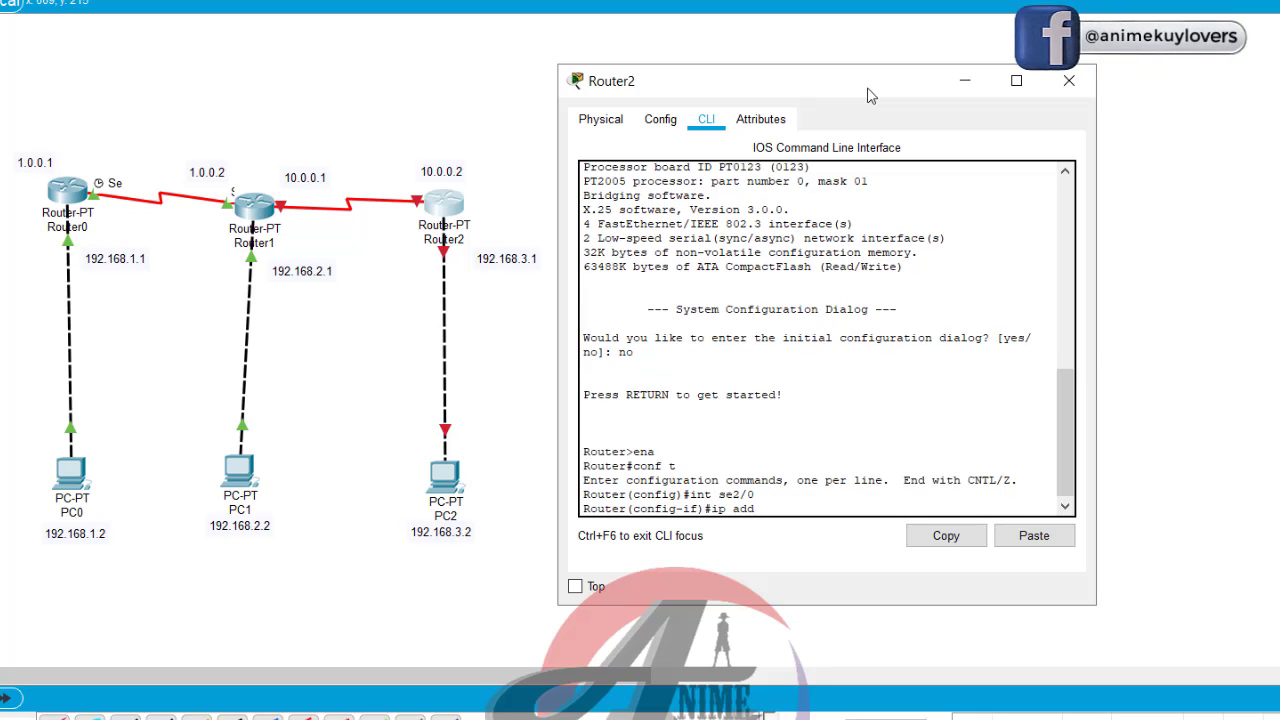
pyautogui.write(' 10.0')
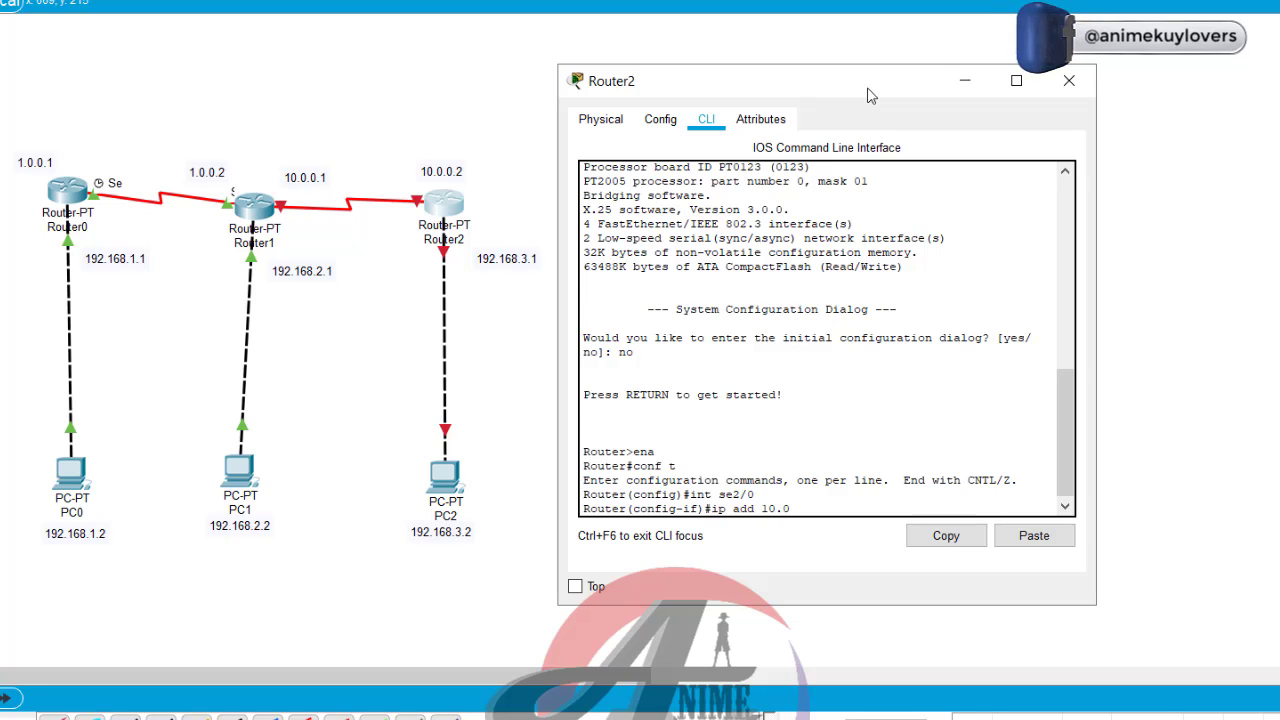
pyautogui.write('.0.2')
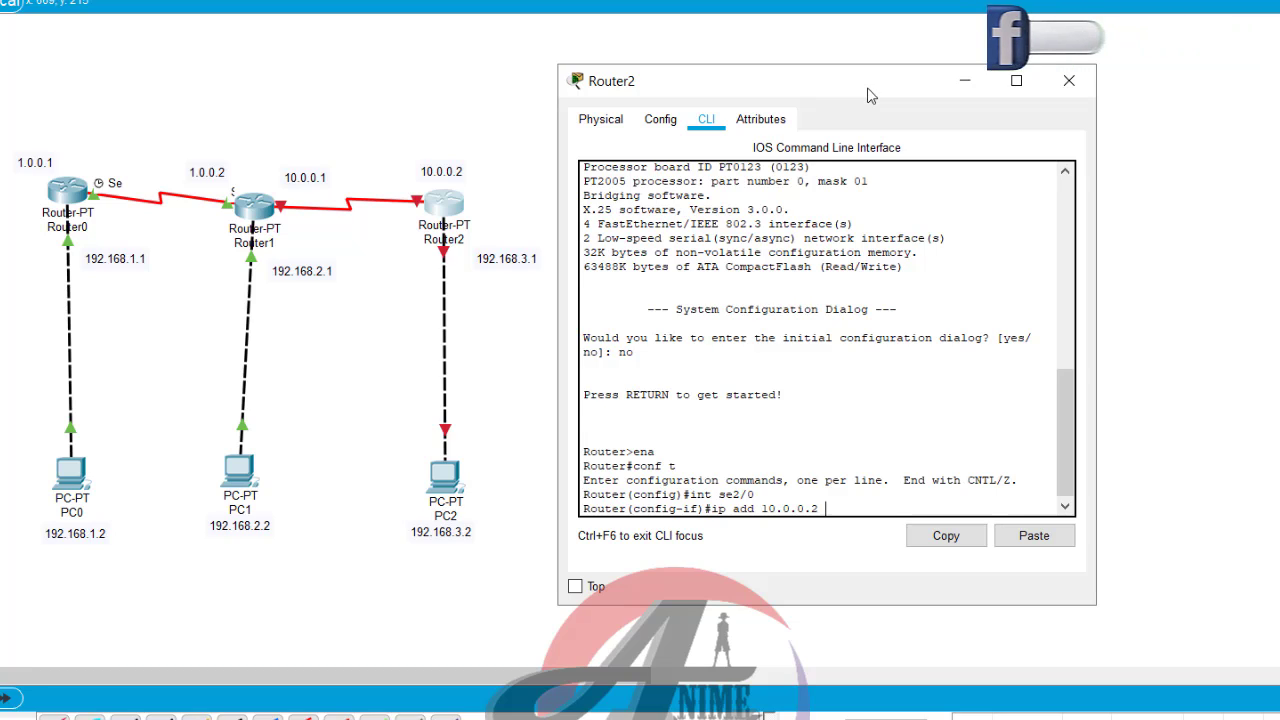
pyautogui.write('255.0')
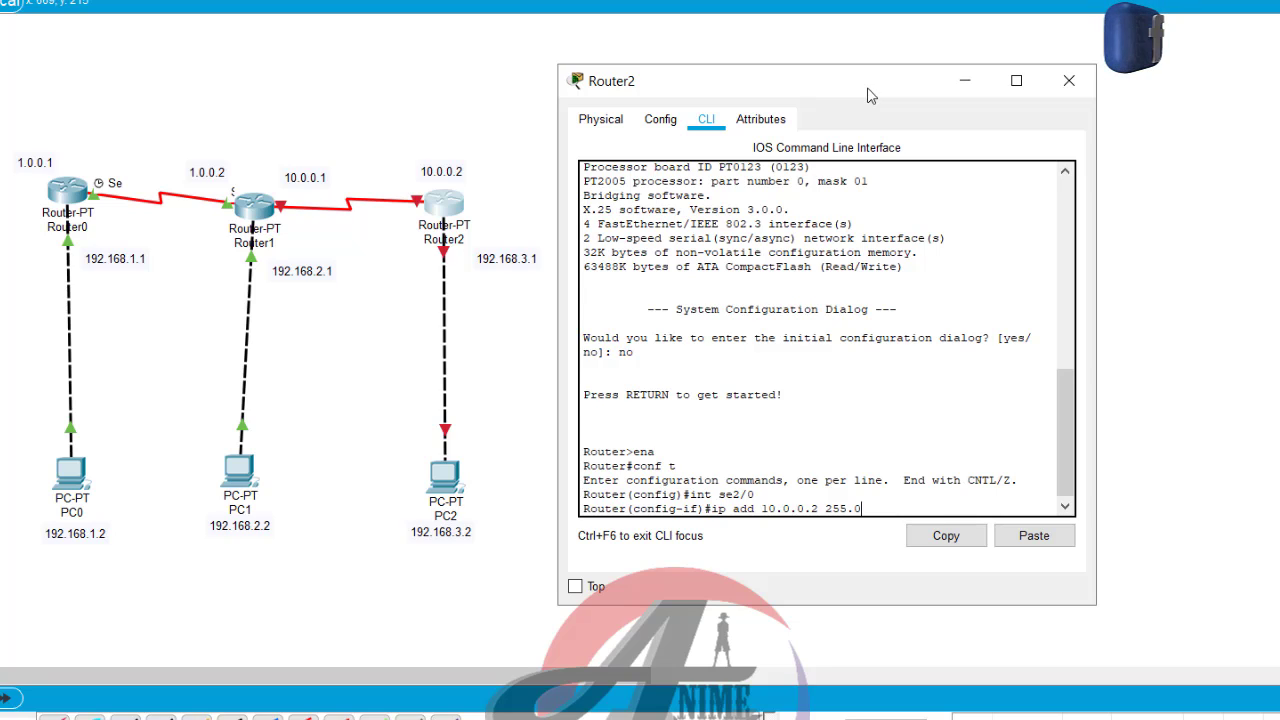
pyautogui.write('.0.0')
pyautogui.press('Return')
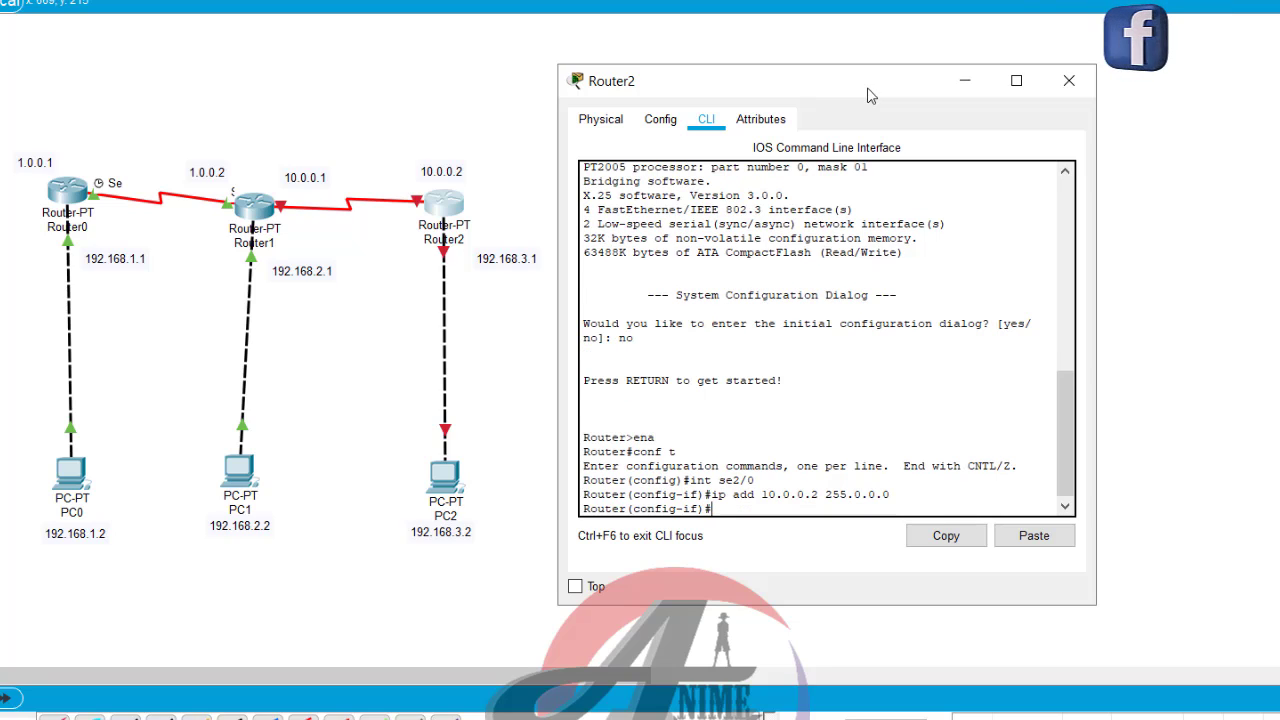
# Enable Router2's interface se2/0 with no sh and exit the interface configuration with ex.
pyautogui.write('no sh')
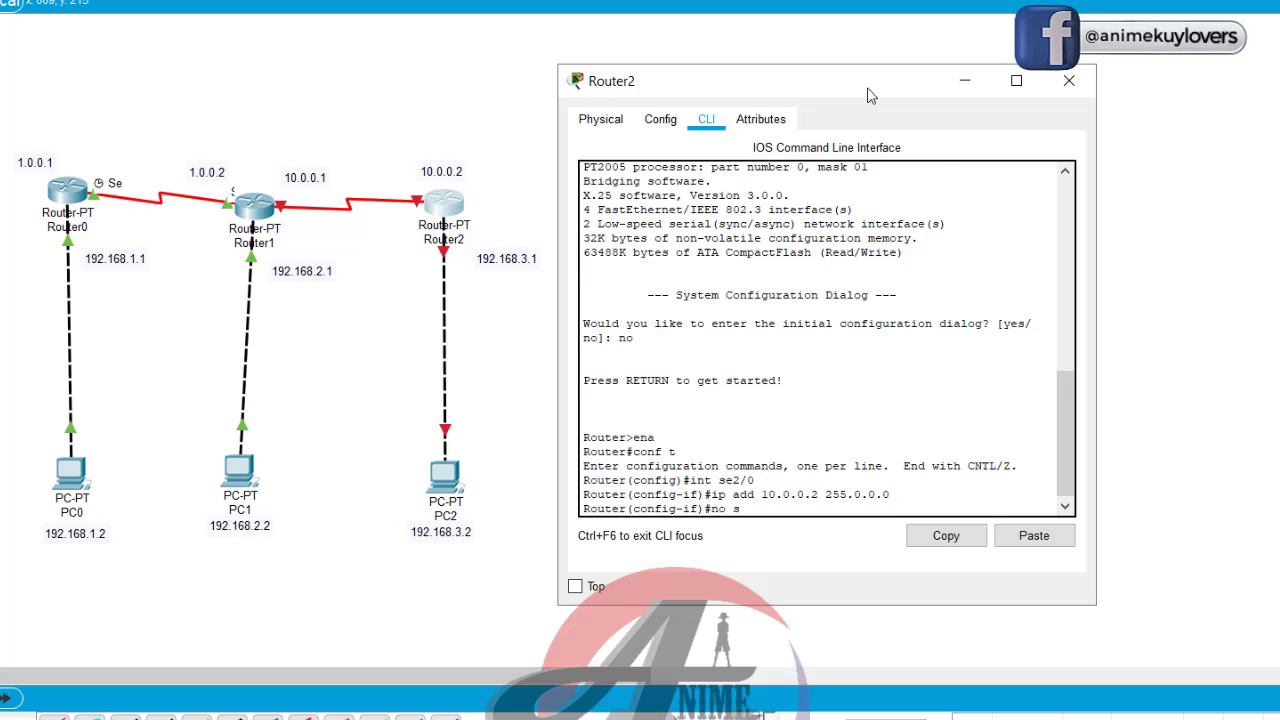
pyautogui.press('Return')
pyautogui.press('Return')
pyautogui.write('ex')
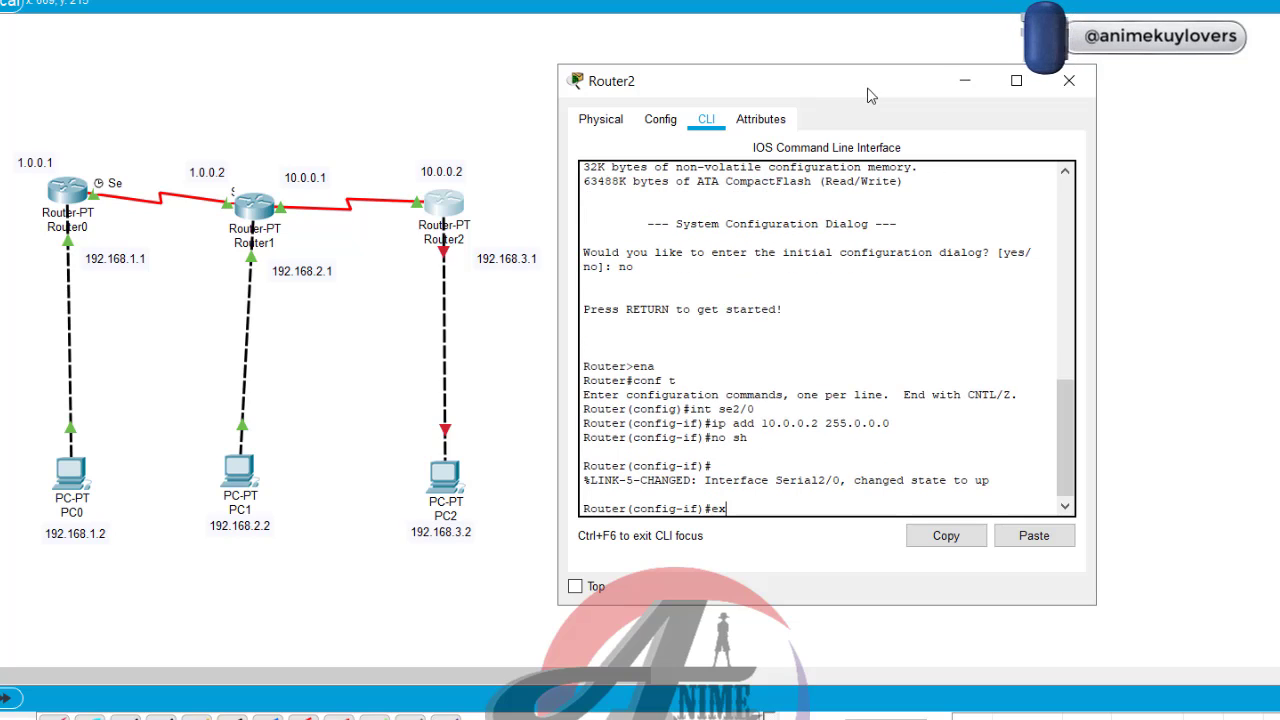
pyautogui.press('Return')
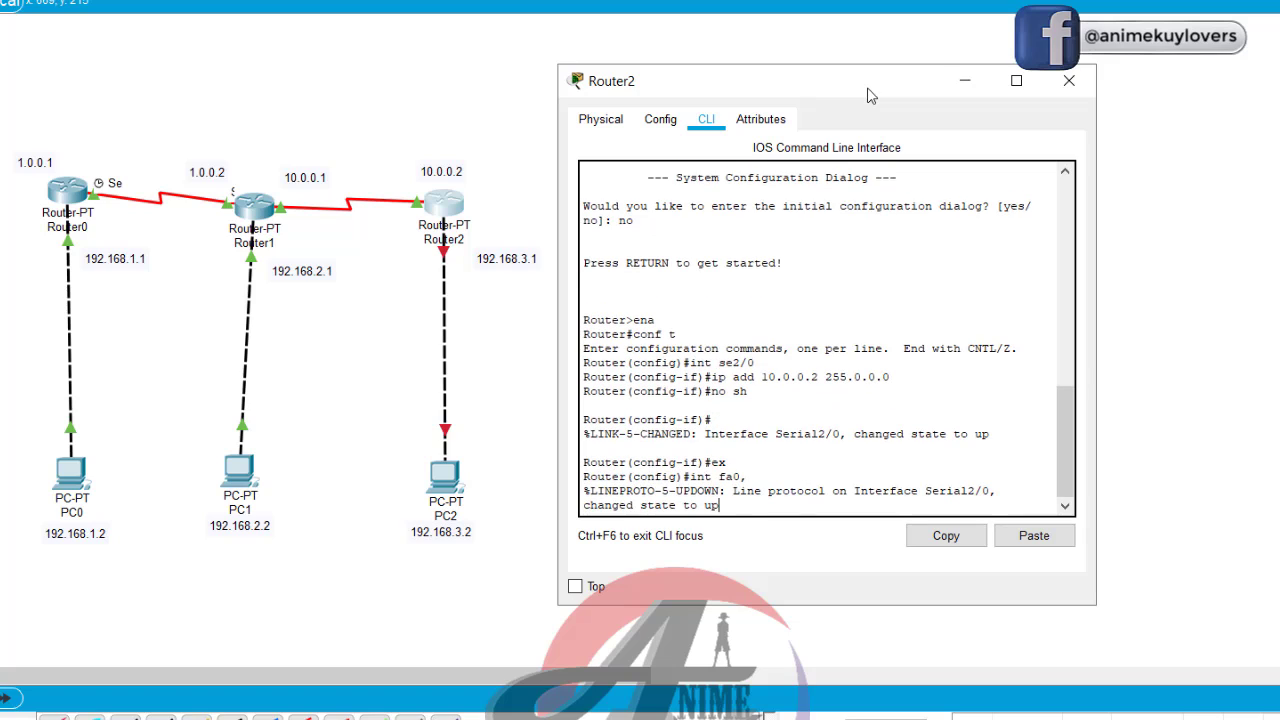
# Assign IP address 192.168.3.1 with mask 255.255.255.0 to Router2's interface fa0/0.
pyautogui.write('0')
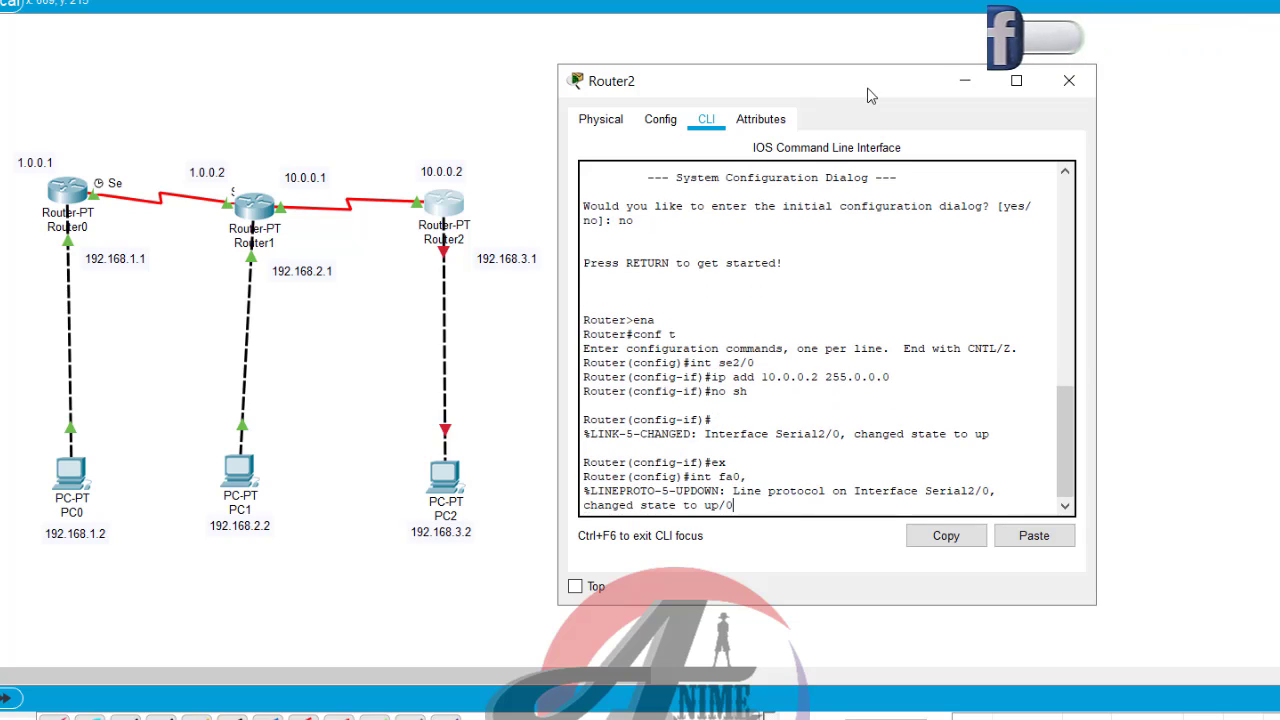
pyautogui.press('Return')
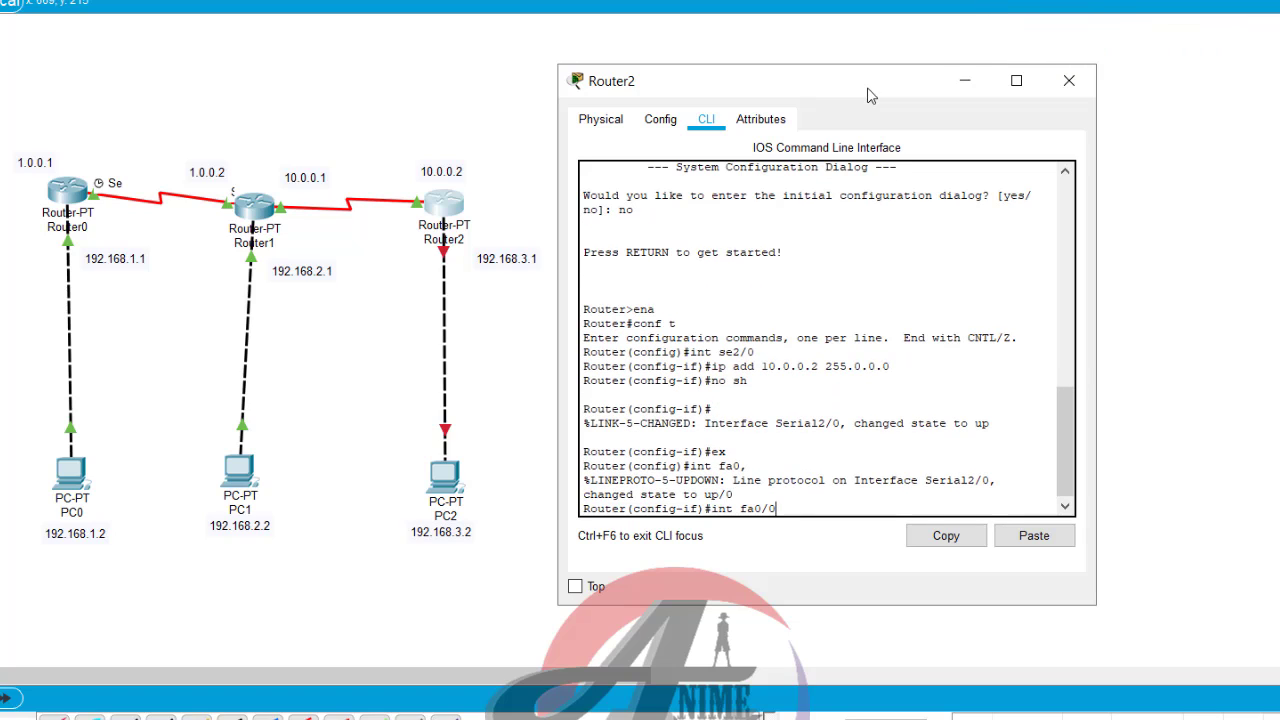
pyautogui.press('Return')
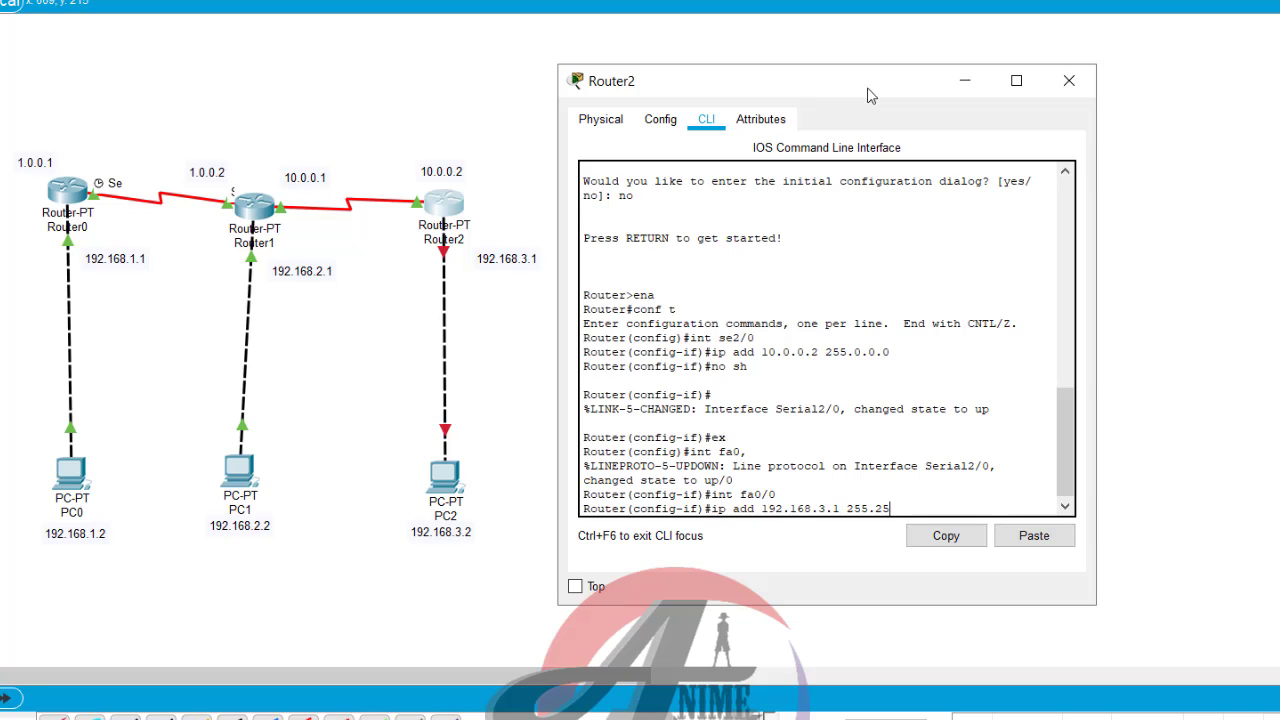
pyautogui.press('Return')
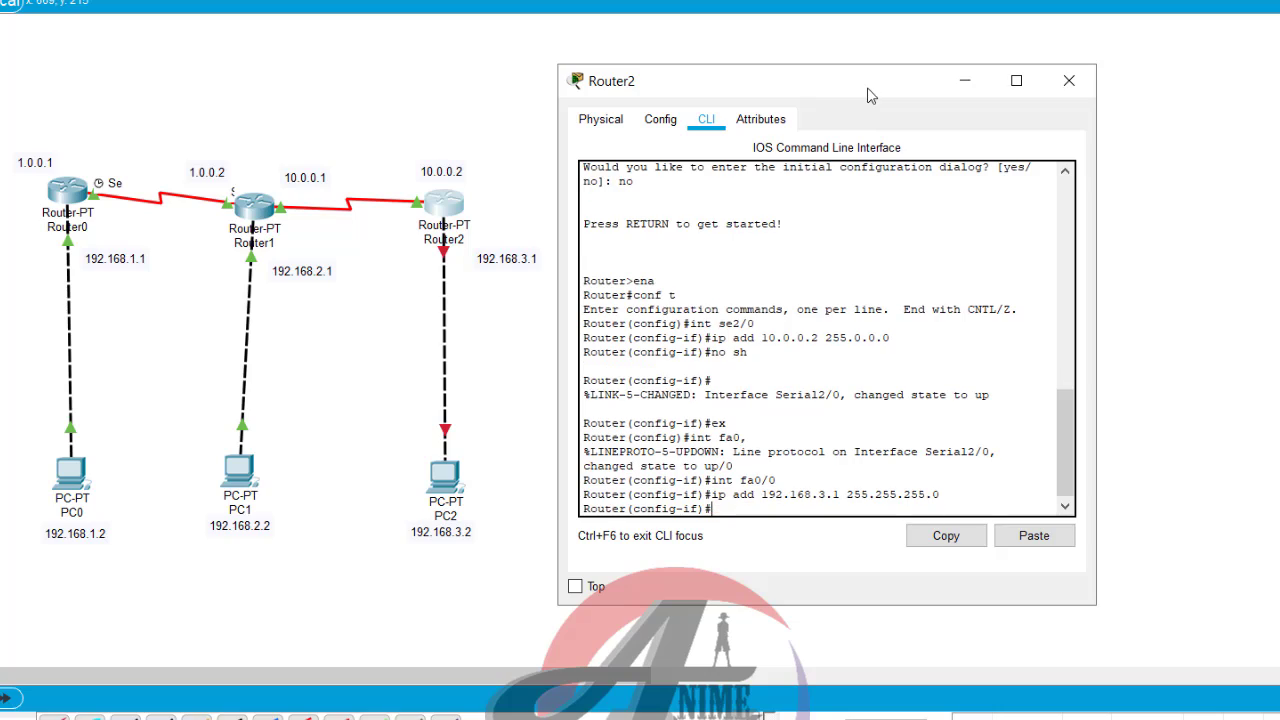
# Enable Router2's interface fa0/0 with no sh, exit the interface configuration with ex, and close the router's window.
pyautogui.write('no sh')
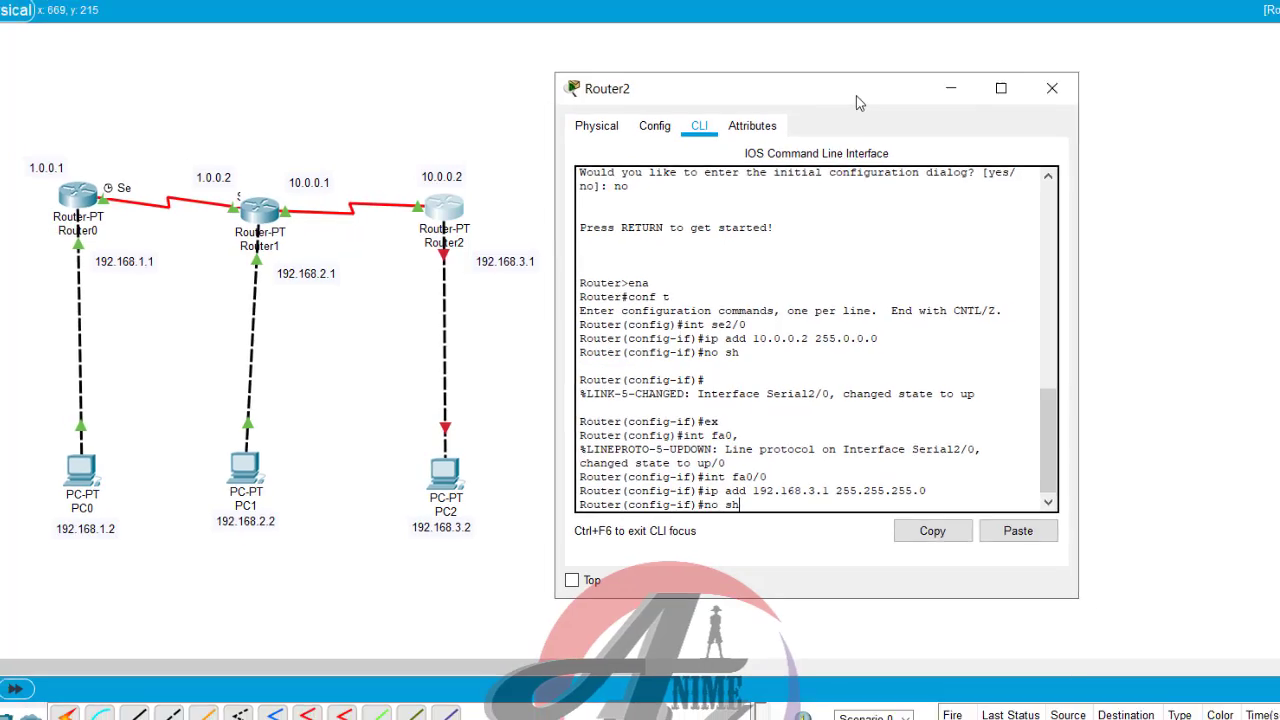
pyautogui.press('Return')
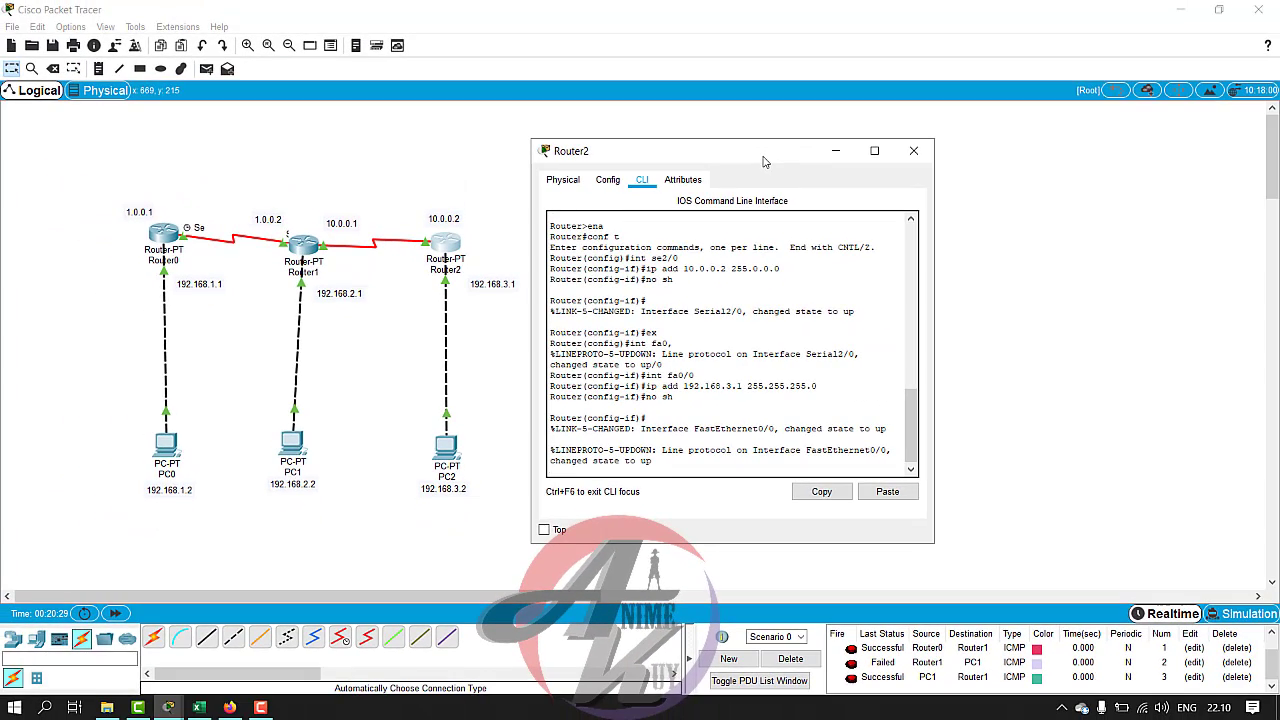
pyautogui.press('Return')
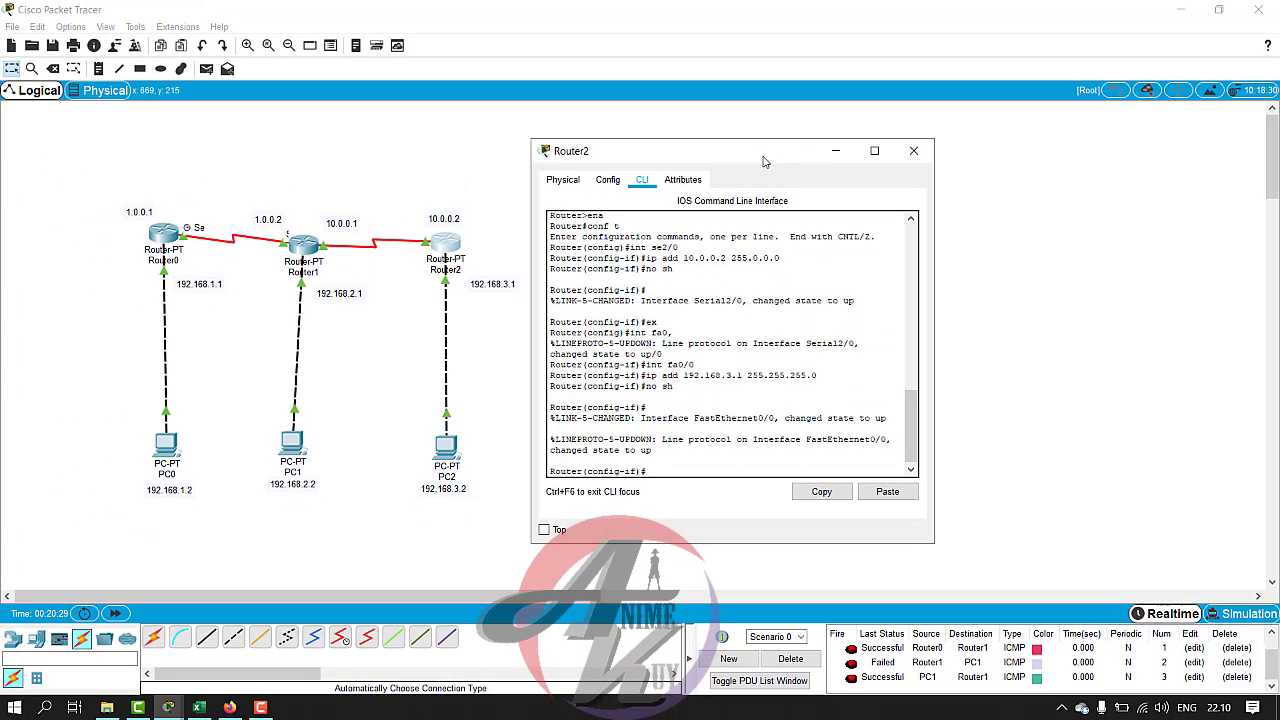
pyautogui.write('ex')
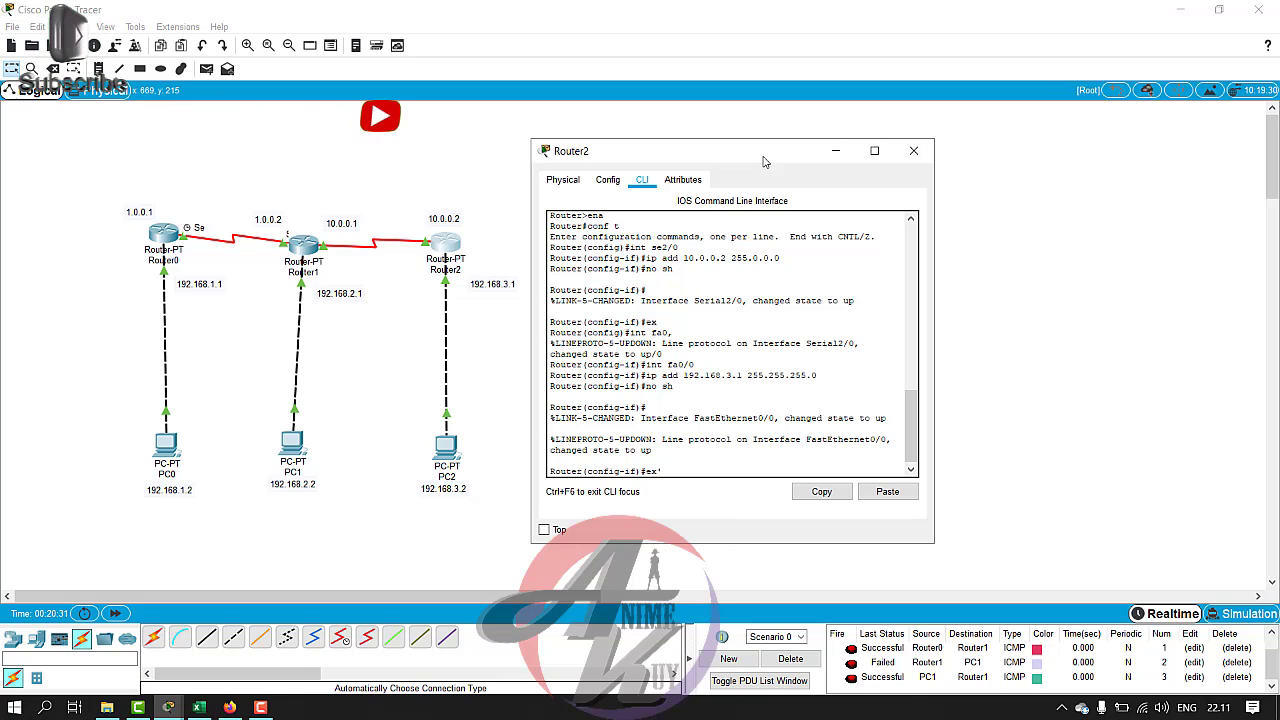
pyautogui.press('Return')
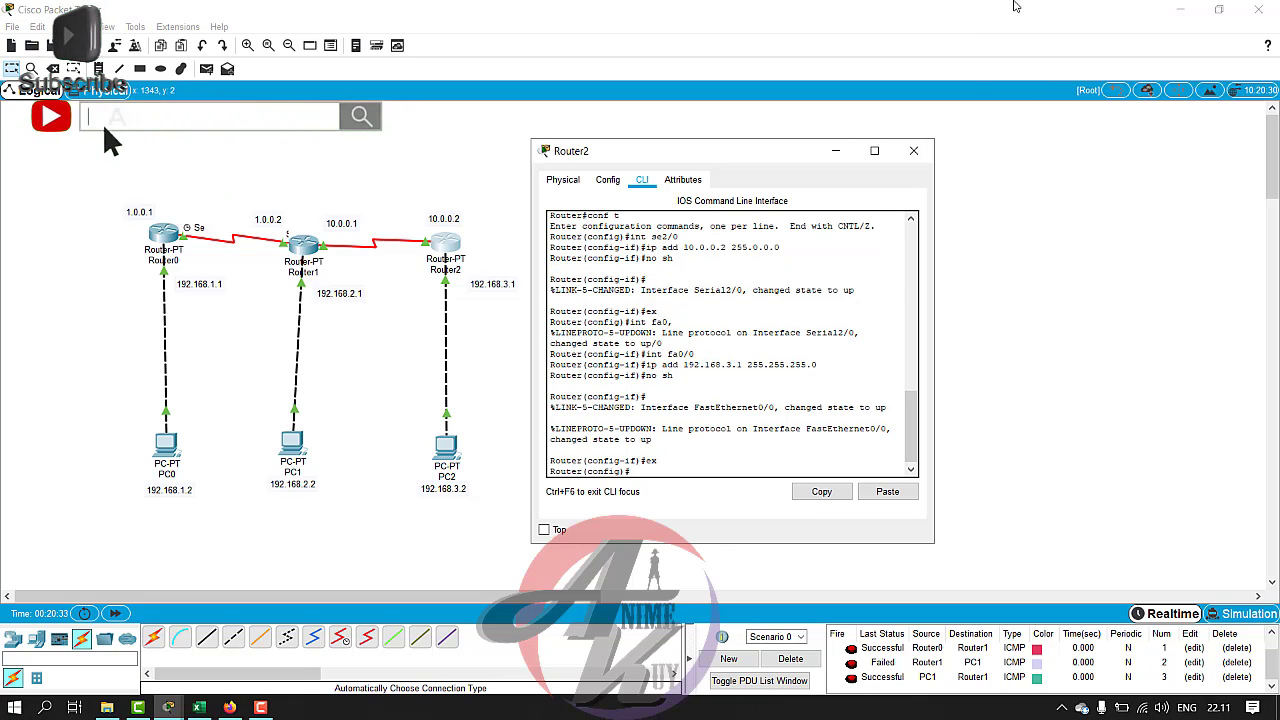
pyautogui.click(913, 151)
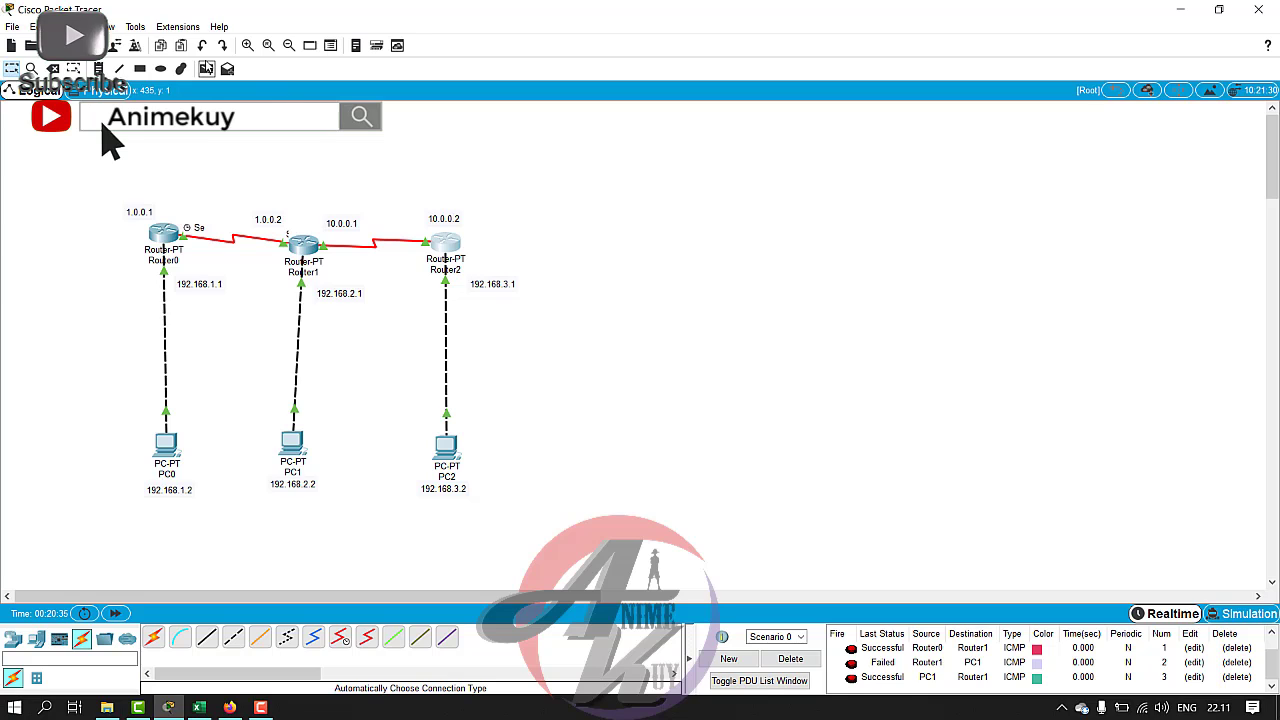
# Send a simple PDU from PC2 to Router2, and delete Scenario 0 to clear the PDU list.
pyautogui.click(446, 445)
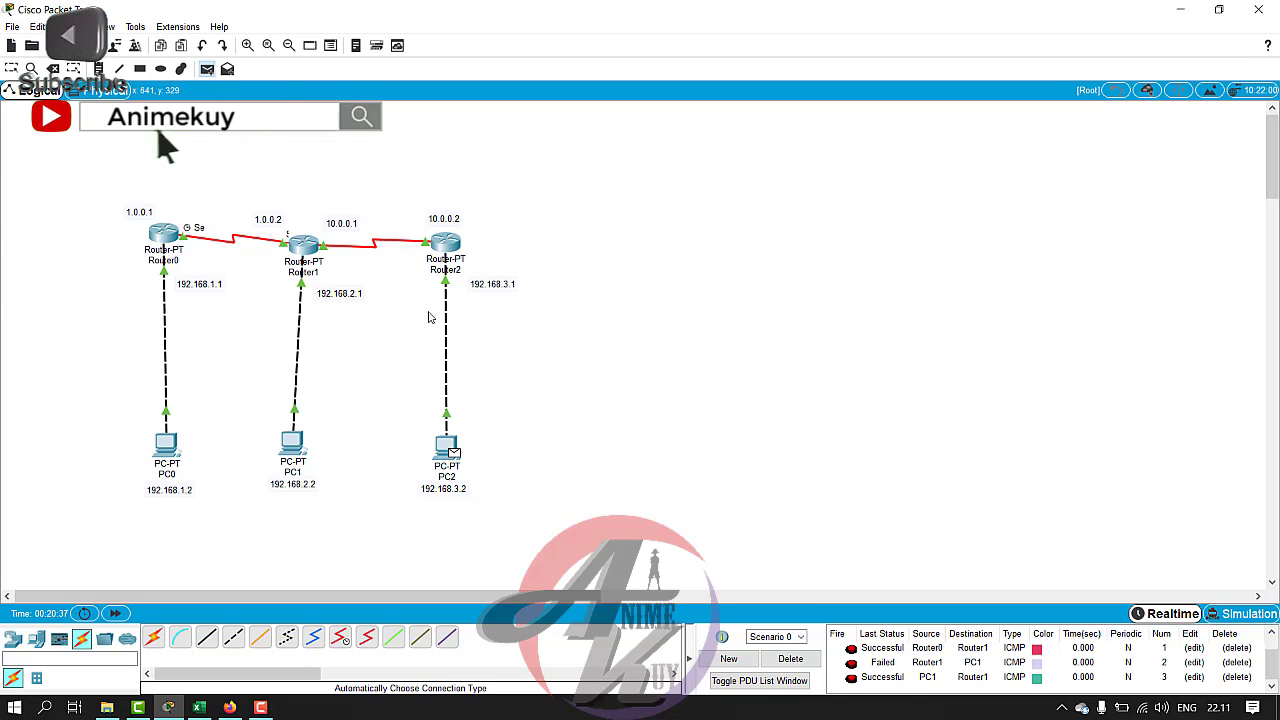
pyautogui.click(445, 248)
pyautogui.click(790, 658)
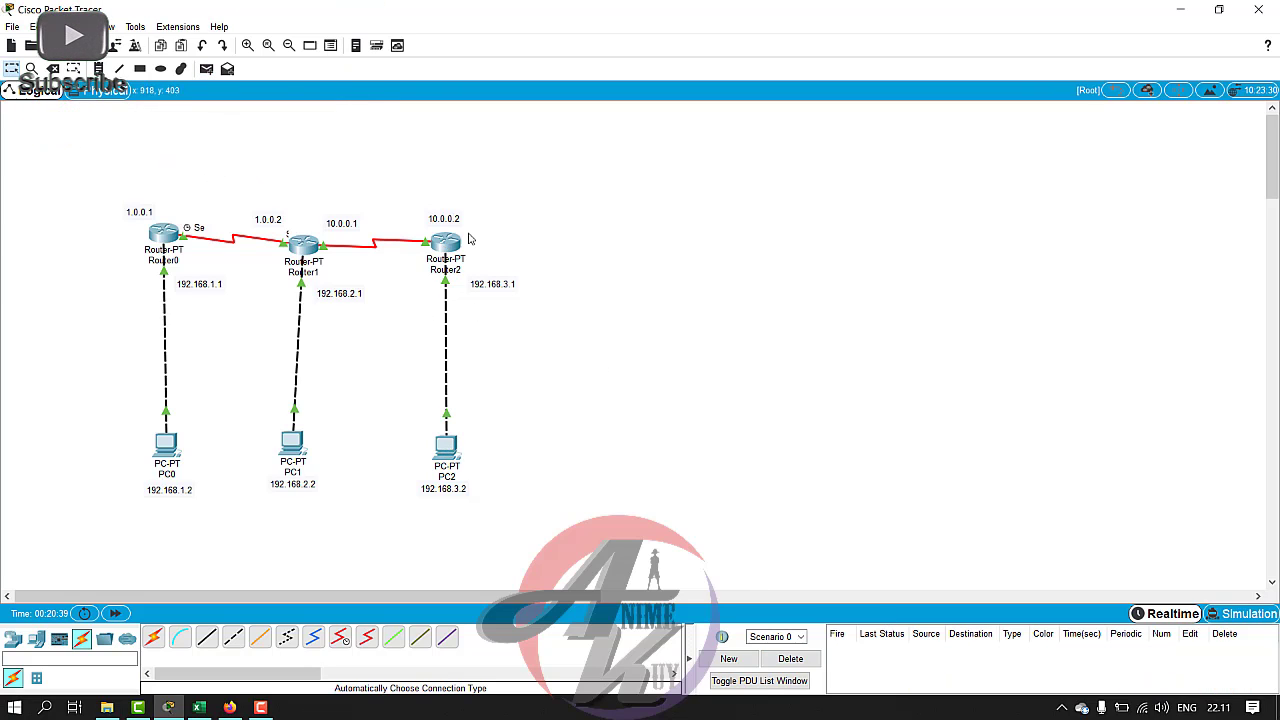
# Send a simple PDU from PC2 to Router2 and another from Router2 to Router1.
pyautogui.click(206, 68)
pyautogui.click(446, 445)
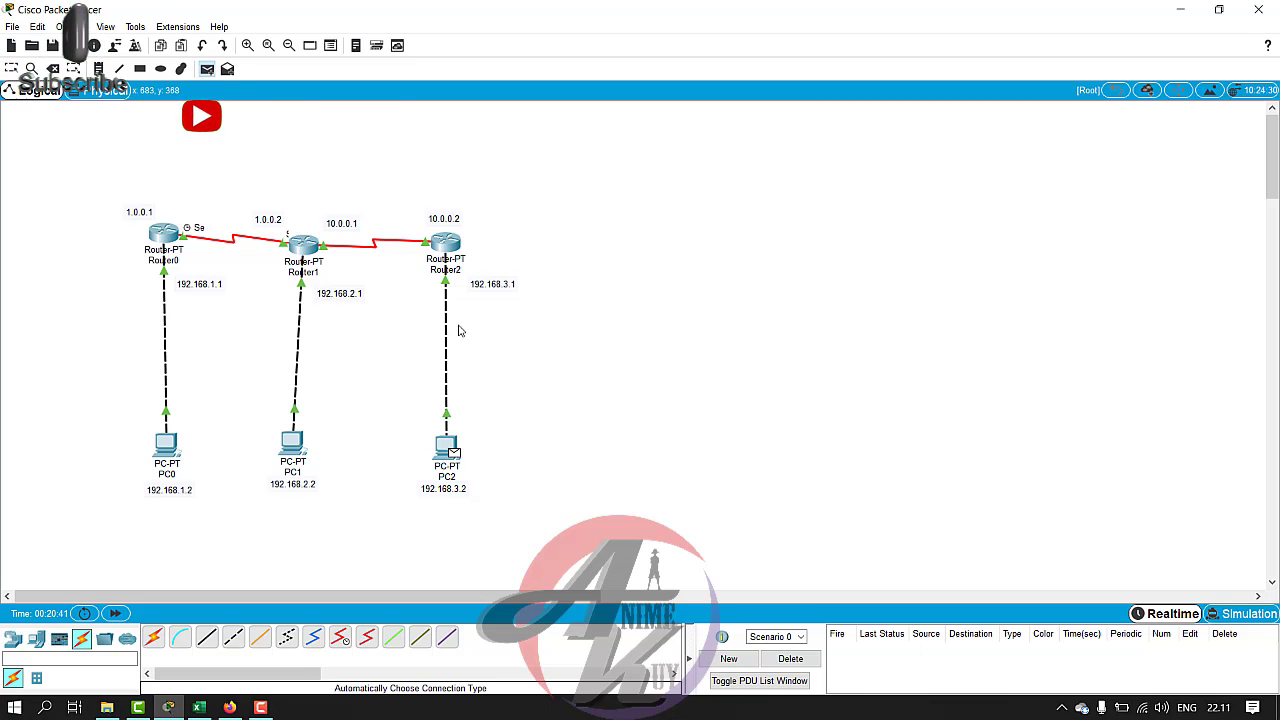
pyautogui.click(452, 250)
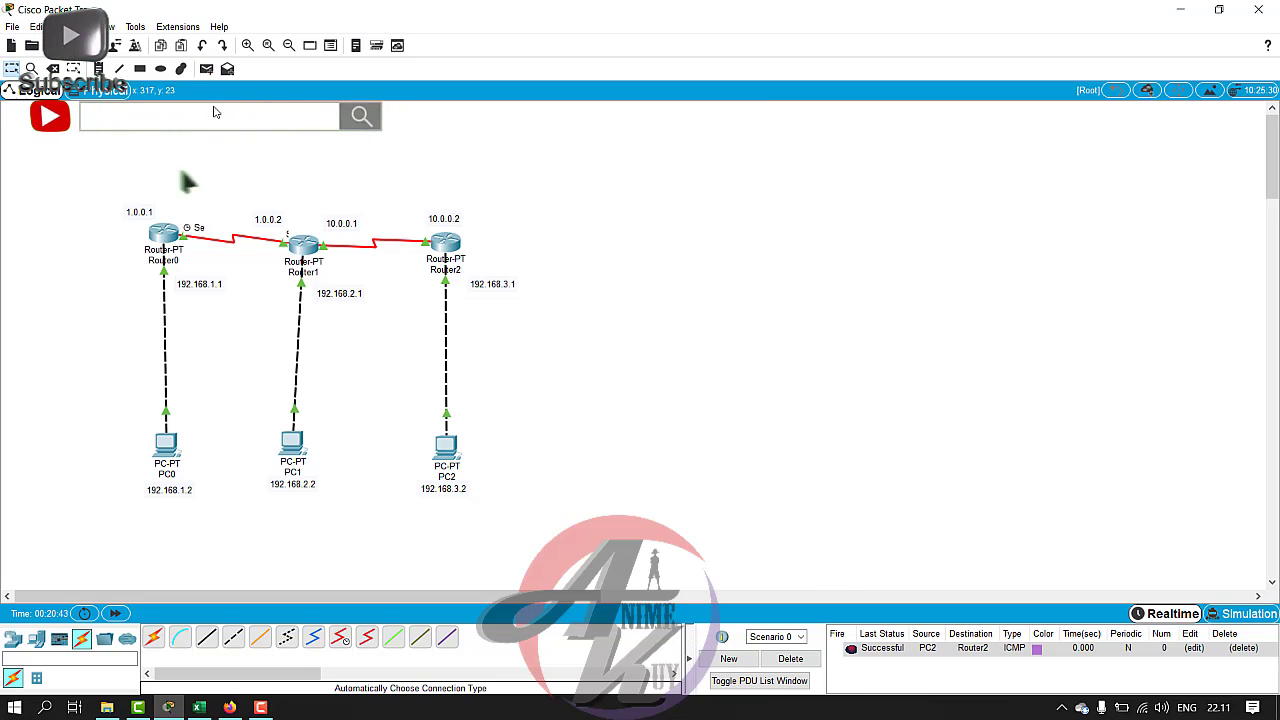
pyautogui.click(206, 68)
pyautogui.click(449, 244)
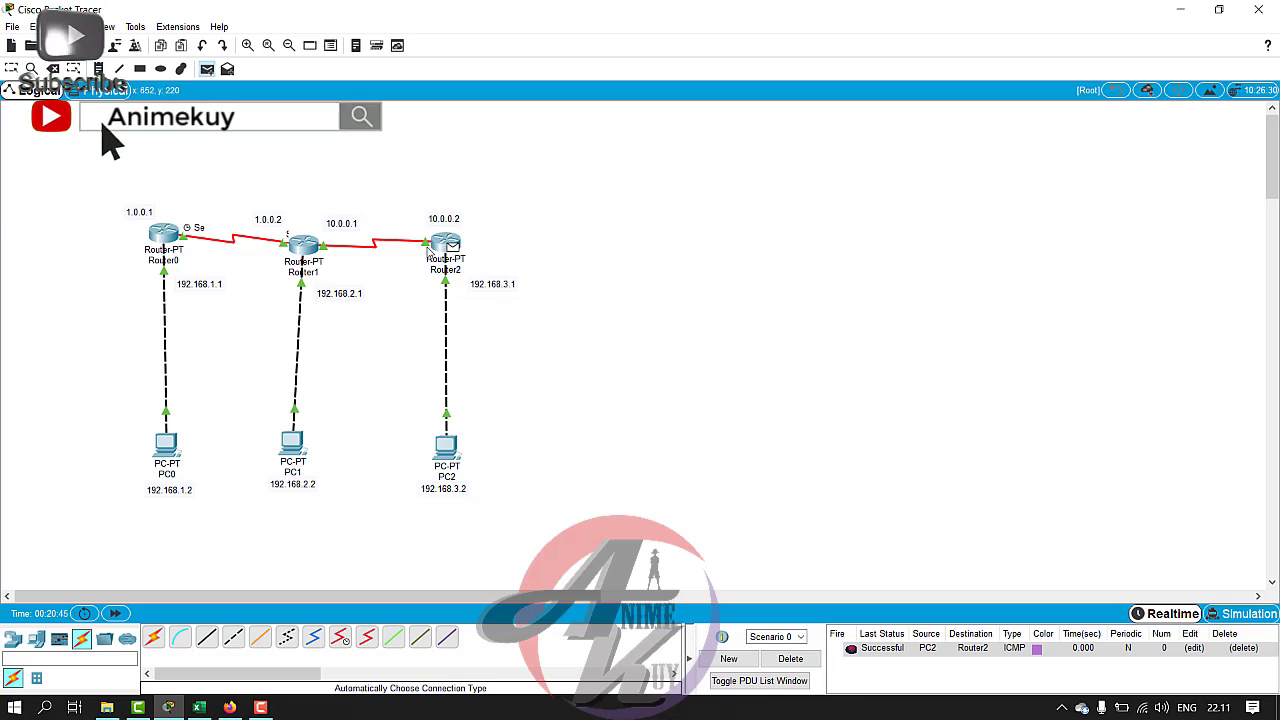
pyautogui.click(308, 248)
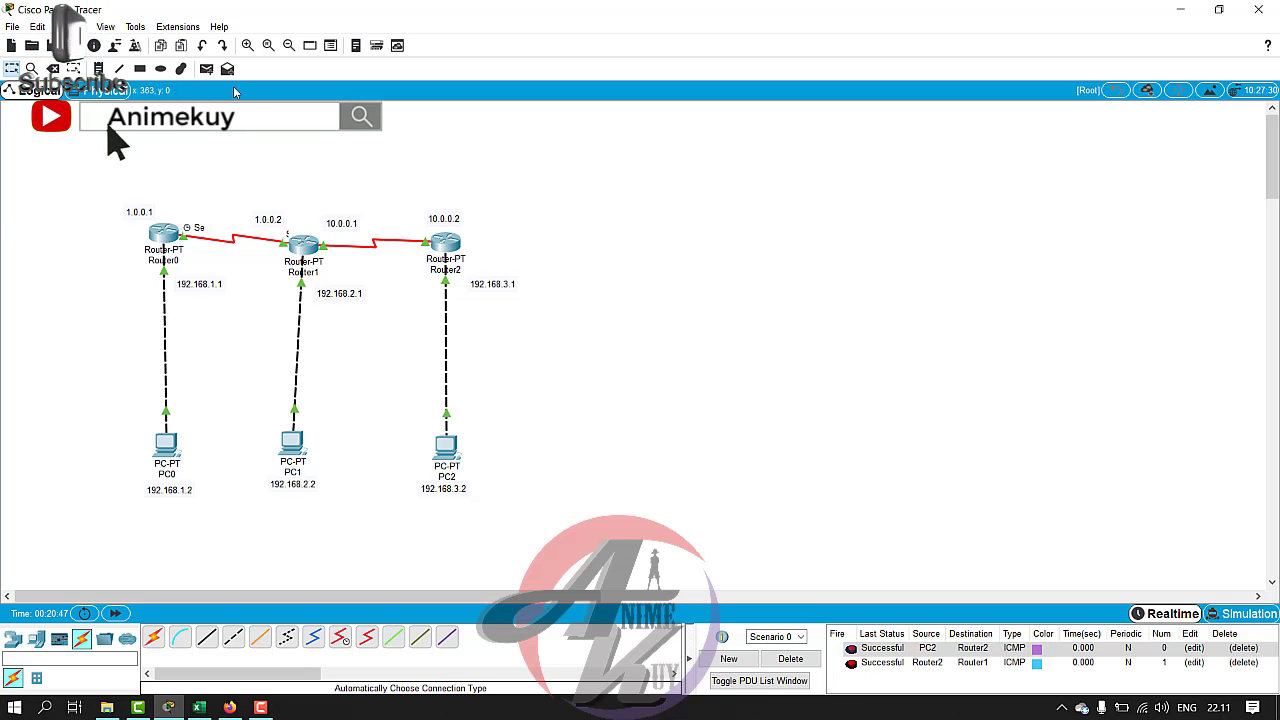
# Test the path between the outer routers by sending a simple PDU from Router2 to Router0 twice.
pyautogui.click(206, 68)
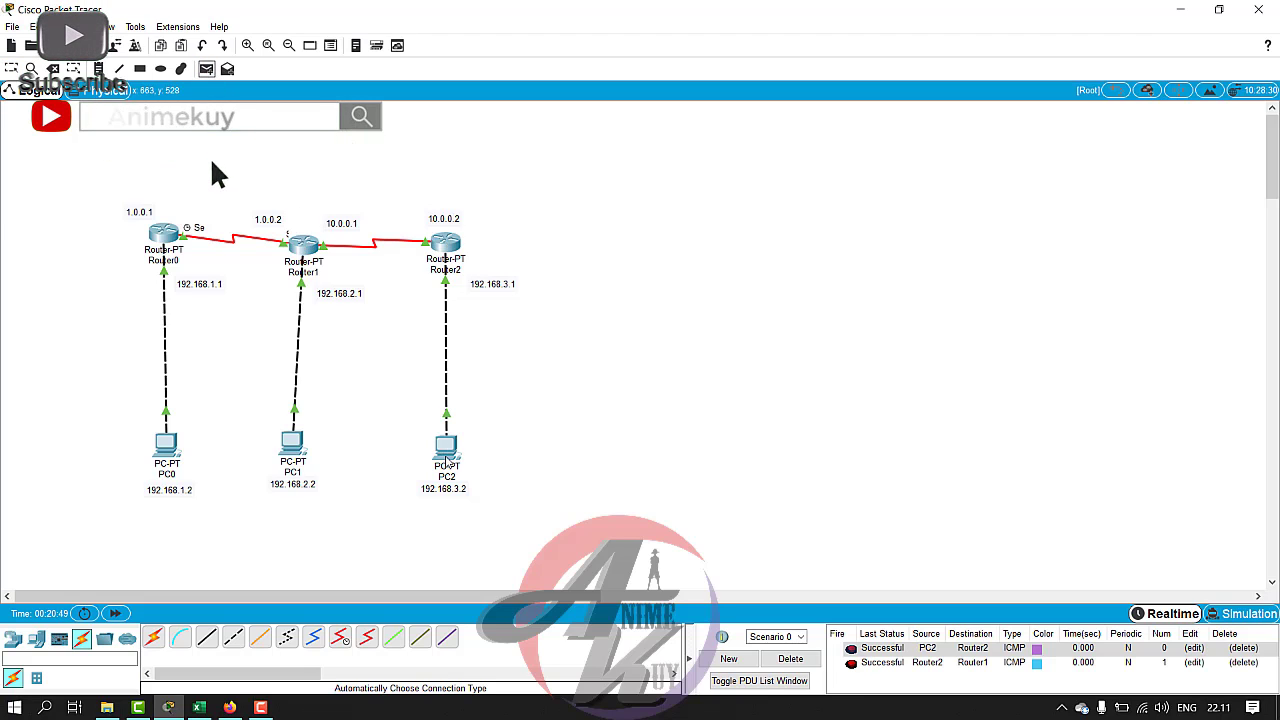
pyautogui.click(449, 243)
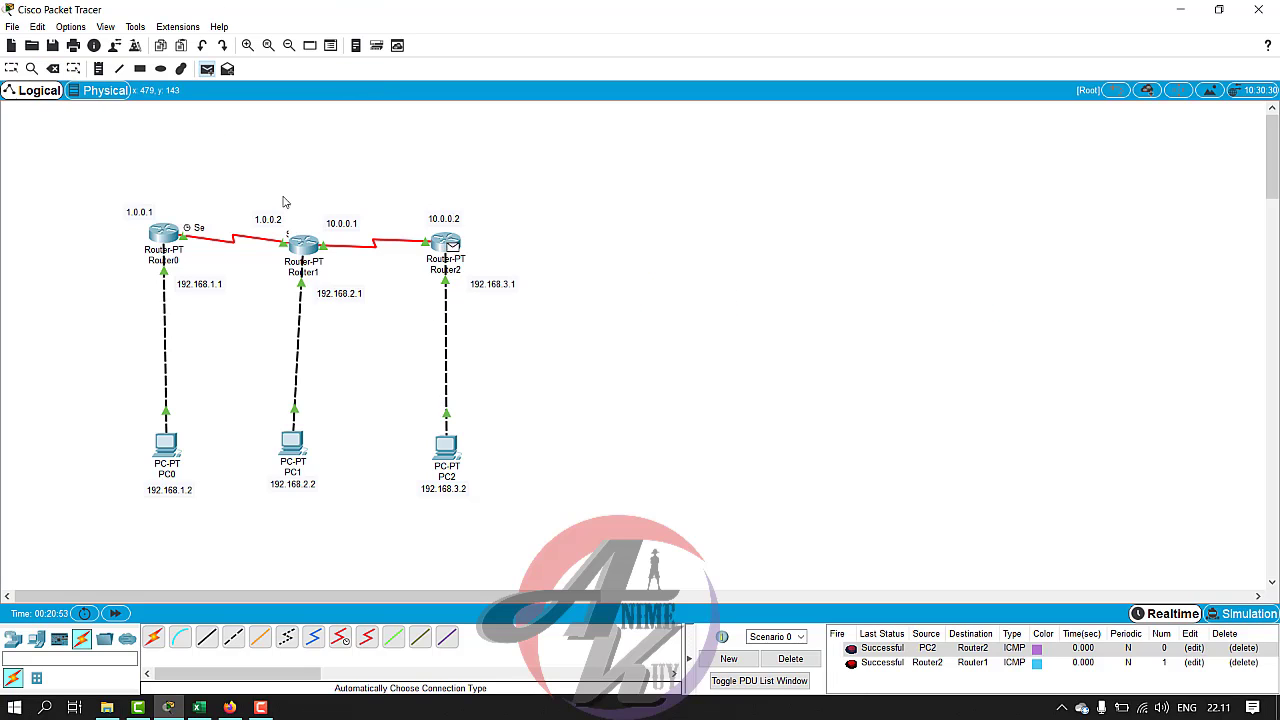
pyautogui.click(160, 238)
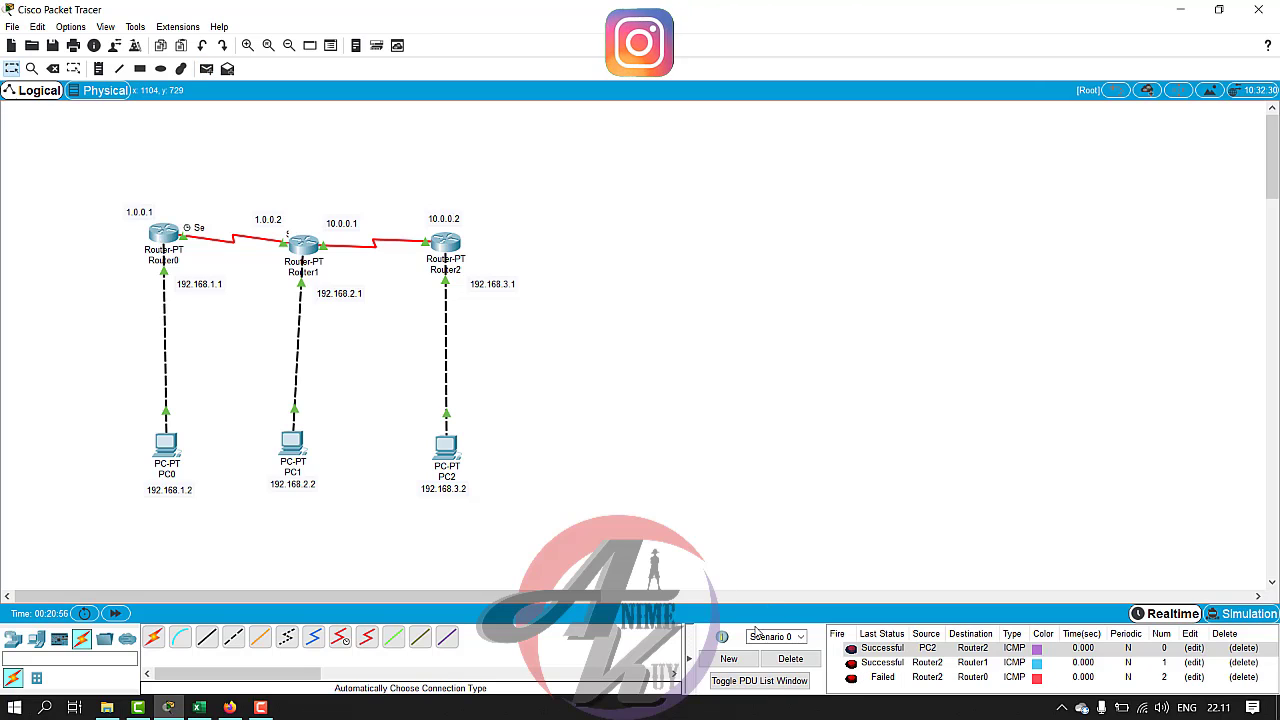
pyautogui.click(206, 68)
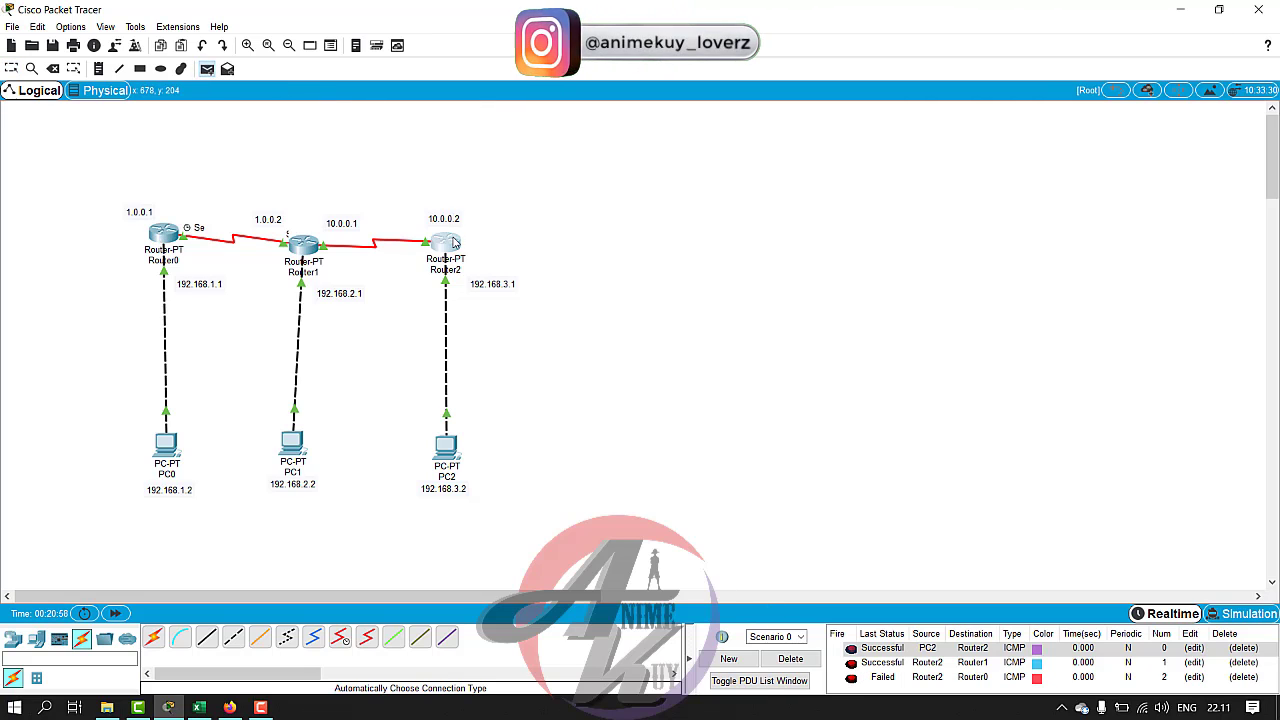
pyautogui.click(446, 243)
pyautogui.click(178, 236)
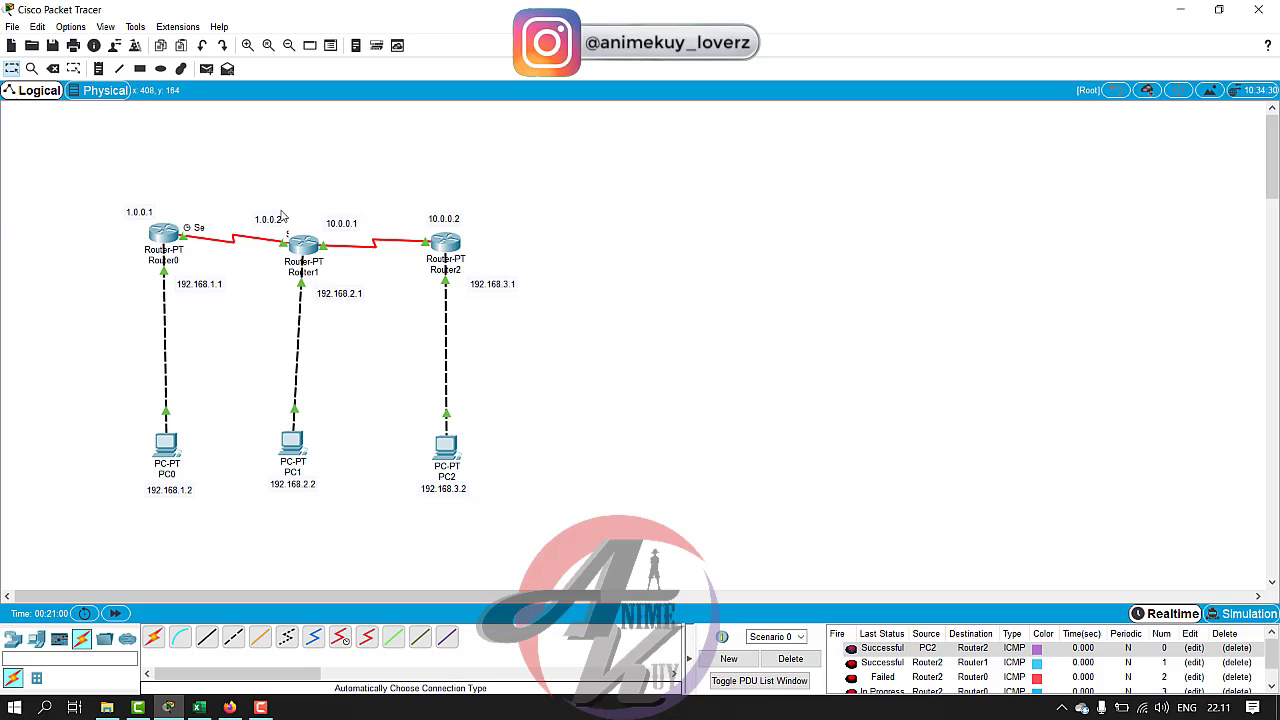
# Delete Scenario 0 to clear the PDU list, and send a simple PDU from PC2 to PC1.
pyautogui.click(785, 660)
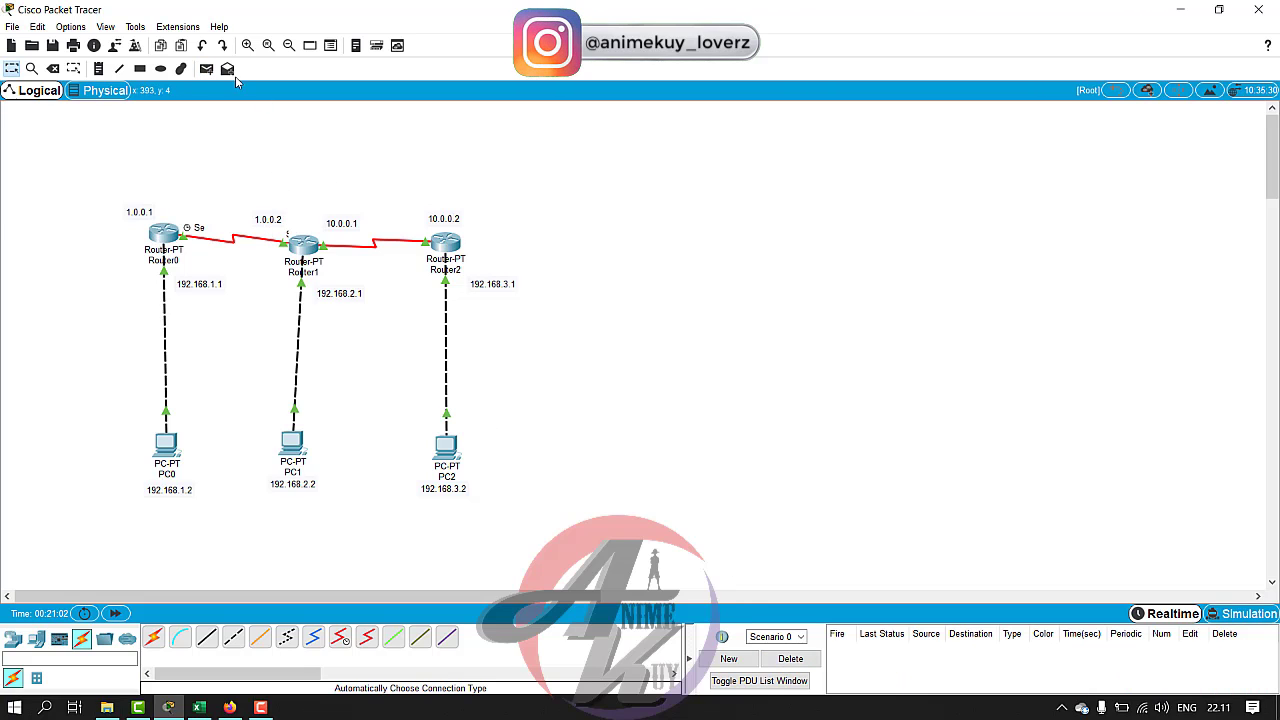
pyautogui.click(448, 451)
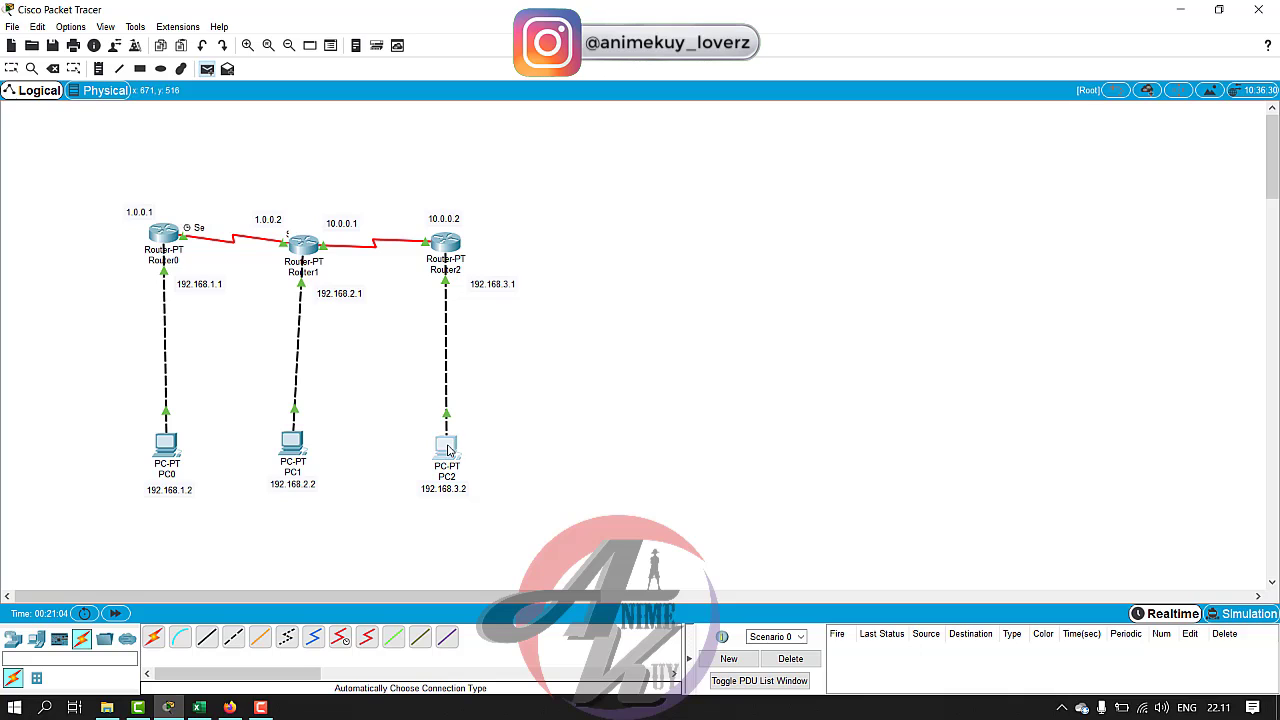
pyautogui.click(292, 447)
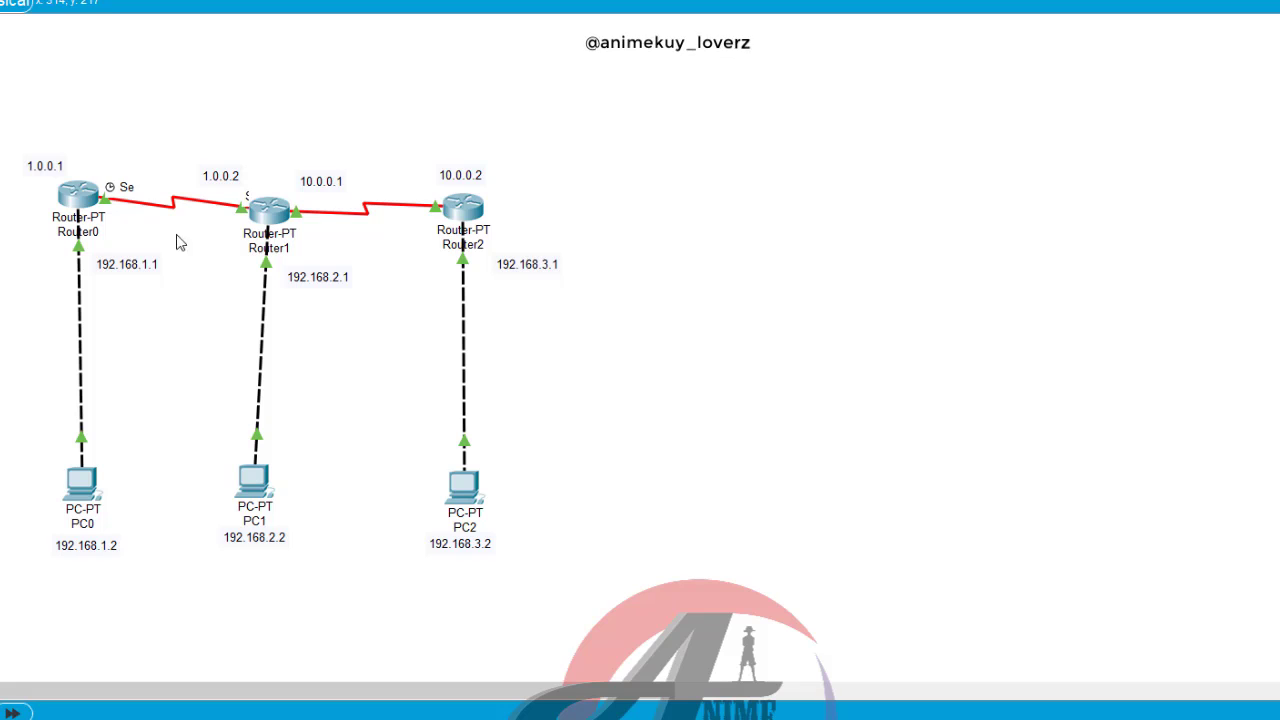
# Open Router0's command line, move its window clear of the topology, and exit the interface configuration with ex.
pyautogui.click(83, 200)
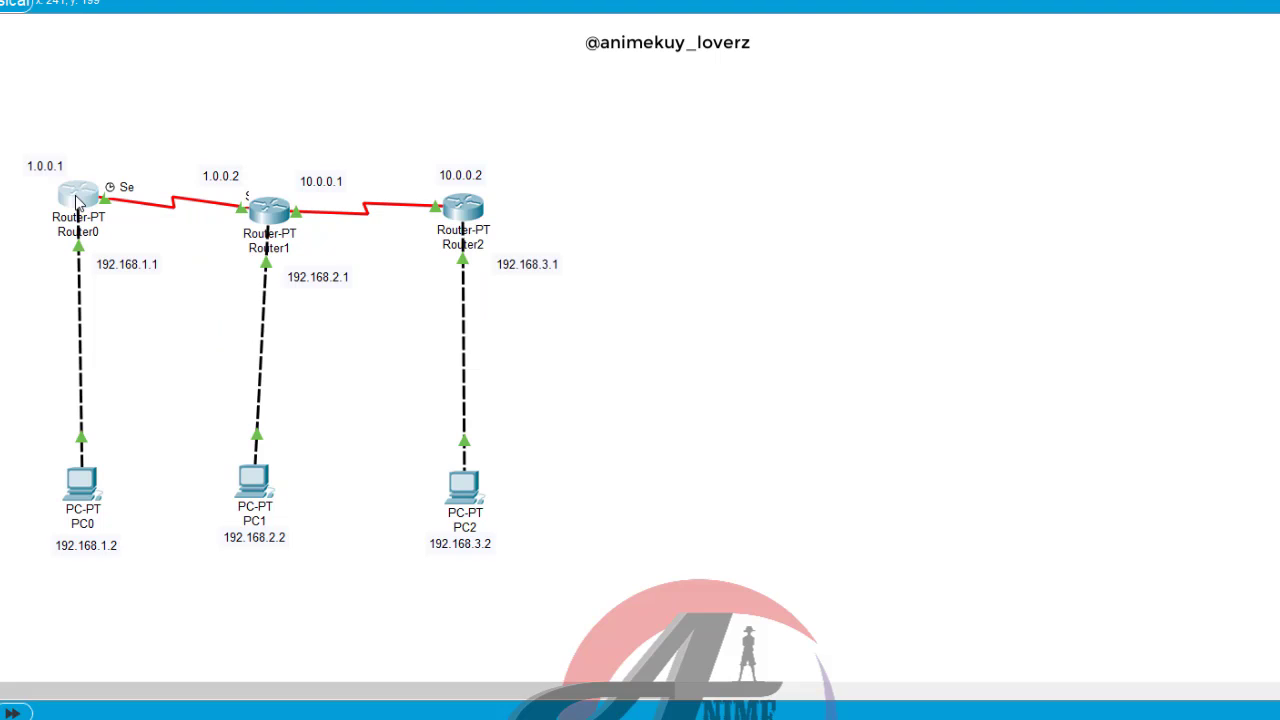
pyautogui.click(605, 113)
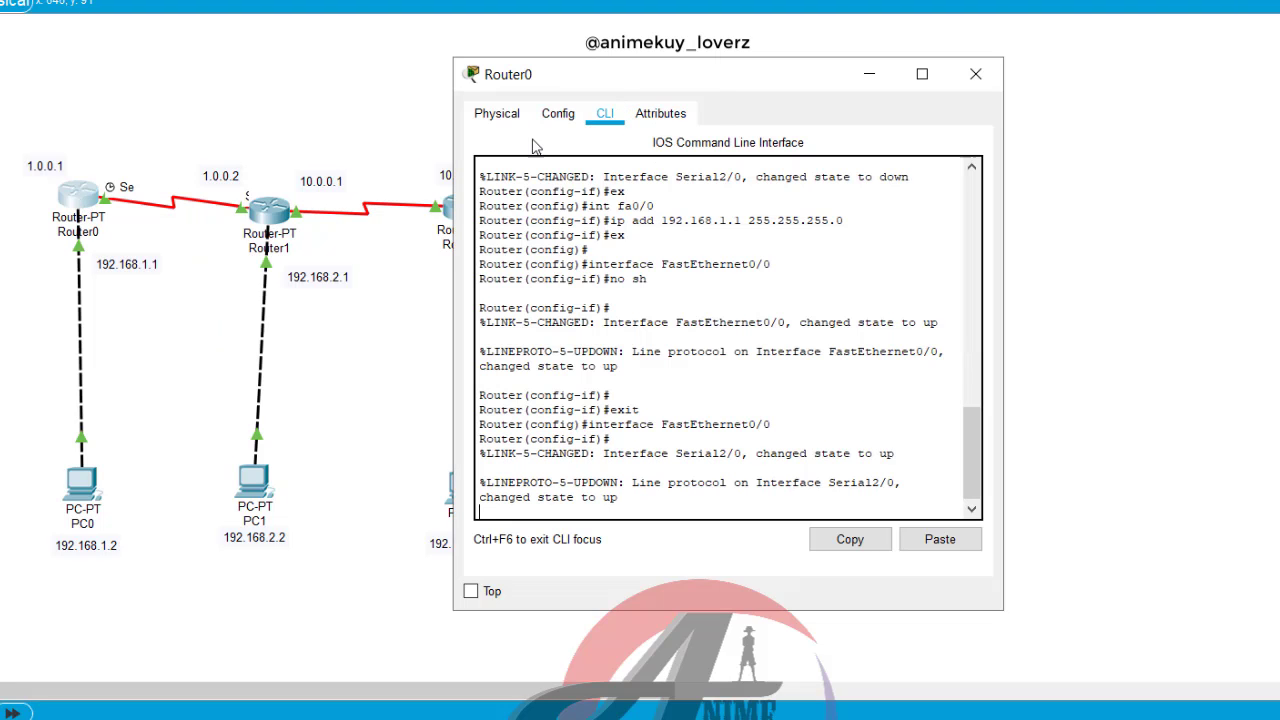
pyautogui.moveTo(781, 80); pyautogui.dragTo(841, 68)
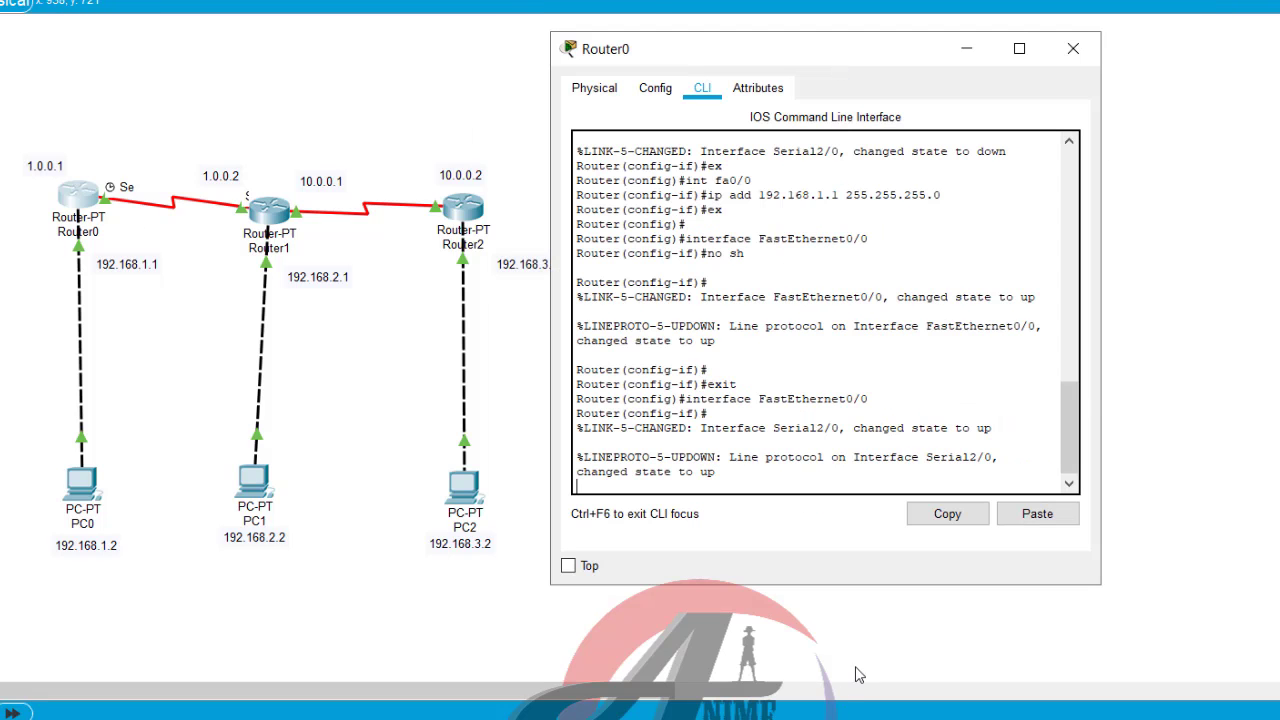
pyautogui.press('Return')
pyautogui.write('ex')
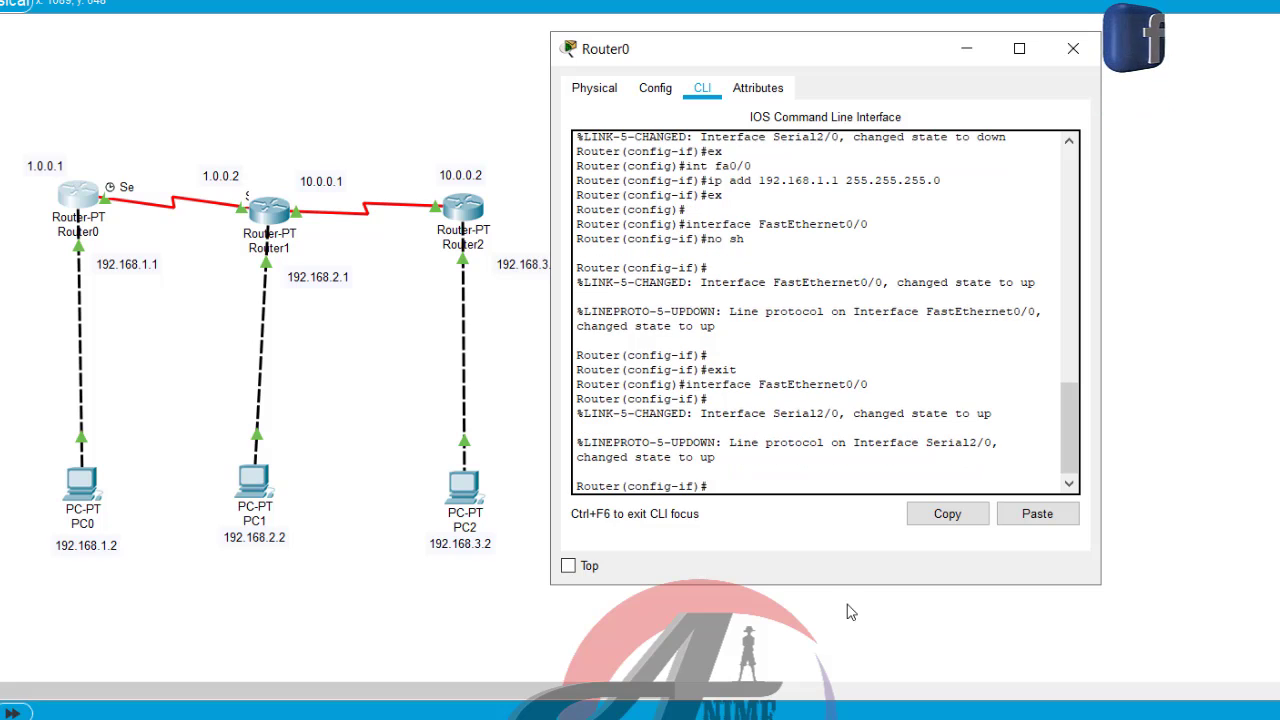
pyautogui.press('Return')
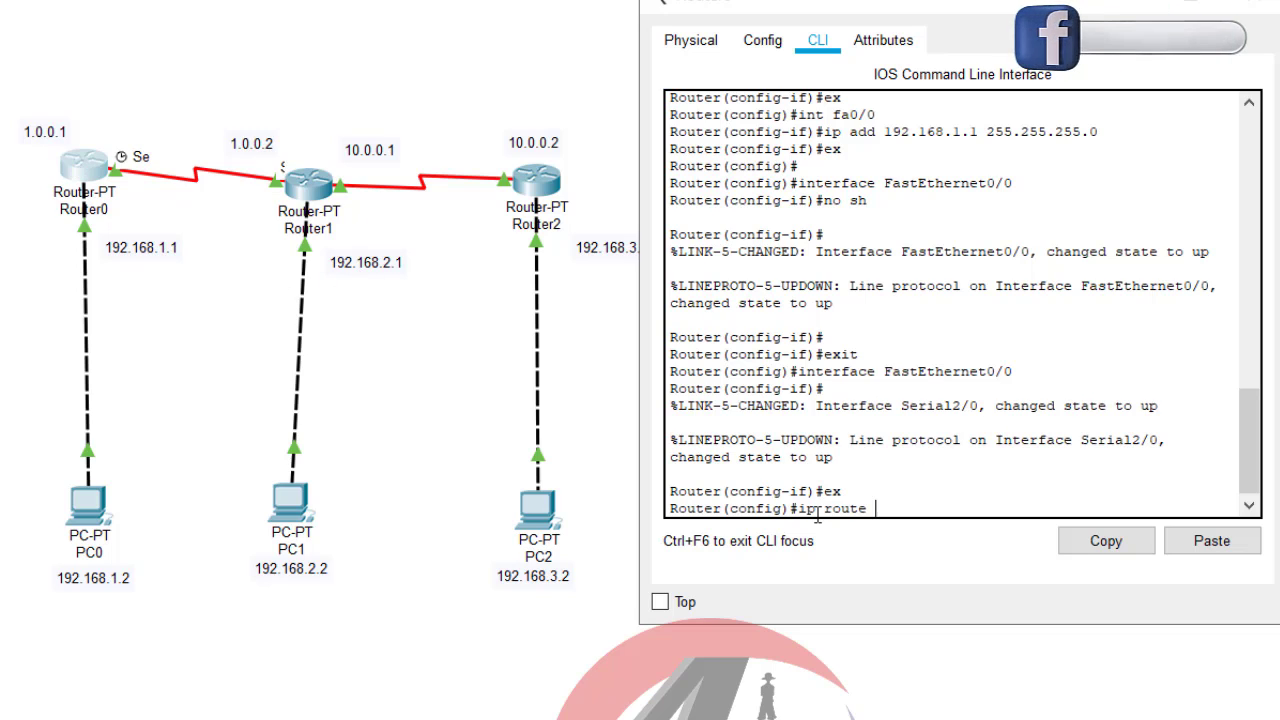
# Add the static route ip route 192.168.2.0 255.255.255.0 1.0.0.2 on Router0 and close the router's window.
pyautogui.write('192')
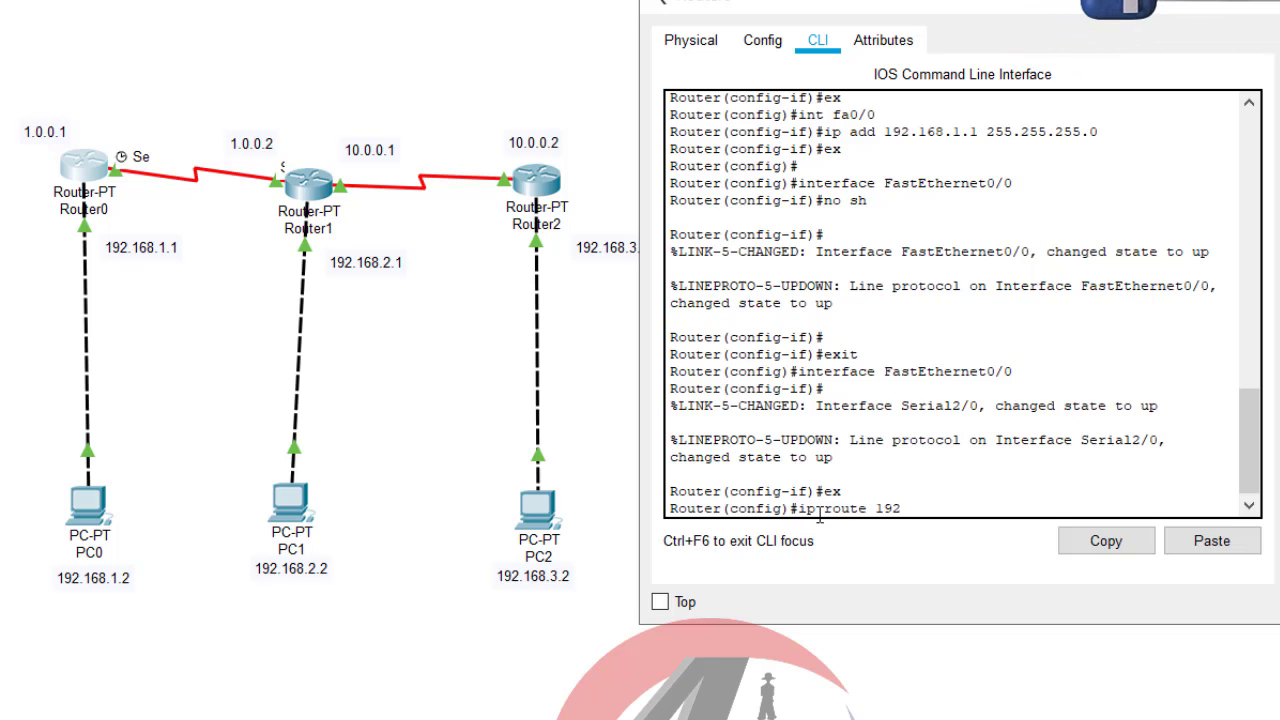
pyautogui.write('.168.2.')
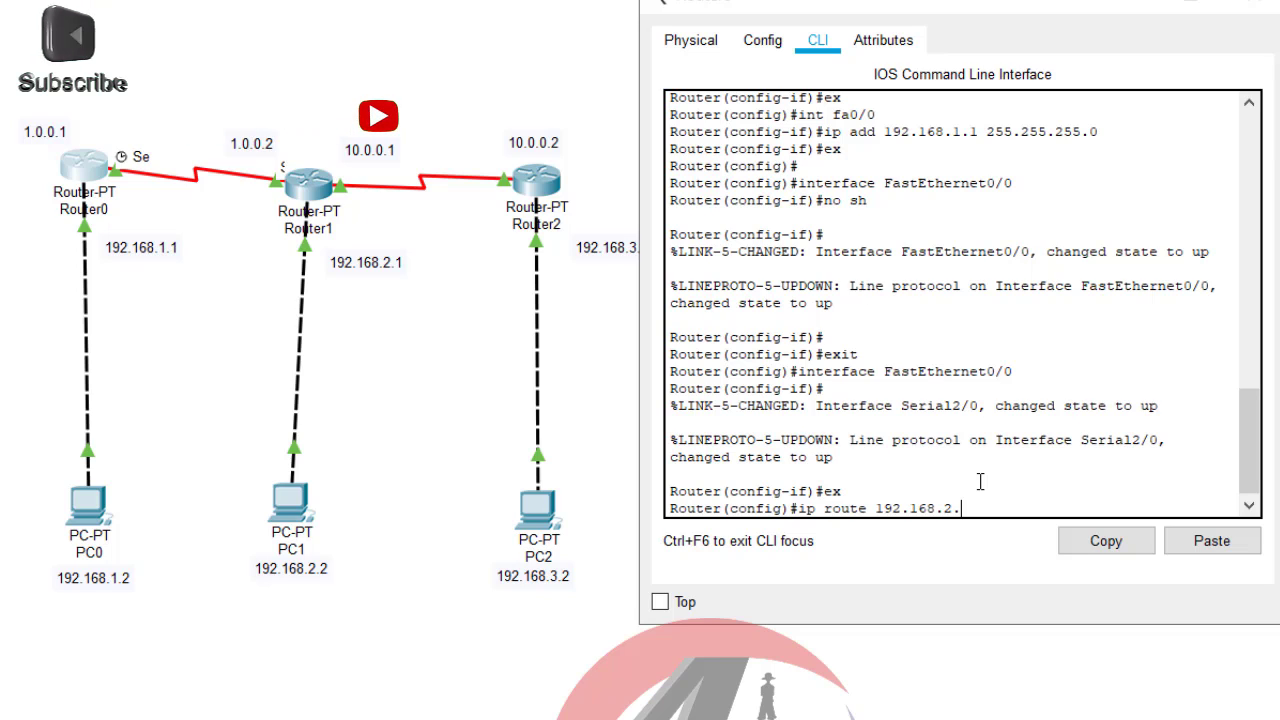
pyautogui.write('0 255')
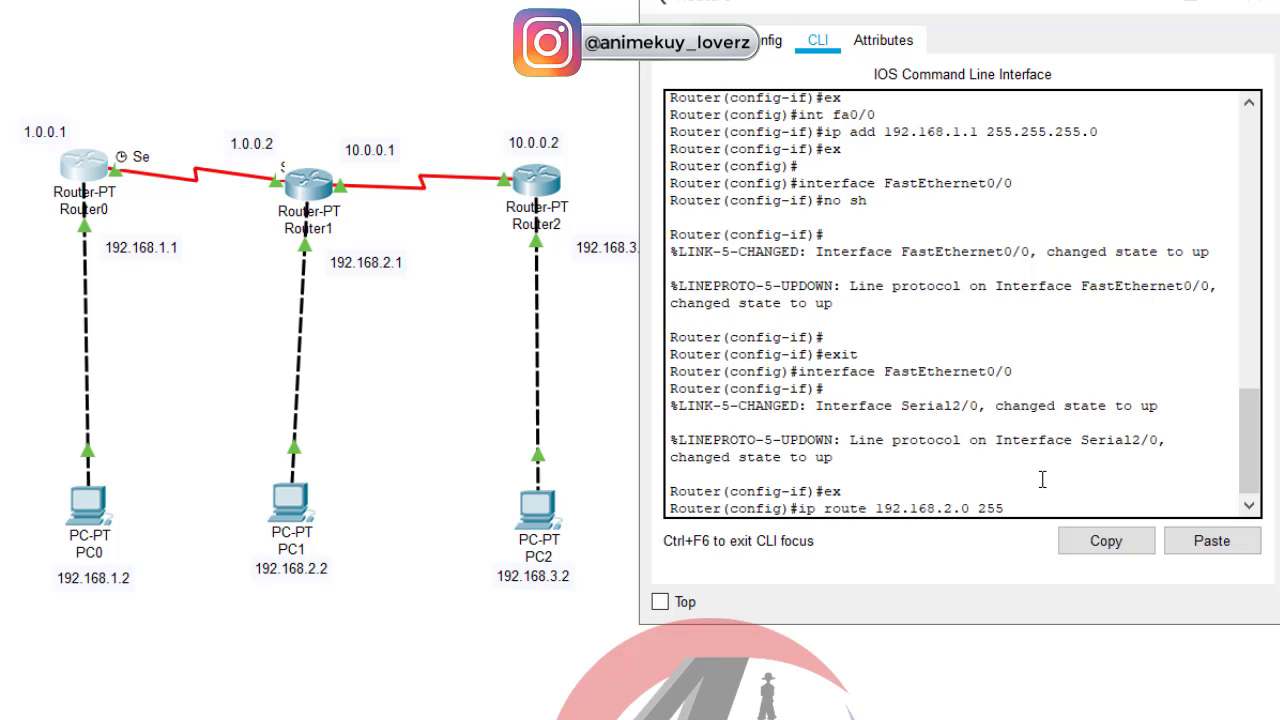
pyautogui.write('.255.2')
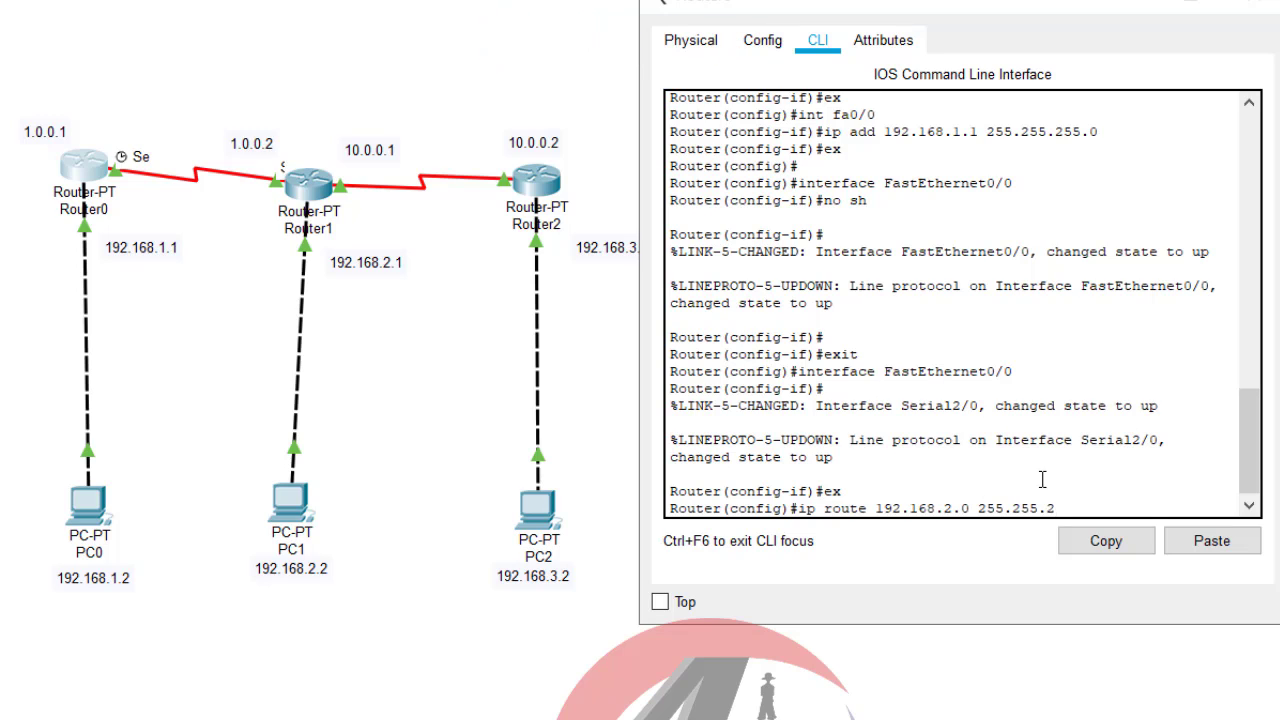
pyautogui.write('55.0 1.0.0.2')
pyautogui.press('Return')
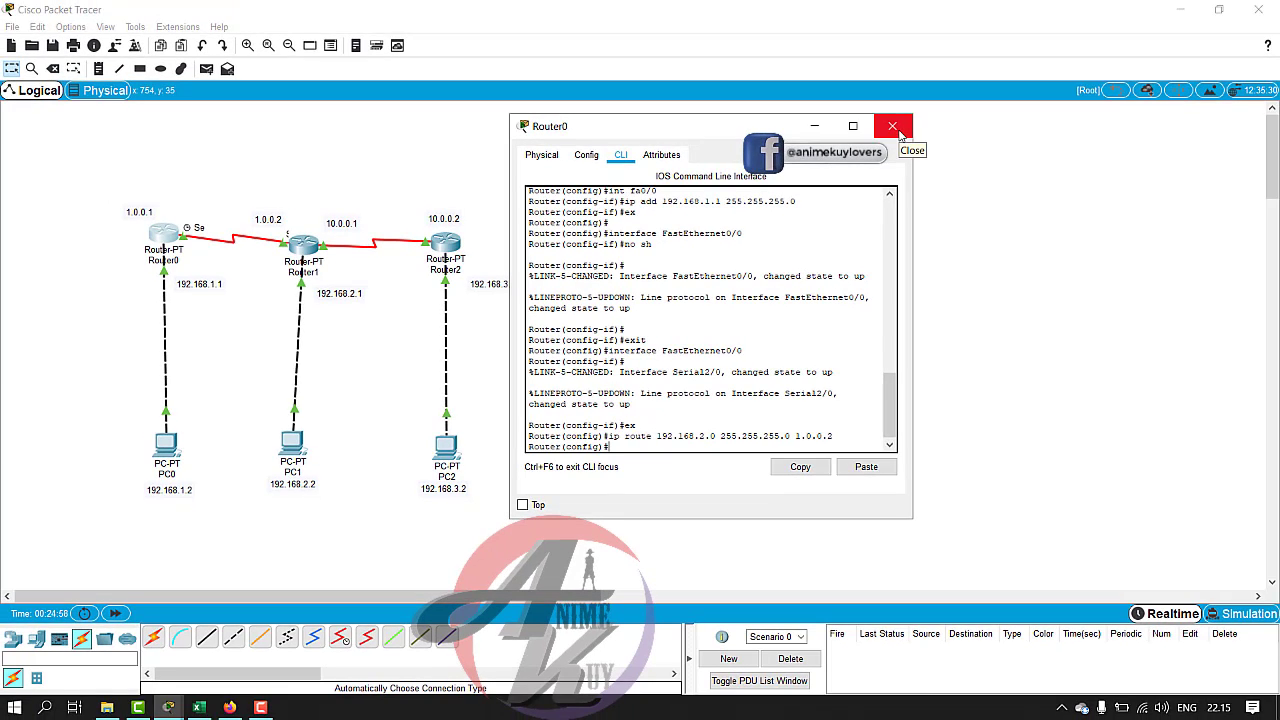
pyautogui.click(893, 127)
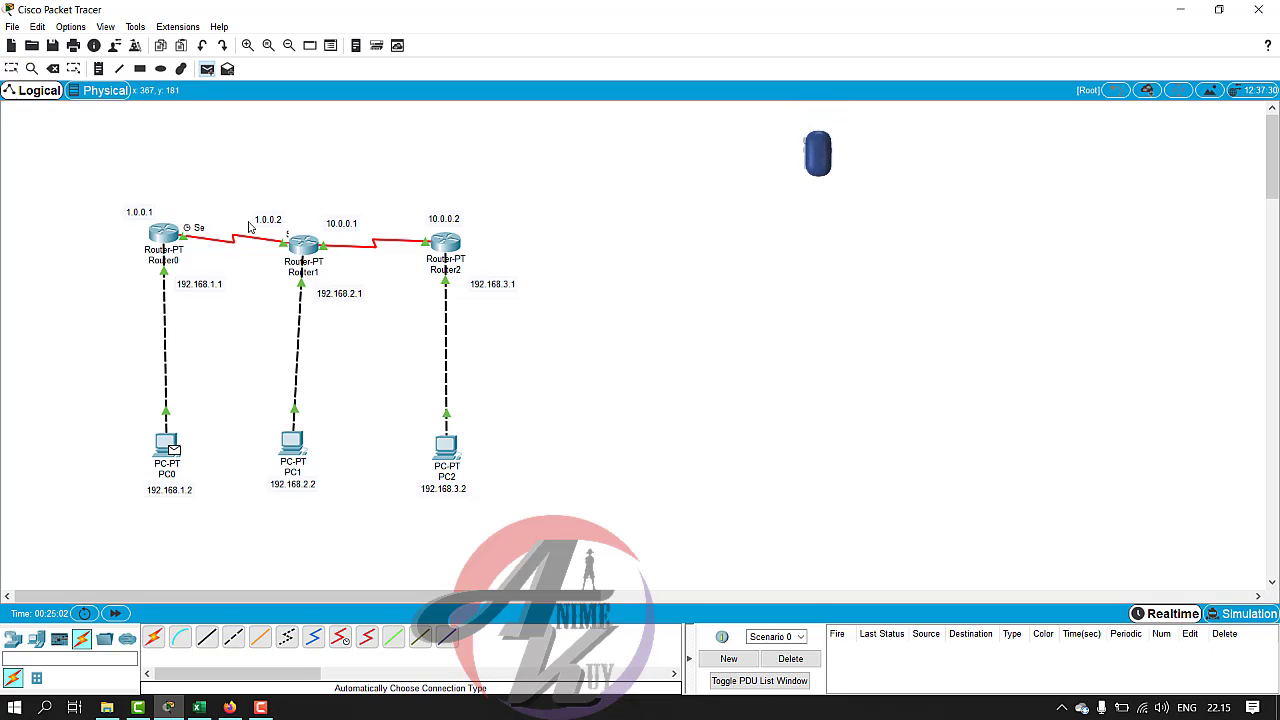
# Send a simple PDU from PC0 to Router1 three times, and delete Scenario 0 to clear the PDU list.
pyautogui.click(286, 249)
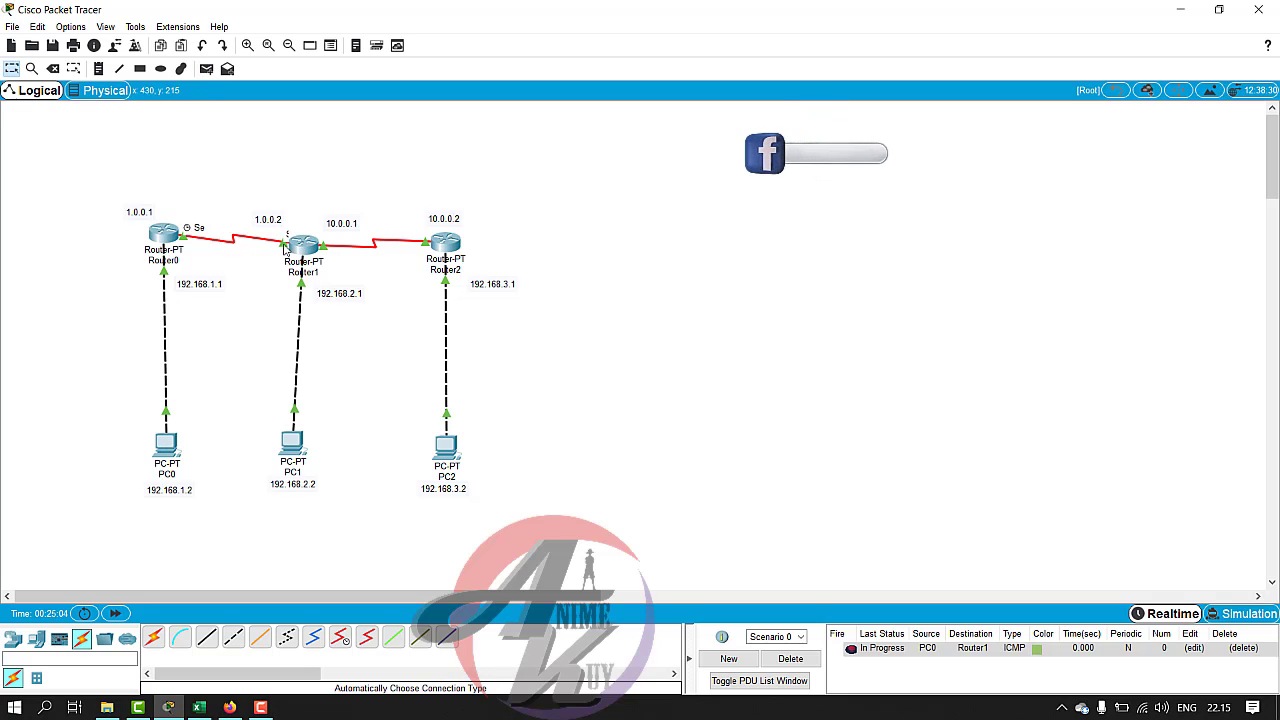
pyautogui.click(206, 68)
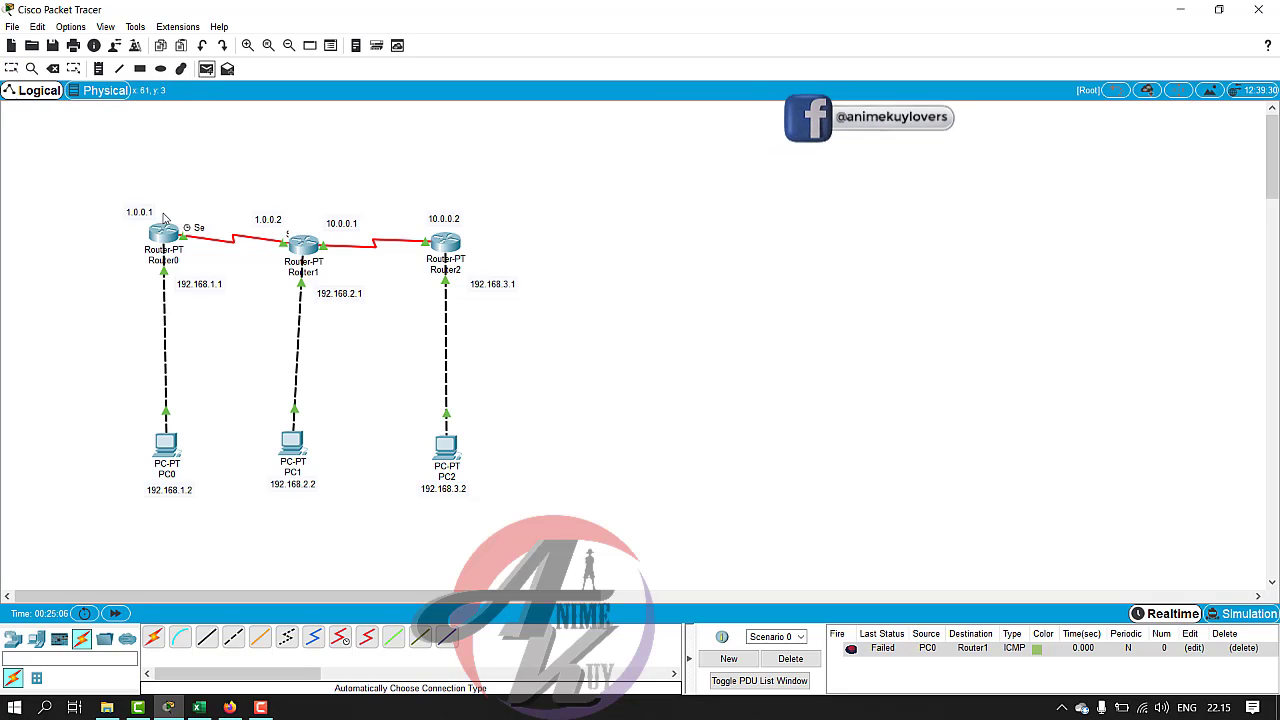
pyautogui.click(170, 440)
pyautogui.click(306, 250)
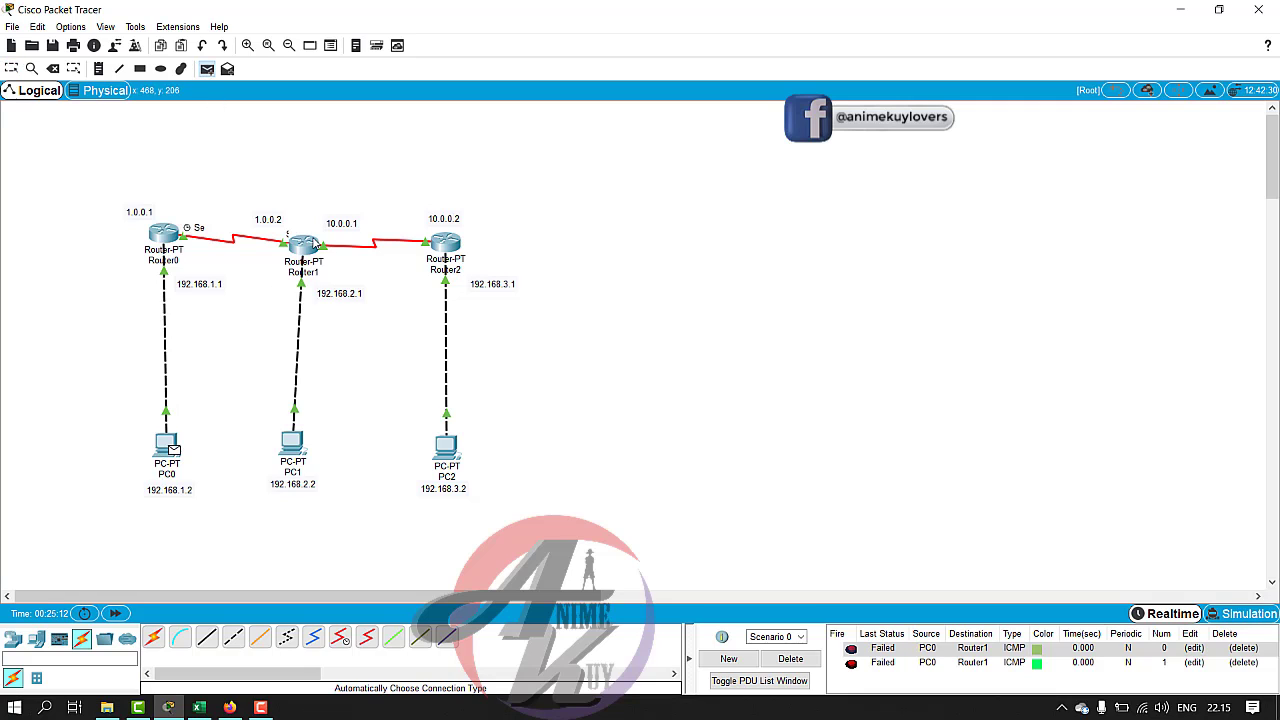
pyautogui.click(313, 244)
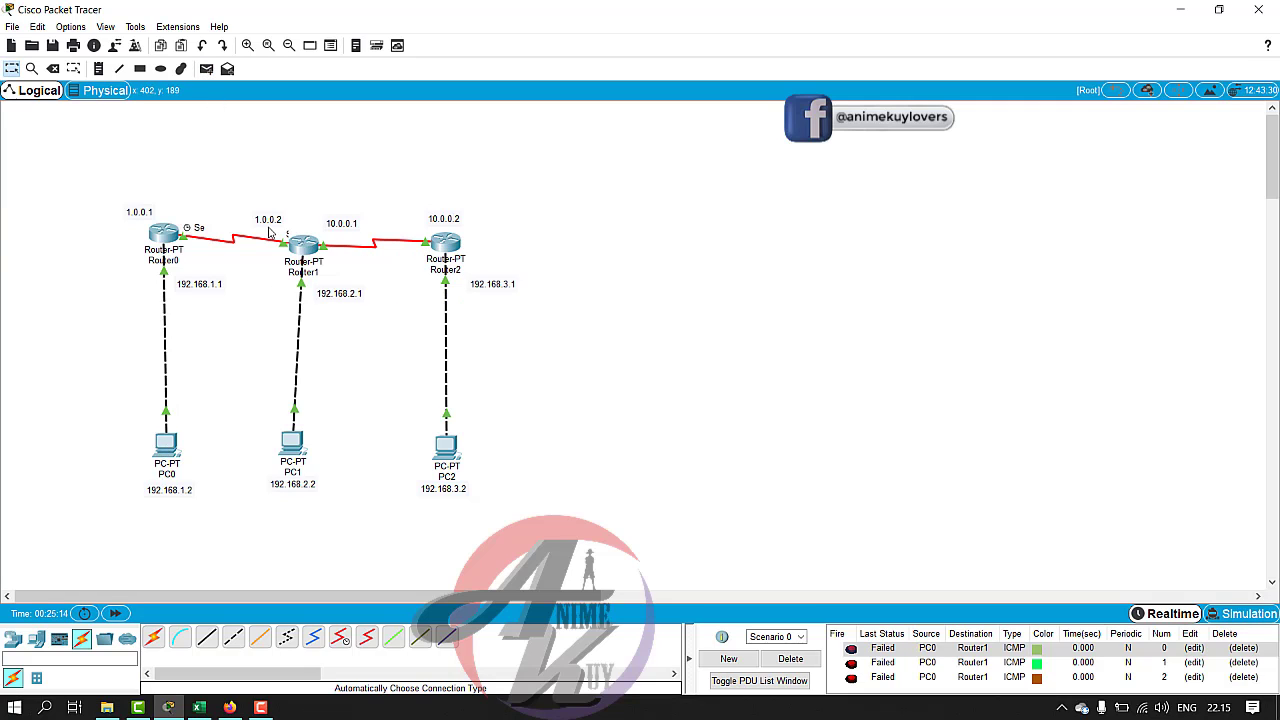
pyautogui.click(790, 658)
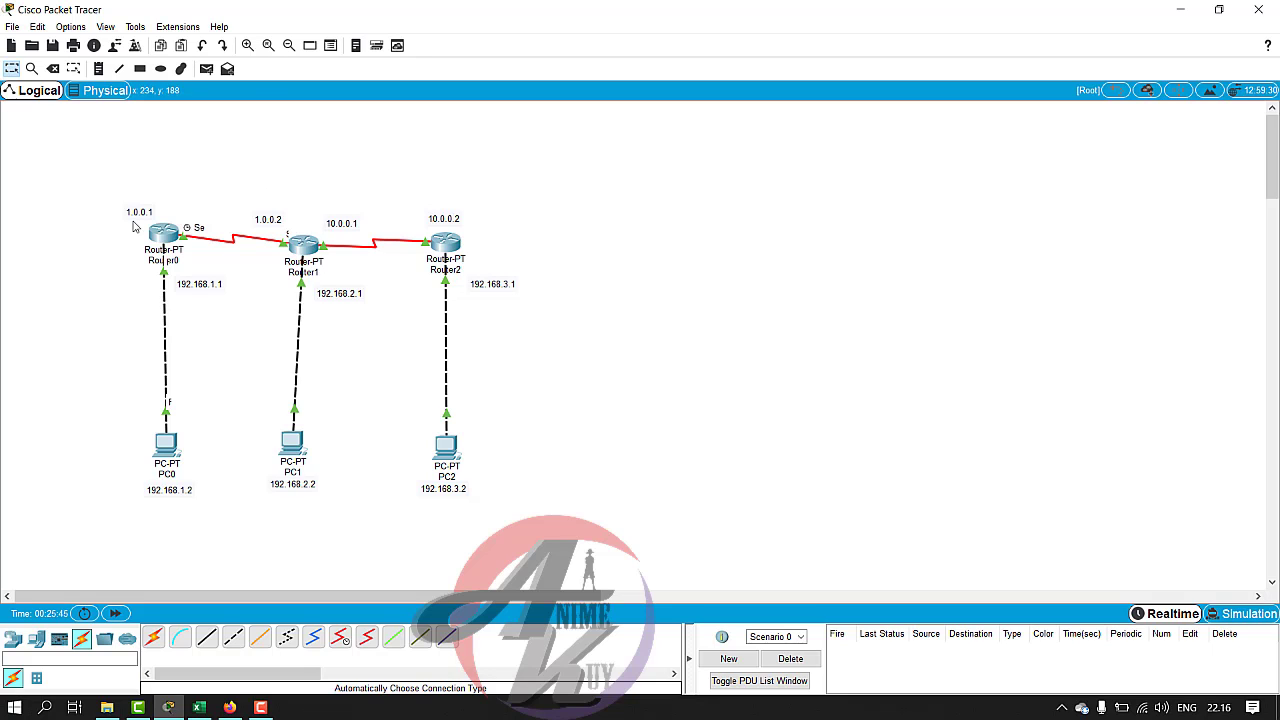
# On Router1, exit interface configuration with ex, add ip route 192.168.1.0 255.255.255.0 1.0.0.1, and close the window.
pyautogui.click(306, 252)
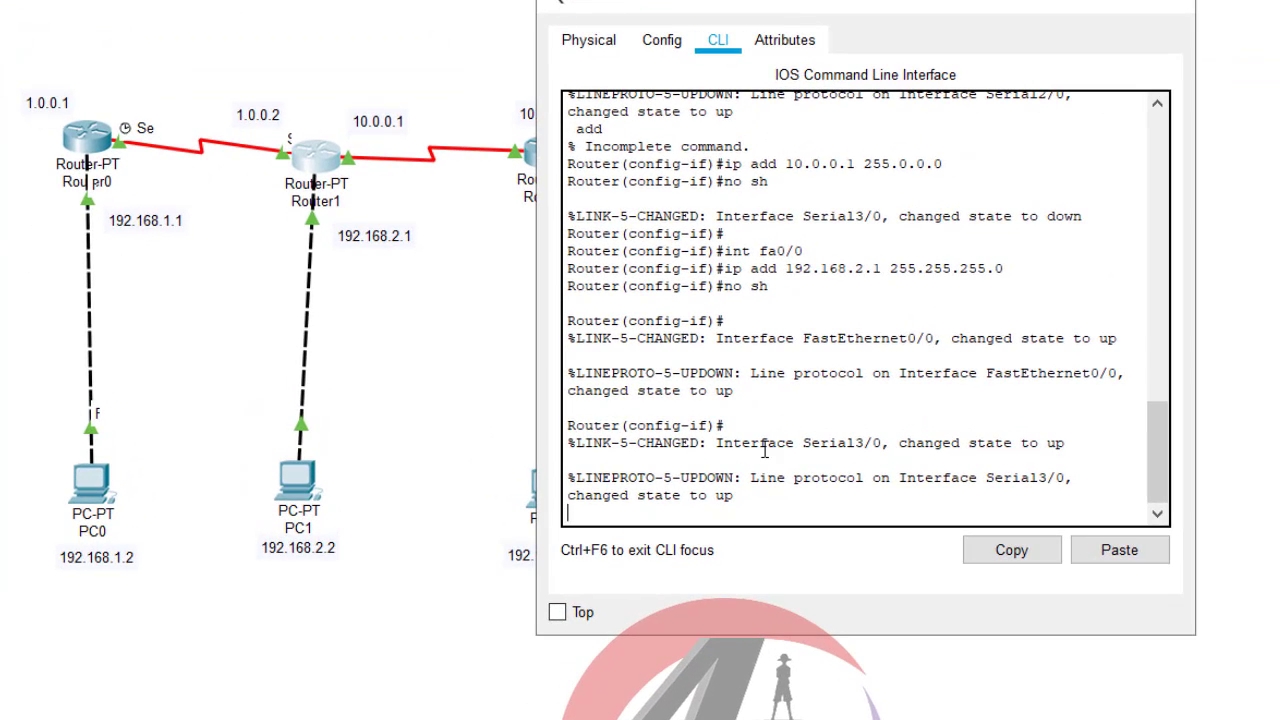
pyautogui.press('Return')
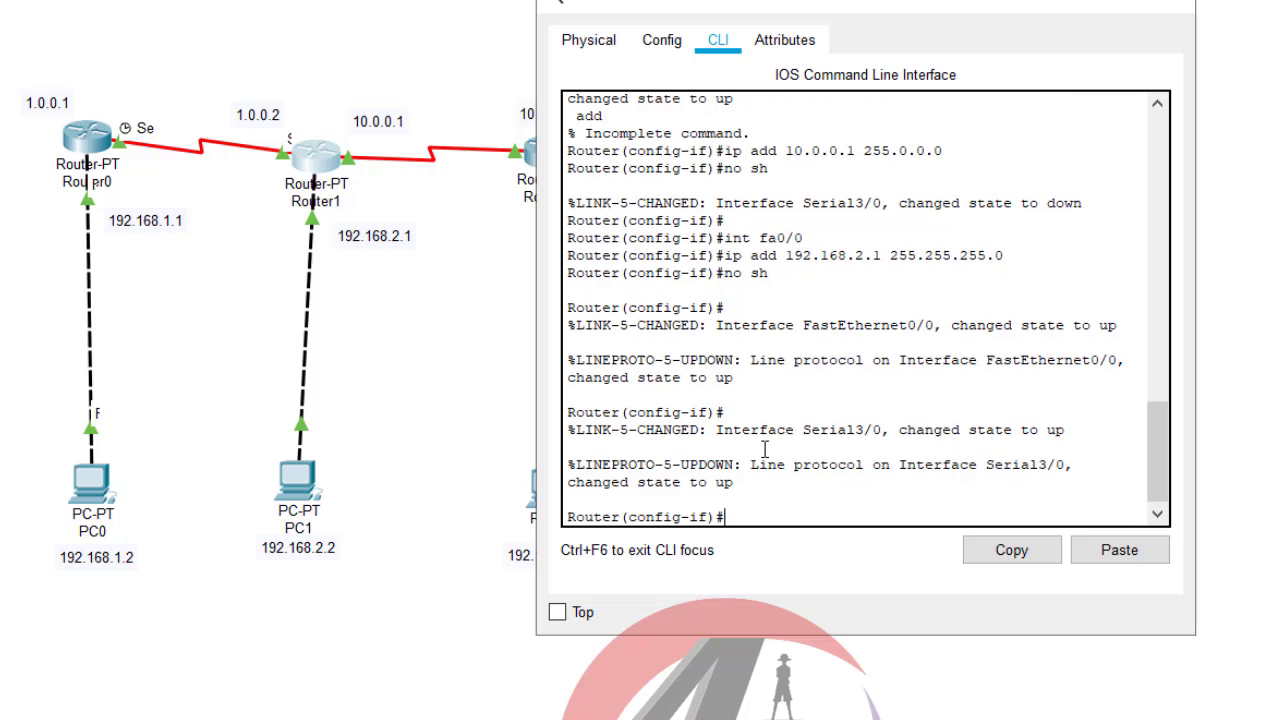
pyautogui.press('Return')
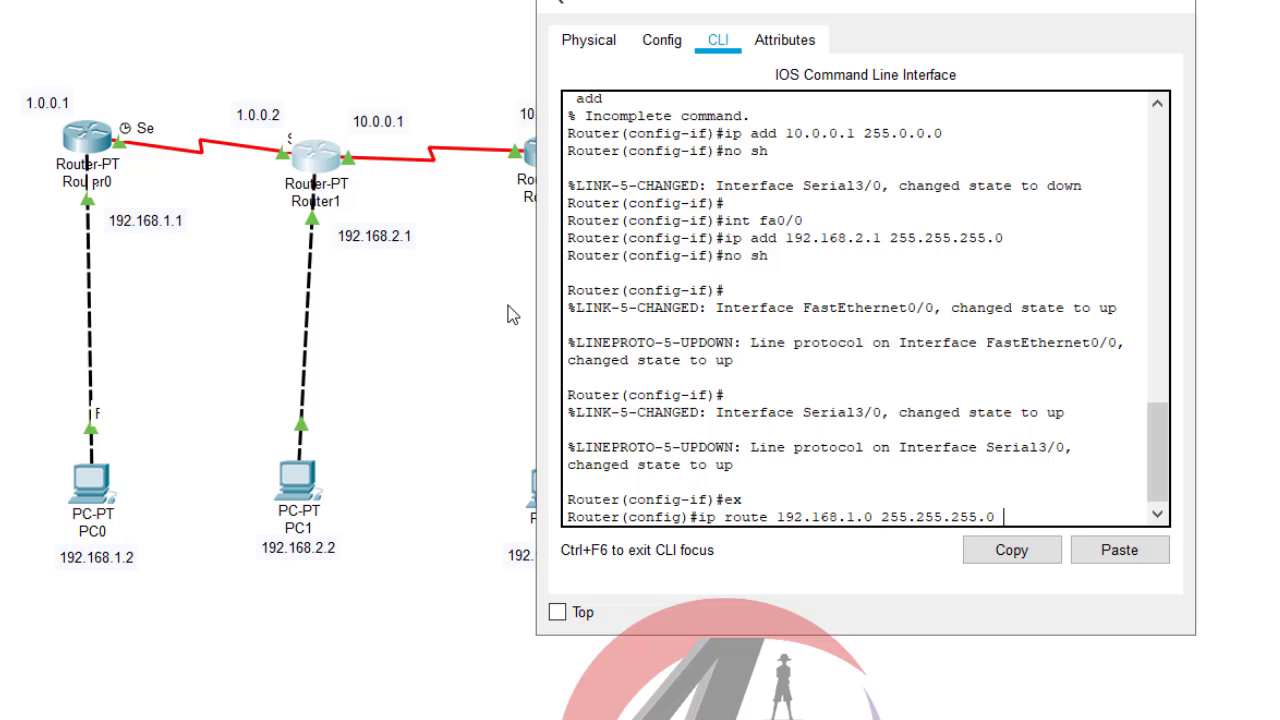
pyautogui.write('0.0.1')
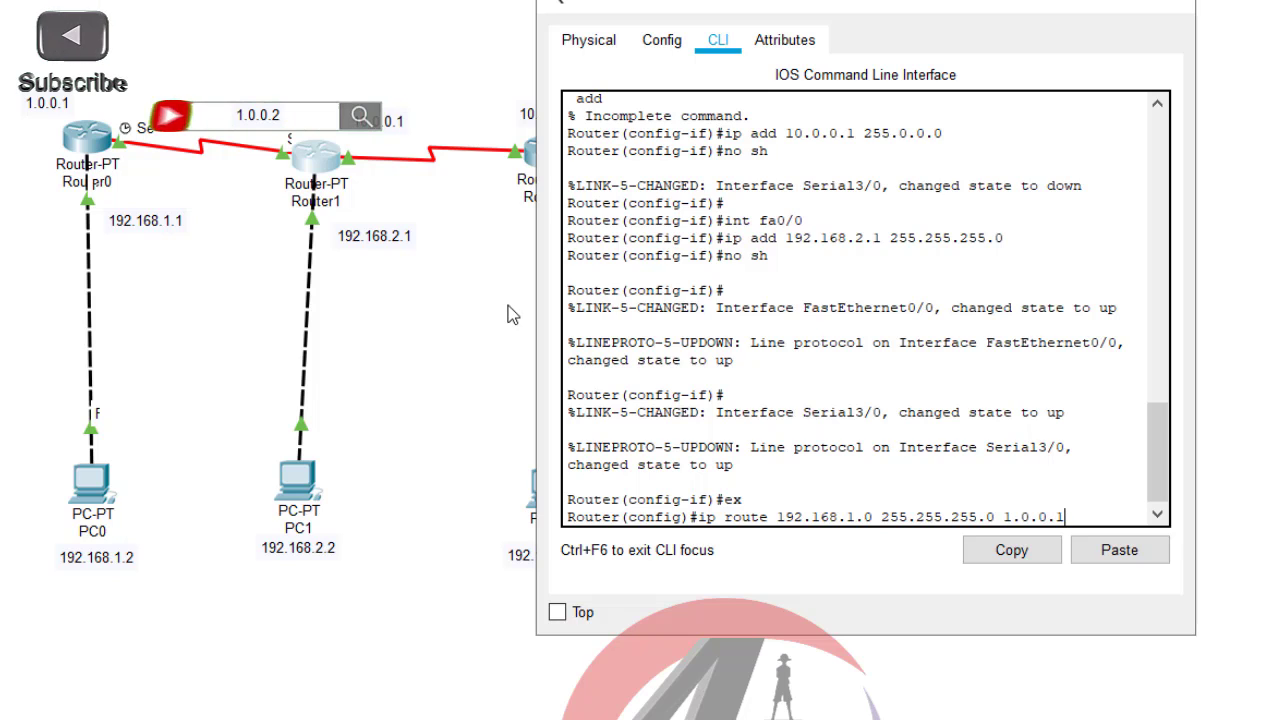
pyautogui.press('Return')
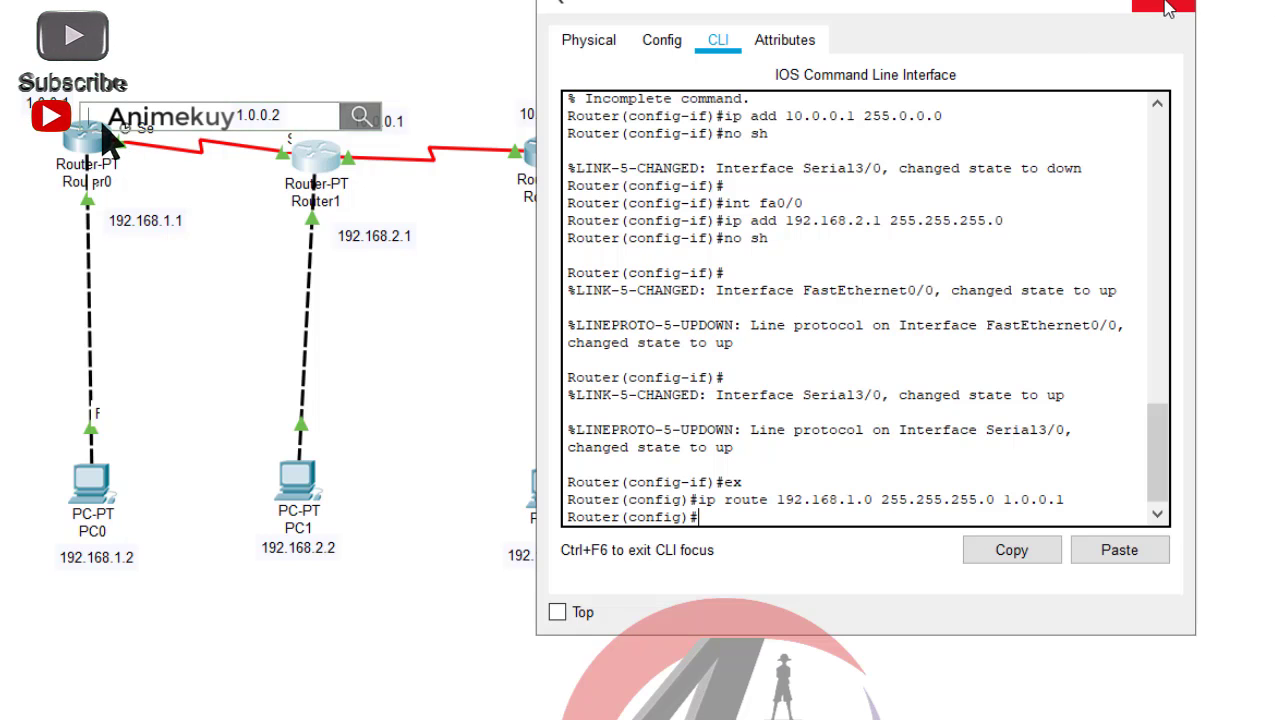
pyautogui.click(1170, 8)
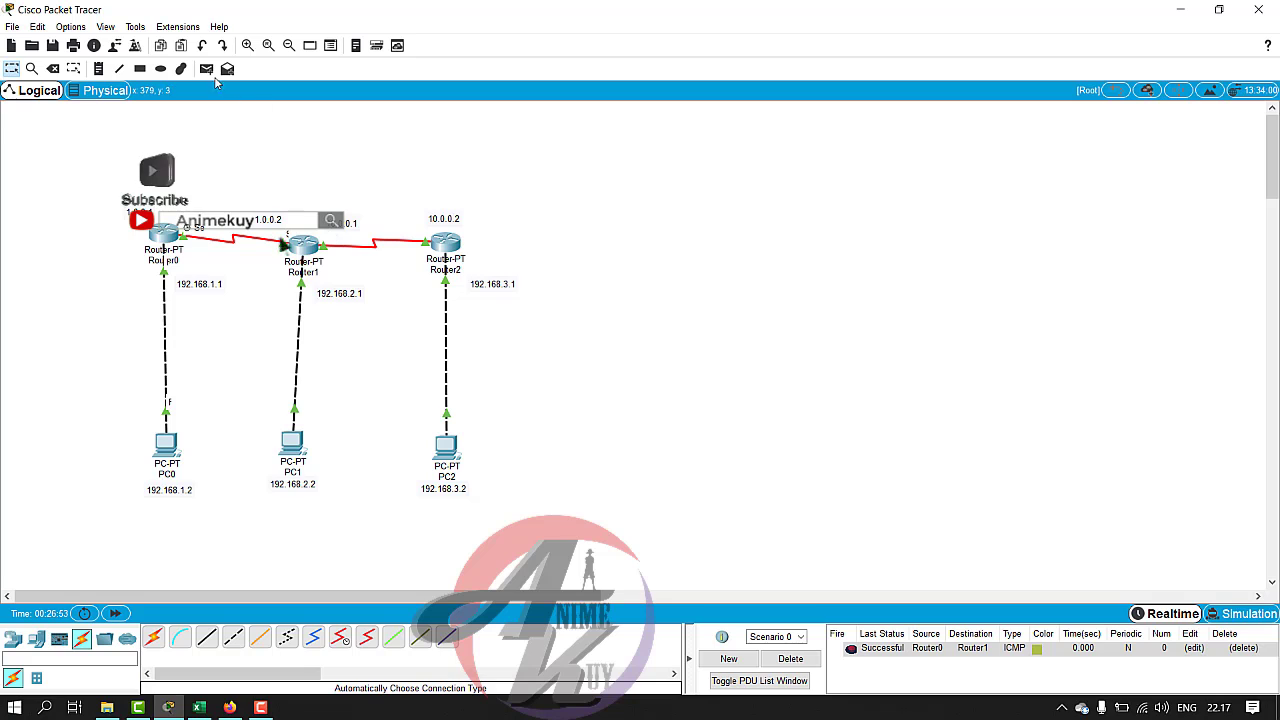
# Send one simple PDU from PC0 to Router1 and another from PC0 to PC1.
pyautogui.click(206, 68)
pyautogui.click(166, 445)
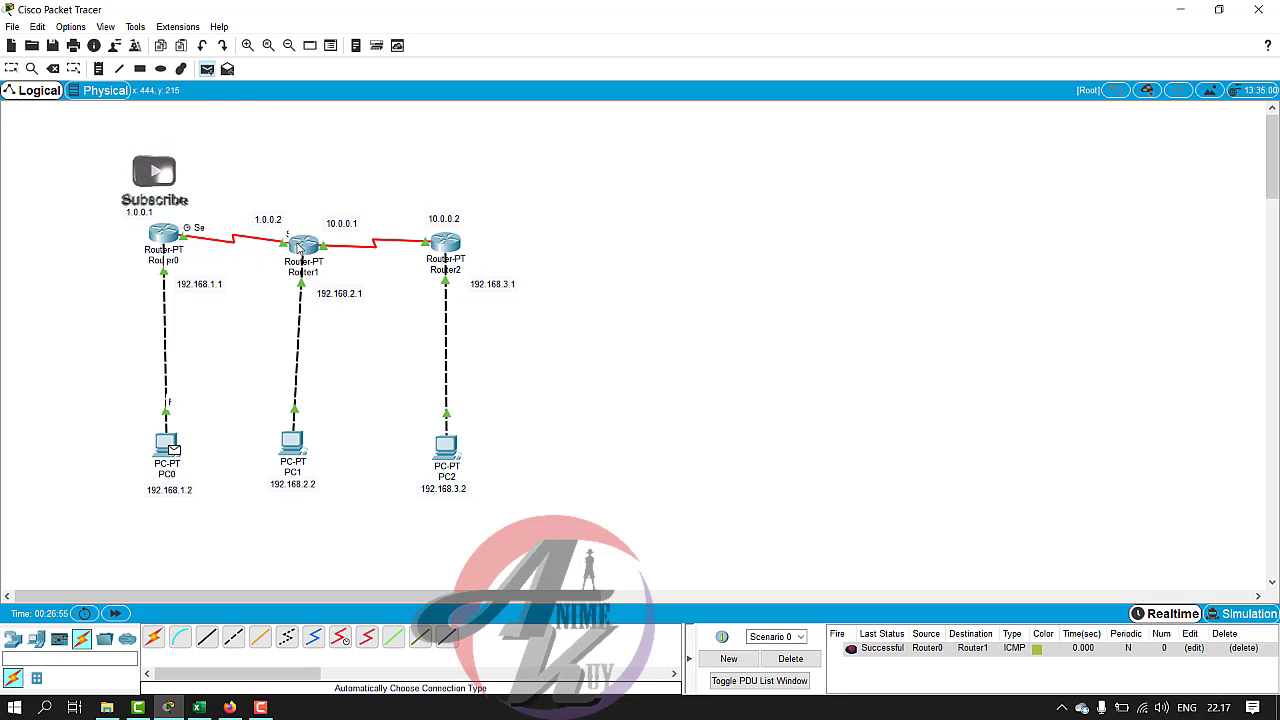
pyautogui.click(302, 244)
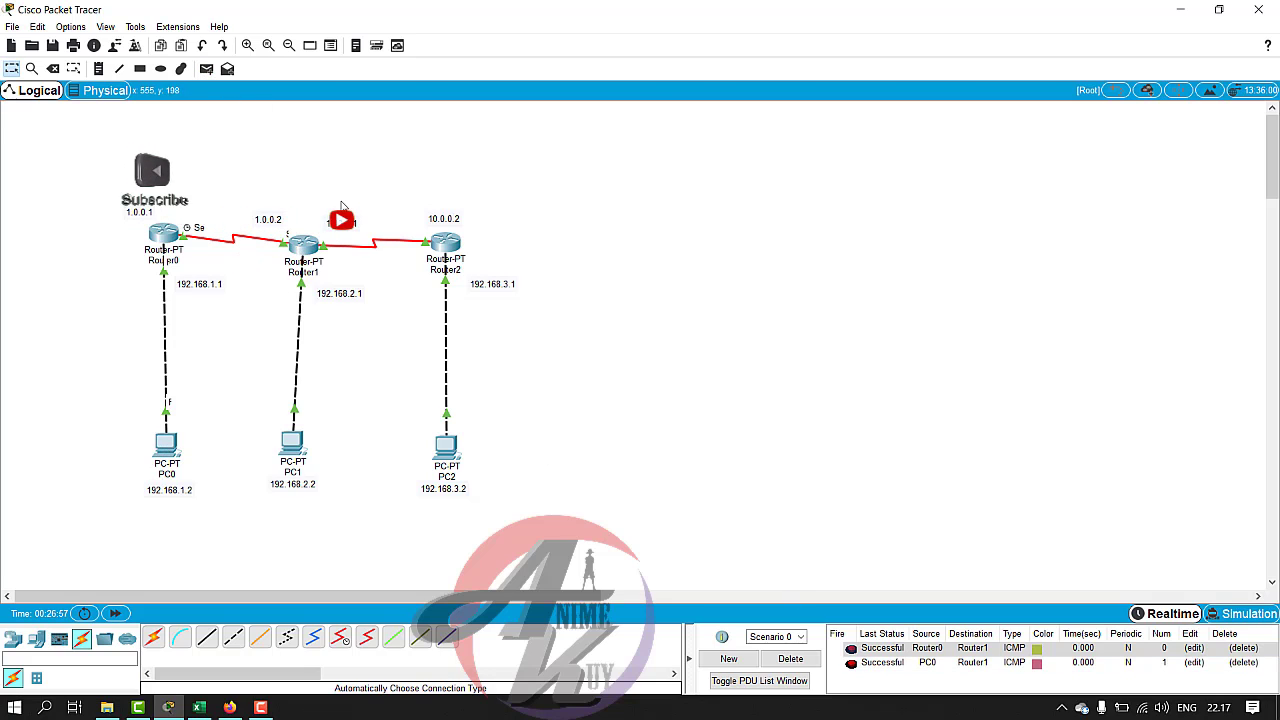
pyautogui.click(207, 69)
pyautogui.click(165, 452)
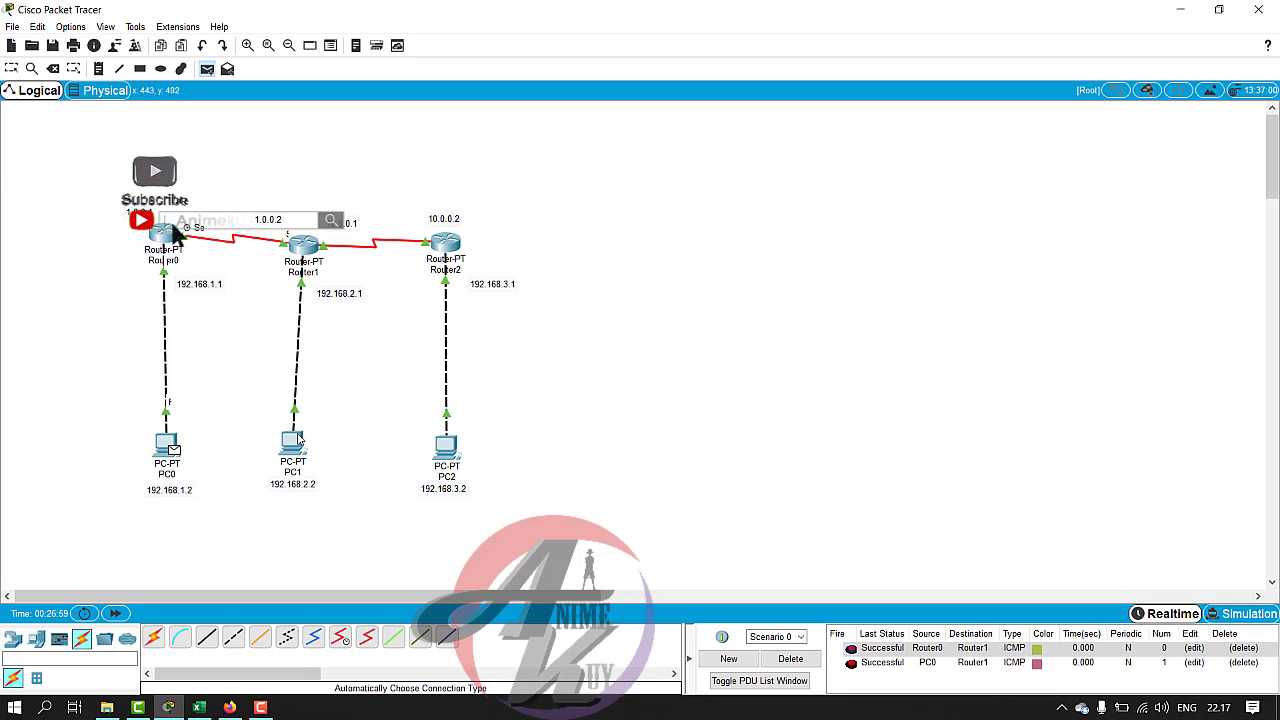
pyautogui.click(293, 437)
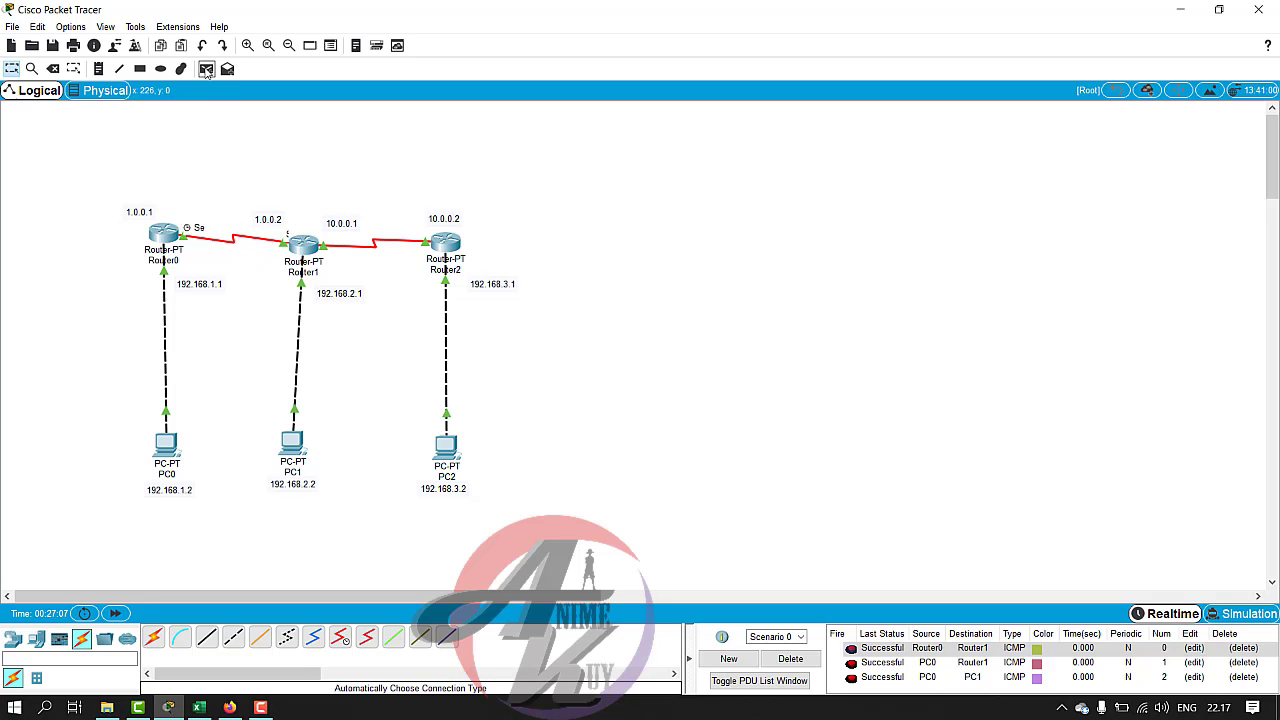
# Send a simple PDU from PC1 back to PC0 and check its entry in the PDU list.
pyautogui.click(296, 444)
pyautogui.click(170, 448)
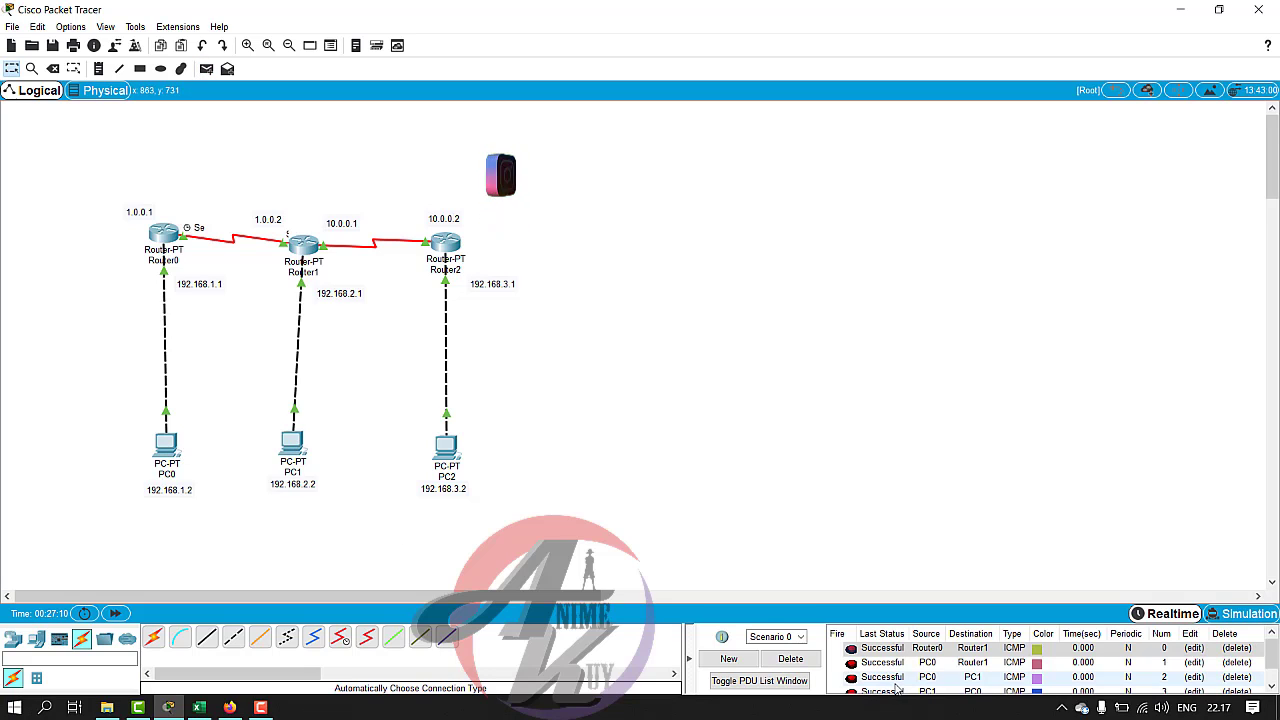
pyautogui.scroll(-1, 898, 686)
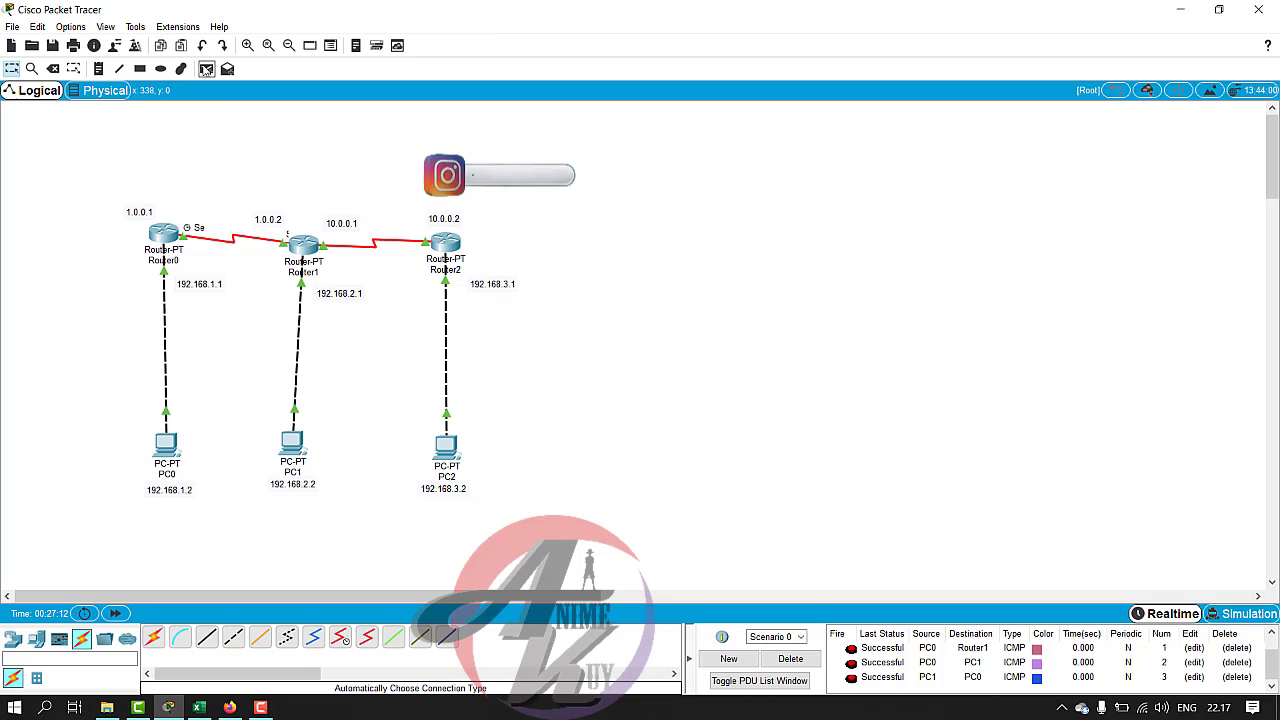
# Send a simple PDU from PC0 to Router2 twice, deleting Scenario 0 after each test to clear the PDU list.
pyautogui.click(206, 68)
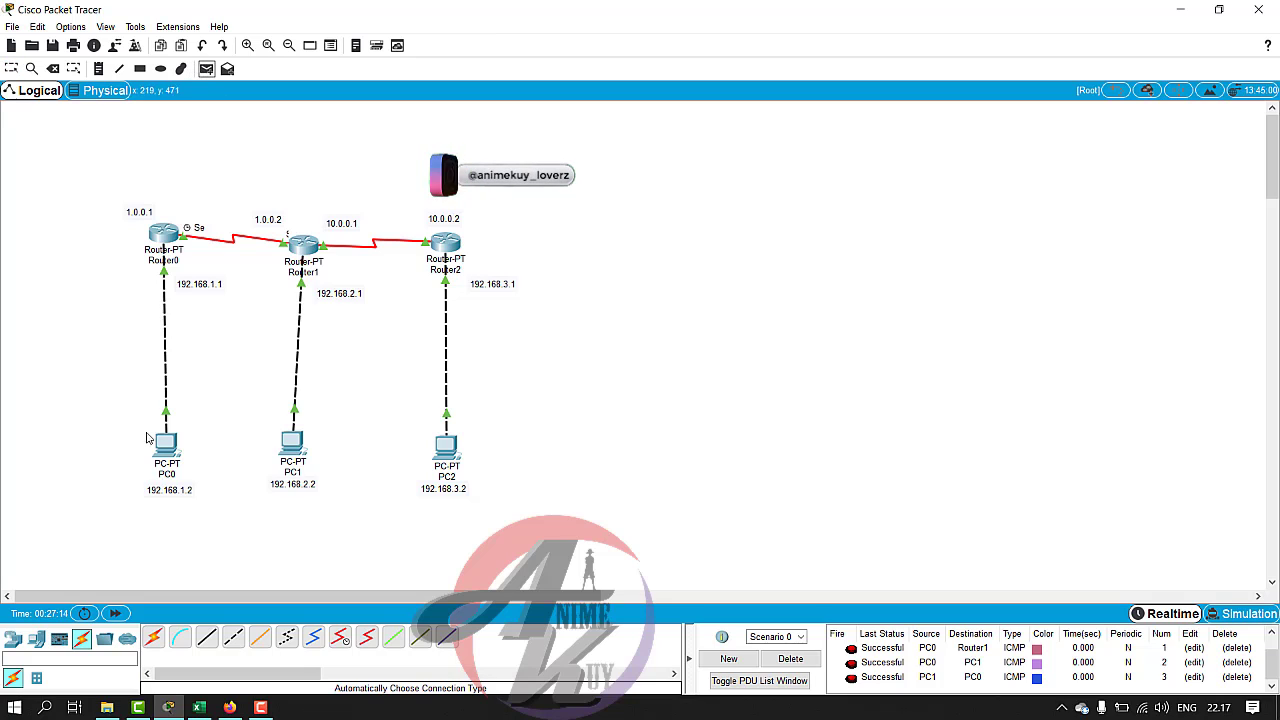
pyautogui.click(165, 448)
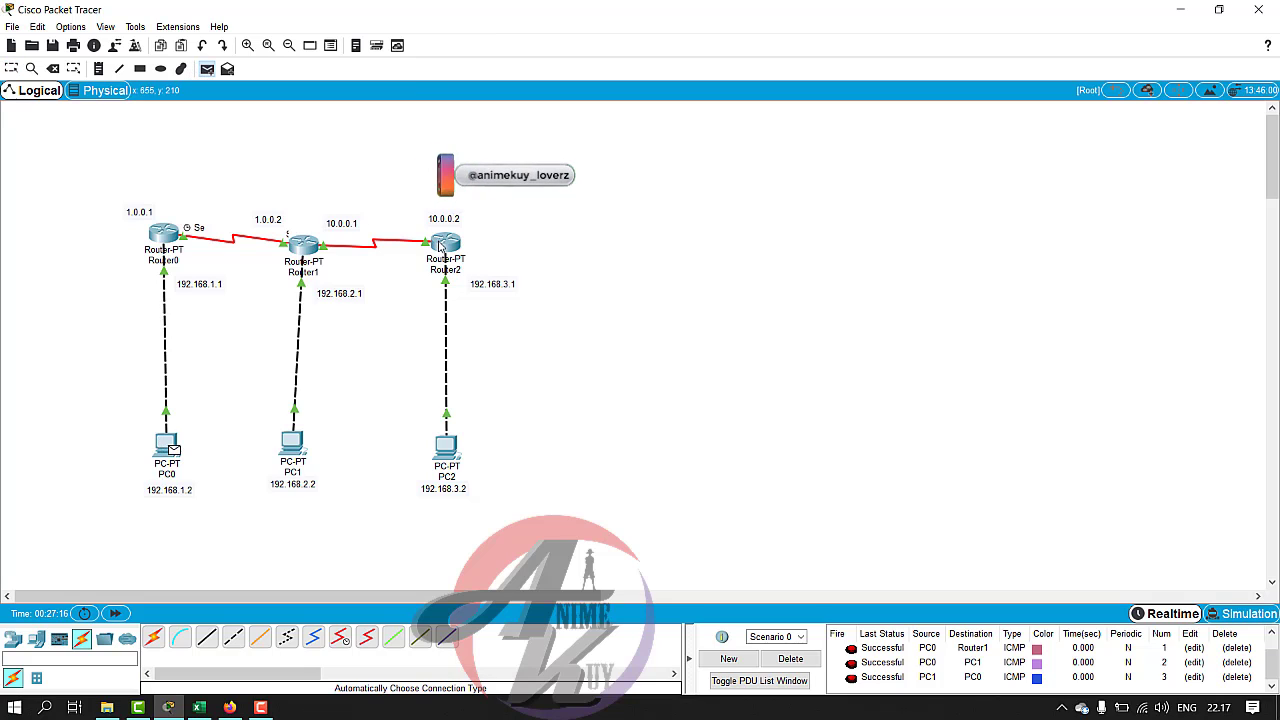
pyautogui.click(440, 245)
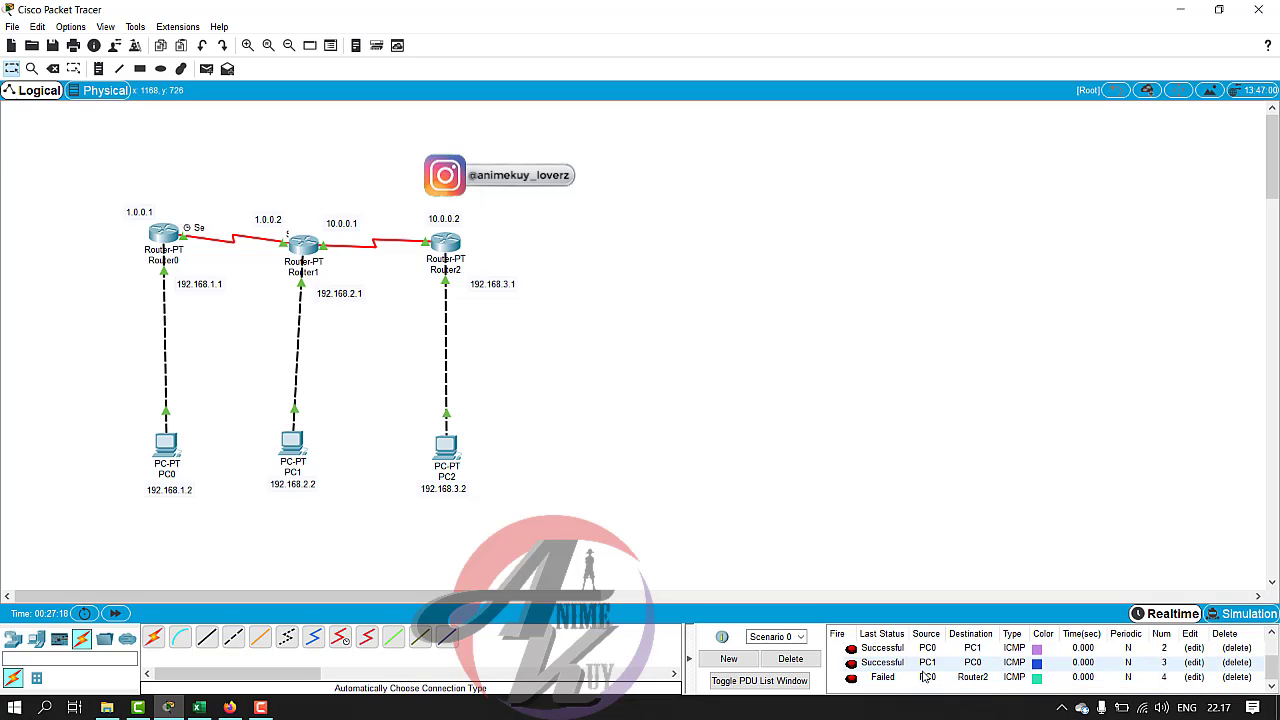
pyautogui.click(790, 658)
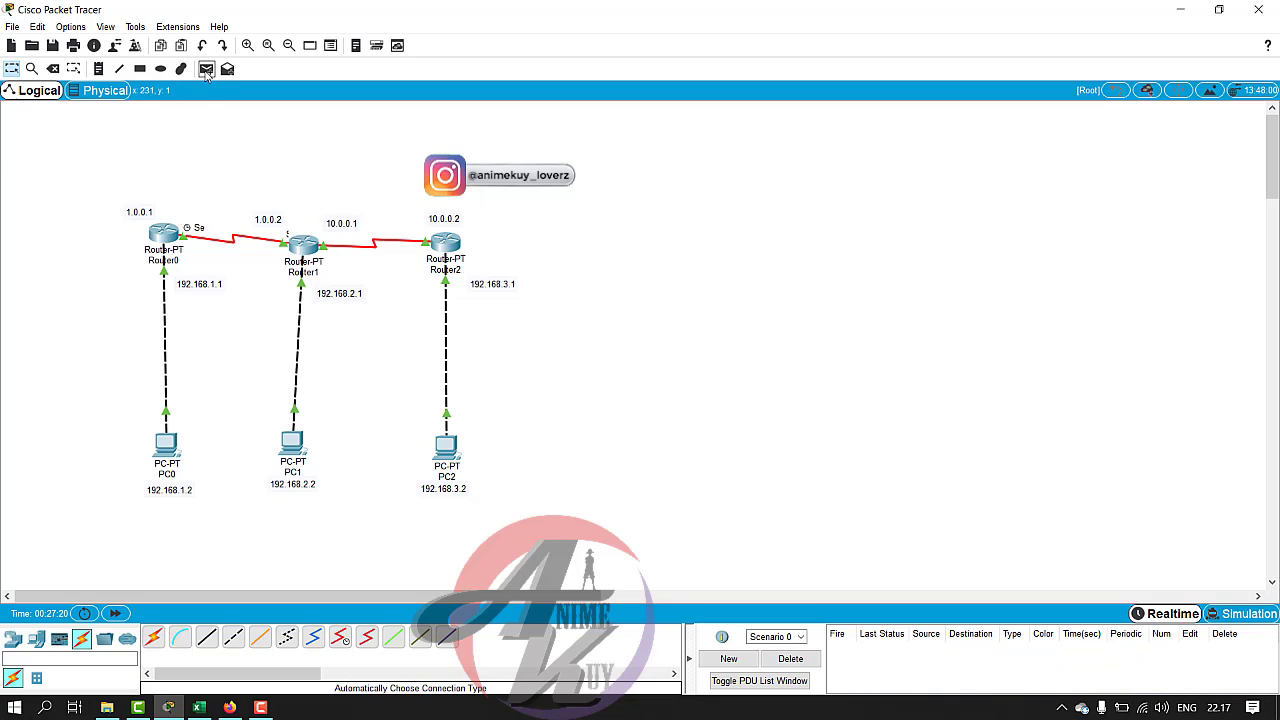
pyautogui.click(165, 442)
pyautogui.click(445, 244)
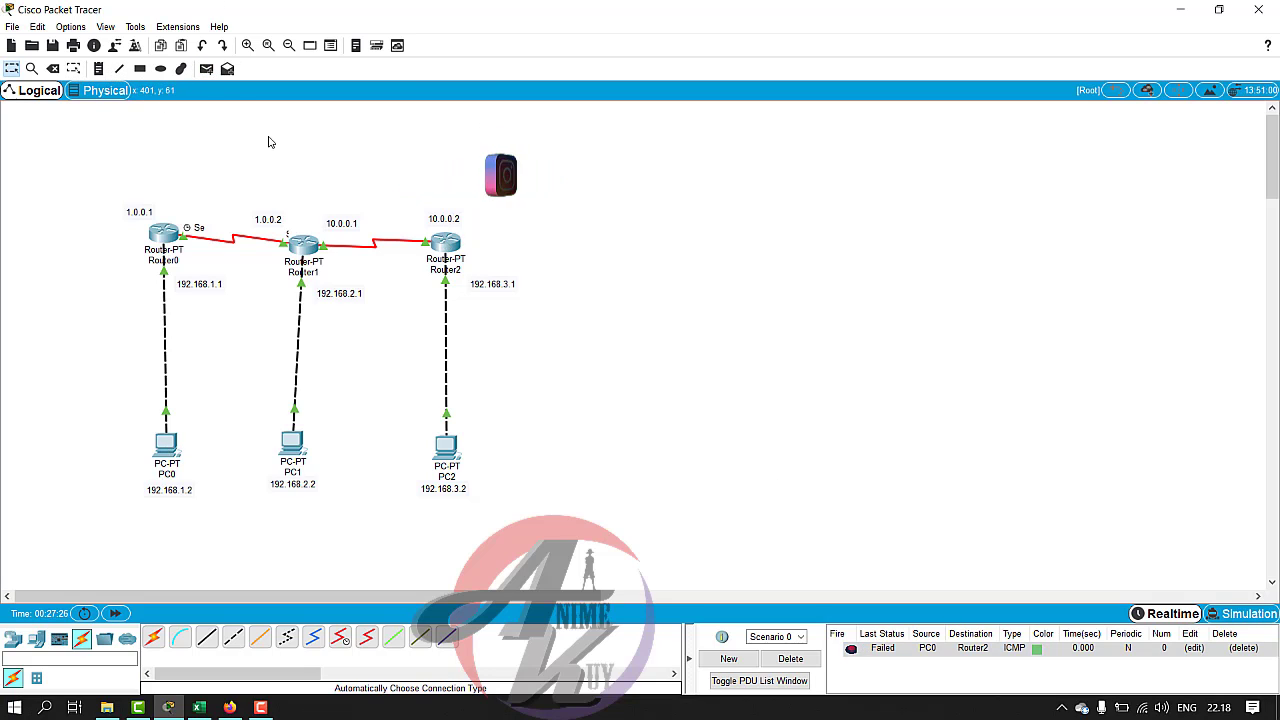
pyautogui.click(784, 661)
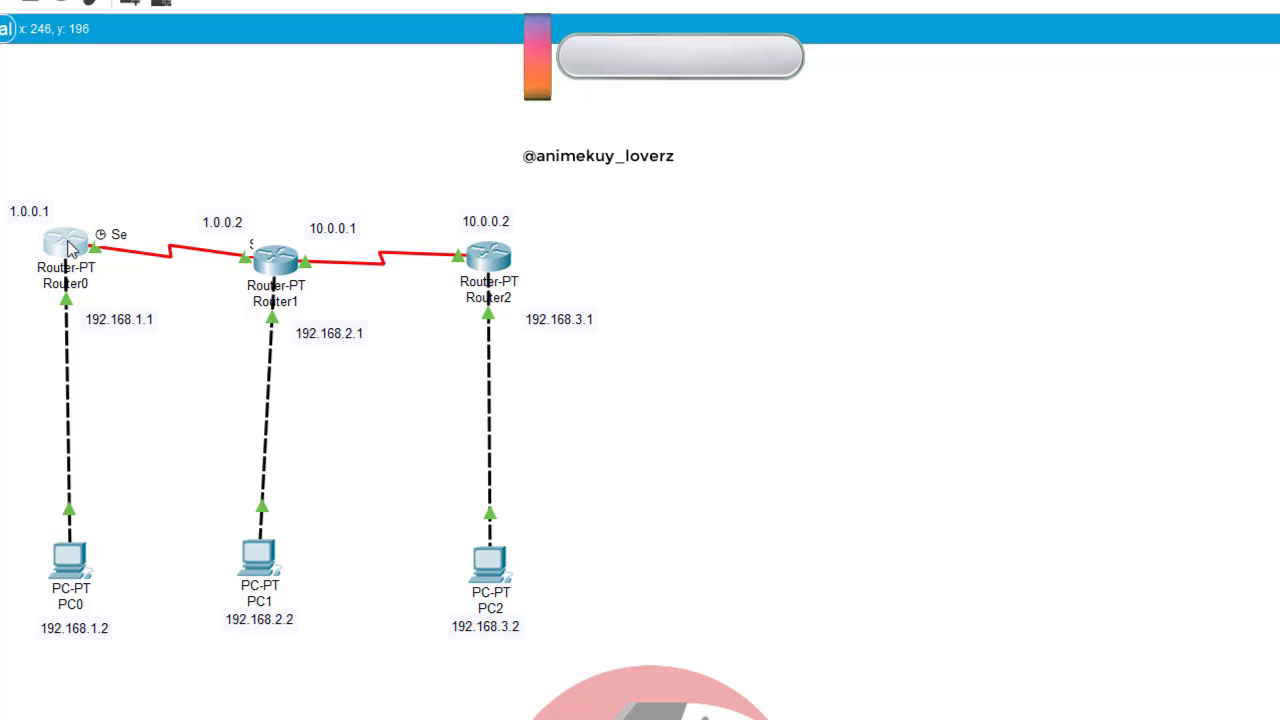
# On Router0's command line, add the static route ip route 192.168.3.0 255.255.255.0 10.0.0.2 and minimize the router's window.
pyautogui.click(70, 248)
pyautogui.moveTo(709, 114); pyautogui.dragTo(823, 120)
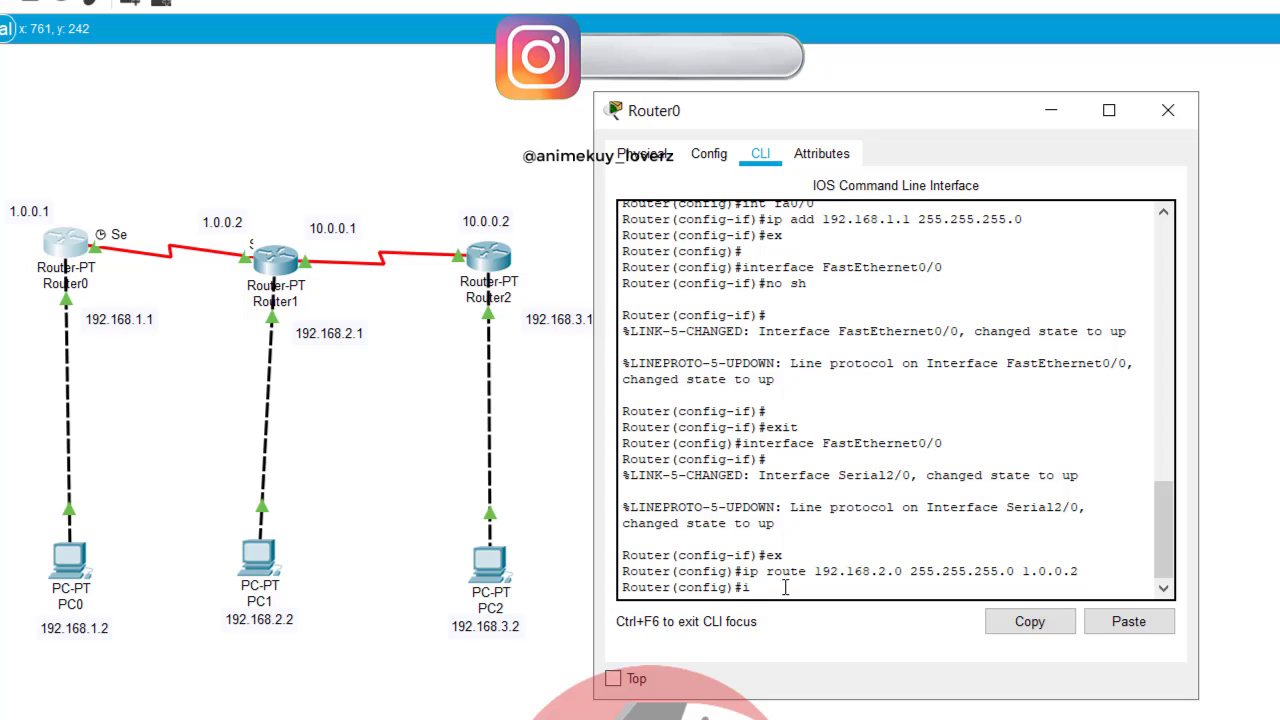
pyautogui.write('route')
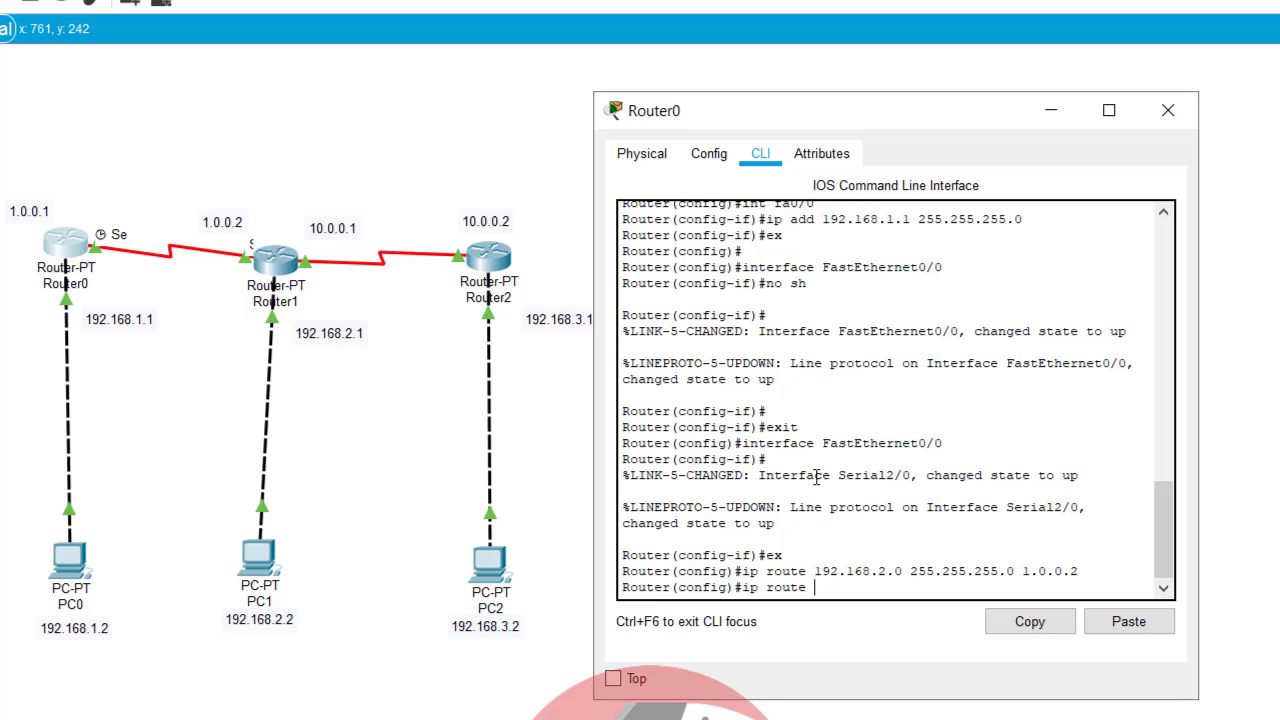
pyautogui.moveTo(865, 128); pyautogui.dragTo(903, 124)
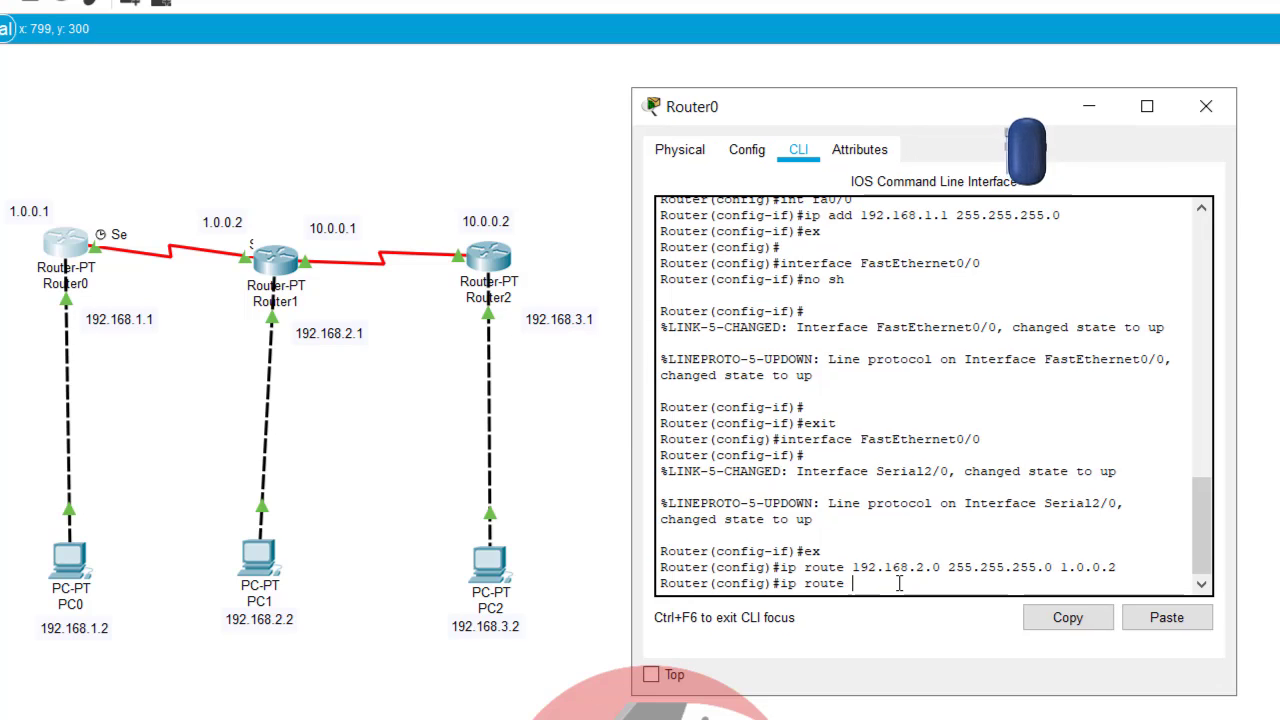
pyautogui.write('192.1685')
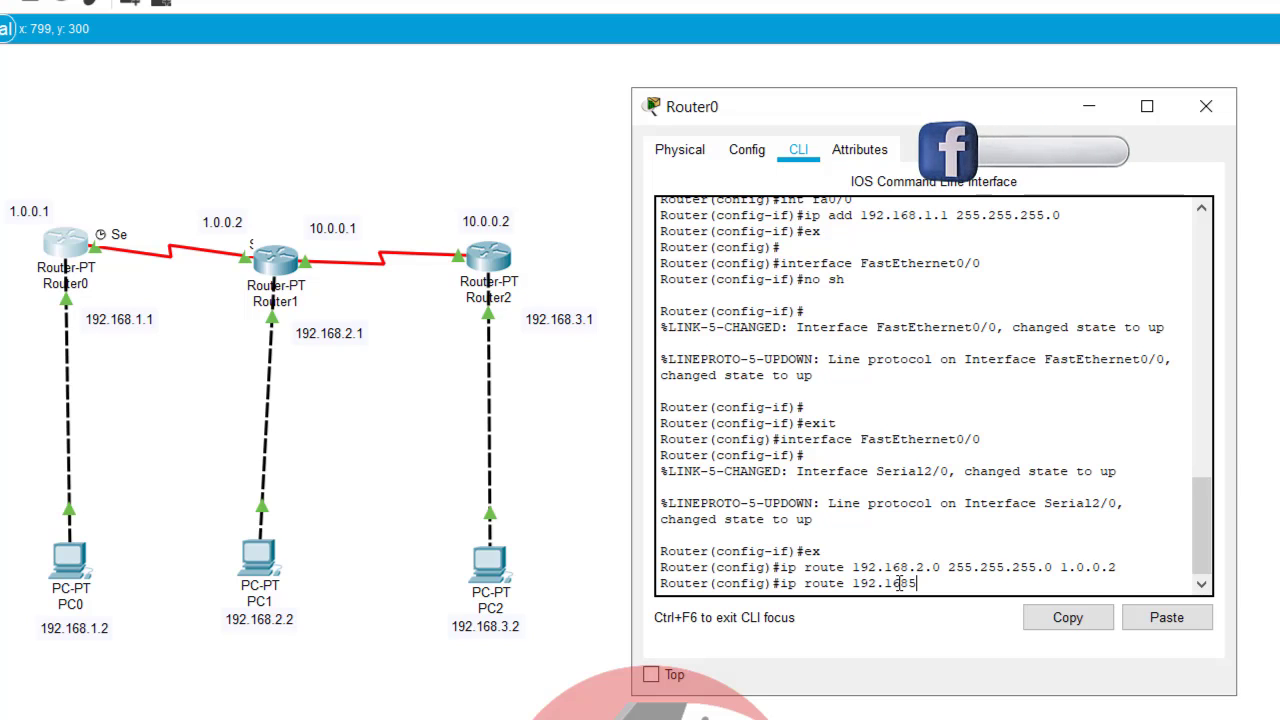
pyautogui.press('BackSpace')
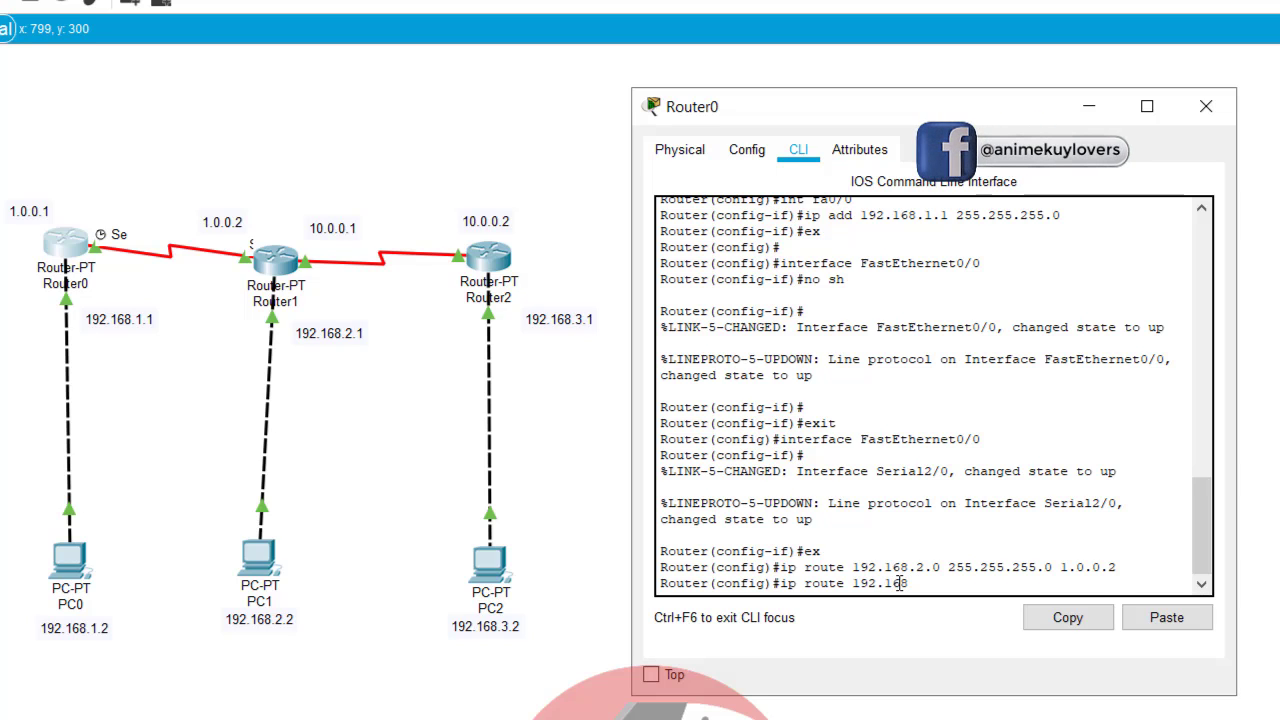
pyautogui.write('.3.0')
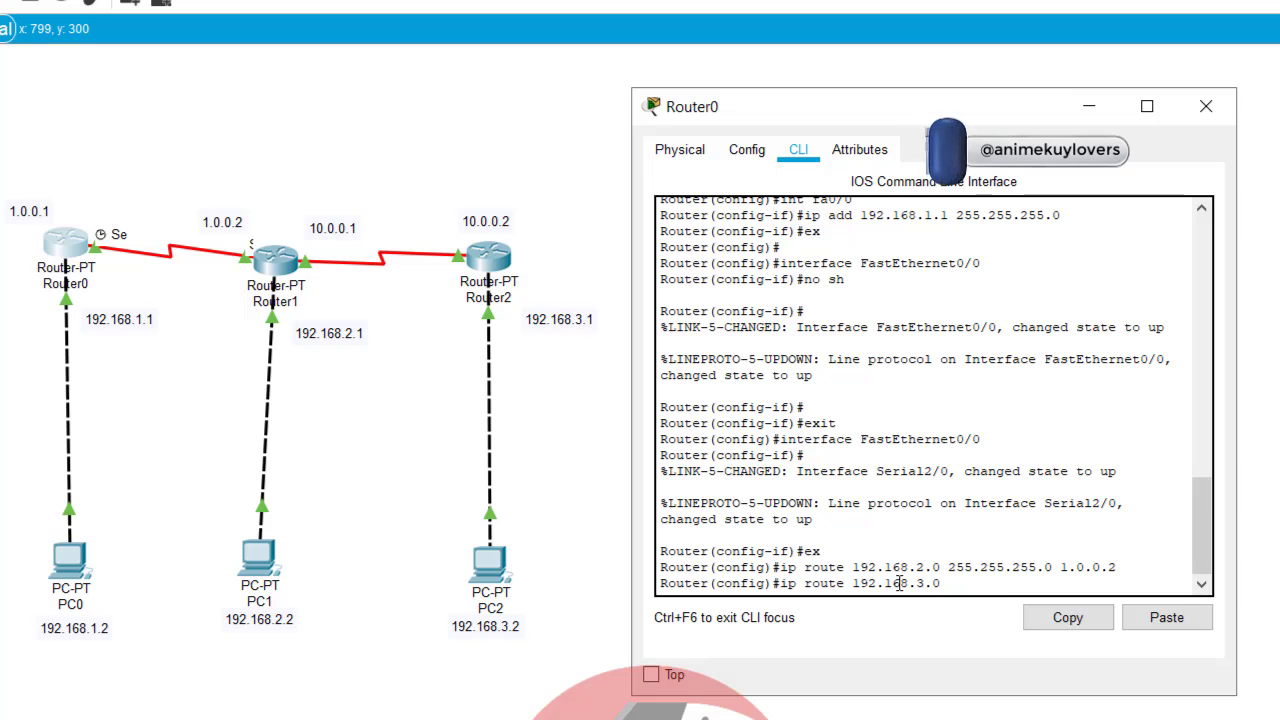
pyautogui.write(' 255.255.255.0')
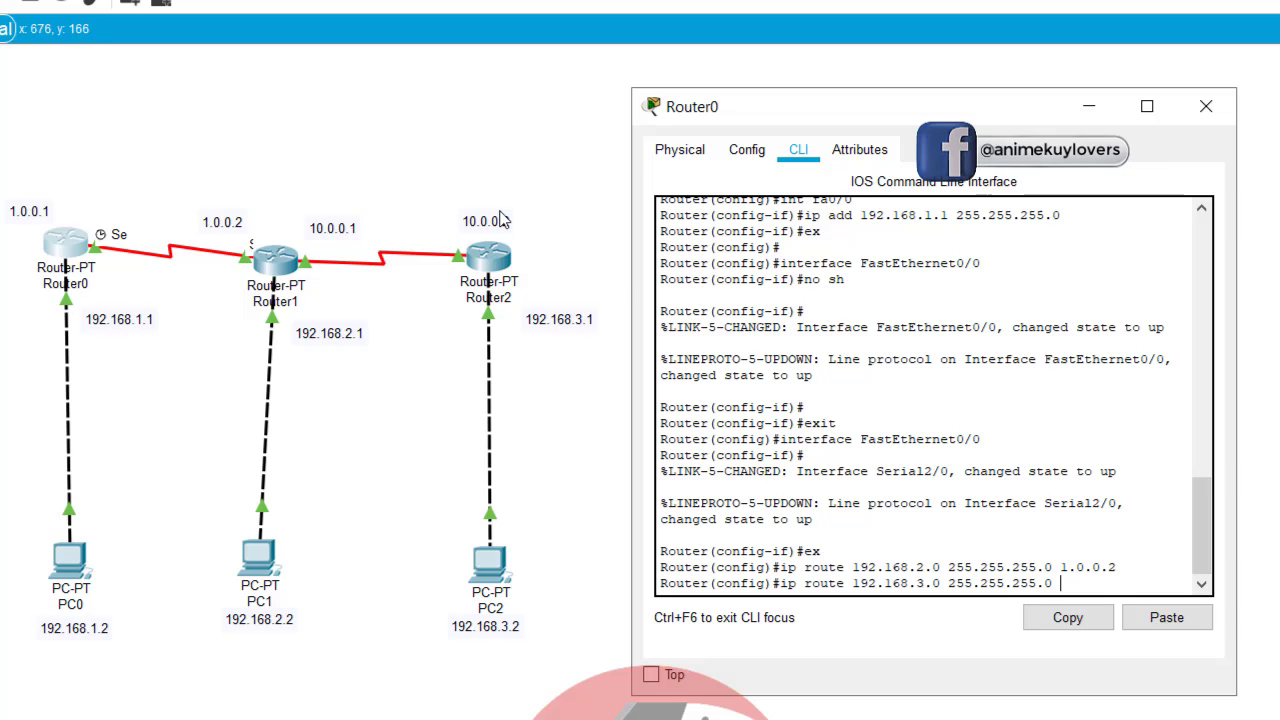
pyautogui.write('10.0.0.2')
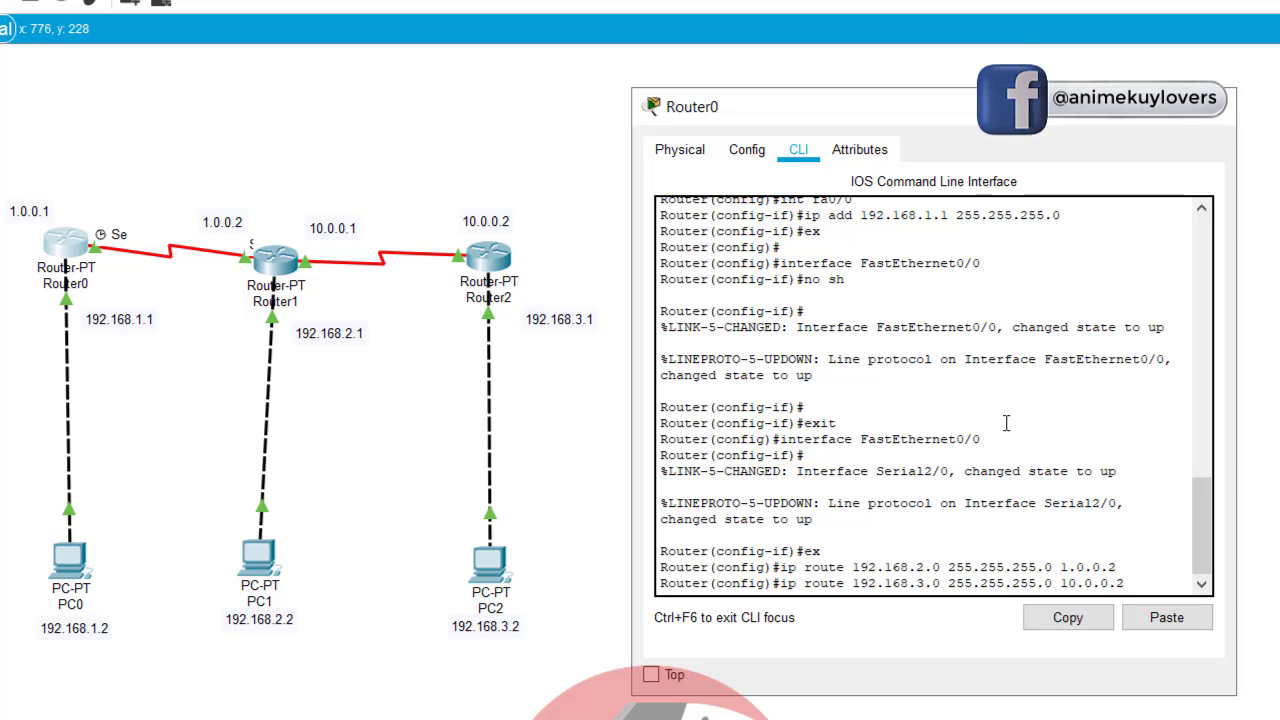
pyautogui.press('Return')
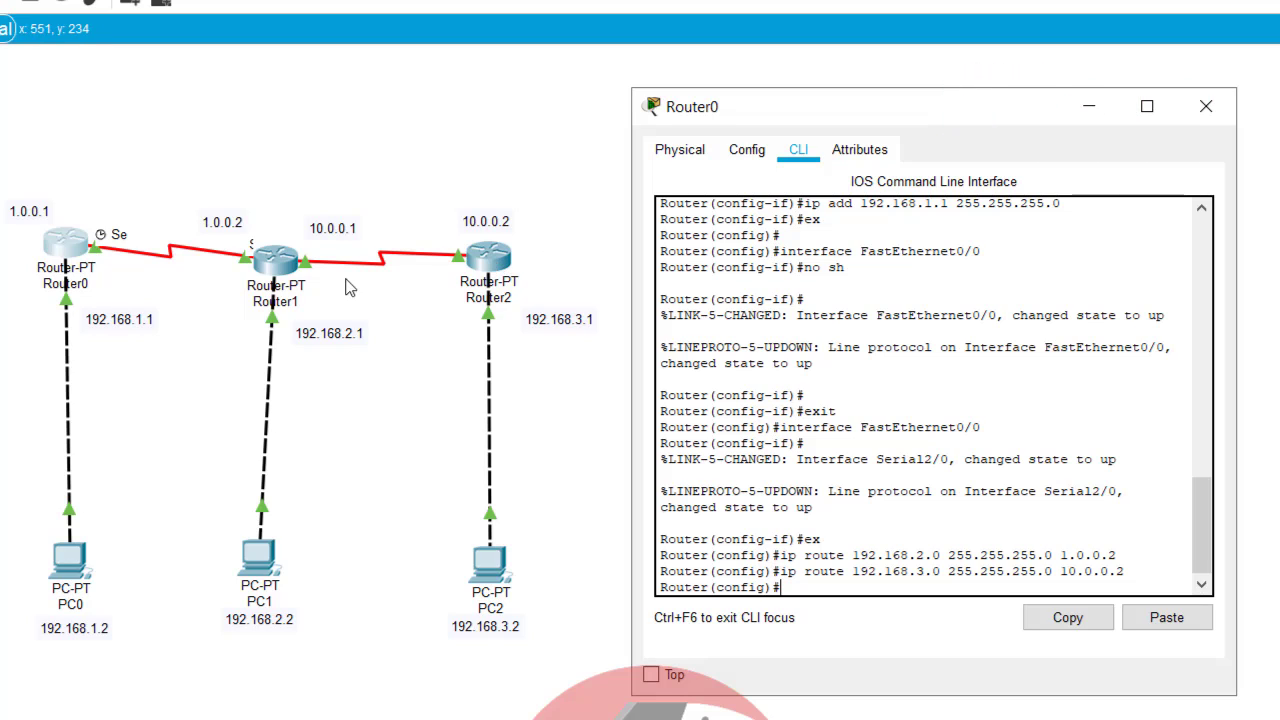
pyautogui.click(1088, 110)
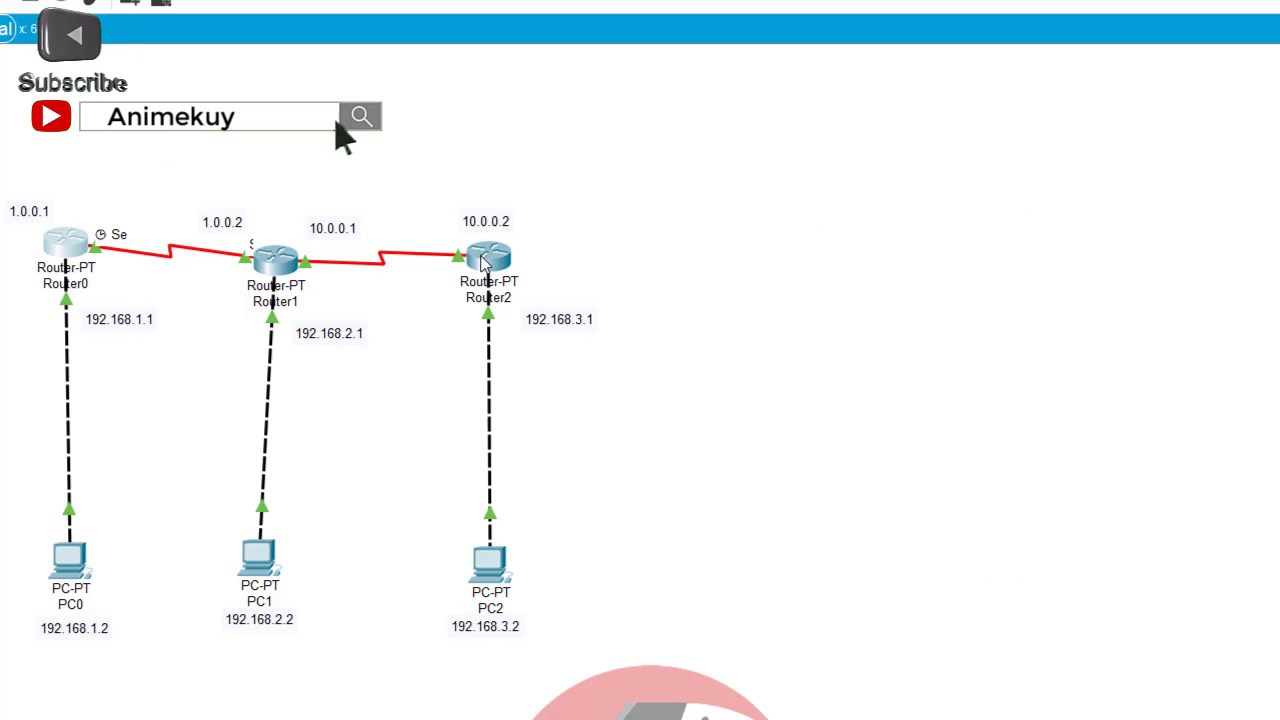
# On Router2's command line, add the static route ip route 192.168.1.0 255.255.255.0 1.0.0.1 and close the router's window.
pyautogui.moveTo(484, 261)
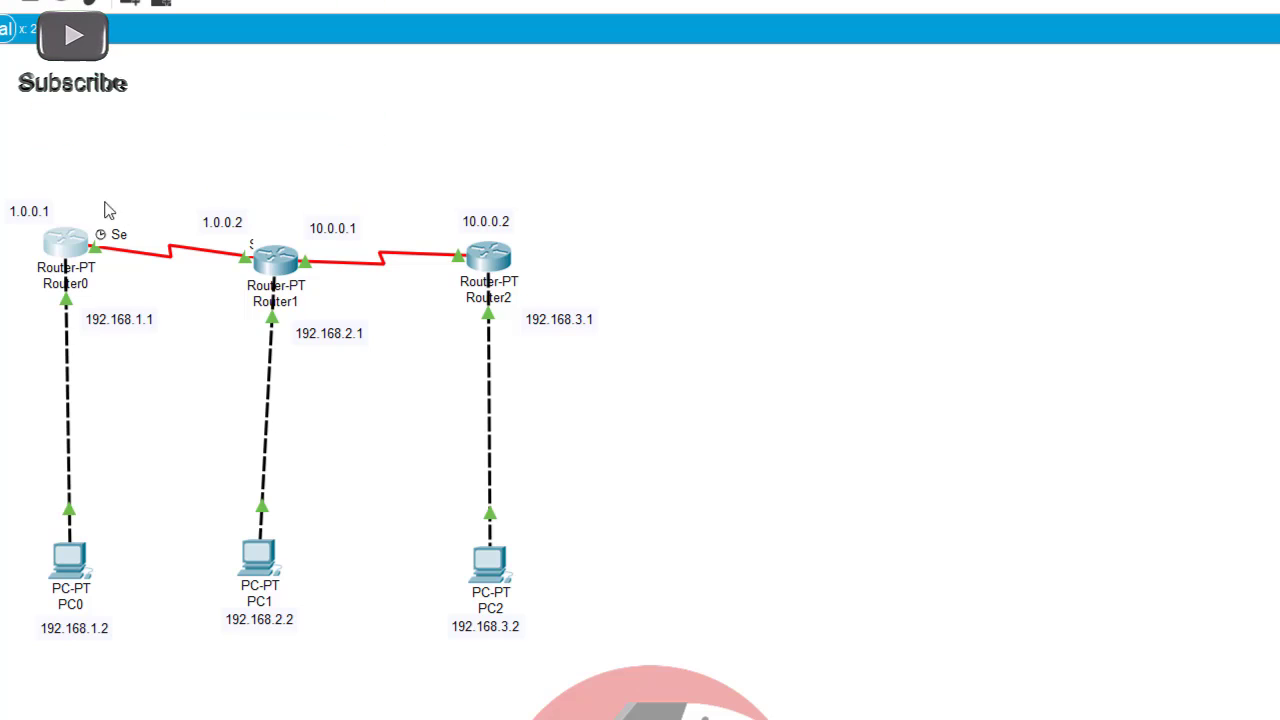
pyautogui.click(508, 268)
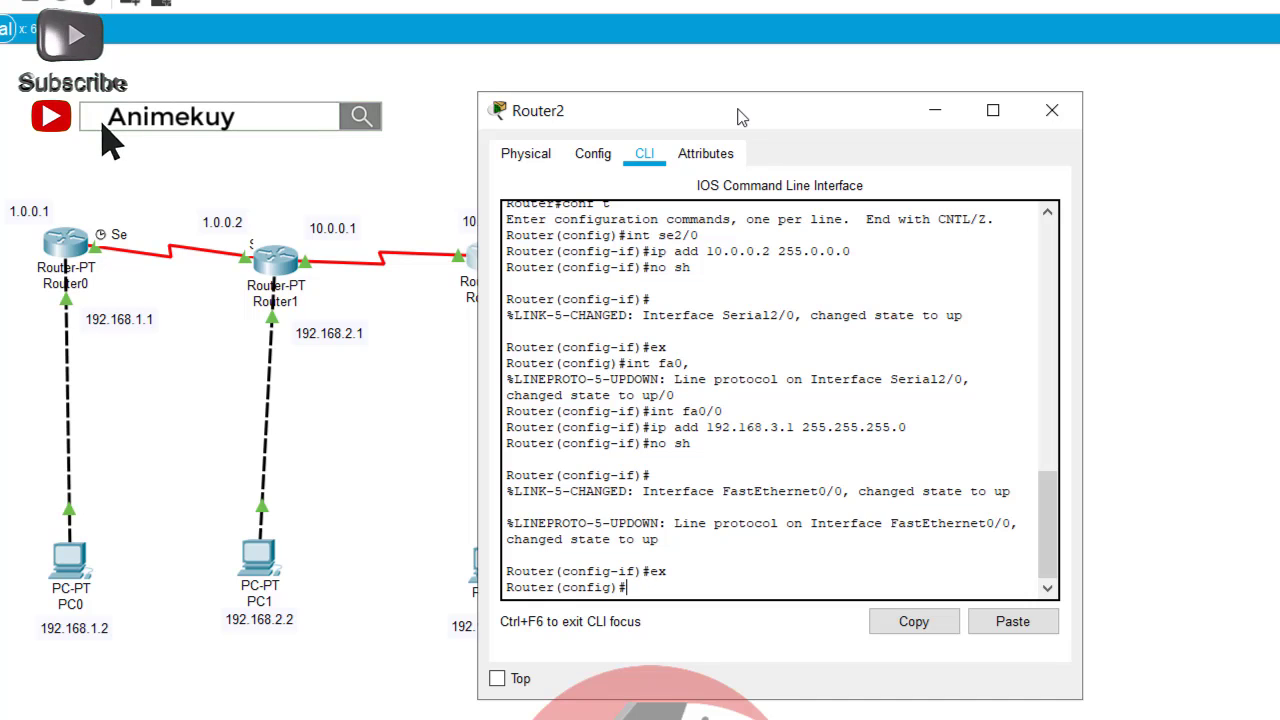
pyautogui.moveTo(733, 115); pyautogui.dragTo(824, 106)
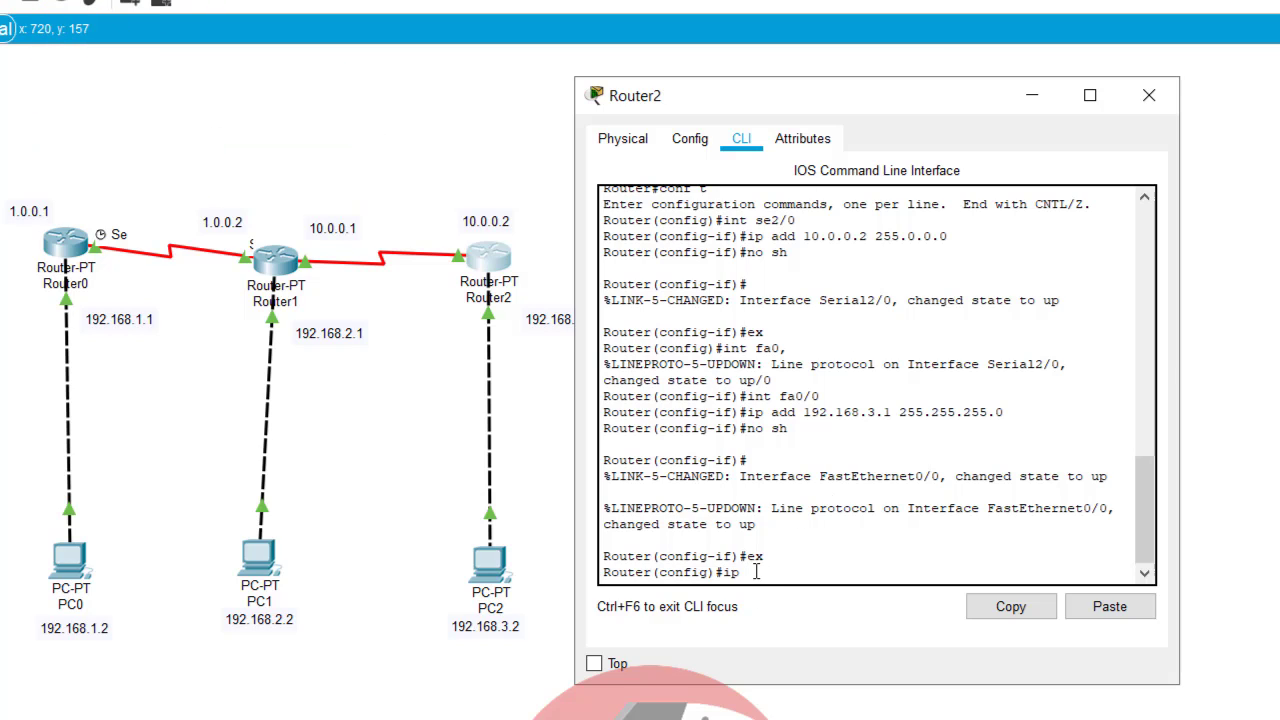
pyautogui.write('oute')
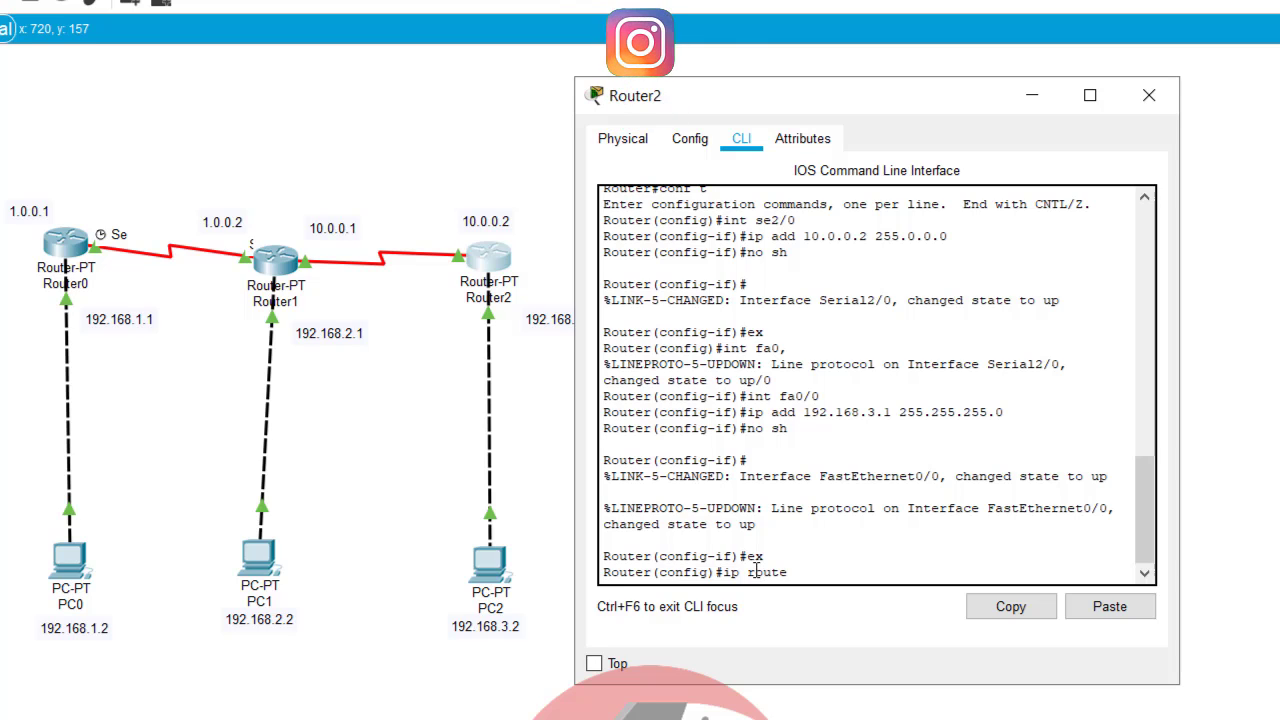
pyautogui.write(' 1')
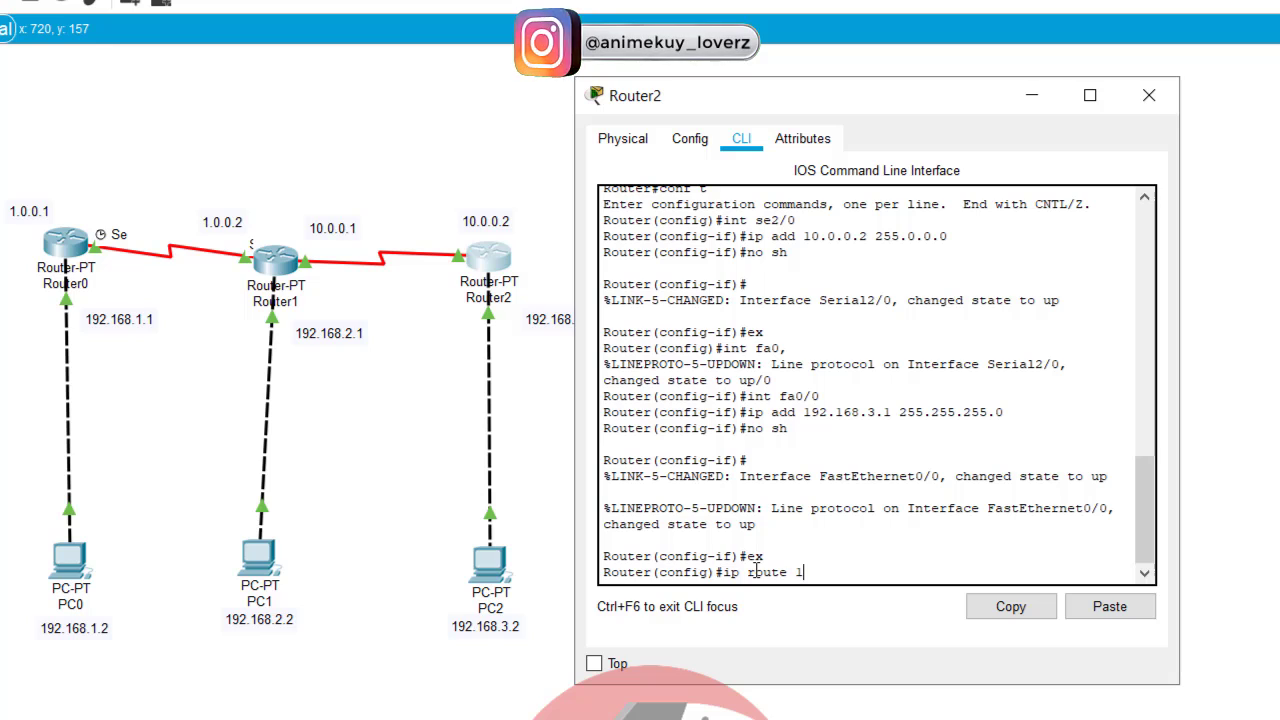
pyautogui.write('92.168.')
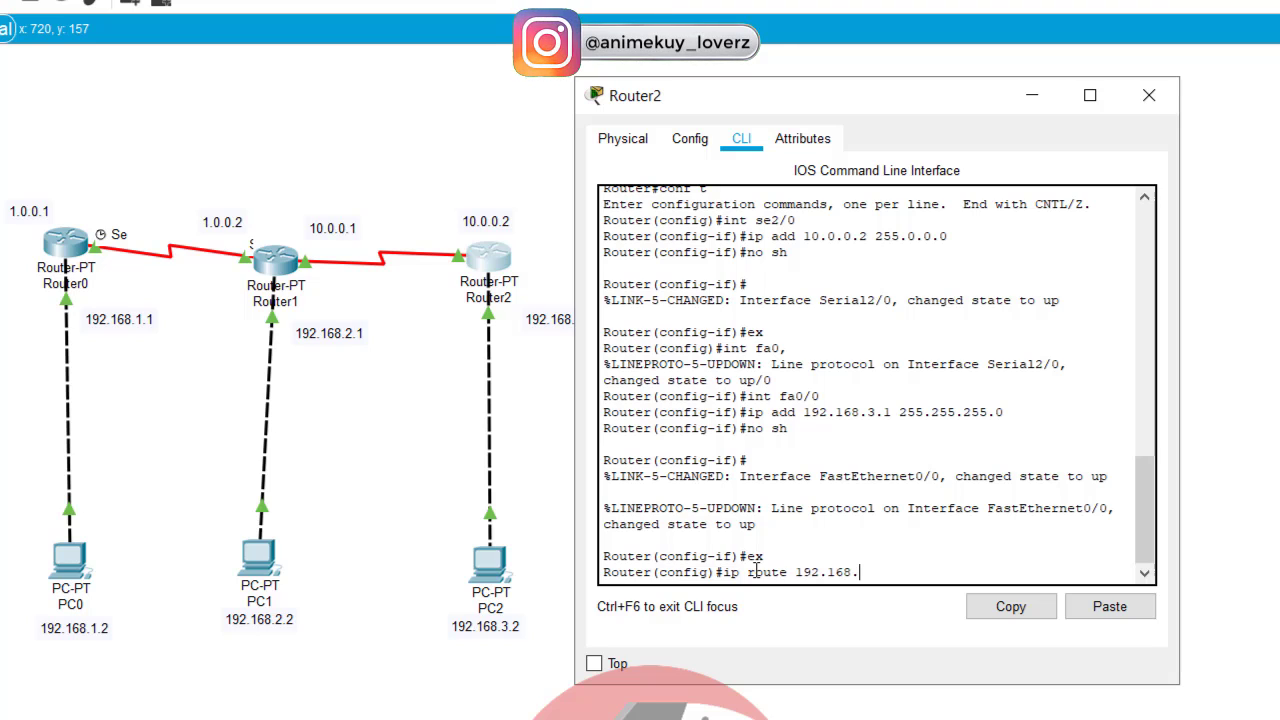
pyautogui.write('1.0')
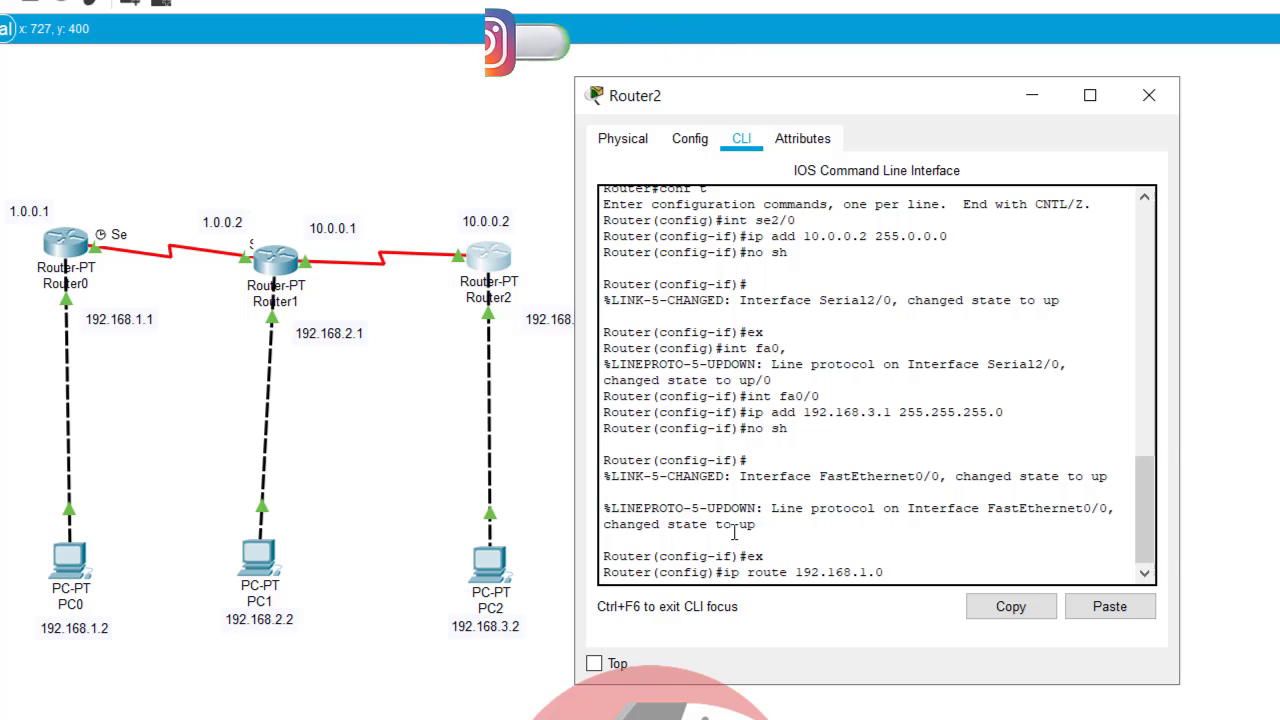
pyautogui.write('255')
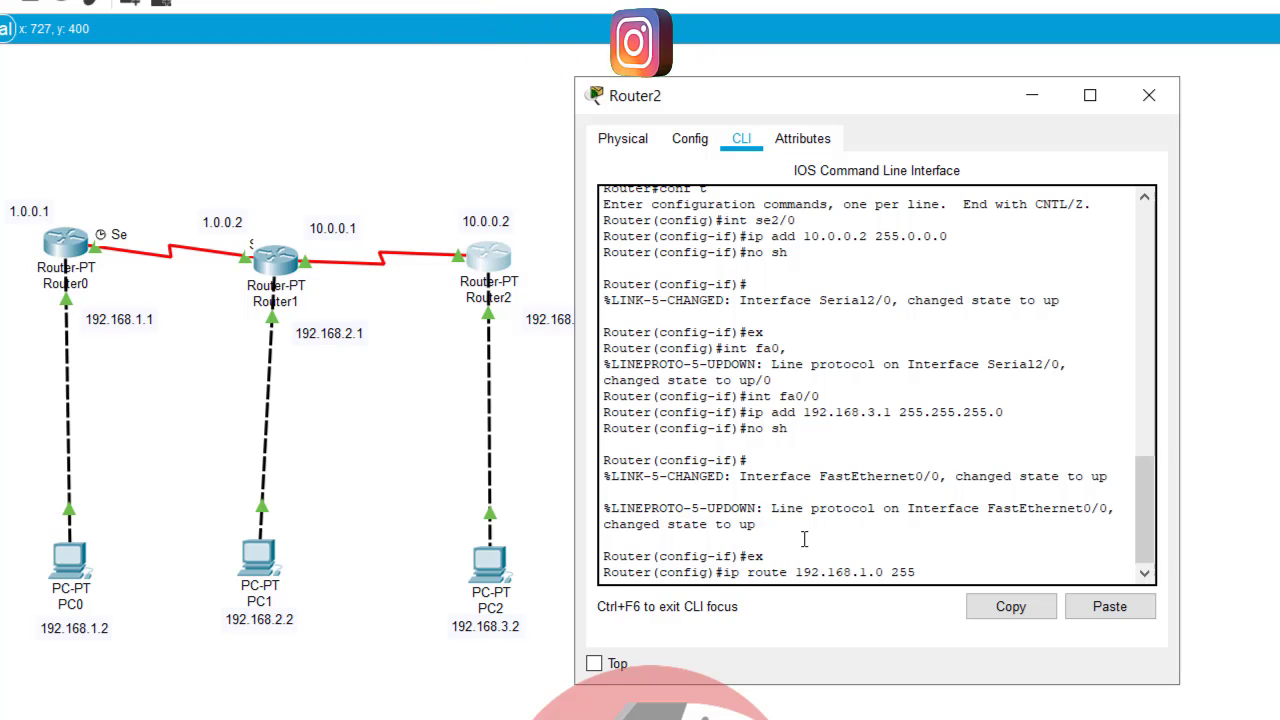
pyautogui.write('.255.255.0 1.0.0.1')
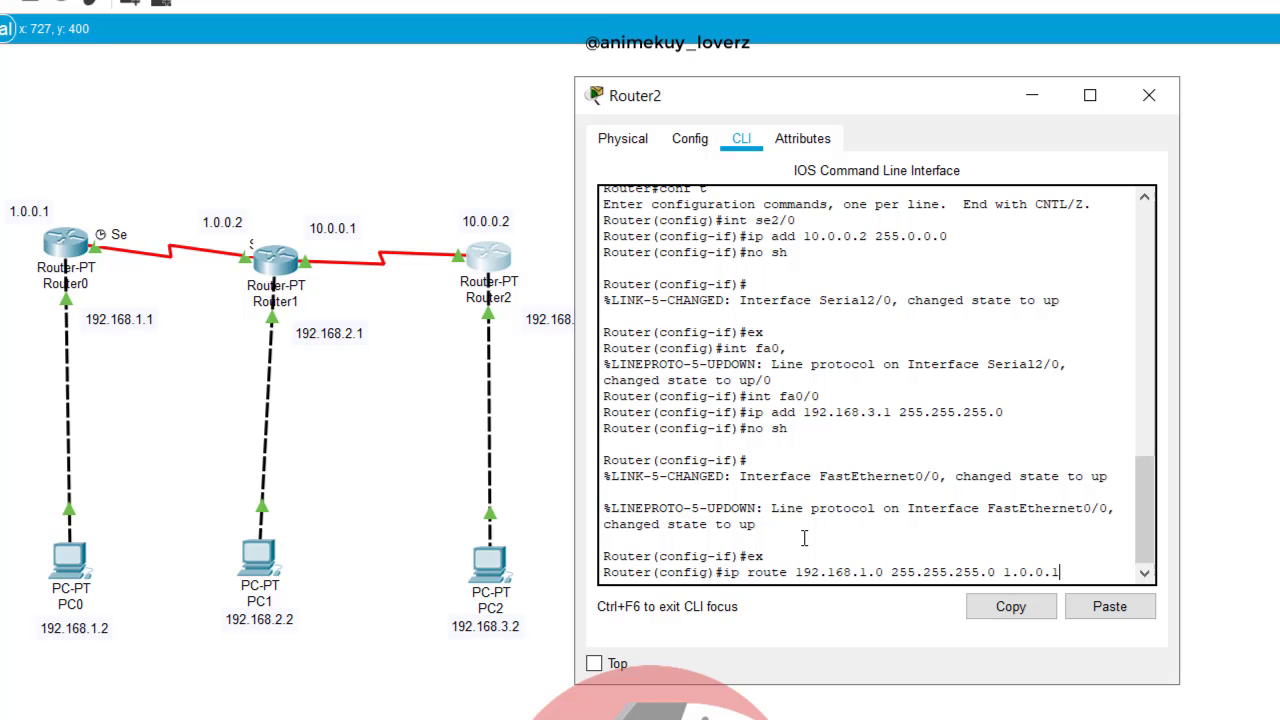
pyautogui.press('Return')
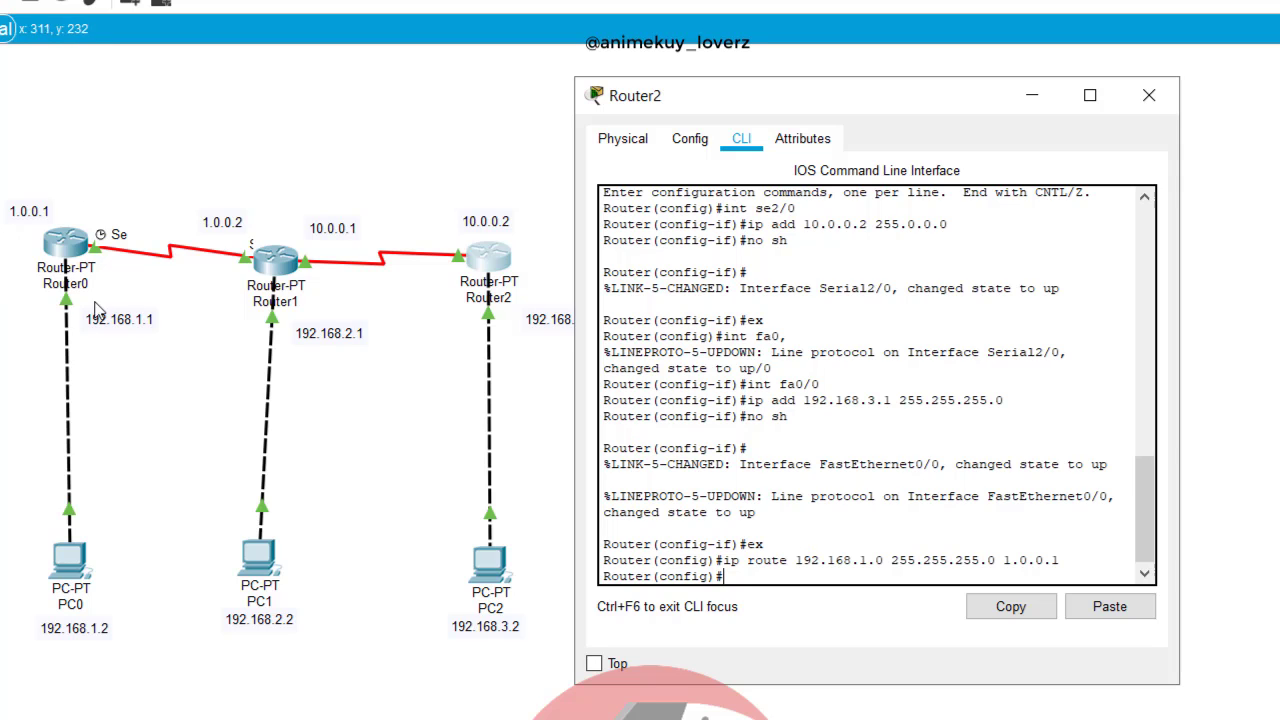
pyautogui.click(1150, 93)
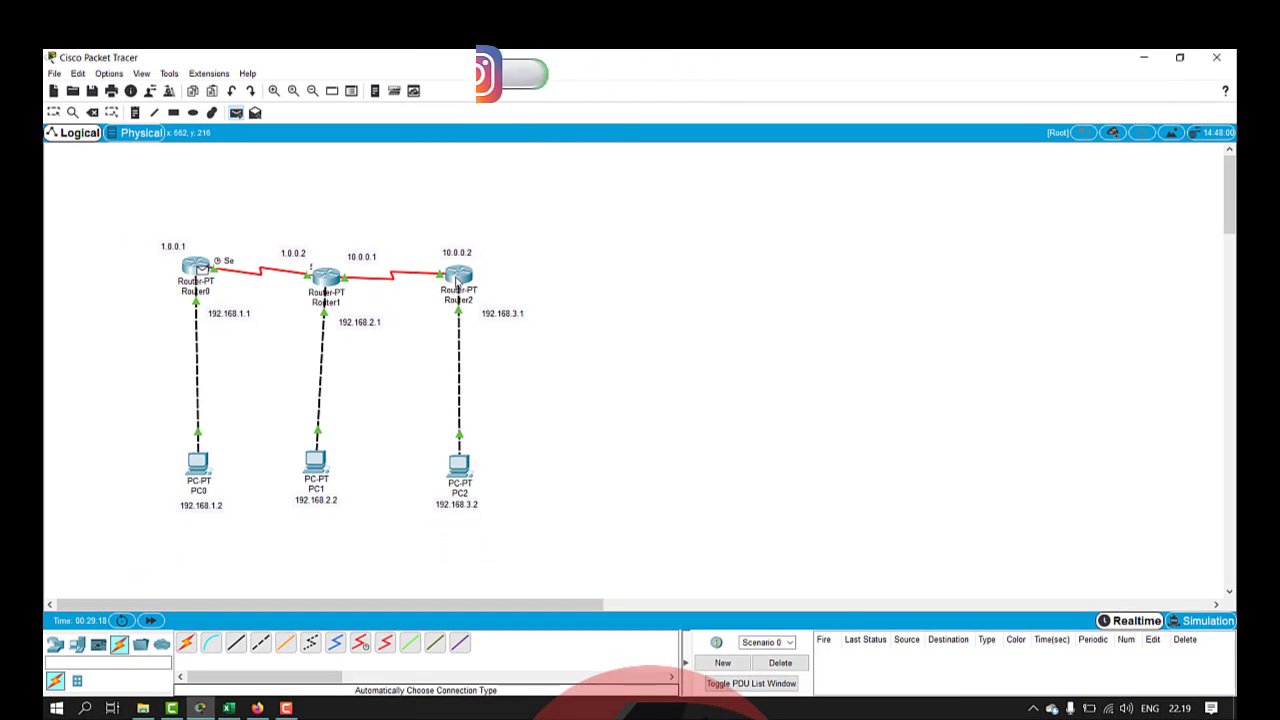
# Send a simple PDU from Router0 to Router2 three times, then delete Scenario 0 to clear the PDU list.
pyautogui.click(457, 277)
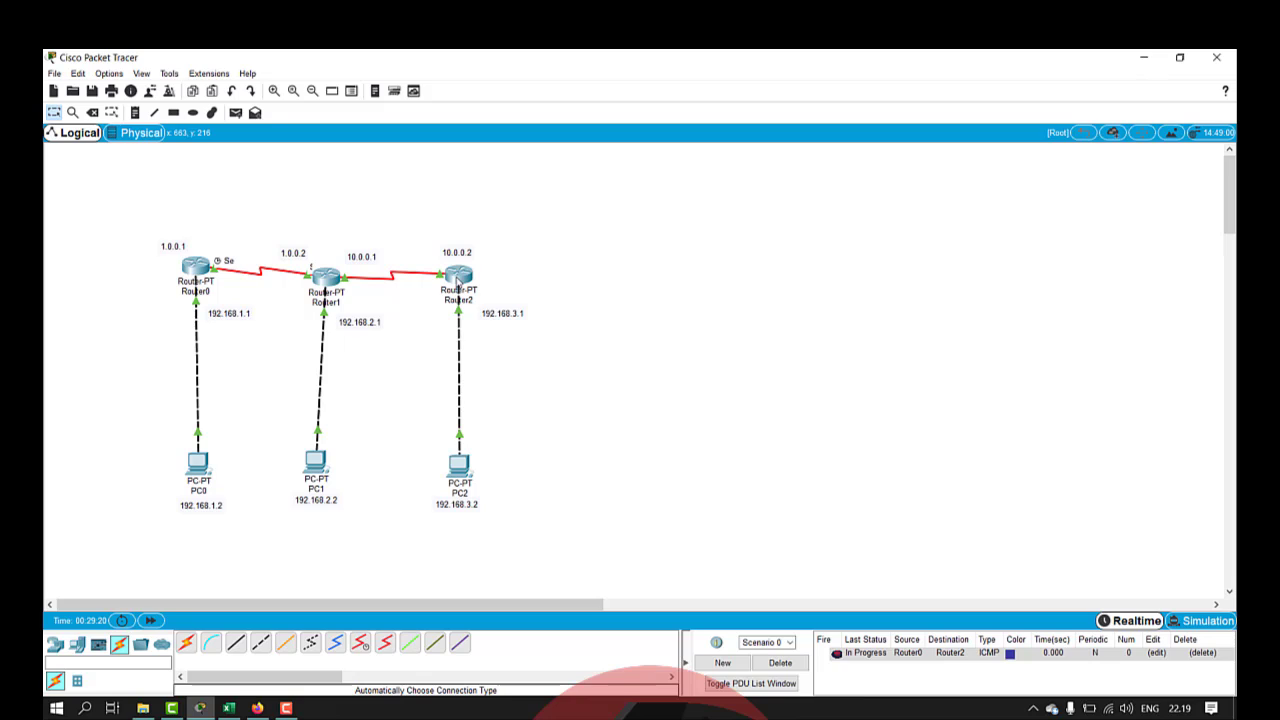
pyautogui.click(236, 112)
pyautogui.click(197, 268)
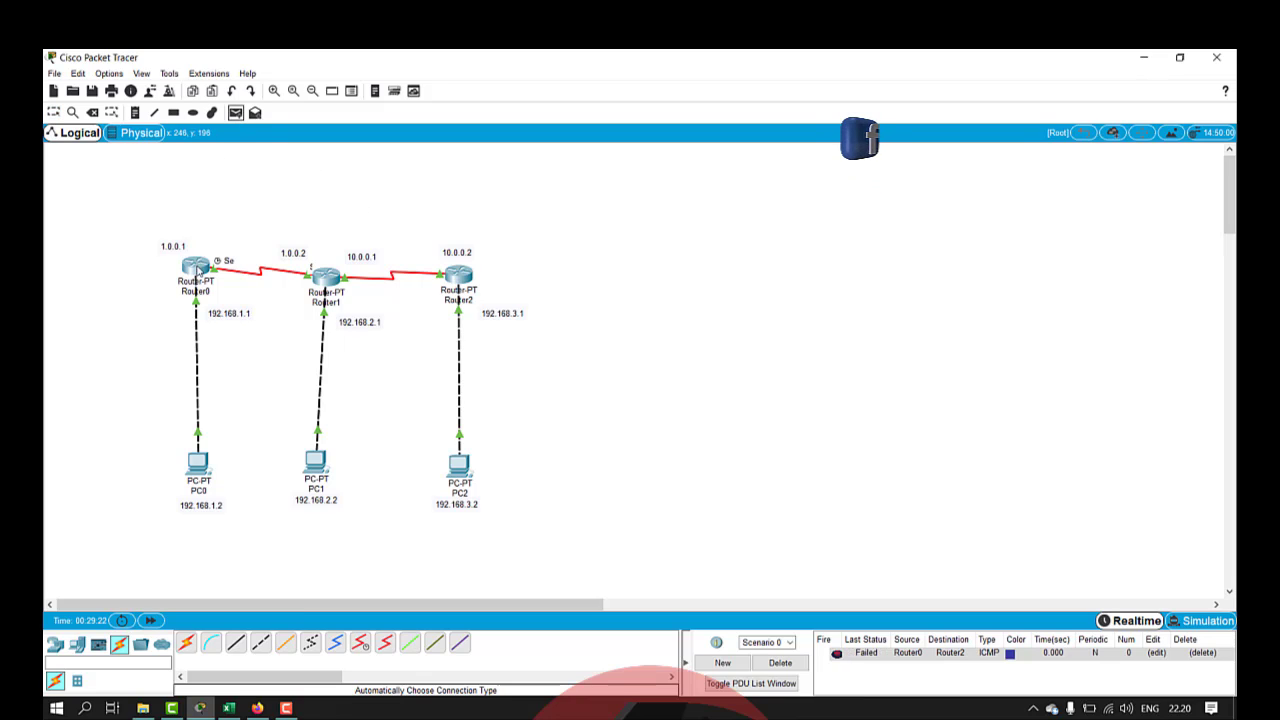
pyautogui.click(462, 277)
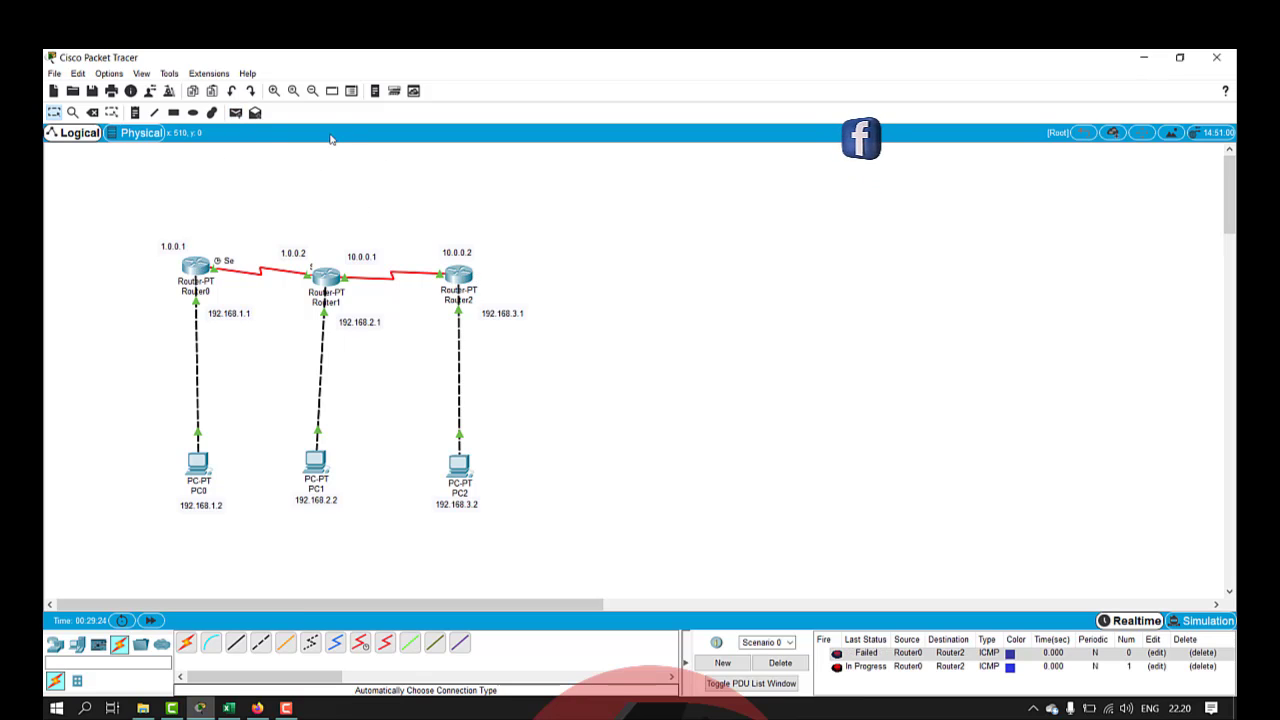
pyautogui.click(236, 112)
pyautogui.click(198, 268)
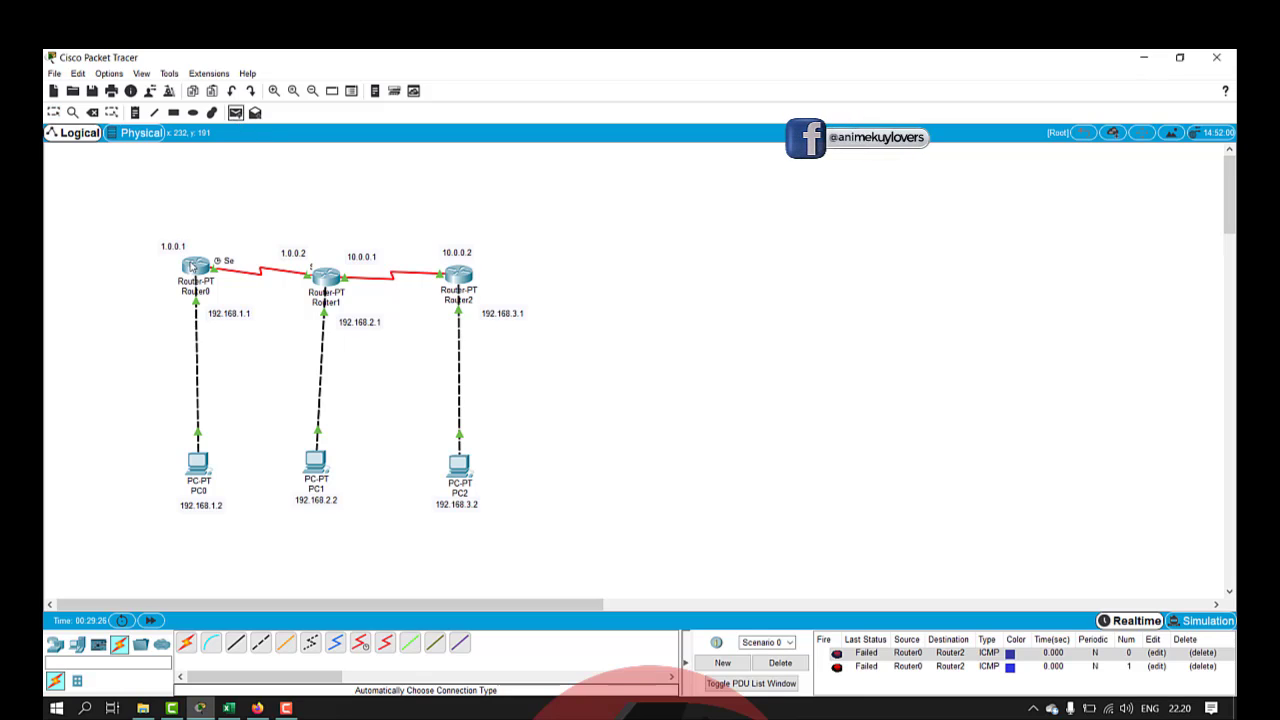
pyautogui.click(462, 277)
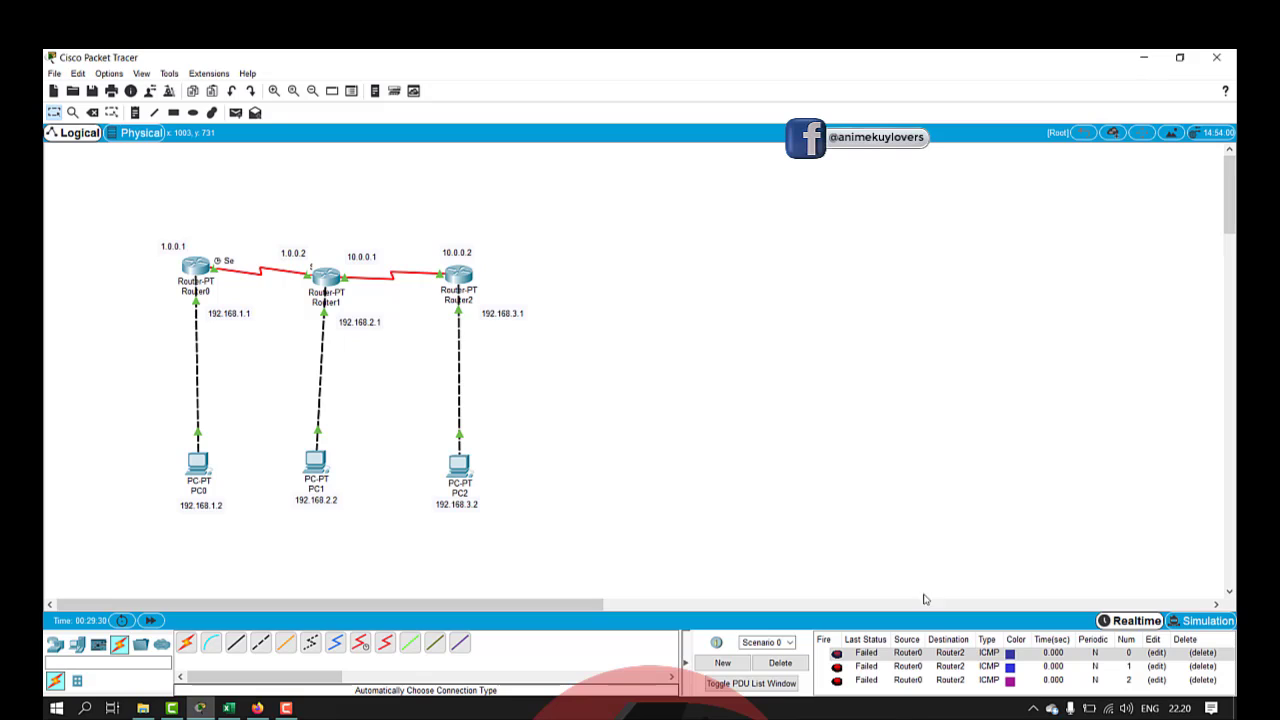
pyautogui.click(780, 663)
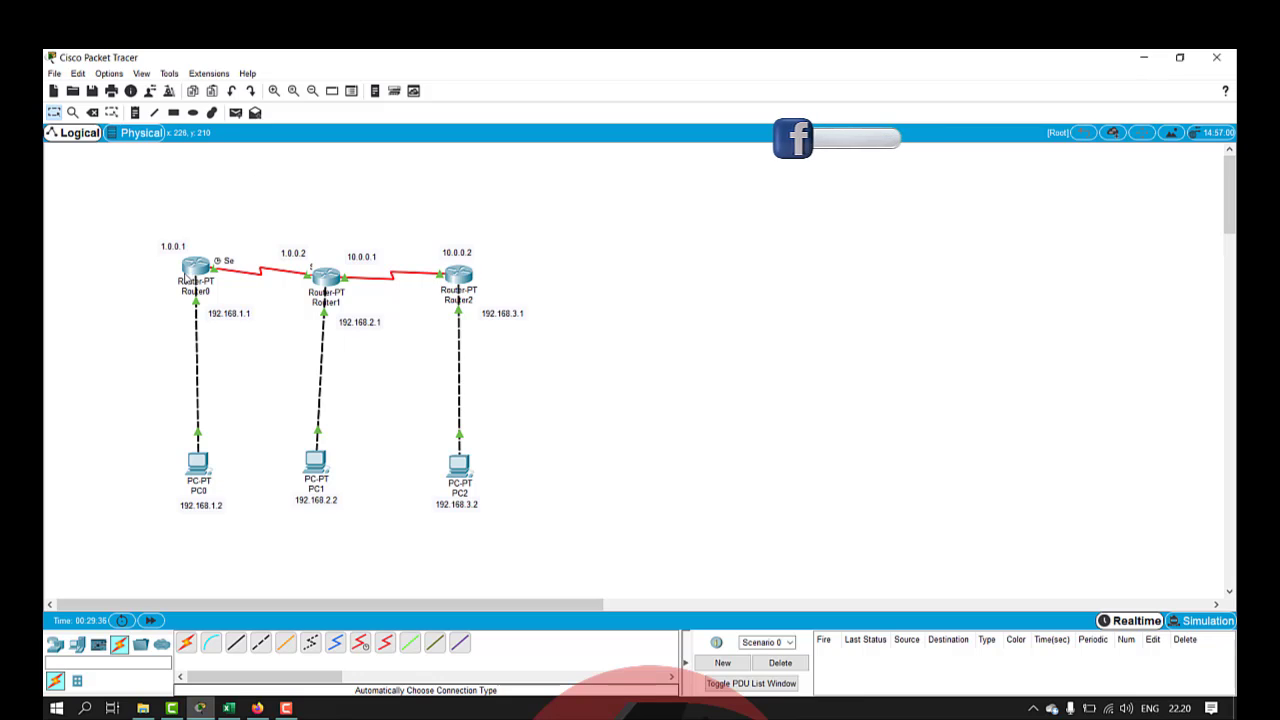
# On Router0's command line, add the static route ip route 10.0.0.0 255.0.0.0 1.0.0.2 and close the router's window.
pyautogui.moveTo(185, 278)
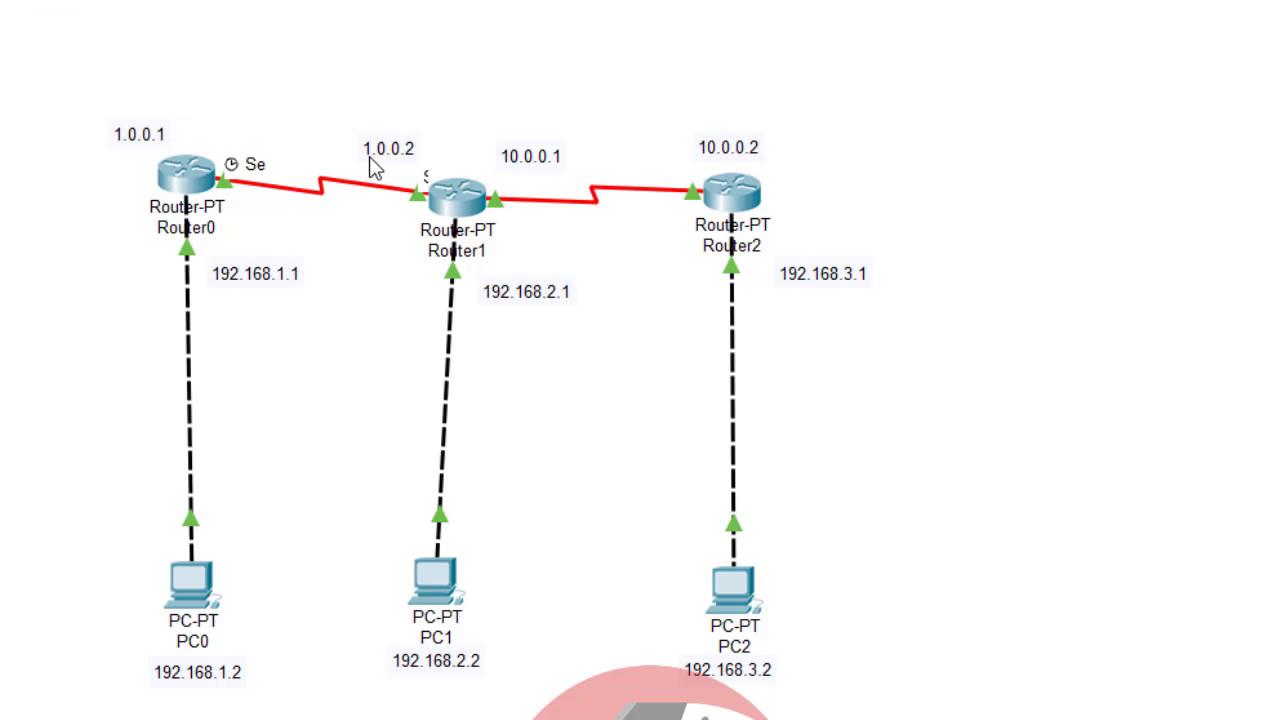
pyautogui.click(185, 180)
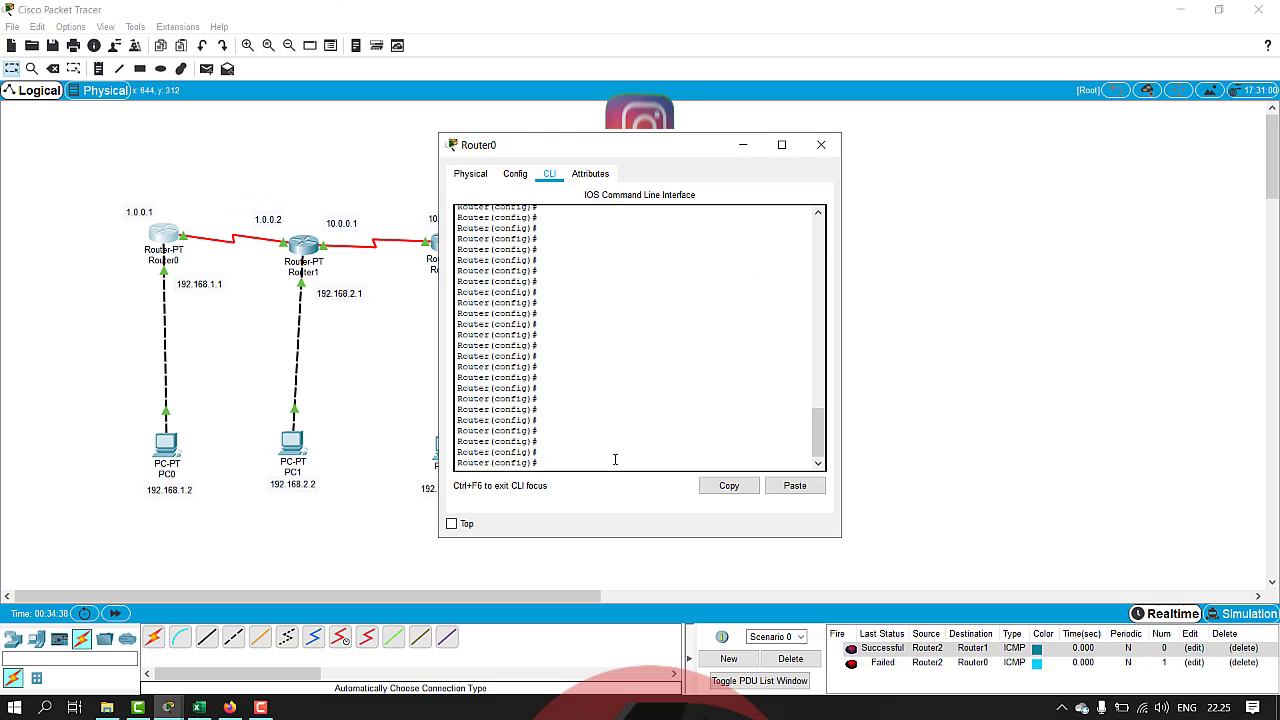
pyautogui.moveTo(618, 153); pyautogui.dragTo(745, 127)
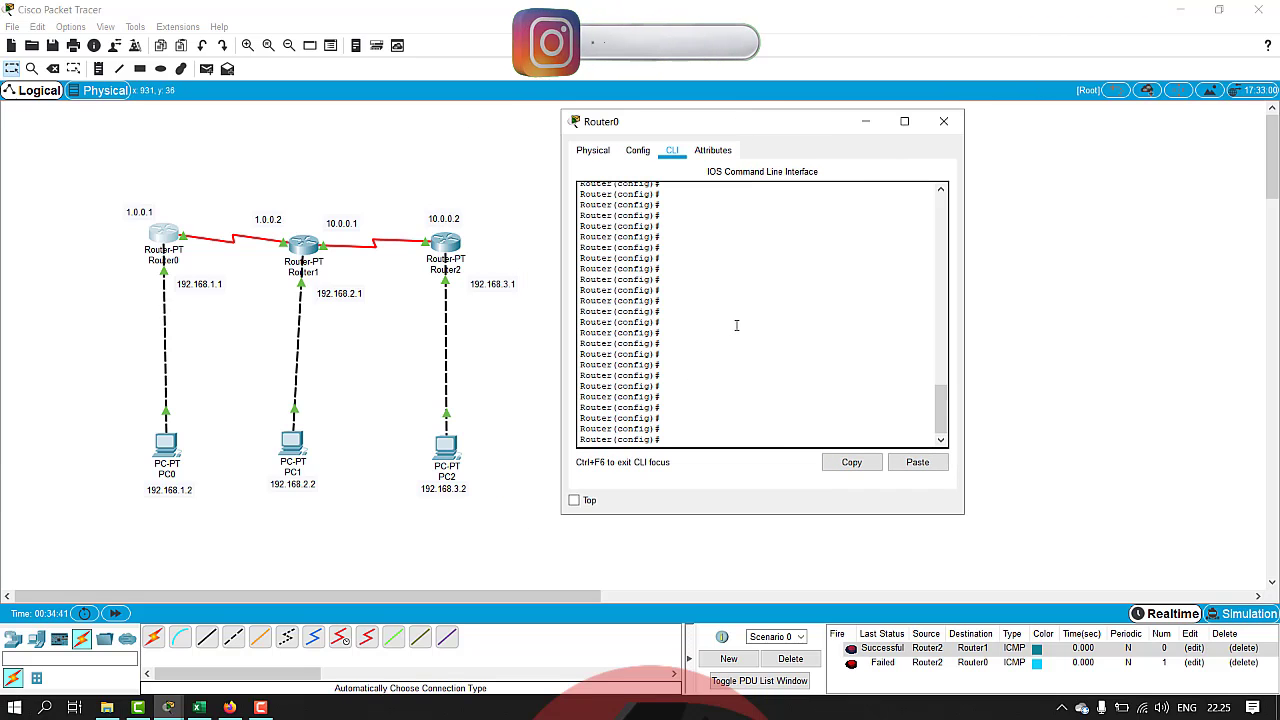
pyautogui.write('ip')
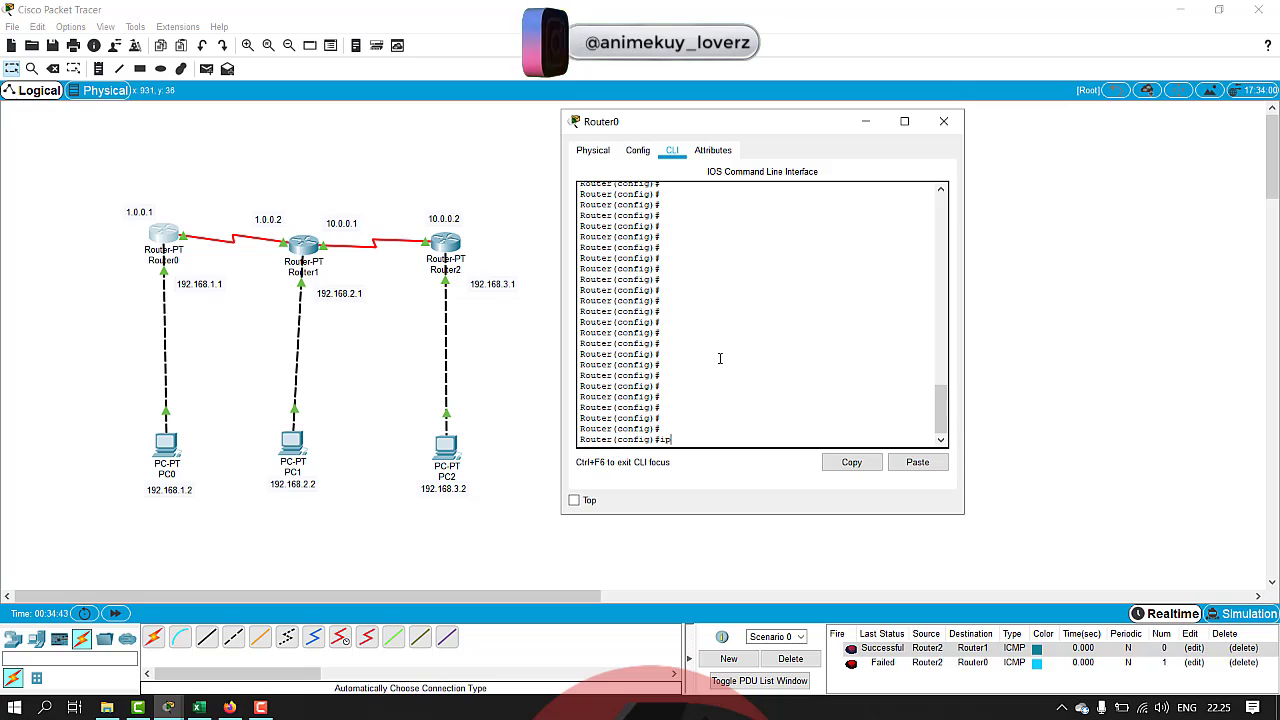
pyautogui.write(' route')
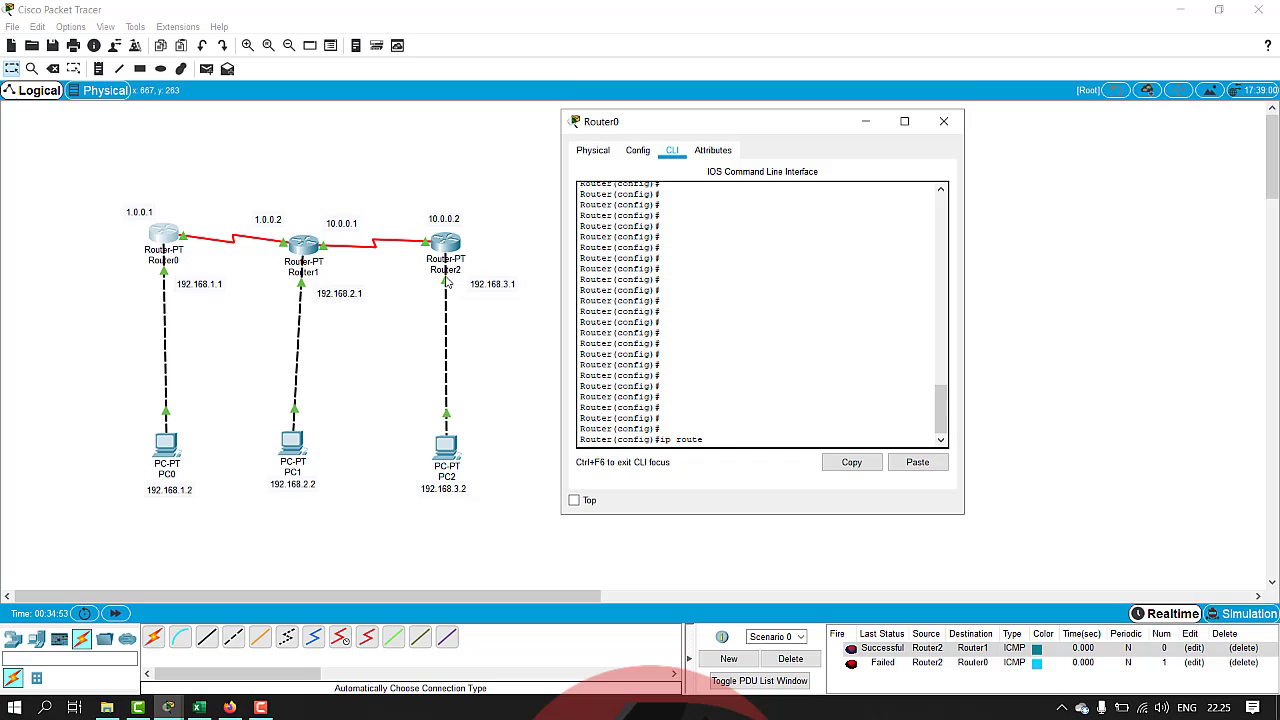
pyautogui.write('10.0.0.')
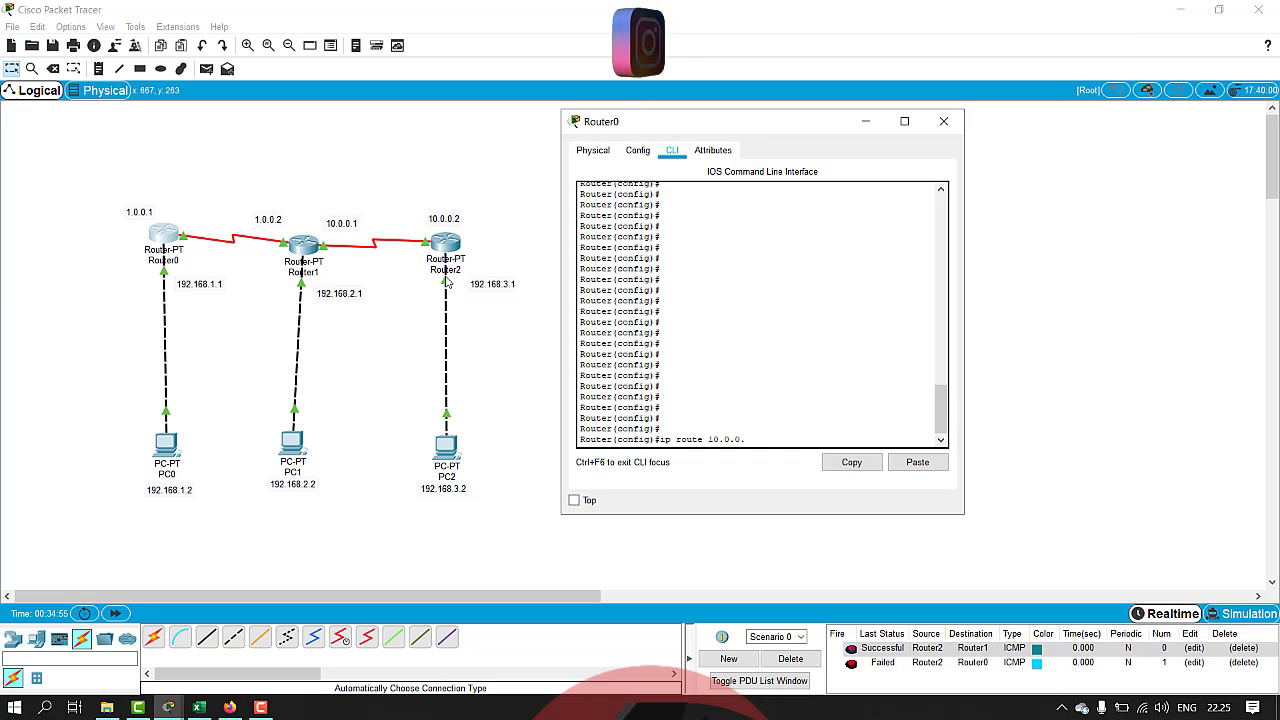
pyautogui.write('0 25')
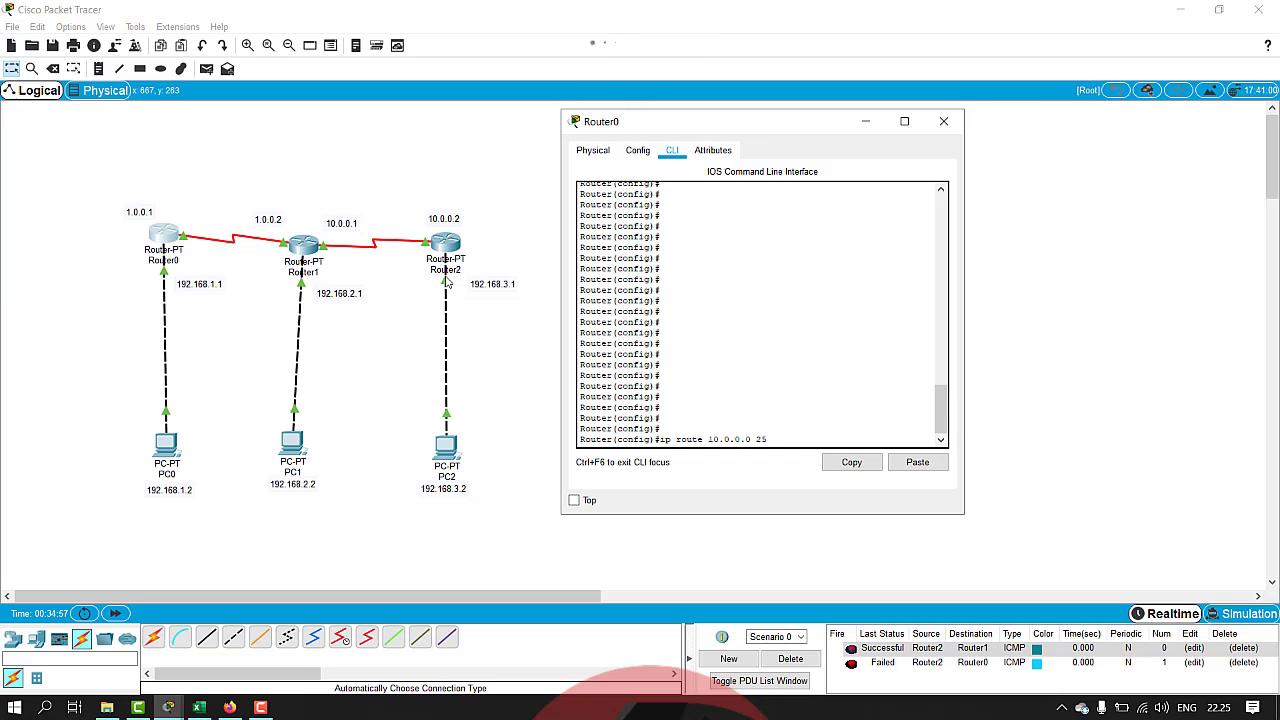
pyautogui.write('5.0.0.0 1.0.0.2')
pyautogui.press('Return')
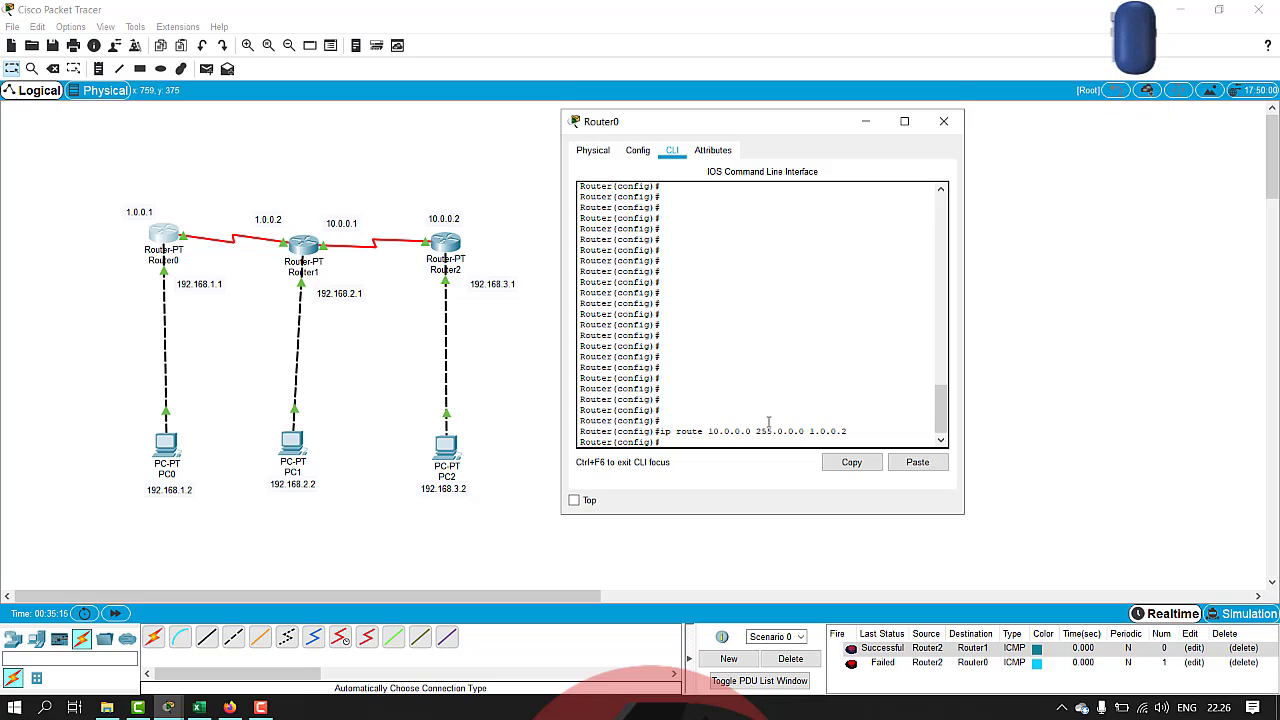
pyautogui.click(936, 122)
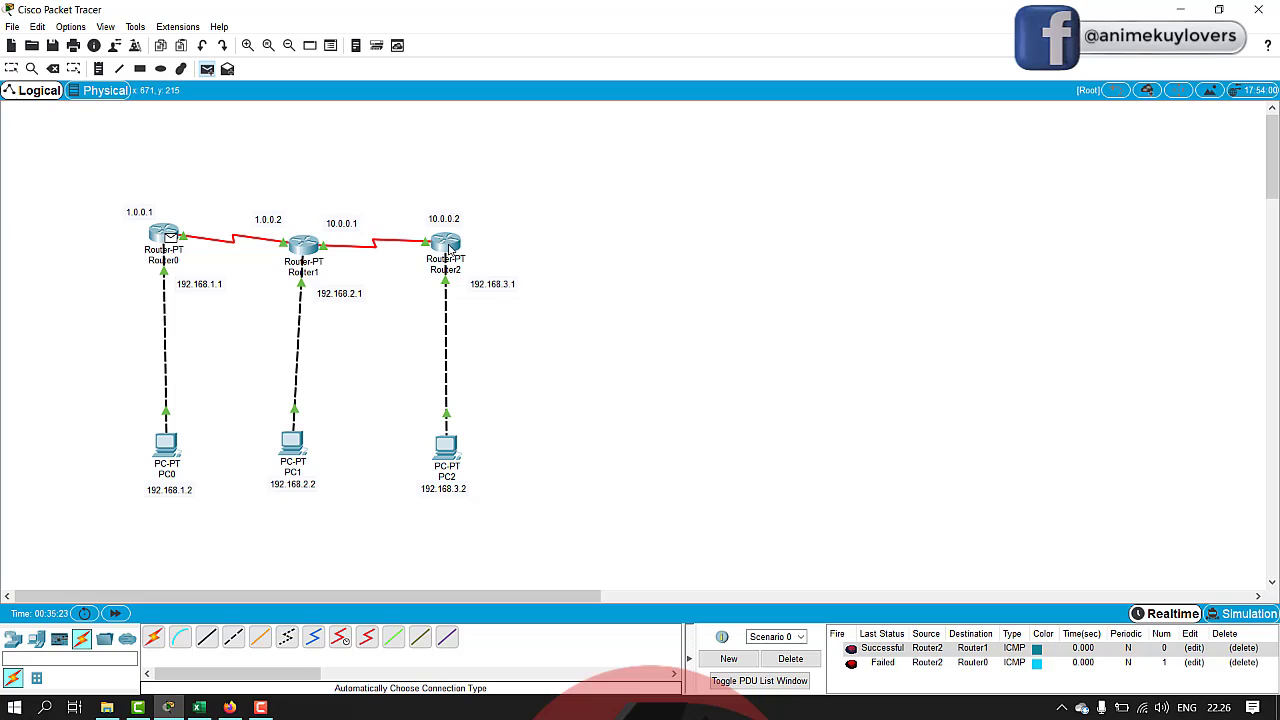
# Test Router0 to Router2 with one simple PDU and delete Scenario 0 to clear the PDU list.
pyautogui.click(447, 249)
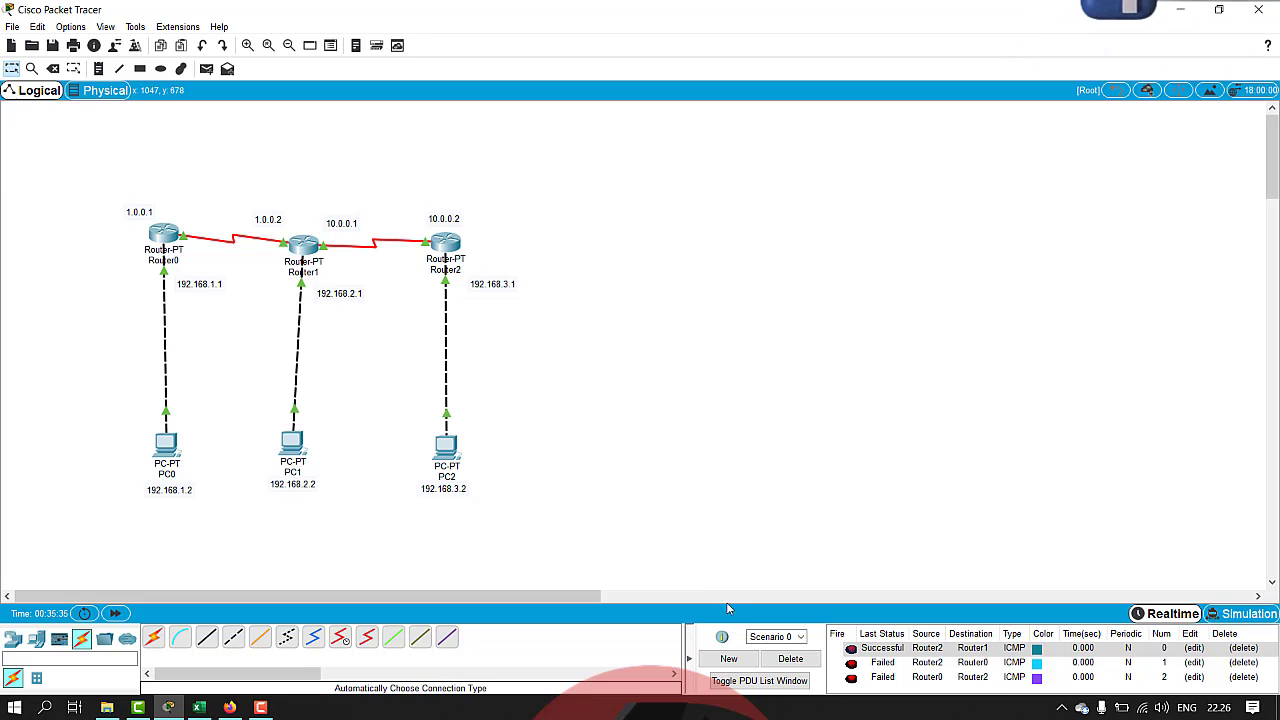
pyautogui.click(806, 659)
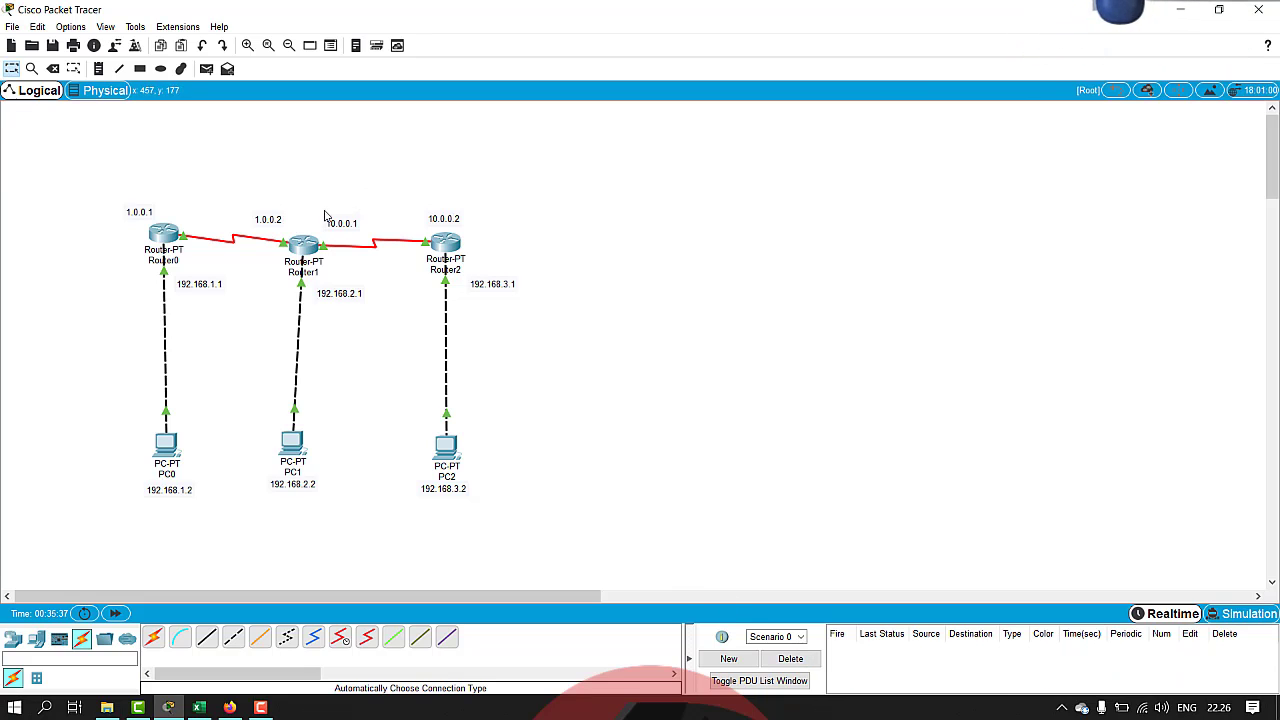
# On Router2's command line, add the static route ip route 1.0.0.0 255.0.0.0 10.0.0.1 and close the router's window.
pyautogui.click(445, 243)
pyautogui.moveTo(583, 148); pyautogui.dragTo(690, 164)
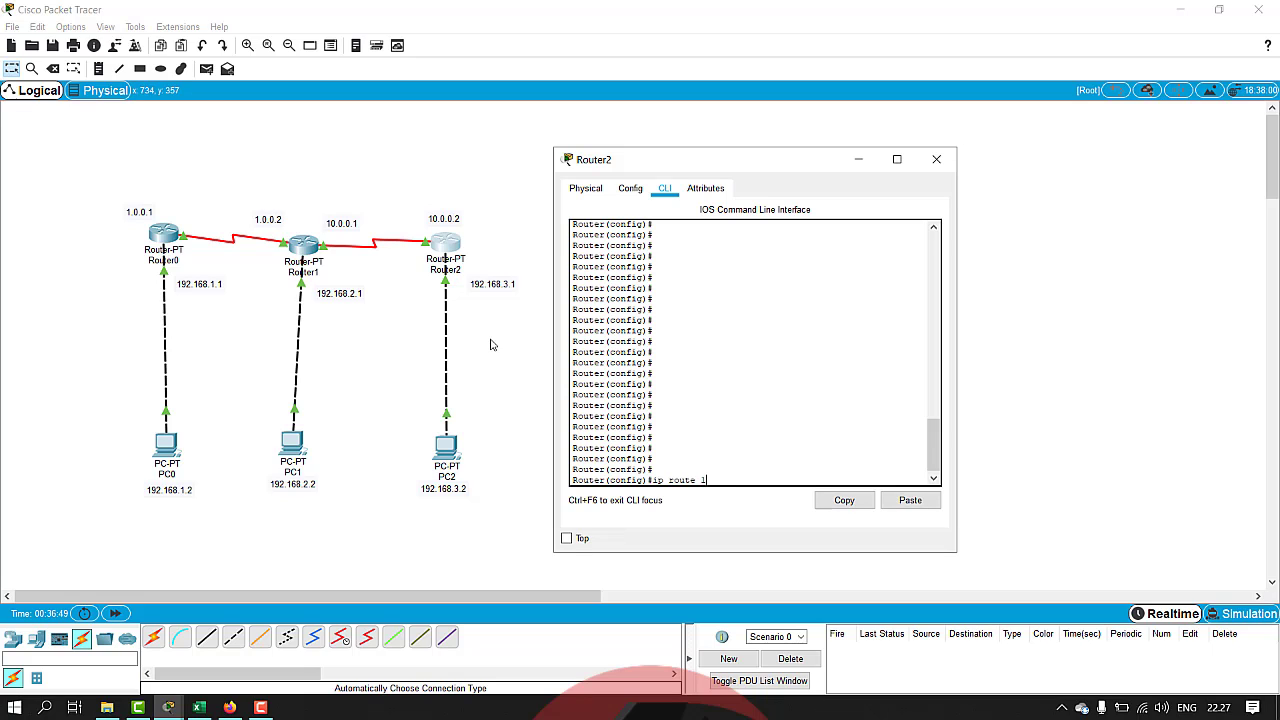
pyautogui.write('.0.0.0')
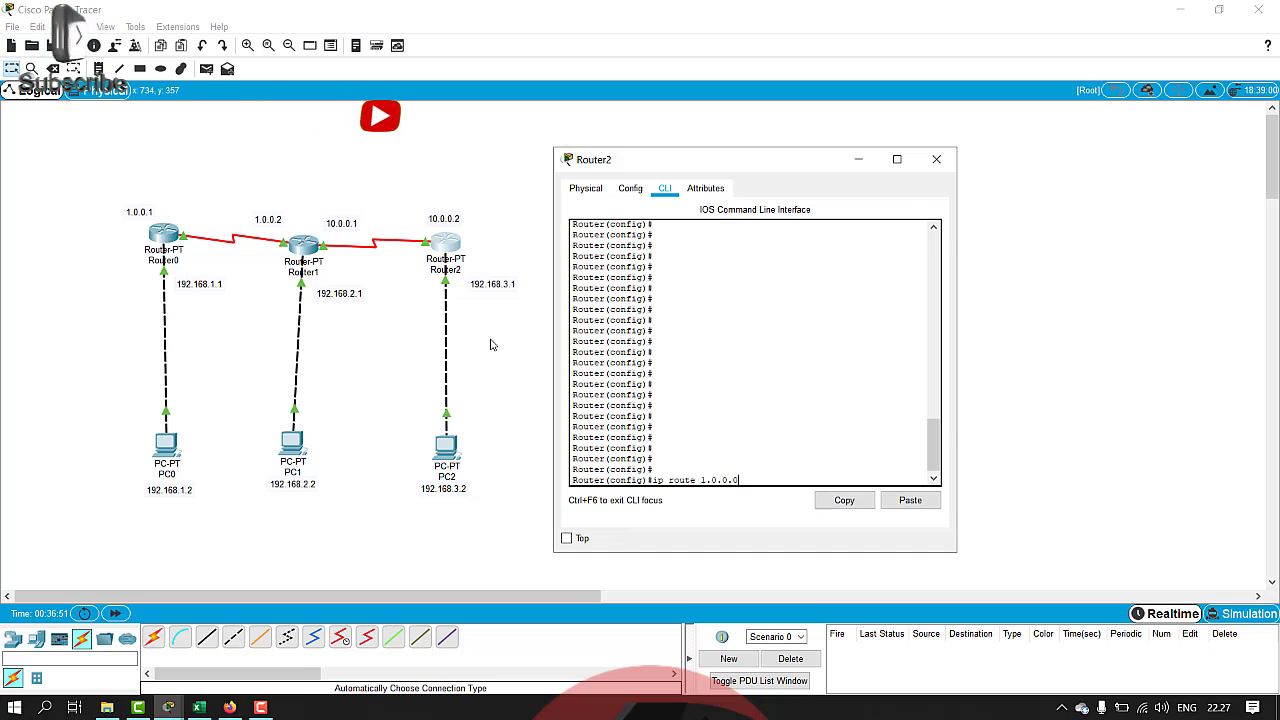
pyautogui.write(' 2')
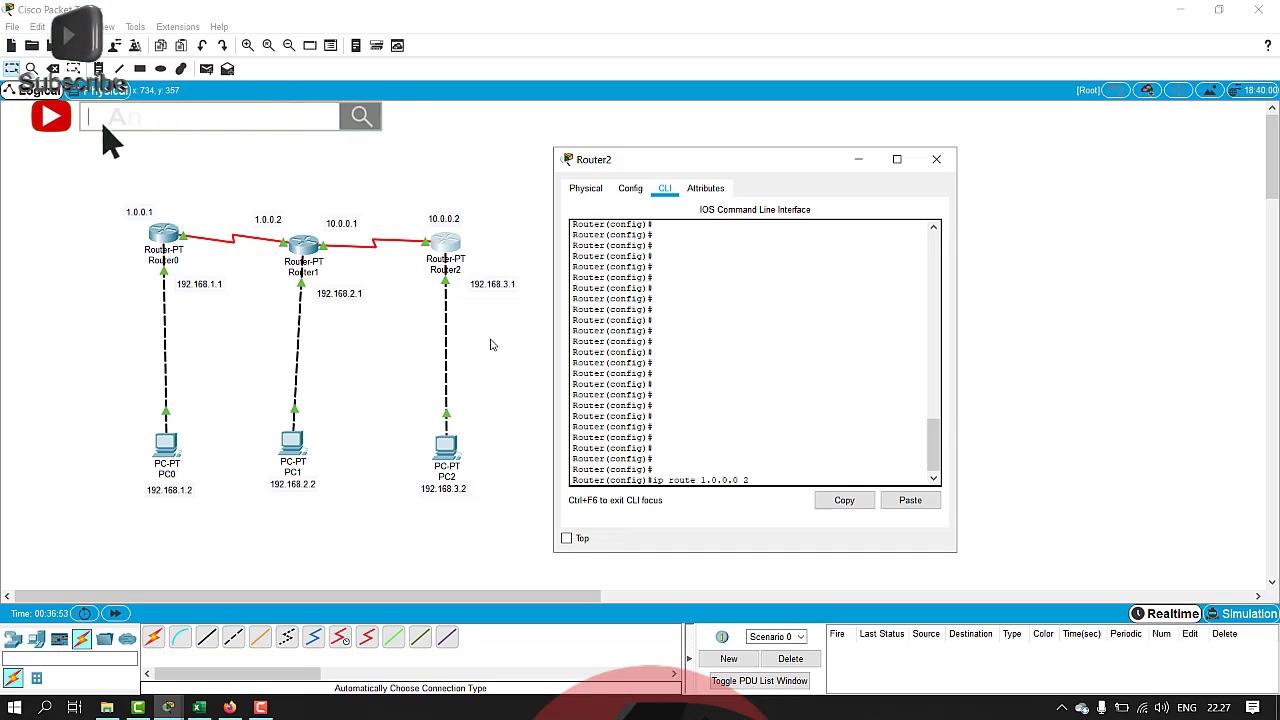
pyautogui.write('55.0.0.')
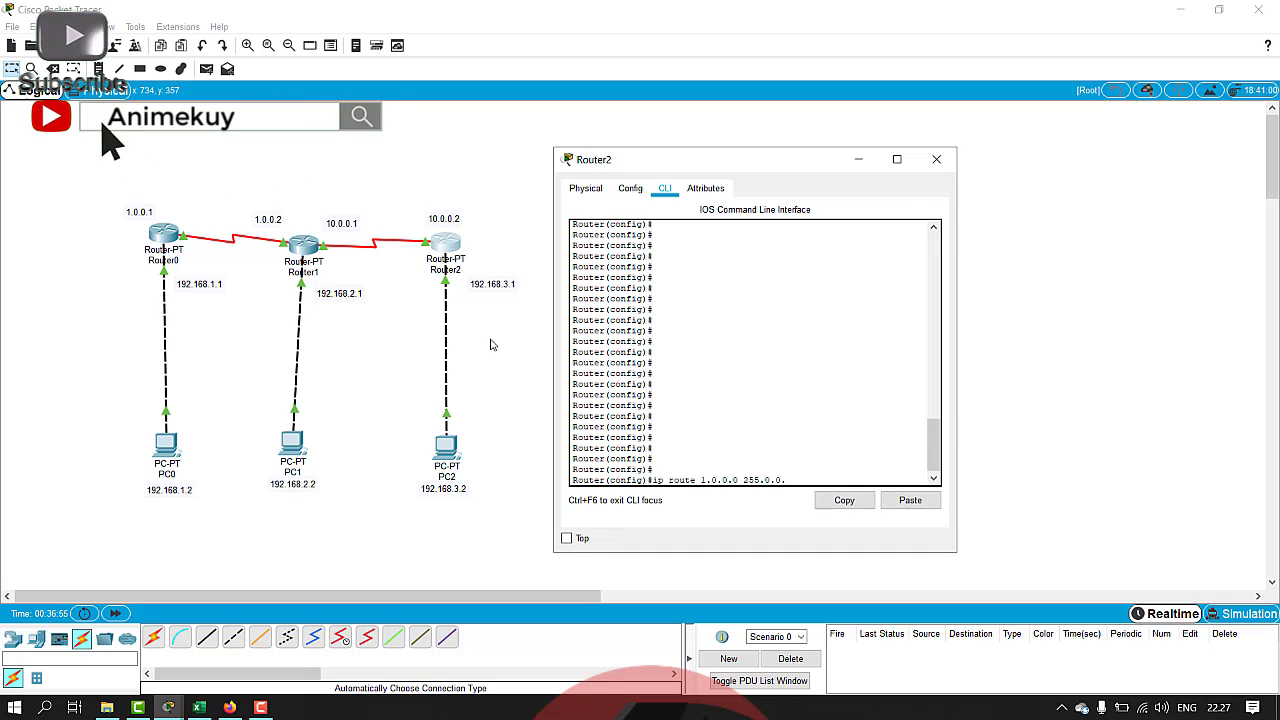
pyautogui.write('0')
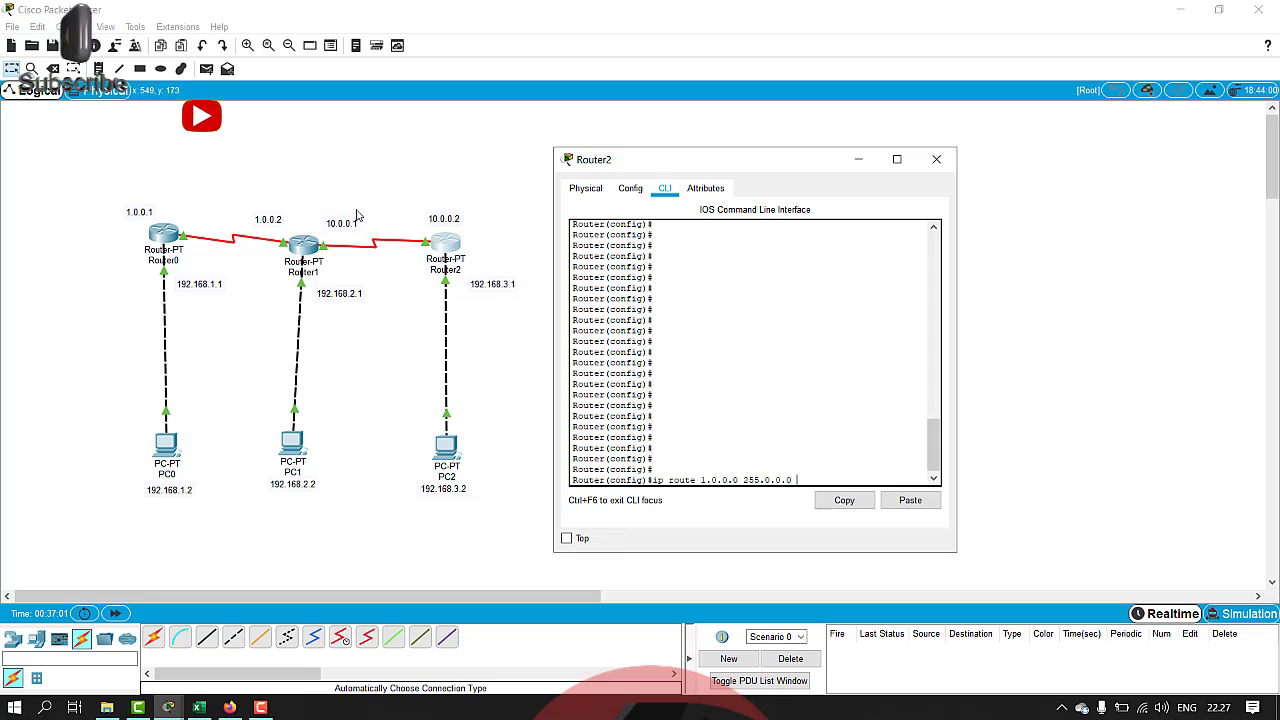
pyautogui.write('10')
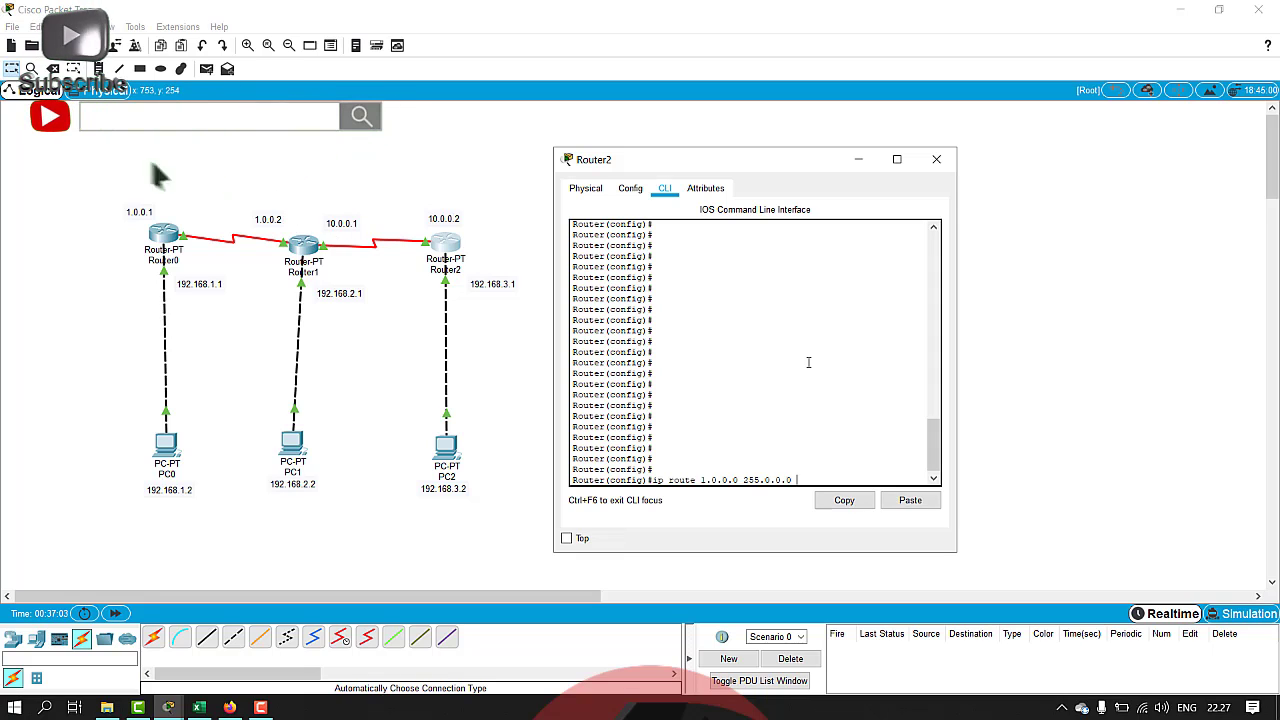
pyautogui.write('.0.')
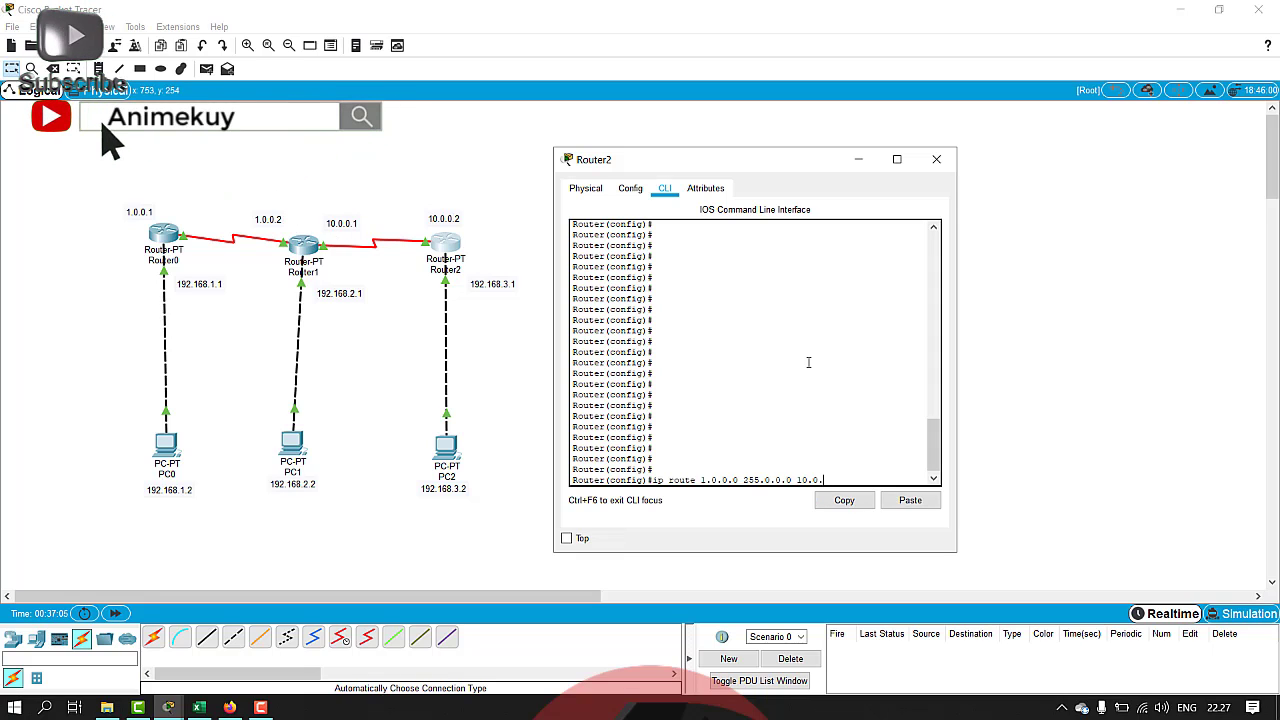
pyautogui.write('0.1')
pyautogui.press('Return')
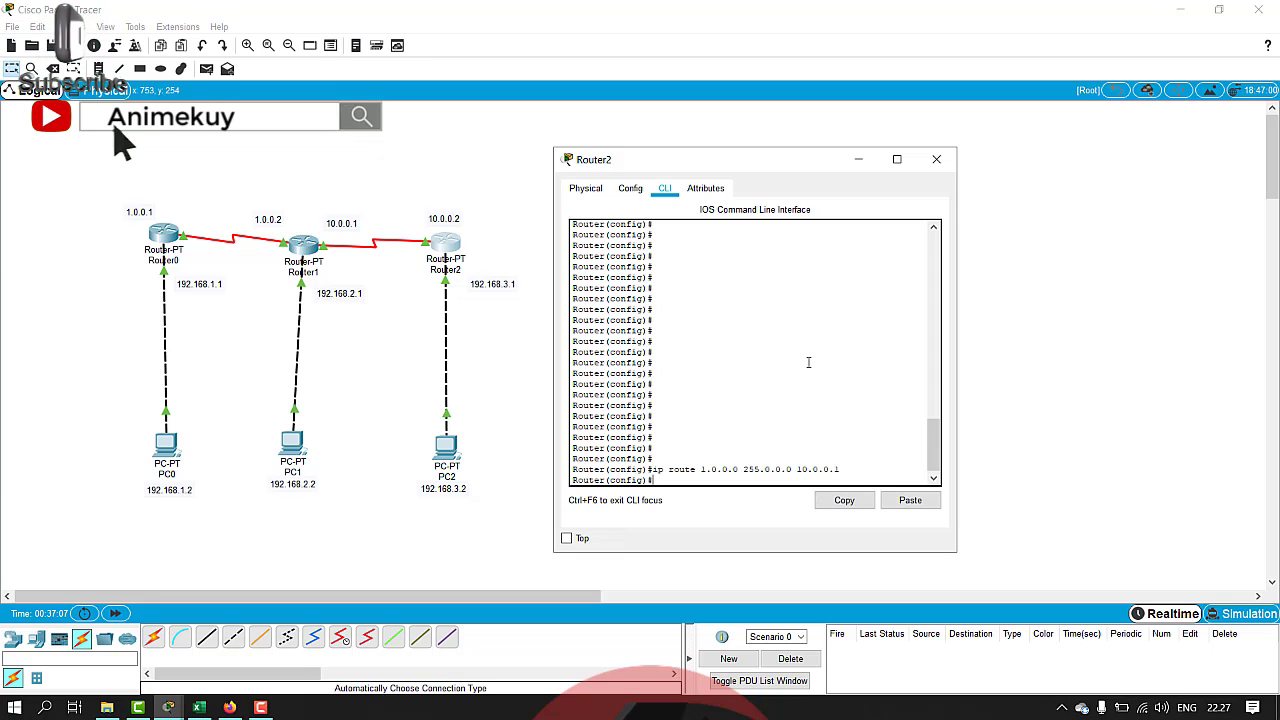
pyautogui.click(936, 159)
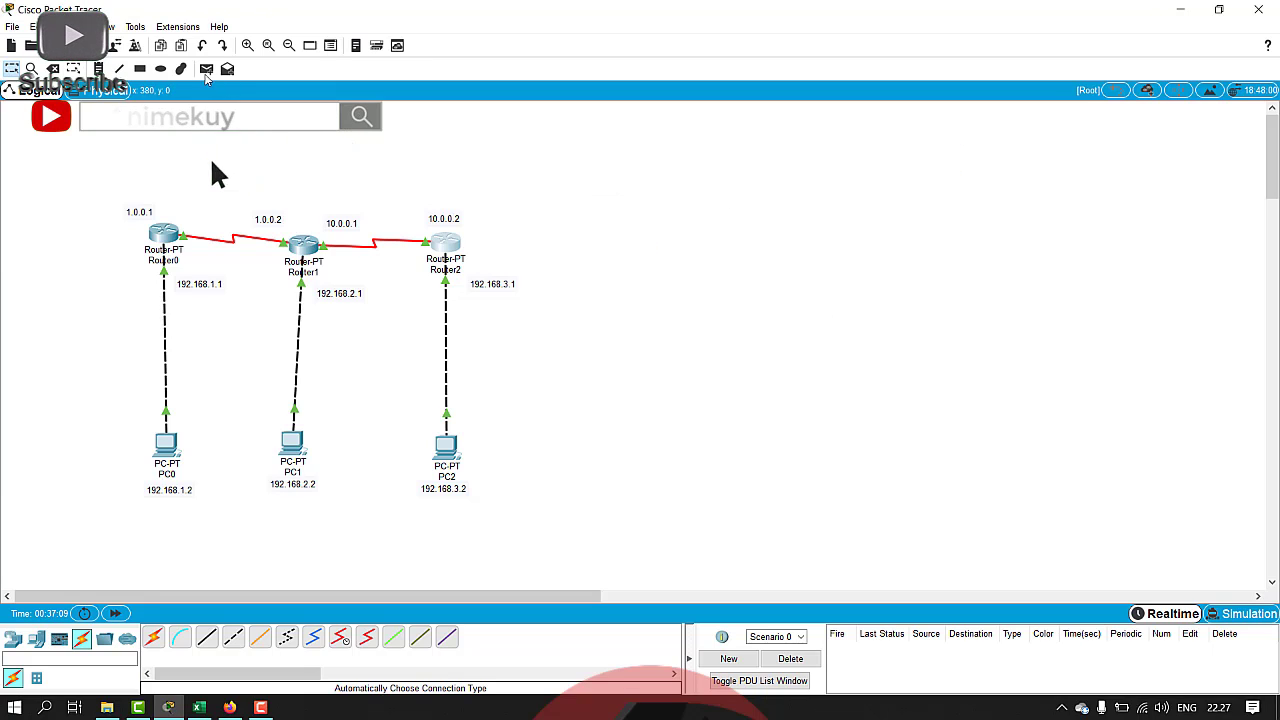
# Send a simple PDU from Router0 to Router2 three times to retest the connection between them.
pyautogui.click(206, 68)
pyautogui.click(170, 234)
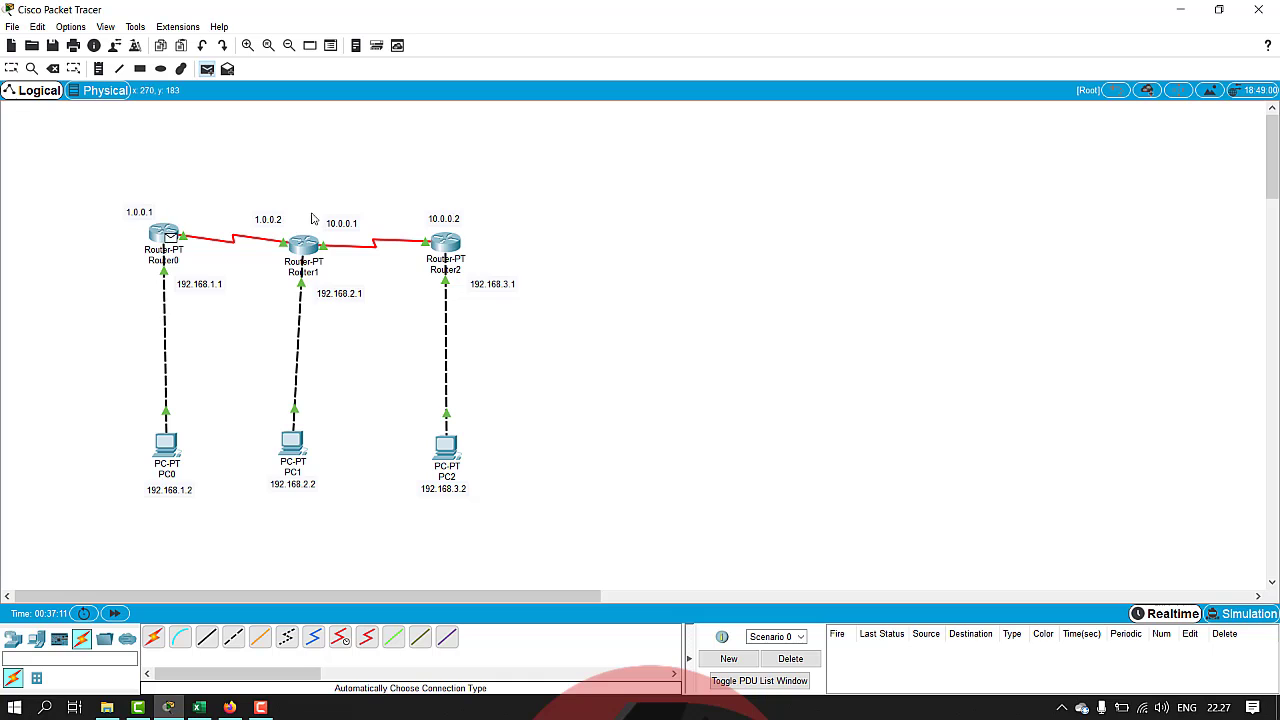
pyautogui.click(446, 248)
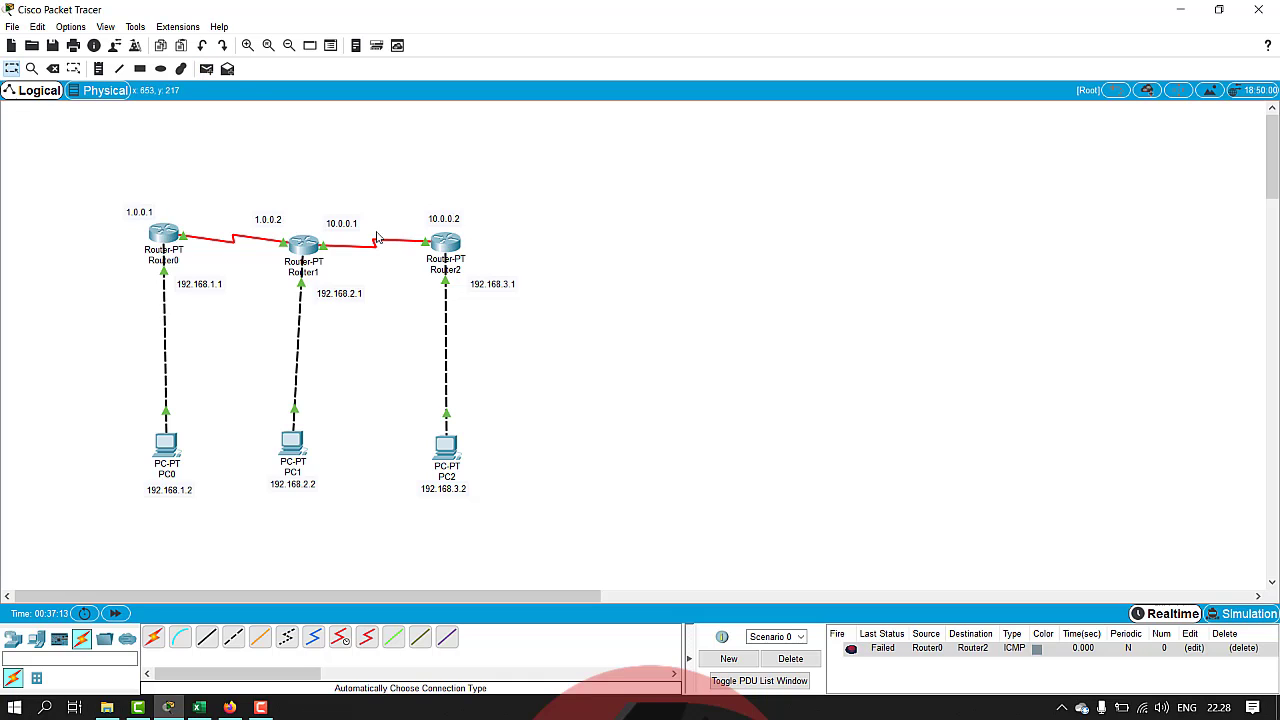
pyautogui.click(206, 68)
pyautogui.click(170, 234)
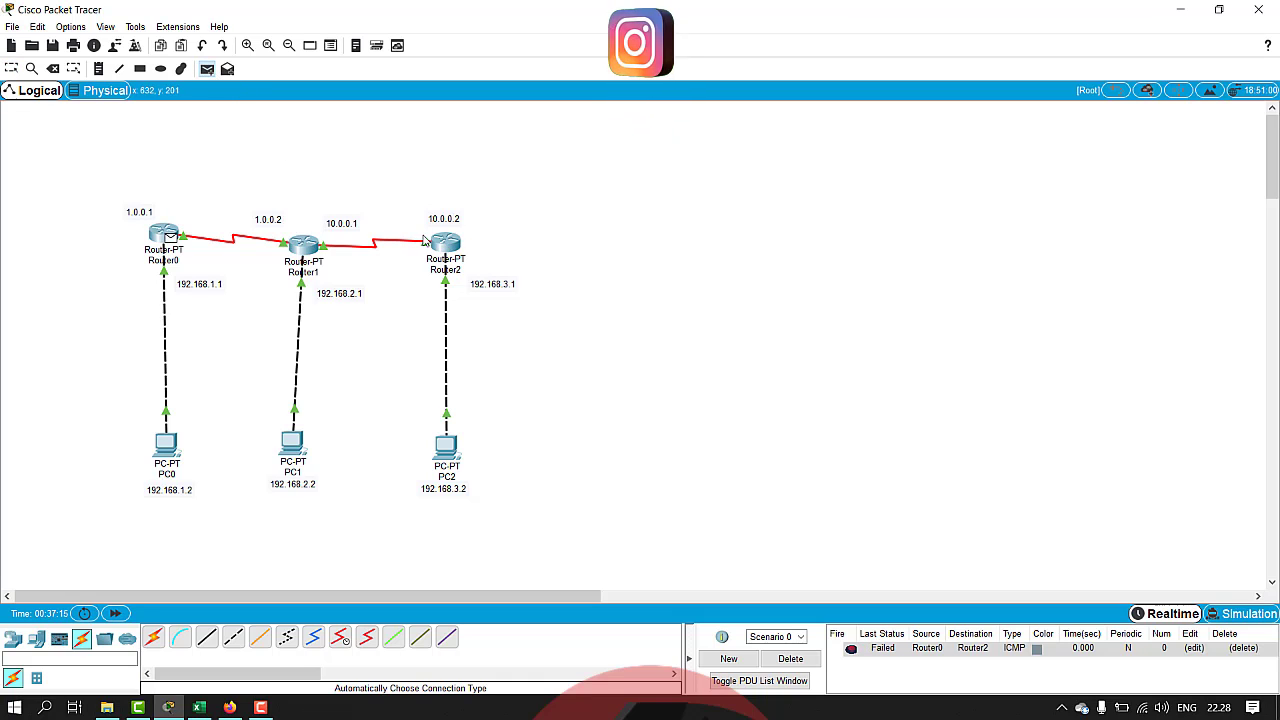
pyautogui.click(451, 248)
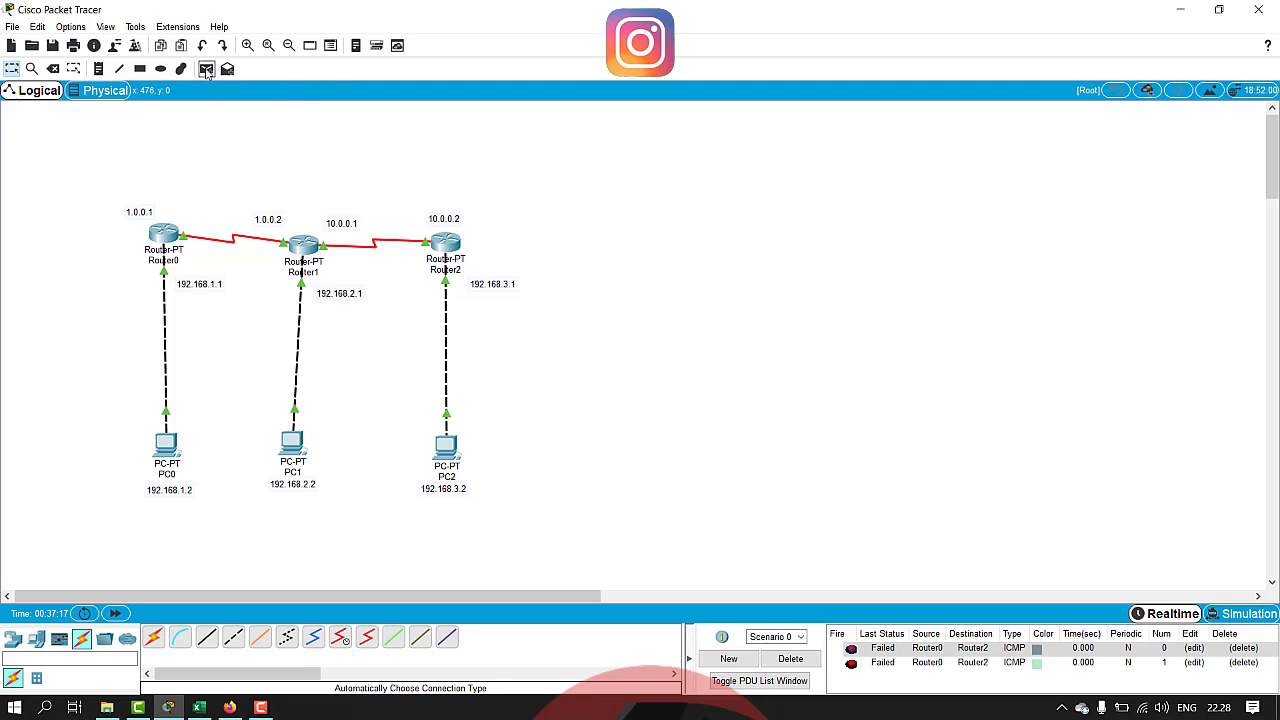
pyautogui.click(165, 245)
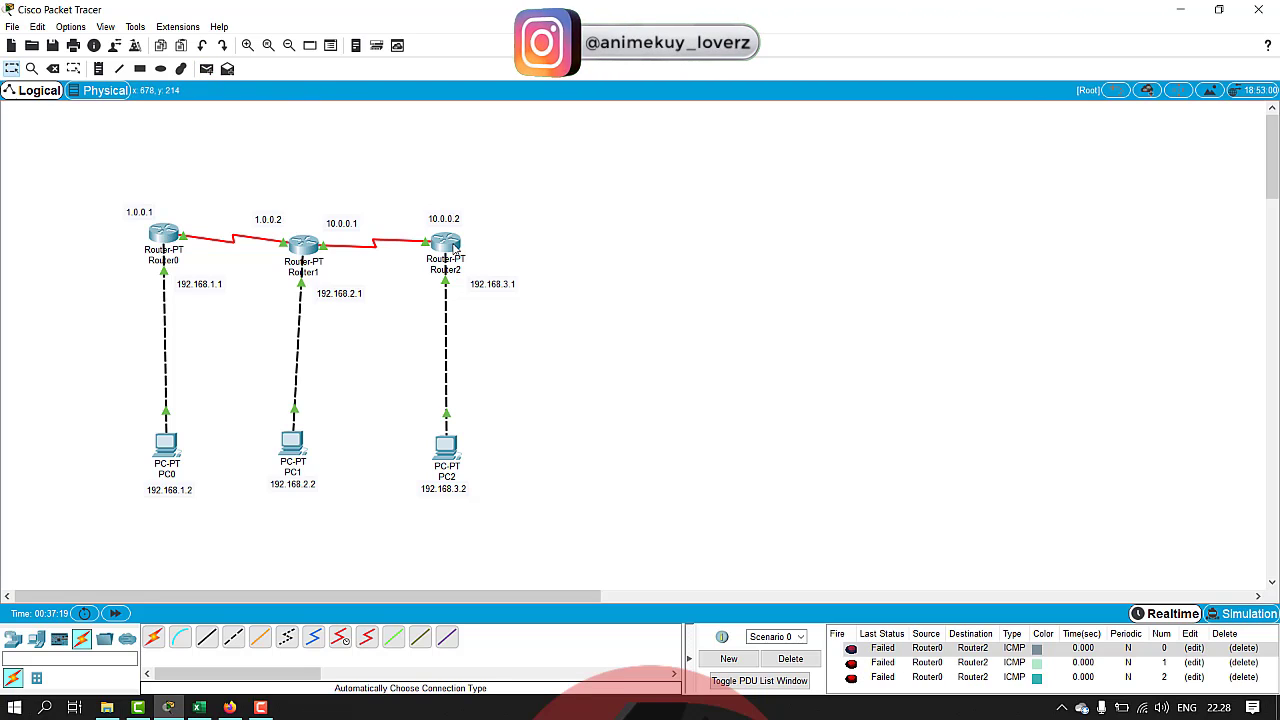
pyautogui.click(453, 248)
# Inspect Router1's port and IP address summary, and delete Scenario 0 to clear the PDU list.
pyautogui.scroll(-4, 520, 226)
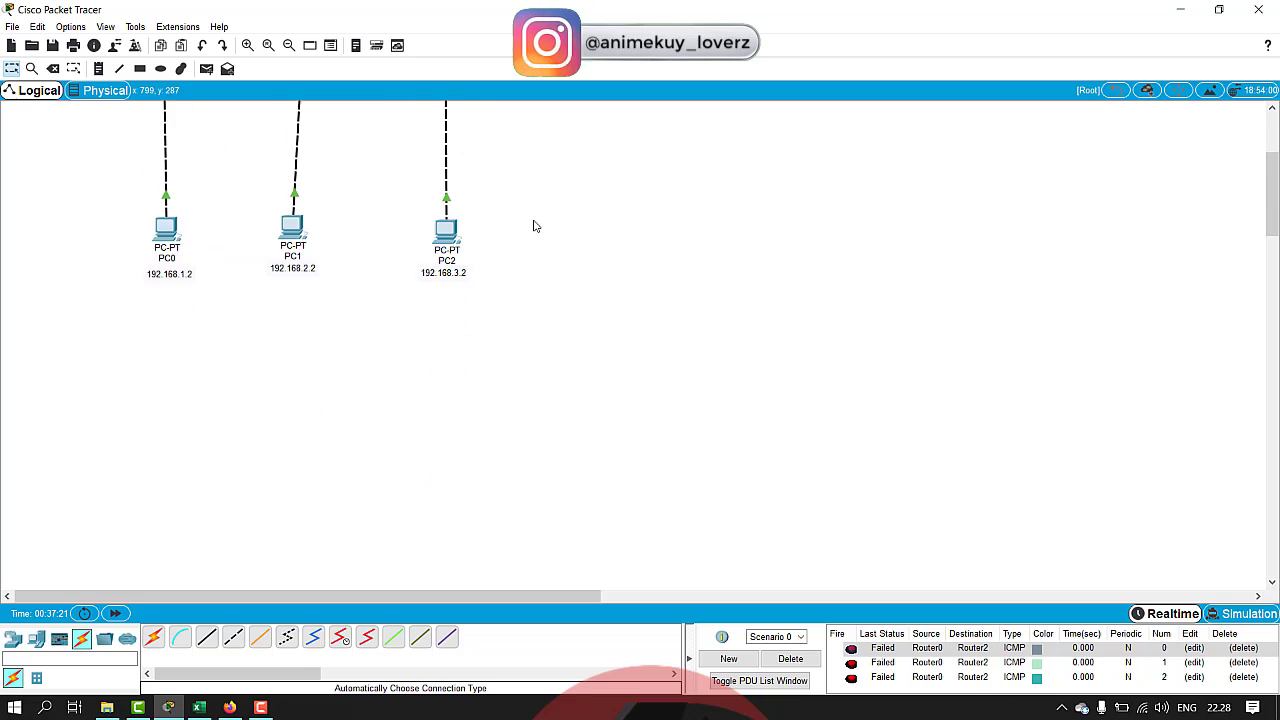
pyautogui.scroll(4, 534, 226)
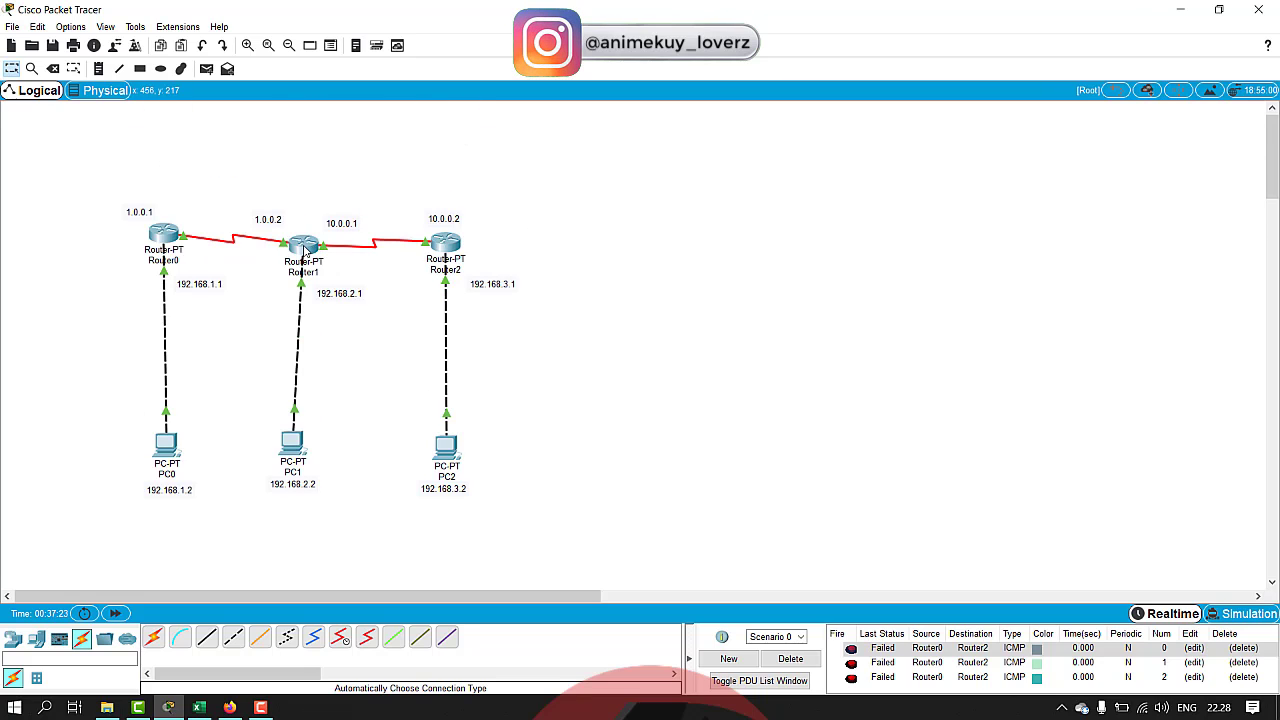
pyautogui.moveTo(305, 250)
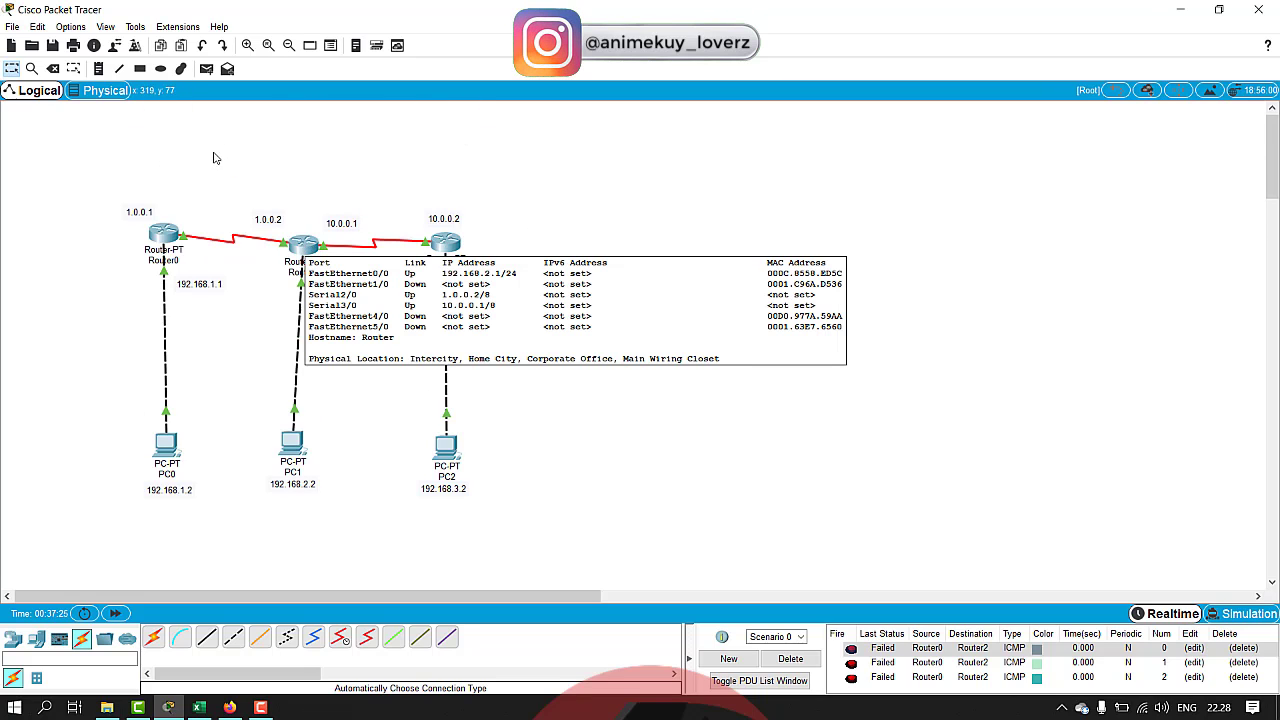
pyautogui.click(790, 658)
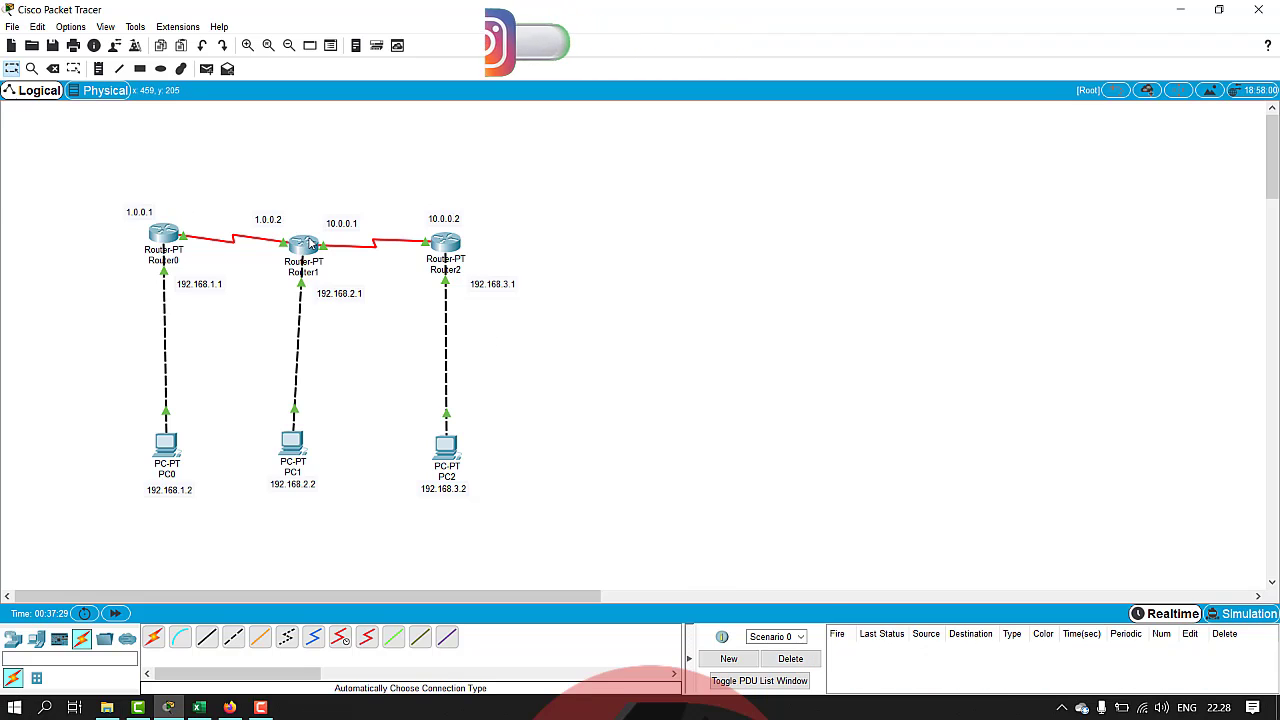
# Open Router1's command line and enter global configuration mode with ena and conf t.
pyautogui.moveTo(306, 248)
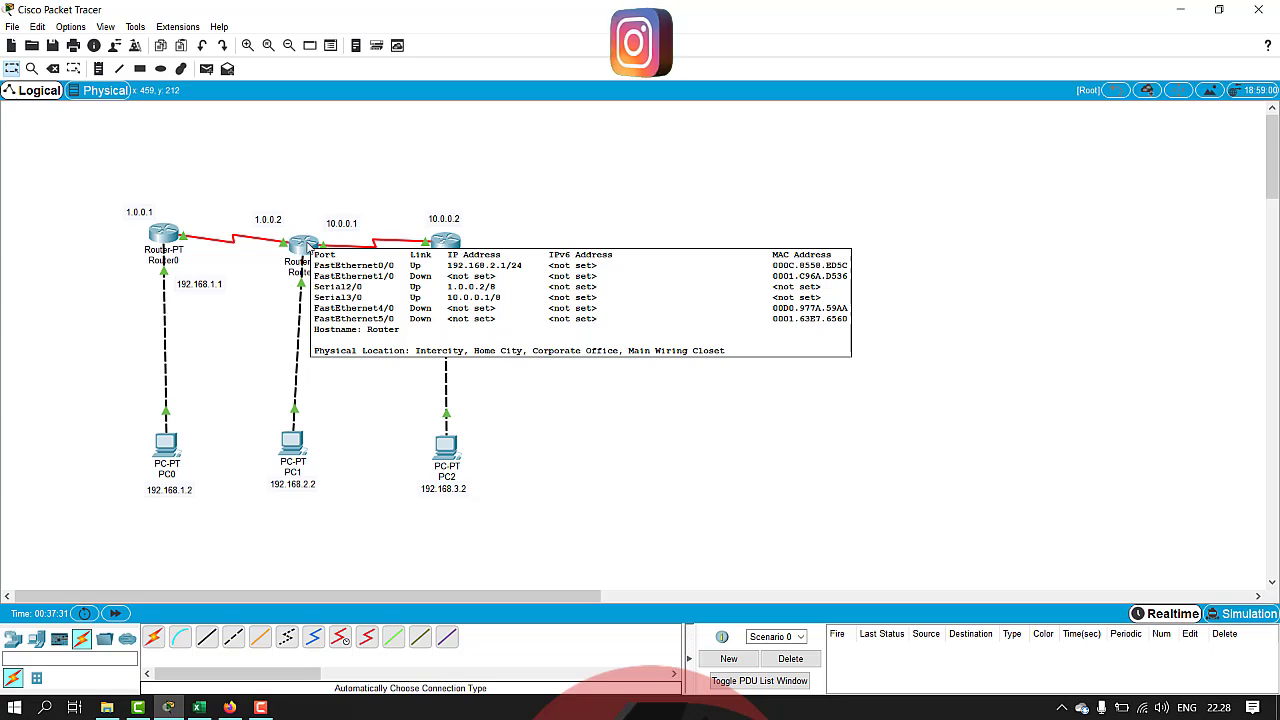
pyautogui.click(305, 247)
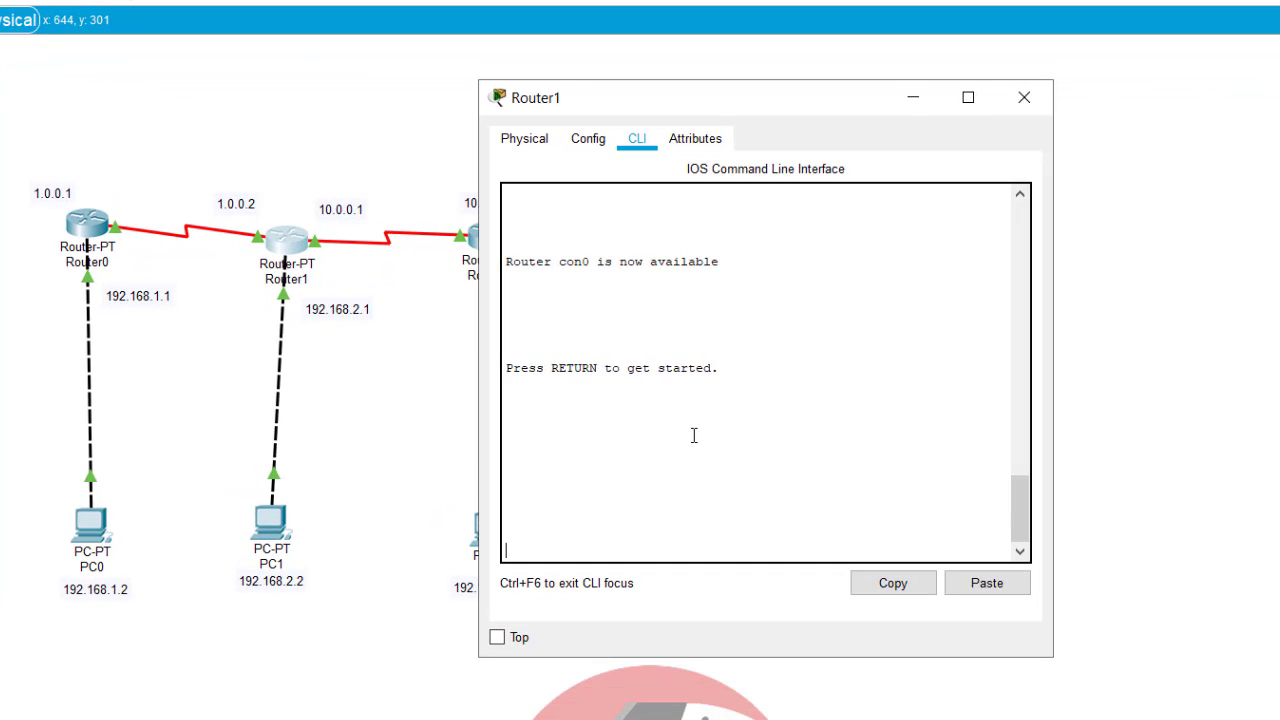
pyautogui.press('Return')
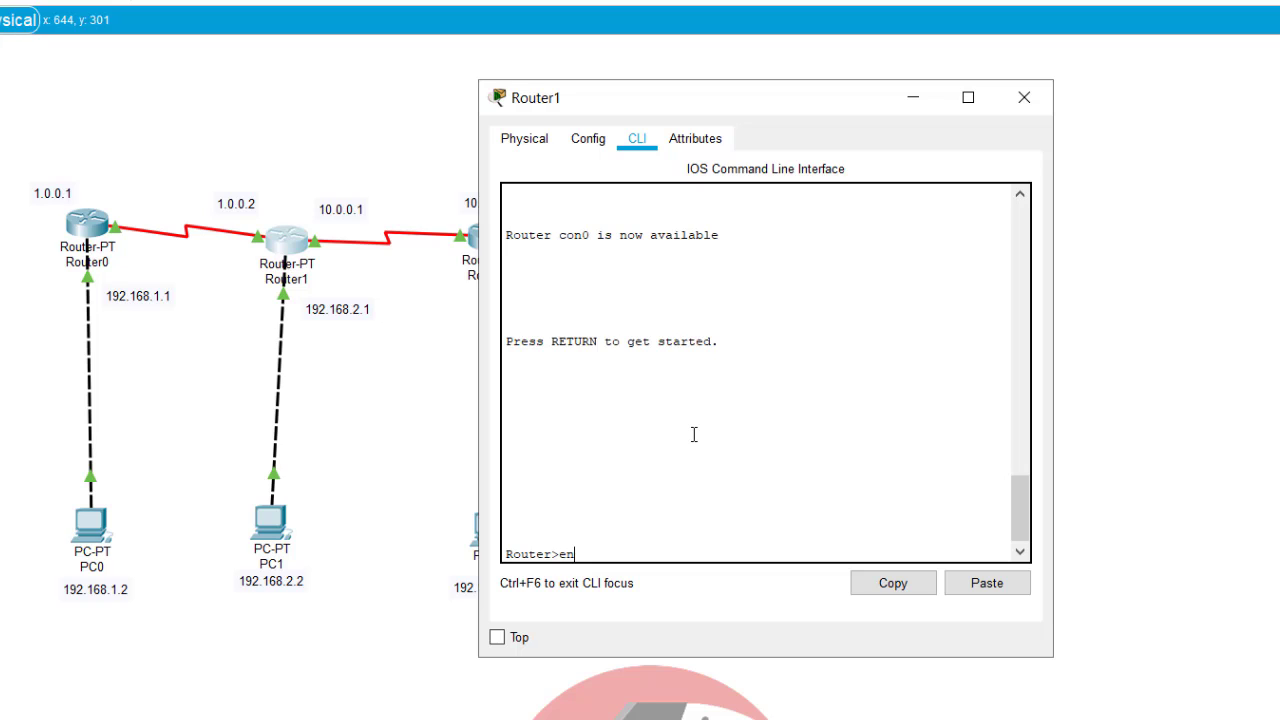
pyautogui.write('ena')
pyautogui.press('Return')
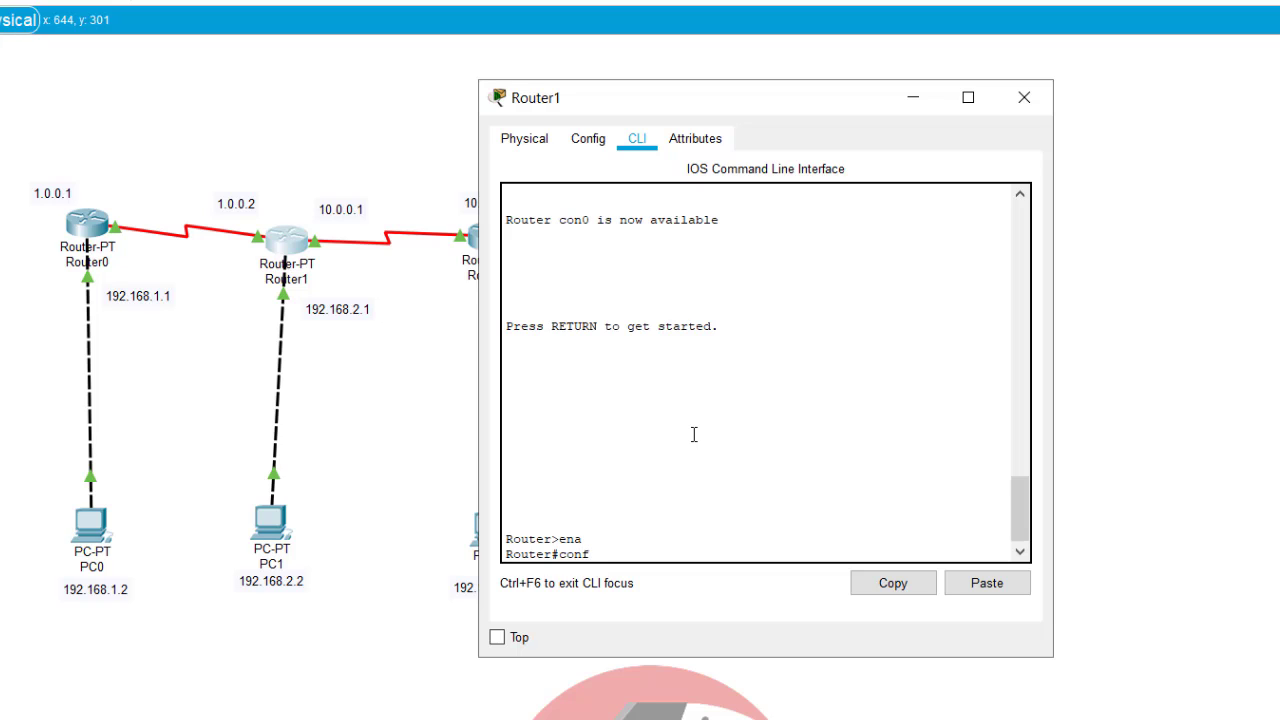
pyautogui.write('conf t')
pyautogui.press('Return')
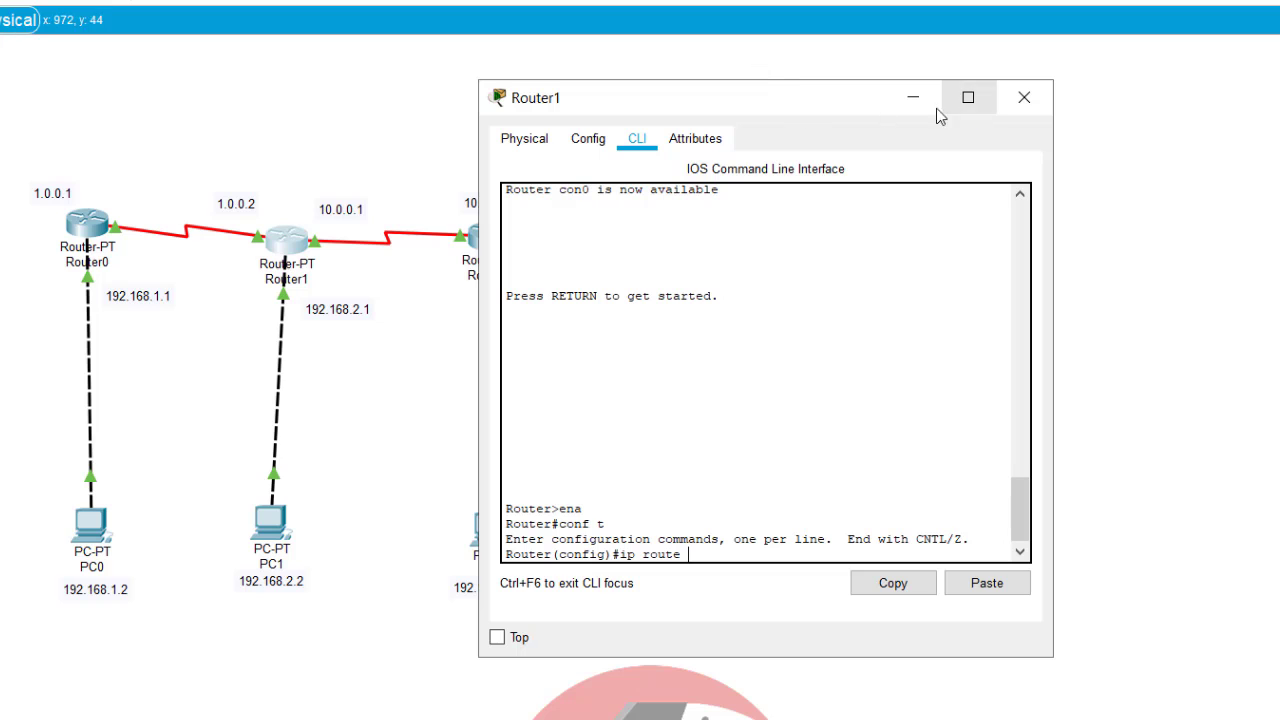
# Move Router1's window clear of the topology and review the router's configured static routes.
pyautogui.moveTo(900, 97); pyautogui.dragTo(1091, 101)
pyautogui.click(785, 155)
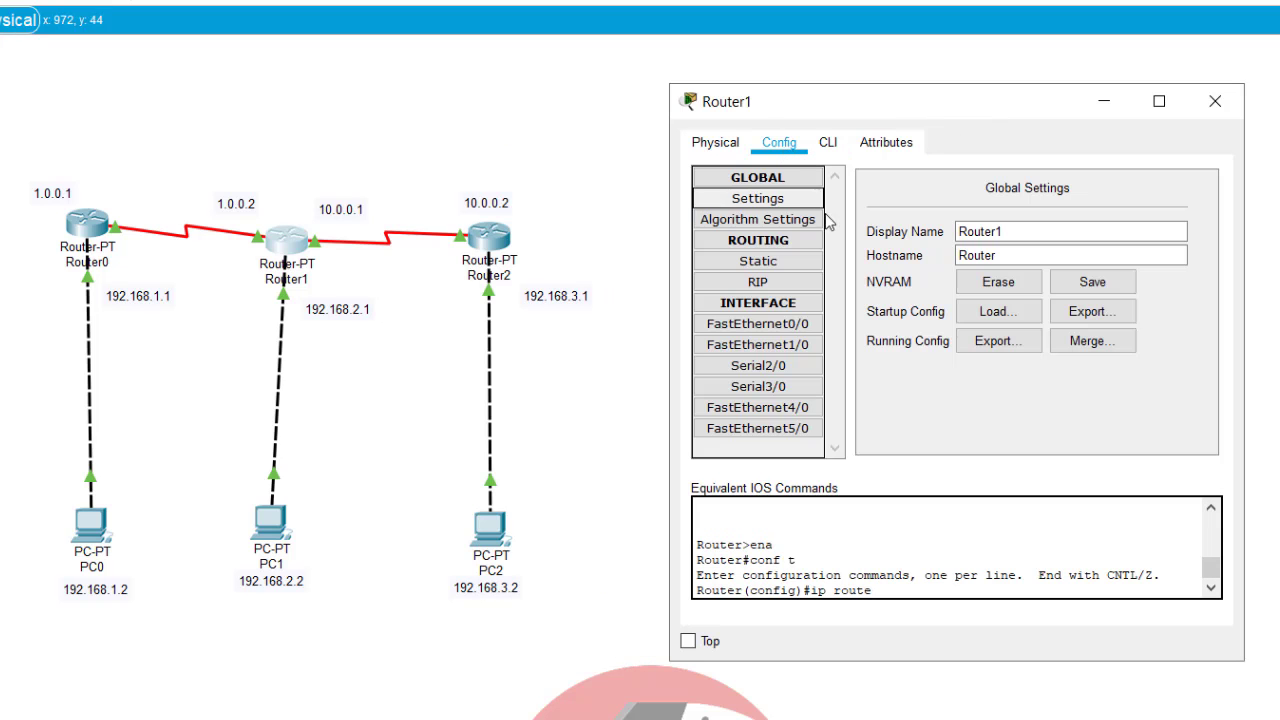
pyautogui.click(757, 263)
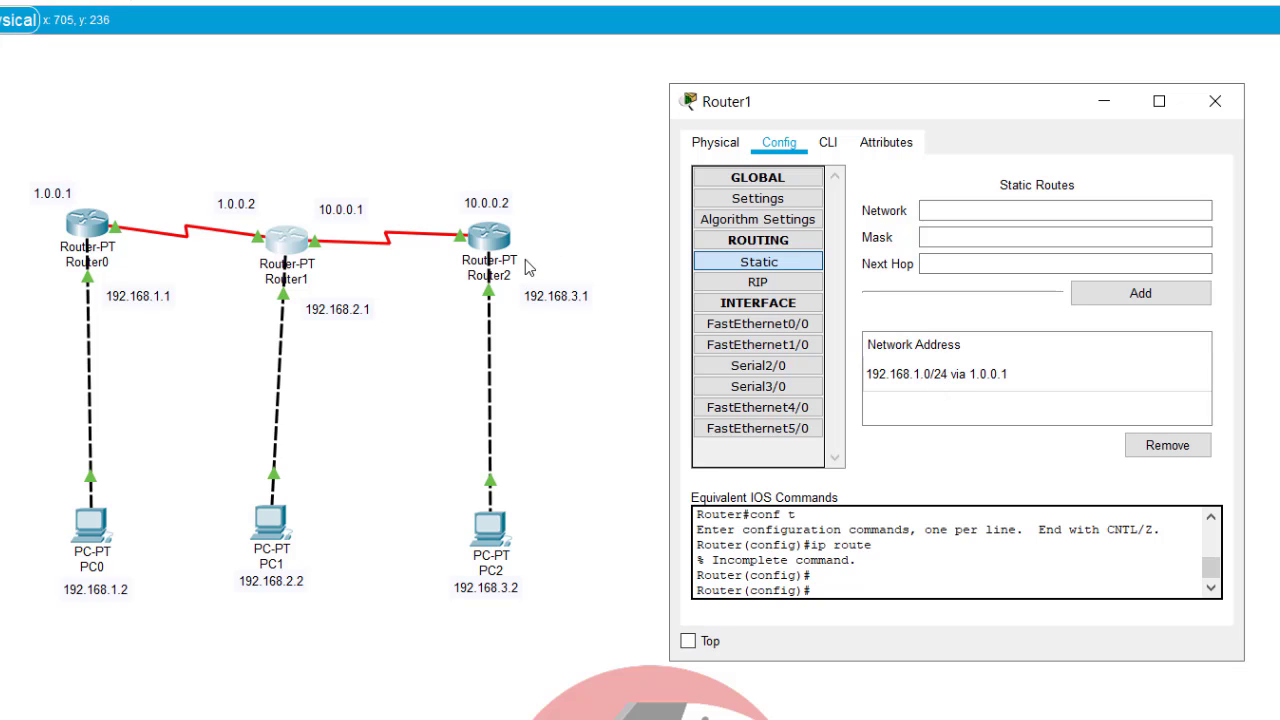
# On Router1's command line, add the static route ip route 192.168.3.0 255.255.255.0 10.0.0.2 and close the router's window.
pyautogui.click(828, 143)
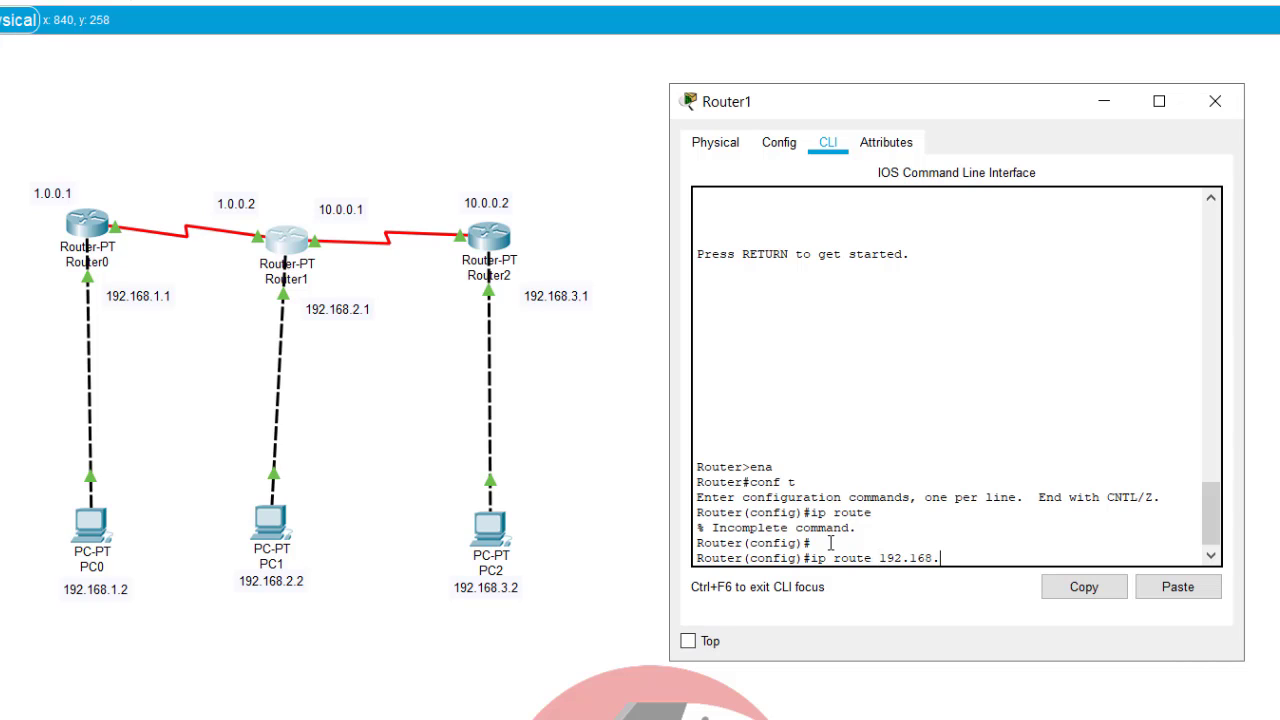
pyautogui.write('.0 255.255.255.0 10')
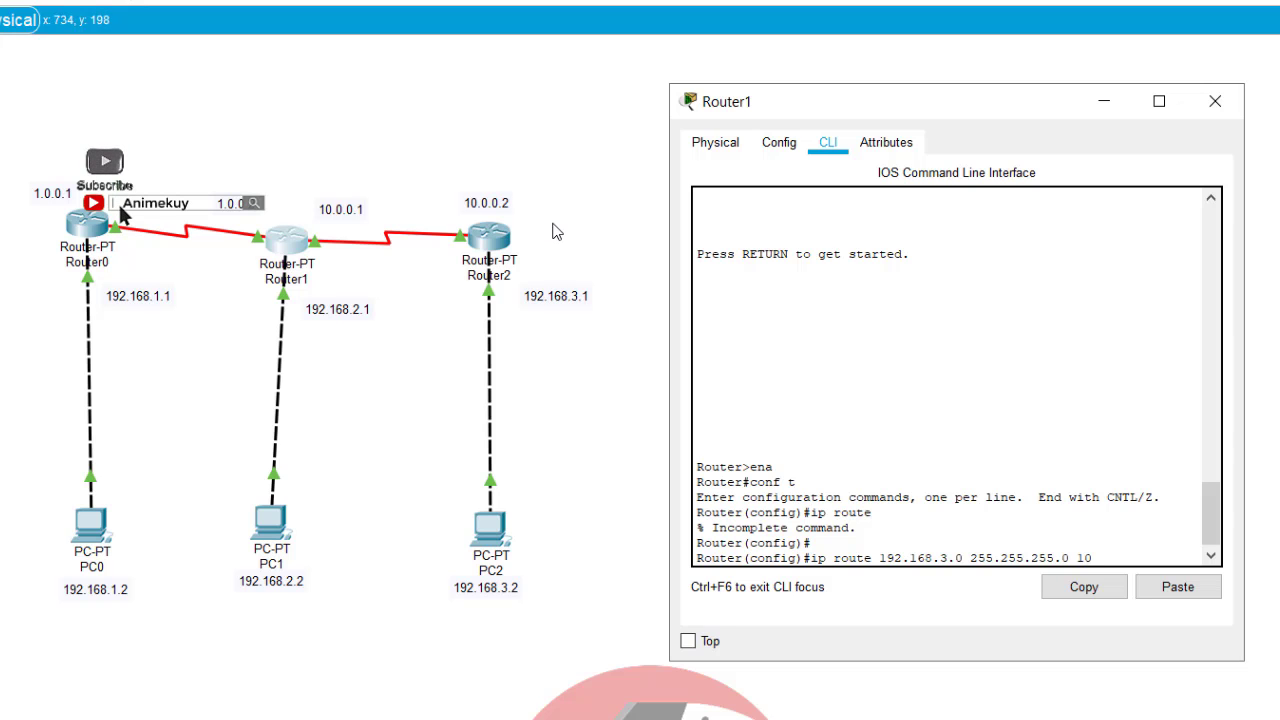
pyautogui.write('.0.0.2')
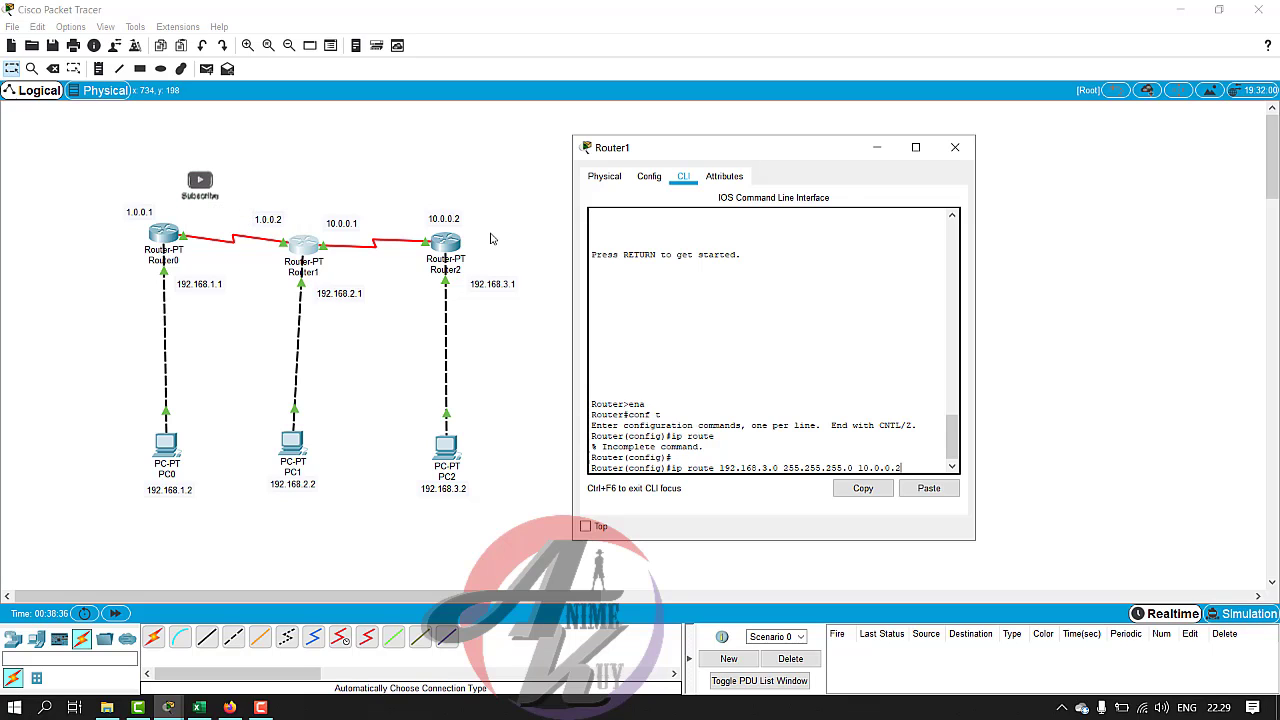
pyautogui.press('Return')
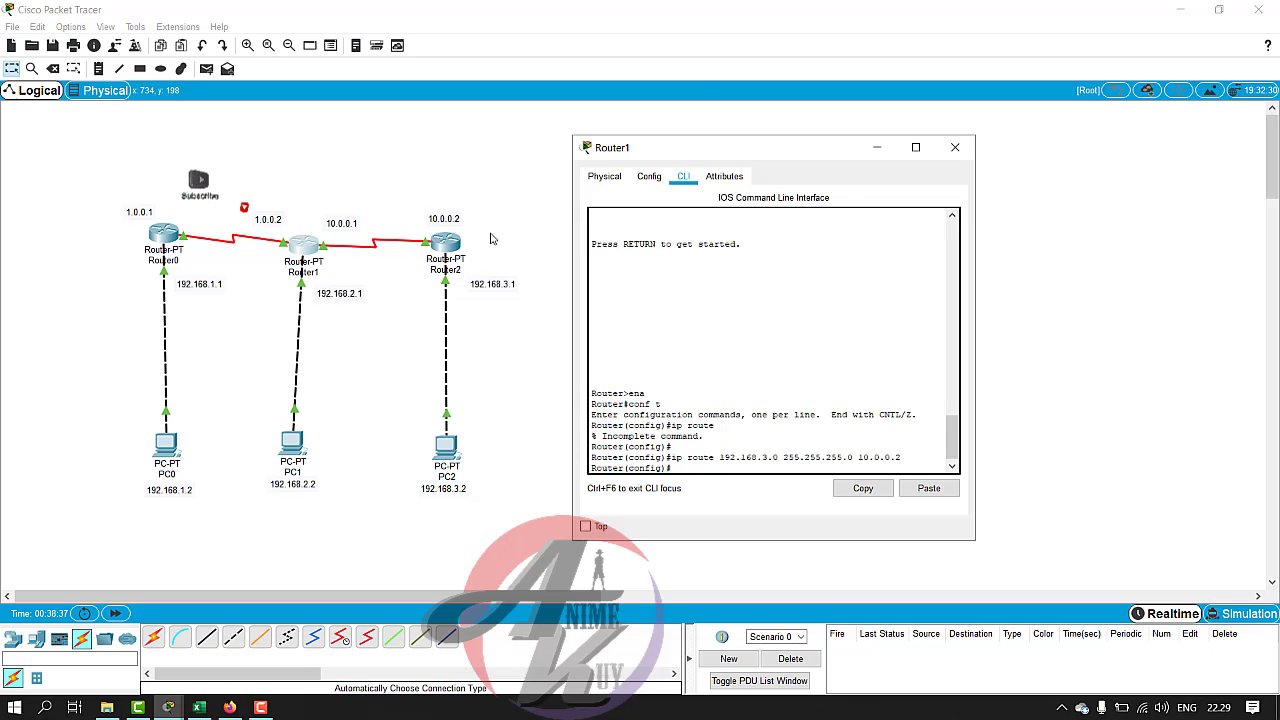
pyautogui.click(955, 147)
# Test connectivity with simple PDUs from Router0 to Router2, PC0 to Router2, and PC0 to PC2.
pyautogui.click(206, 68)
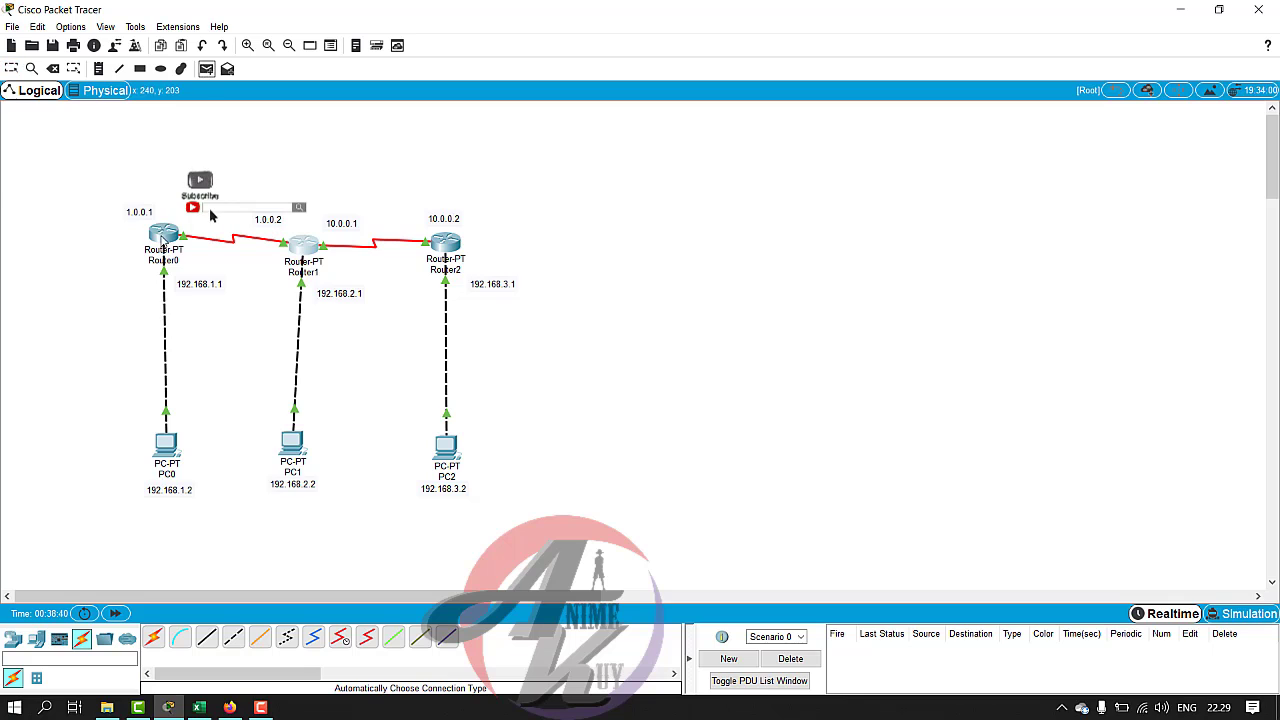
pyautogui.click(163, 233)
pyautogui.click(441, 243)
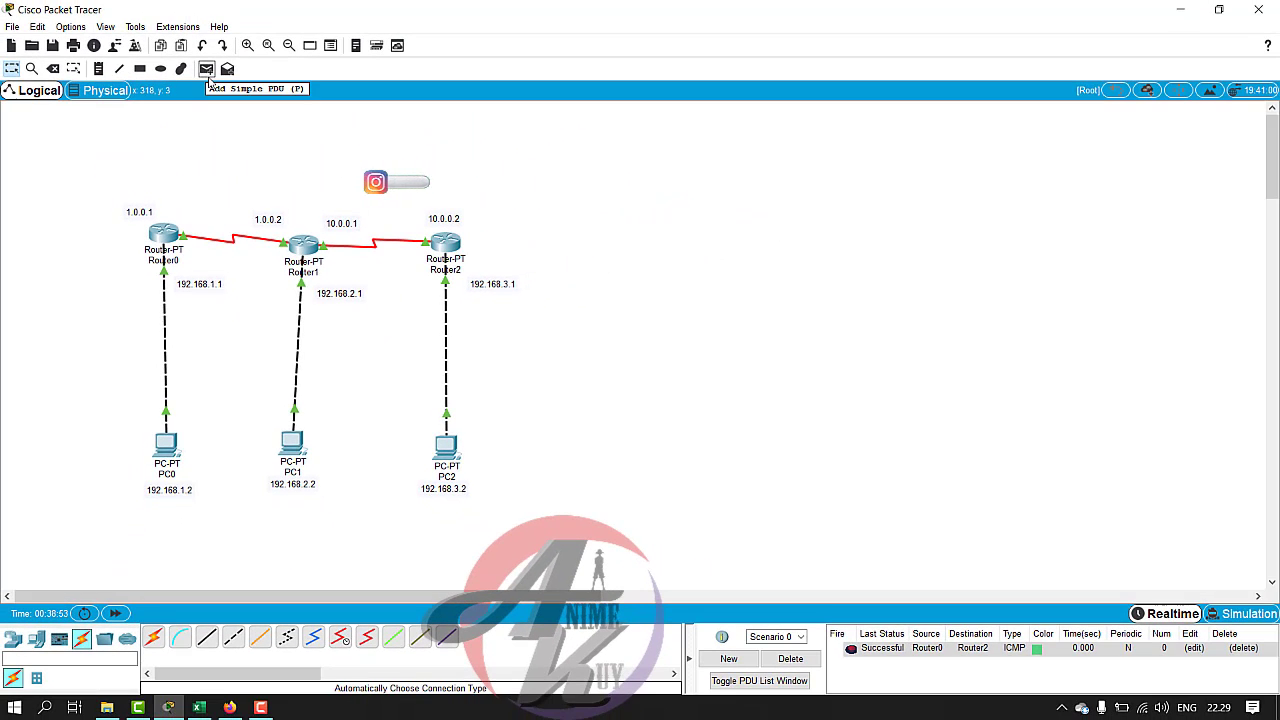
pyautogui.click(206, 70)
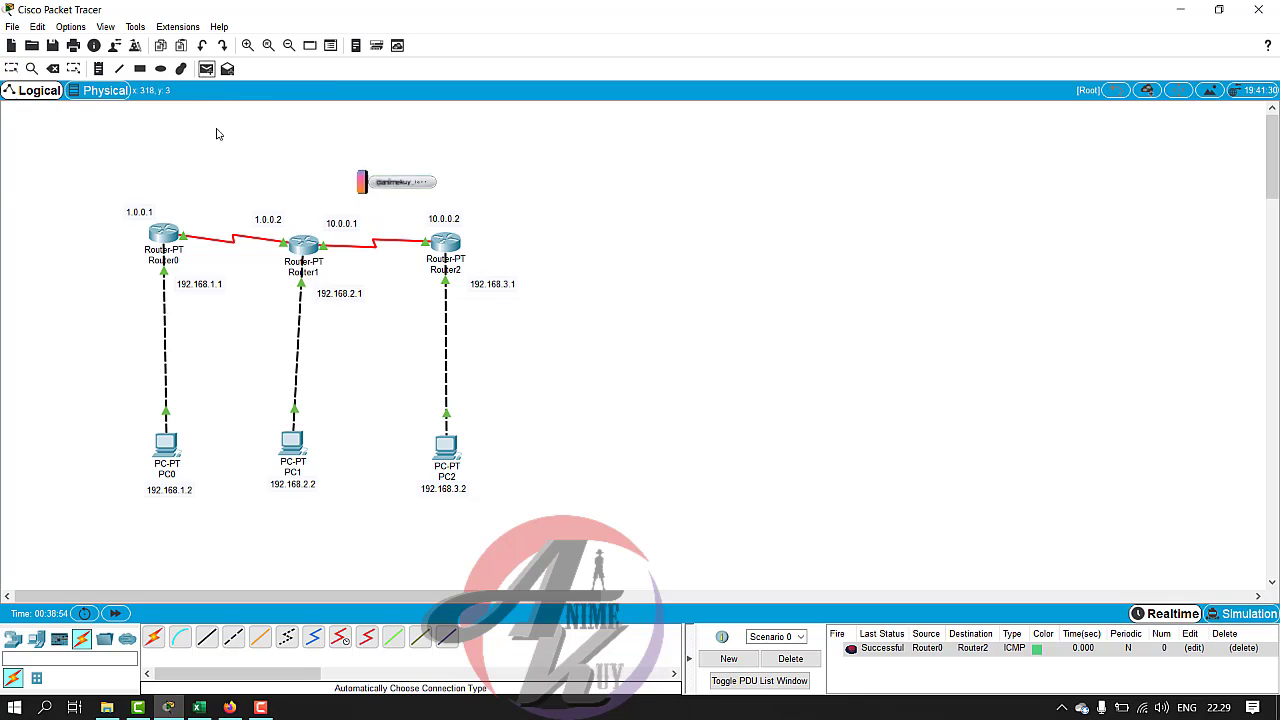
pyautogui.click(167, 446)
pyautogui.click(441, 244)
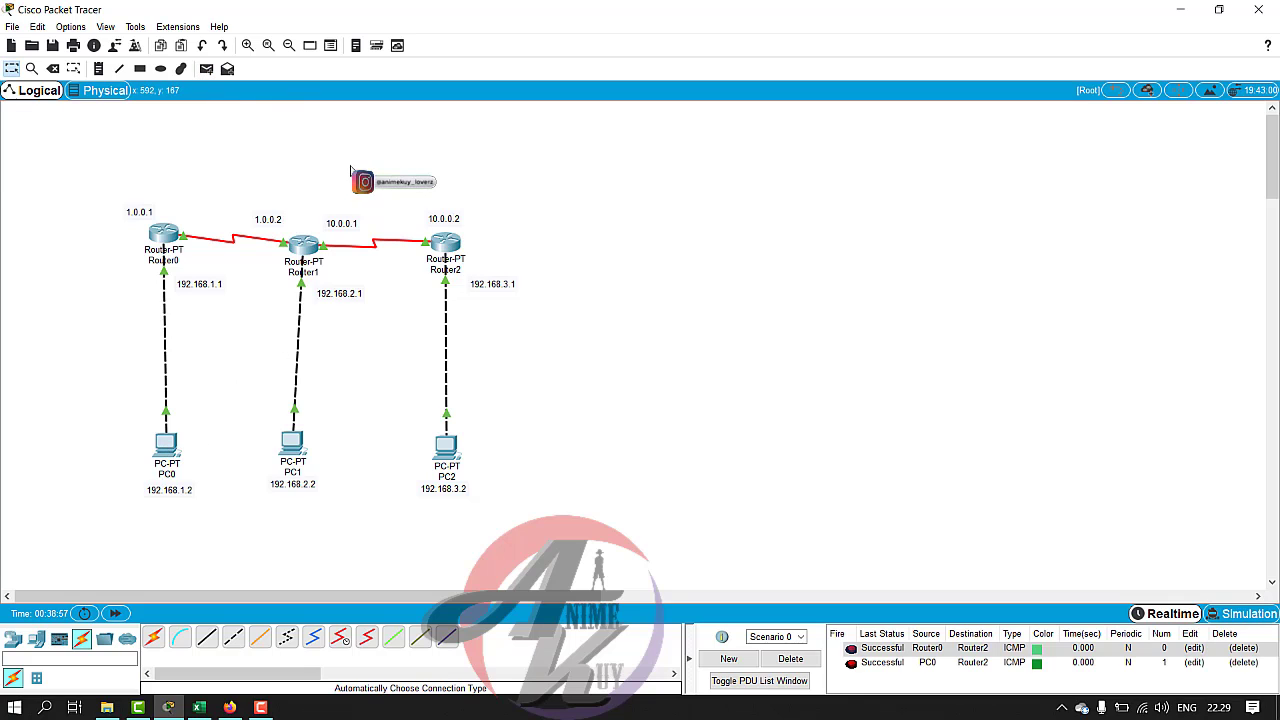
pyautogui.click(446, 447)
pyautogui.press('Escape')
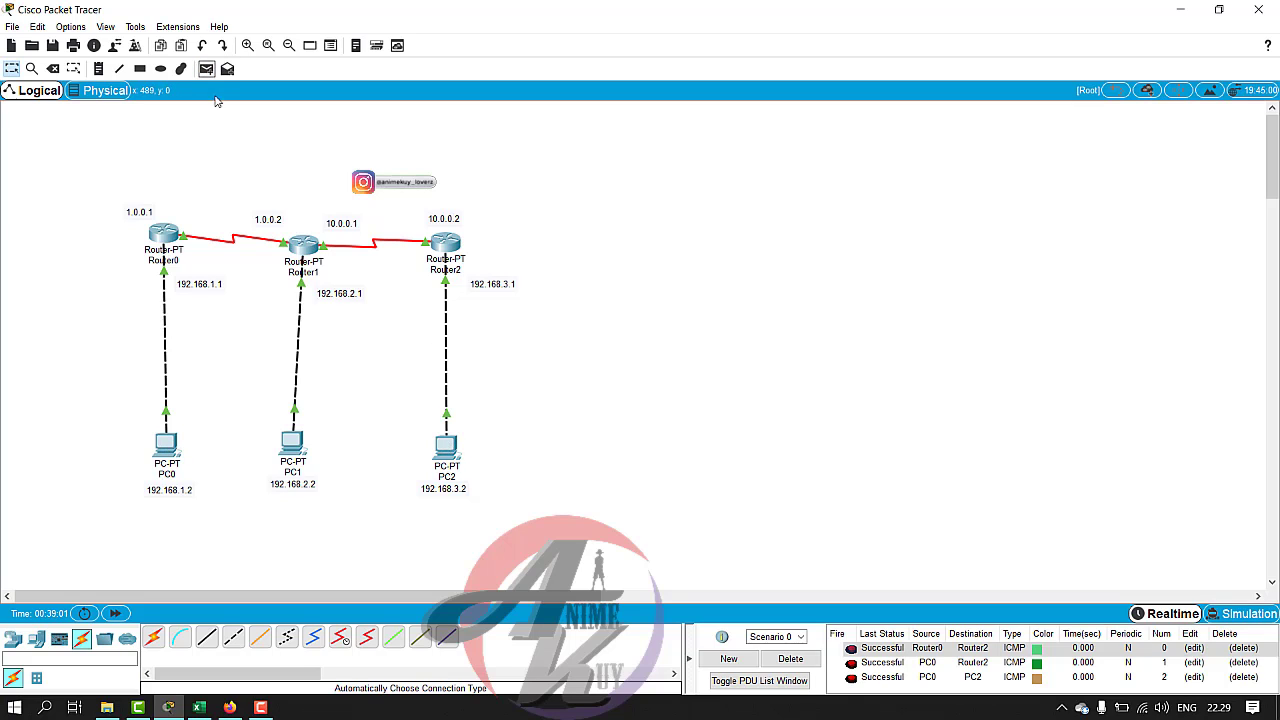
# Send a simple PDU from PC1 to PC2 twice, checking the PDU list between the two tests.
pyautogui.click(290, 450)
pyautogui.click(449, 448)
pyautogui.press('Escape')
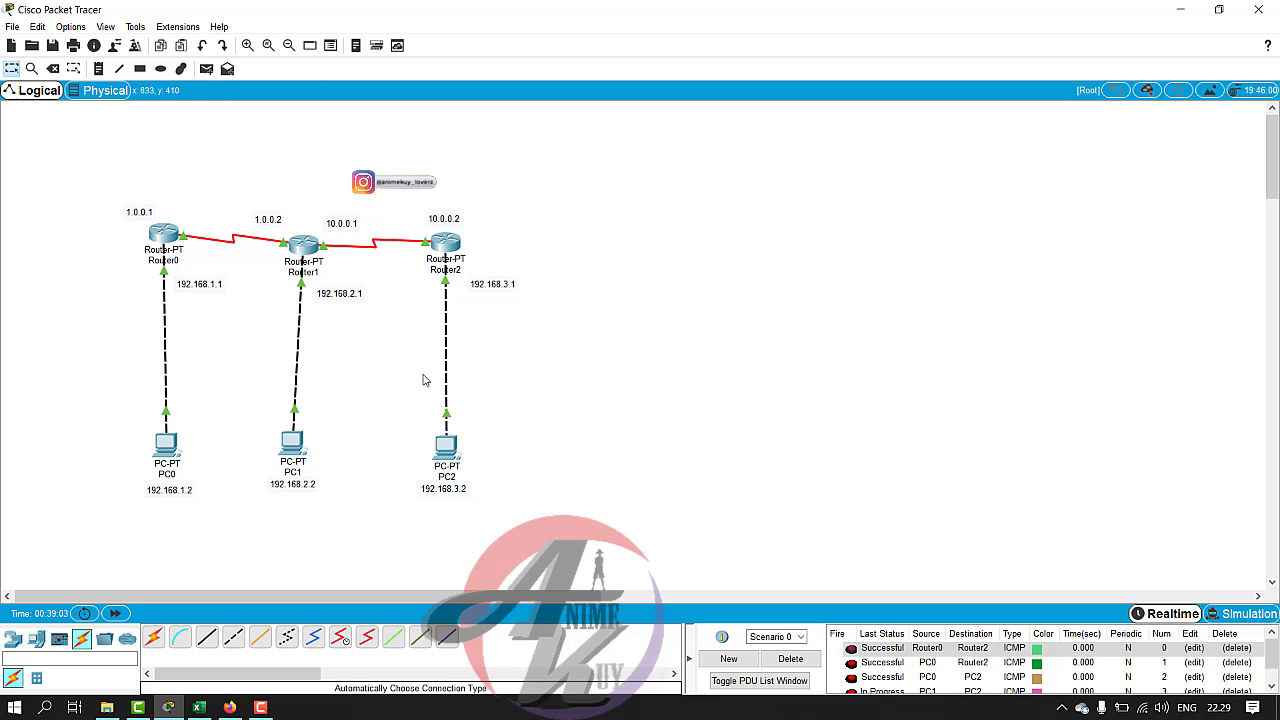
pyautogui.scroll(-3, 1013, 481)
pyautogui.scroll(2, 1013, 479)
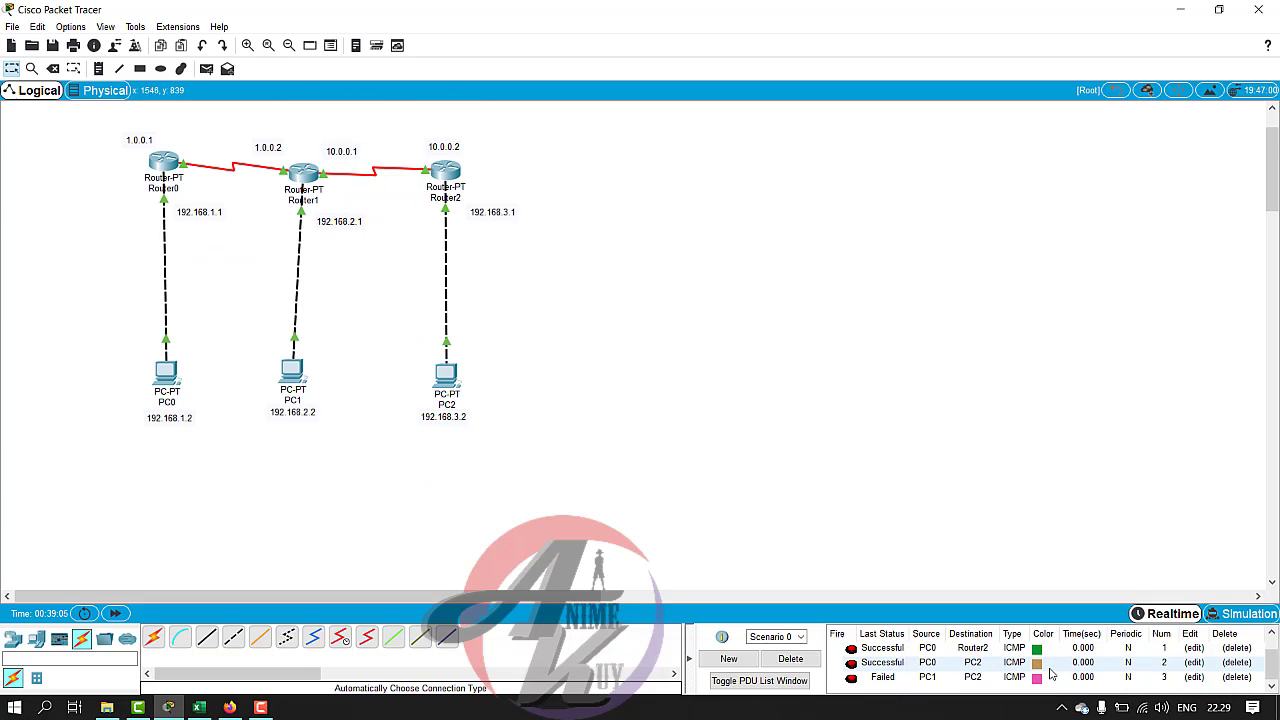
pyautogui.click(206, 68)
pyautogui.click(294, 375)
pyautogui.click(446, 376)
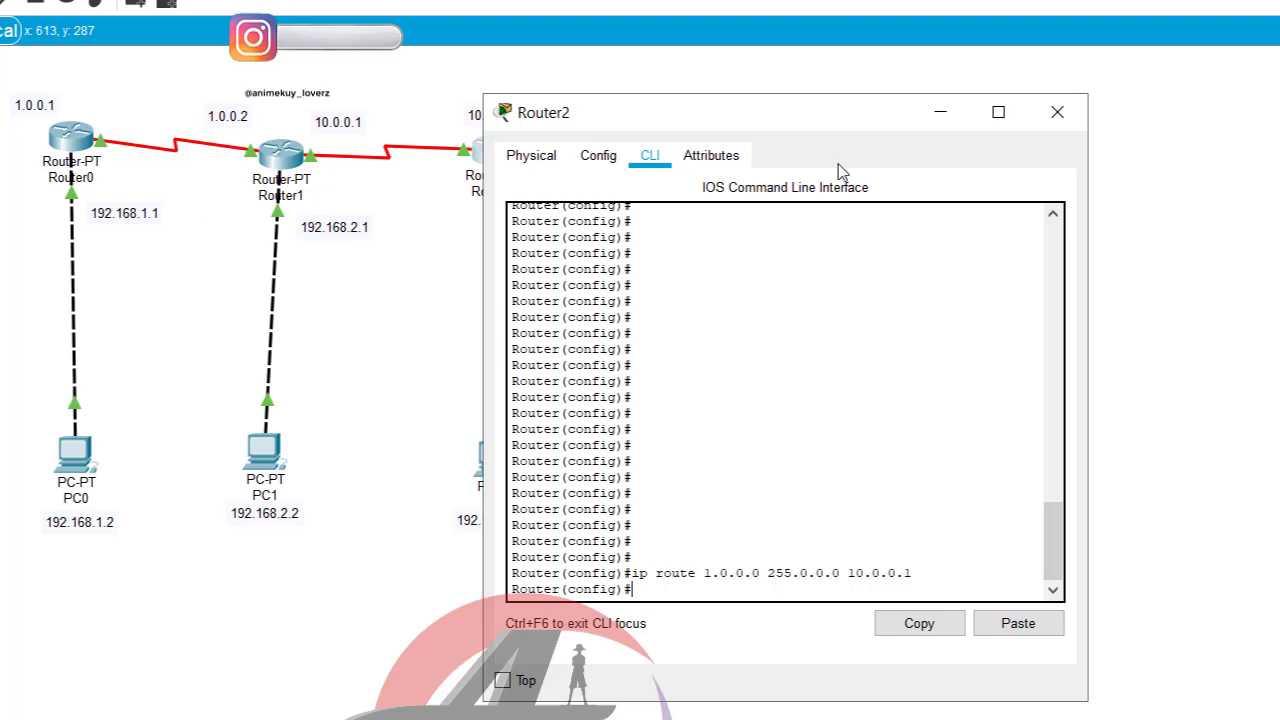
# Review Router2's static routes, add ip route 192.168.2.0 255.255.255.0 10.0.0.1 on its command line, and close the router's window.
pyautogui.click(602, 162)
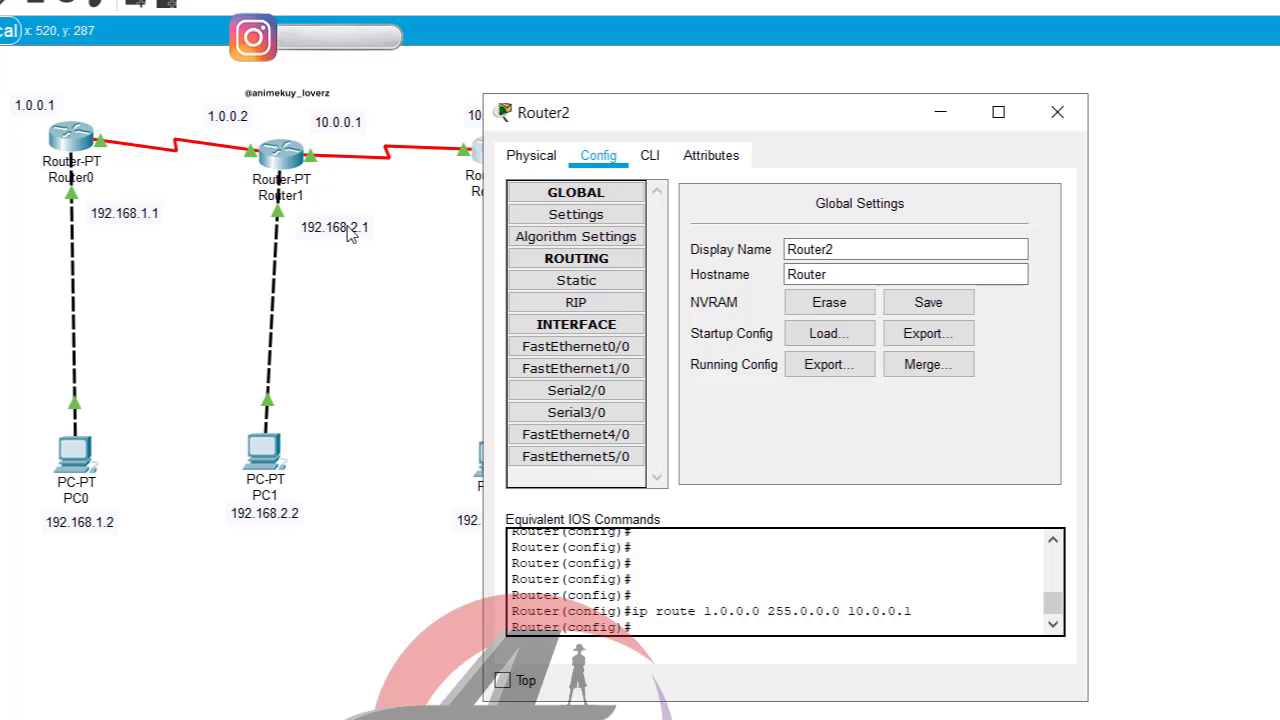
pyautogui.click(576, 281)
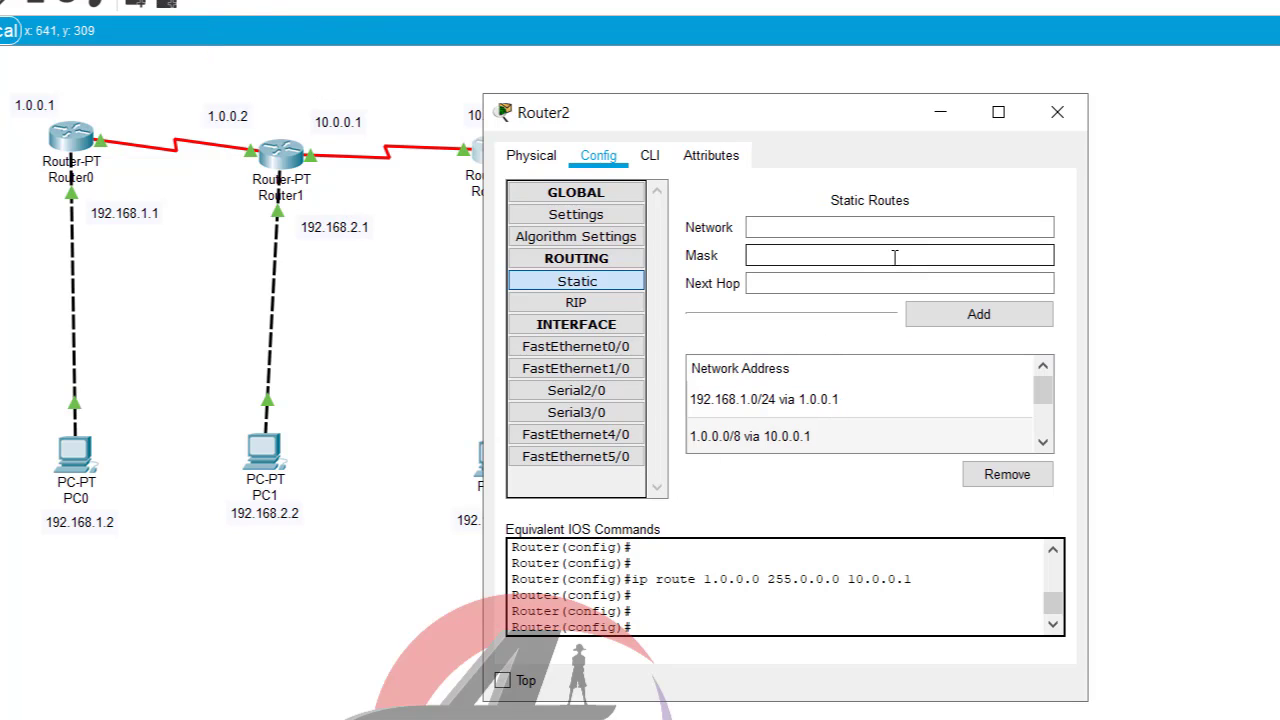
pyautogui.click(640, 160)
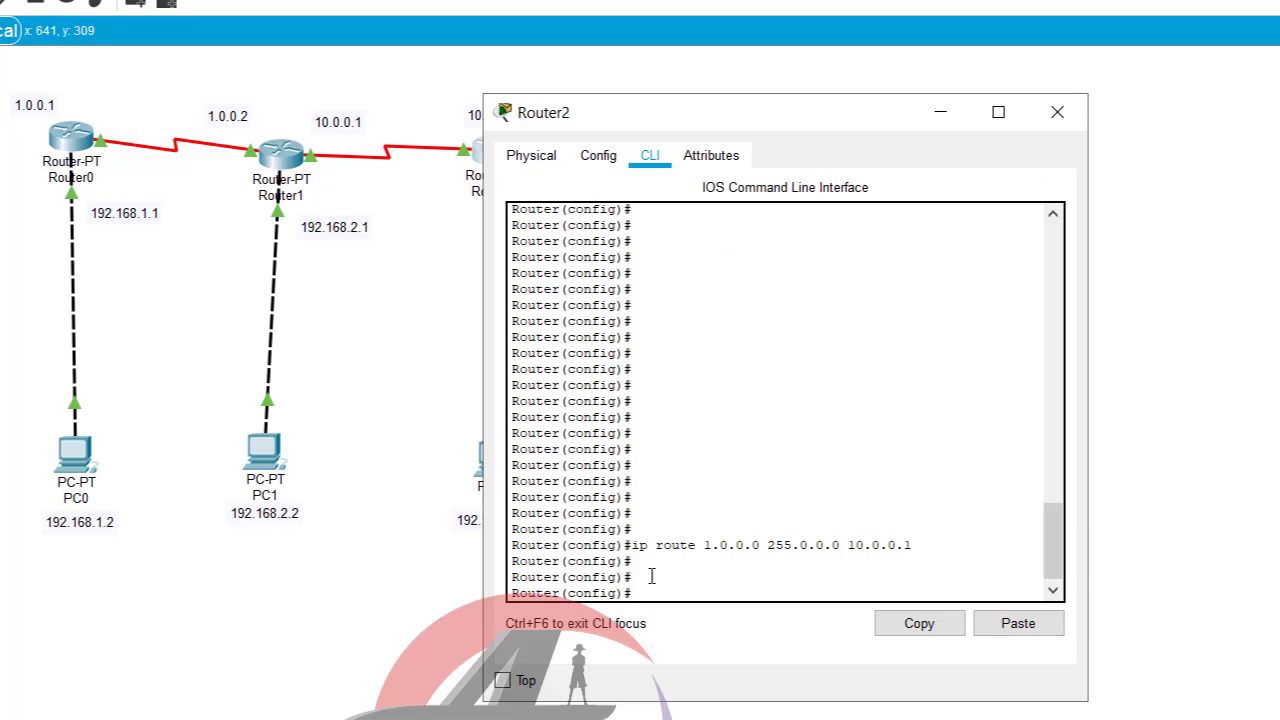
pyautogui.write('ip ')
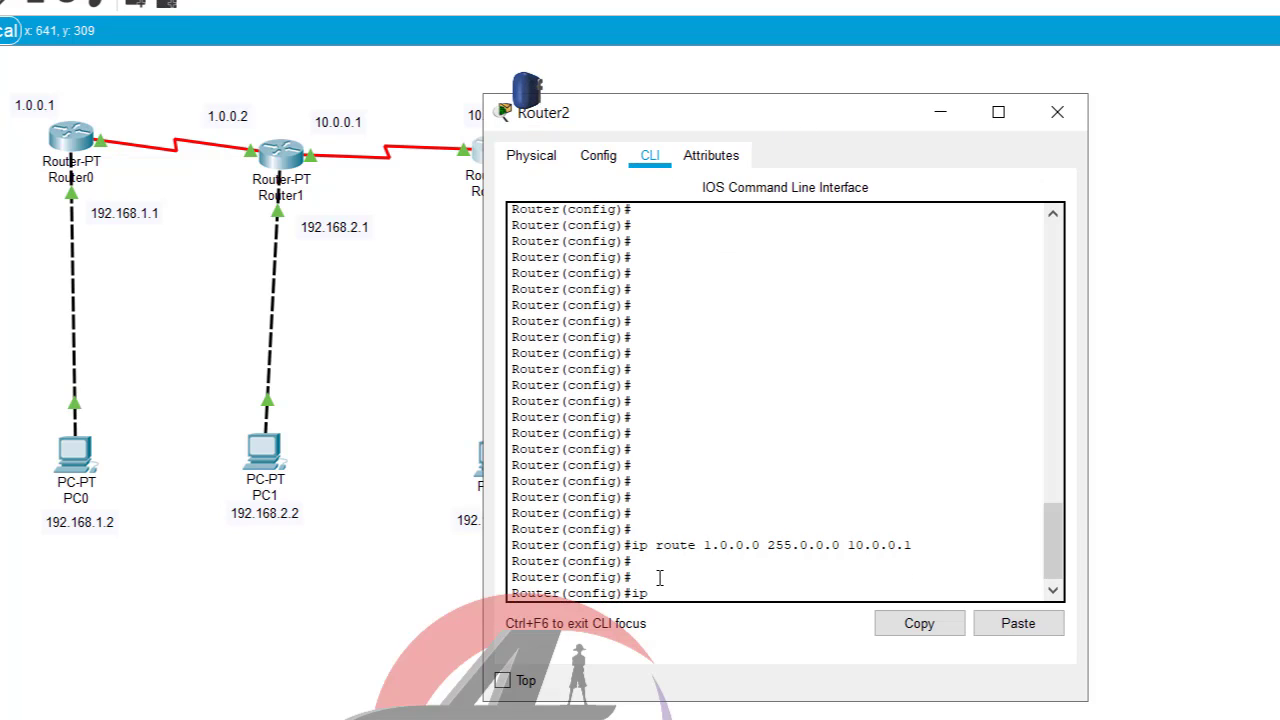
pyautogui.write('rou')
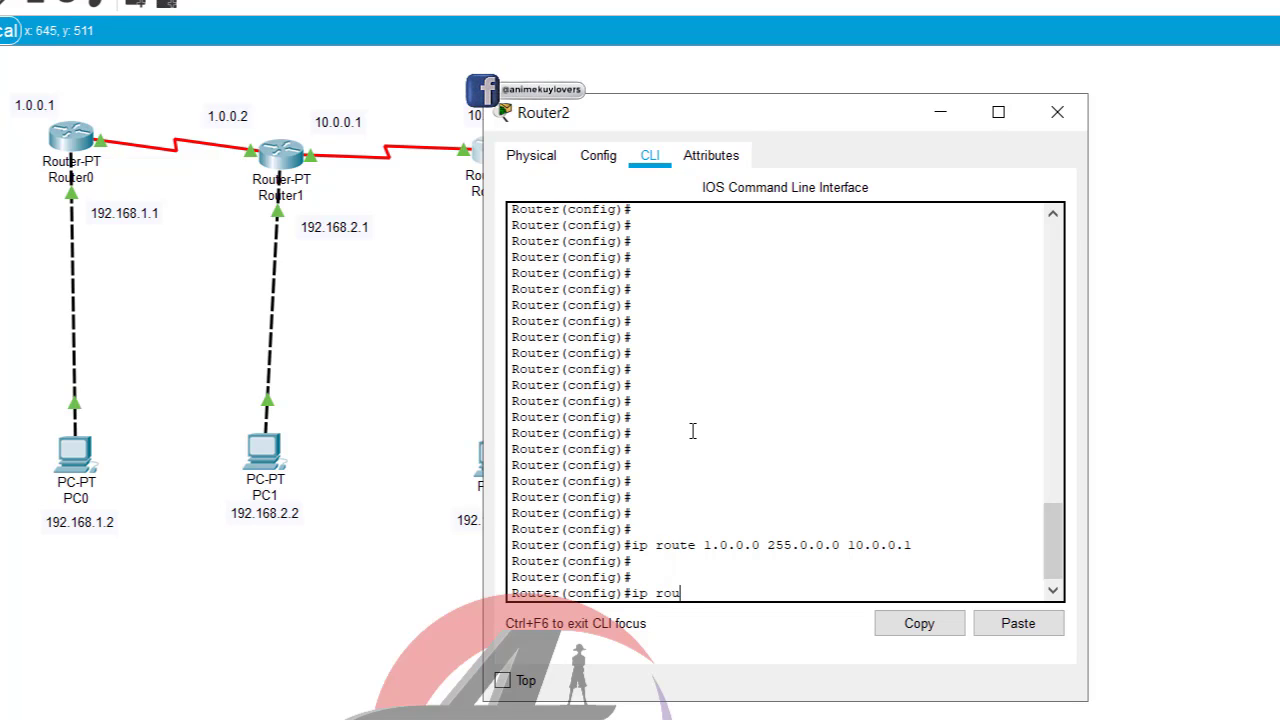
pyautogui.write('te')
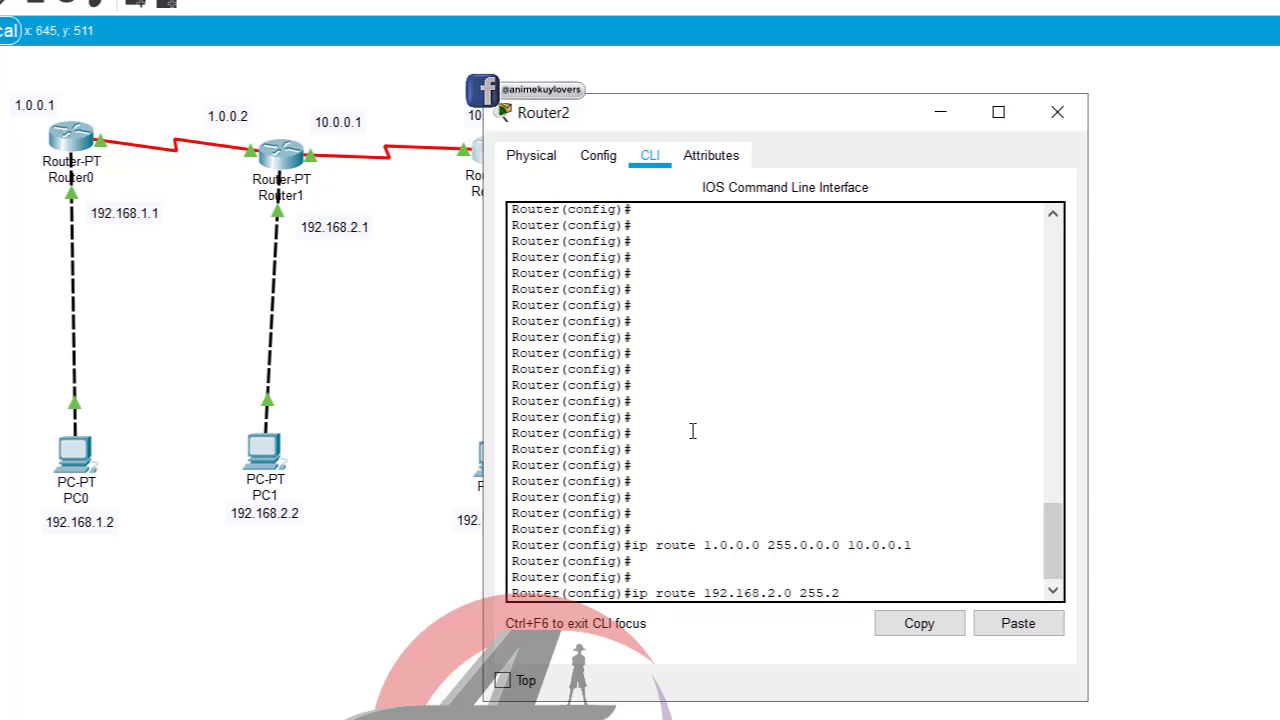
pyautogui.write('192.168.2.0 255.255.255.0')
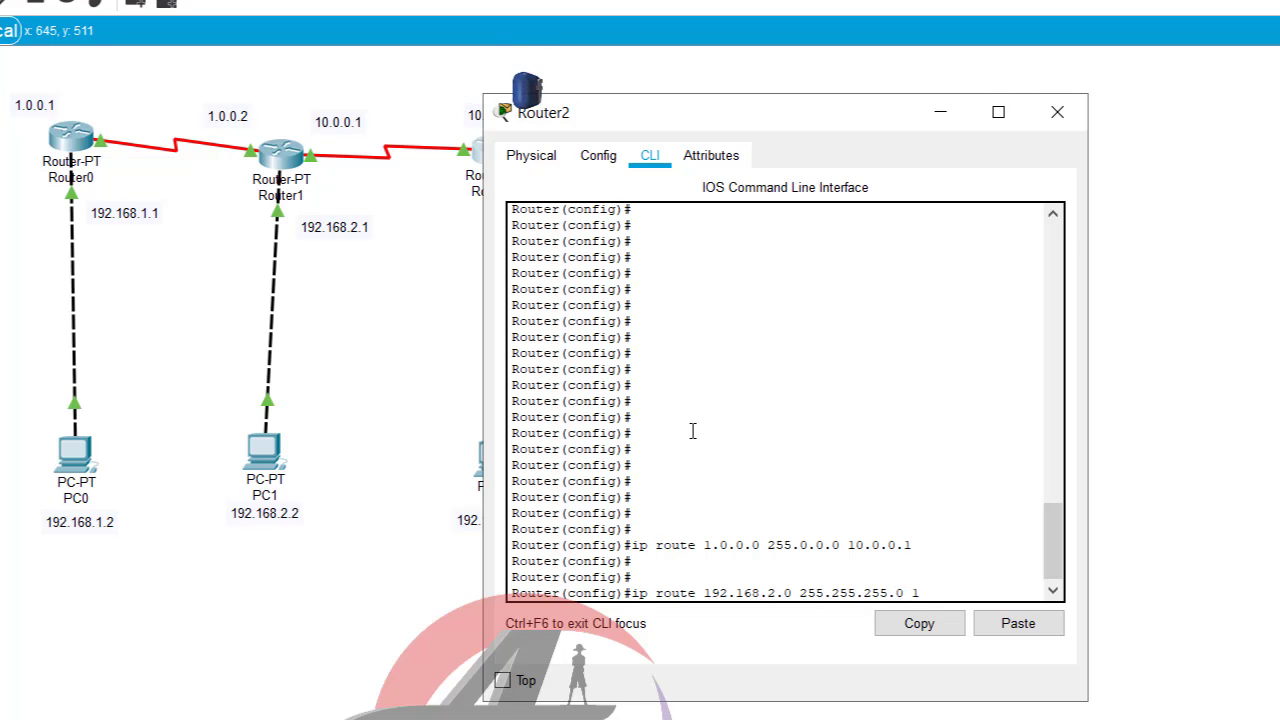
pyautogui.write(' 10.0.0.1')
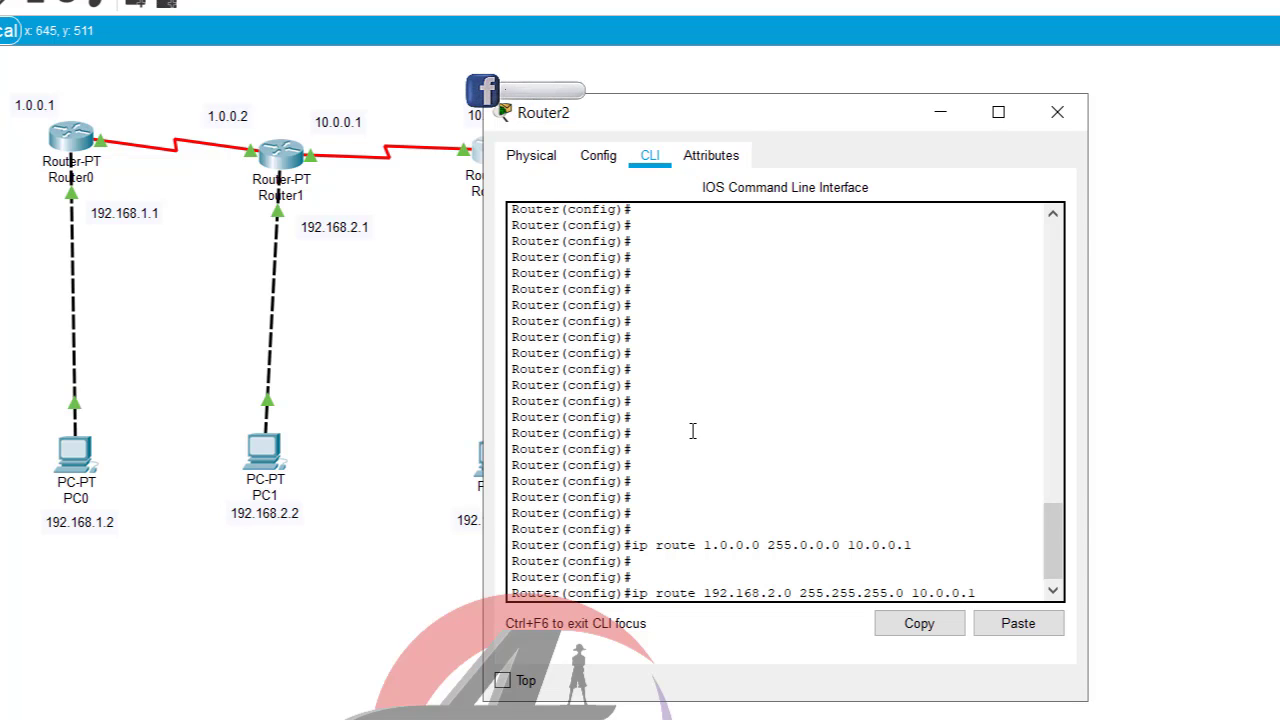
pyautogui.press('Return')
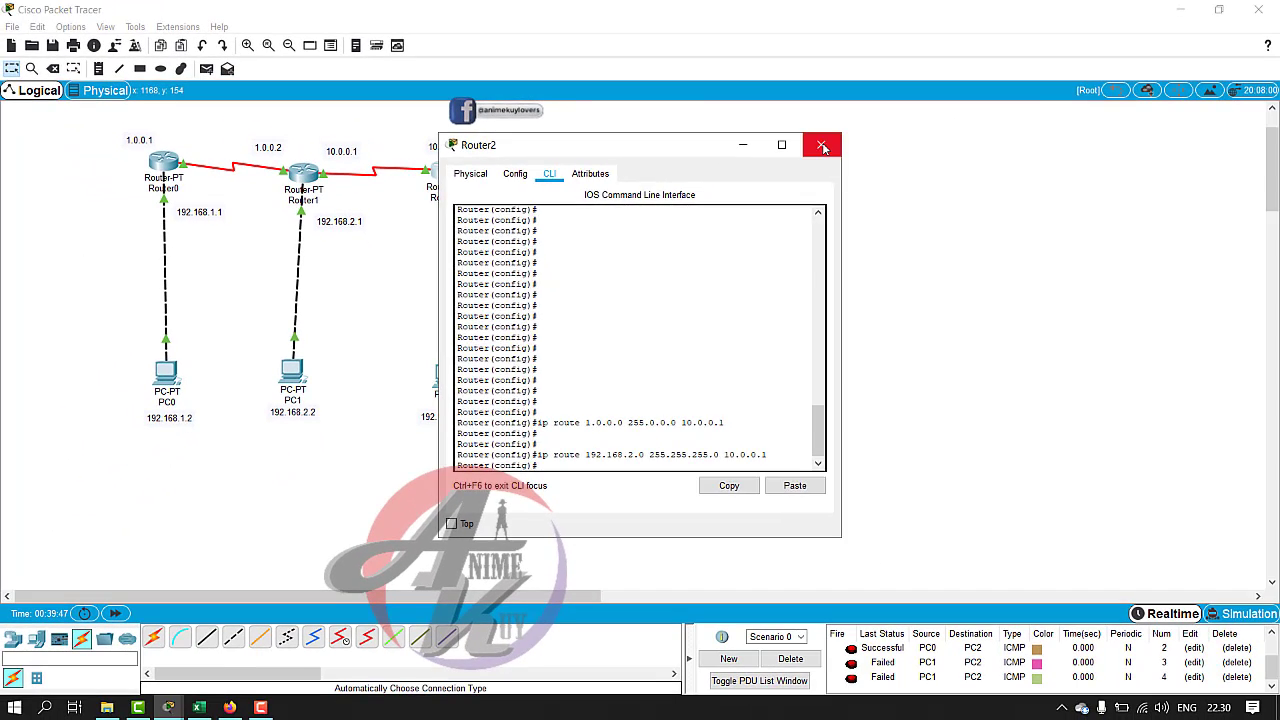
pyautogui.click(821, 146)
# Send a simple PDU from PC2 to PC1, check its status, and delete Scenario 0 to clear the PDU list.
pyautogui.click(208, 72)
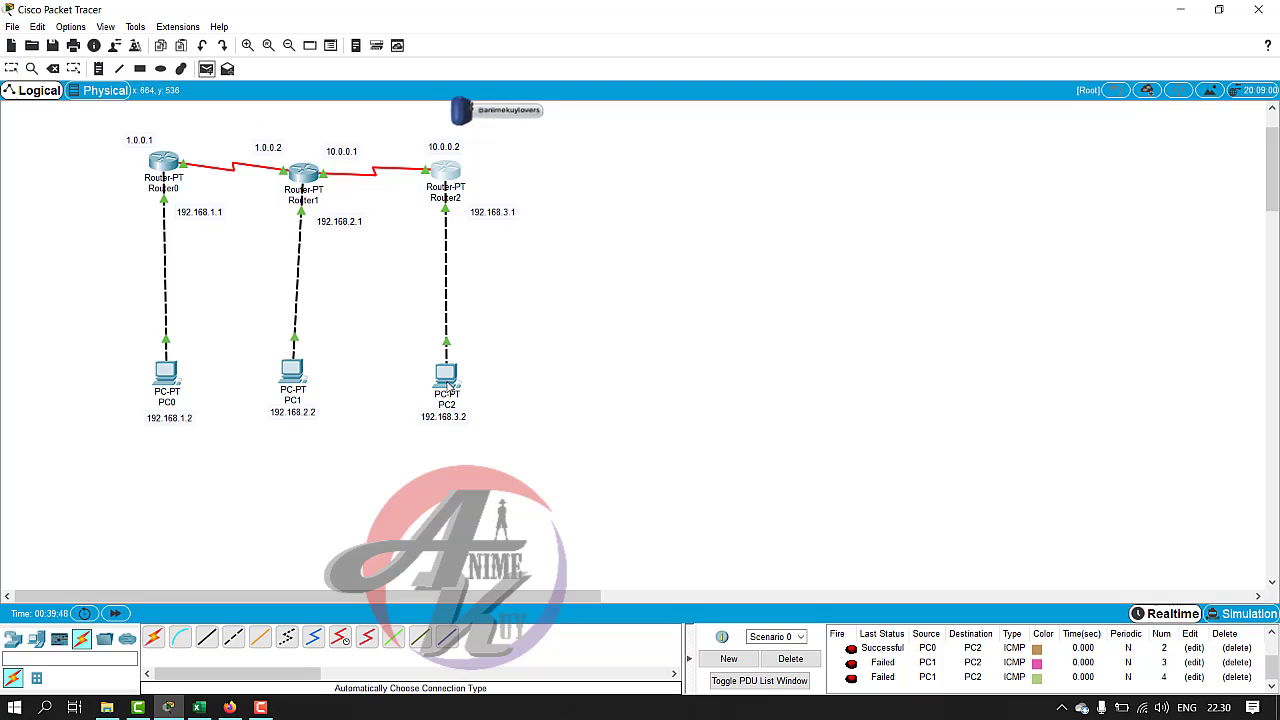
pyautogui.click(447, 376)
pyautogui.click(294, 378)
pyautogui.scroll(-2, 903, 664)
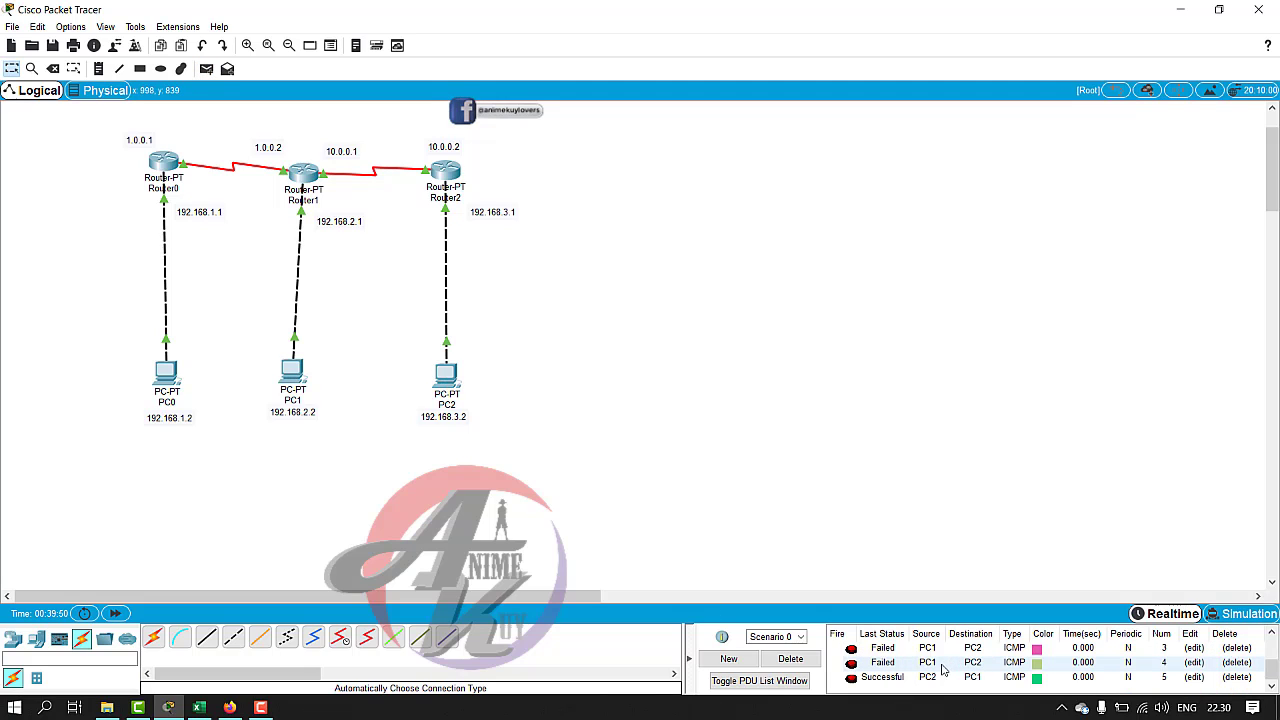
pyautogui.click(790, 659)
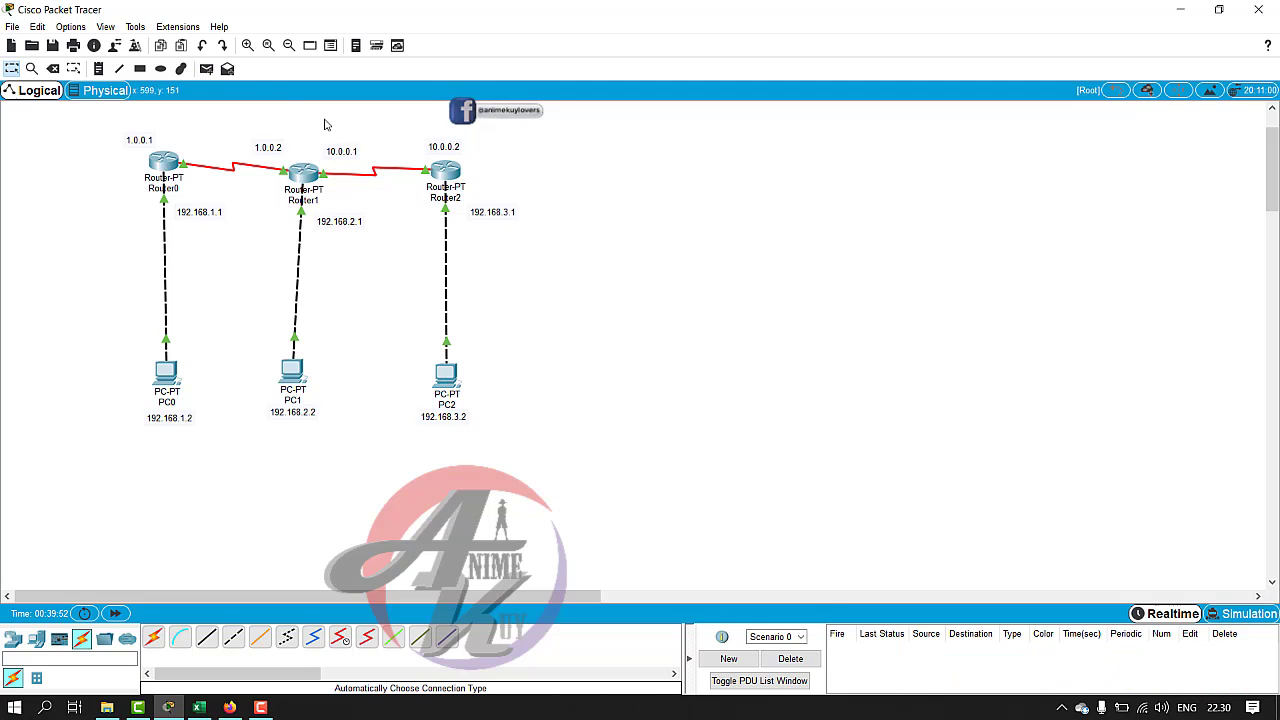
# Send one simple PDU from PC2 to PC1 and another from PC2 to PC0.
pyautogui.click(206, 68)
pyautogui.click(447, 376)
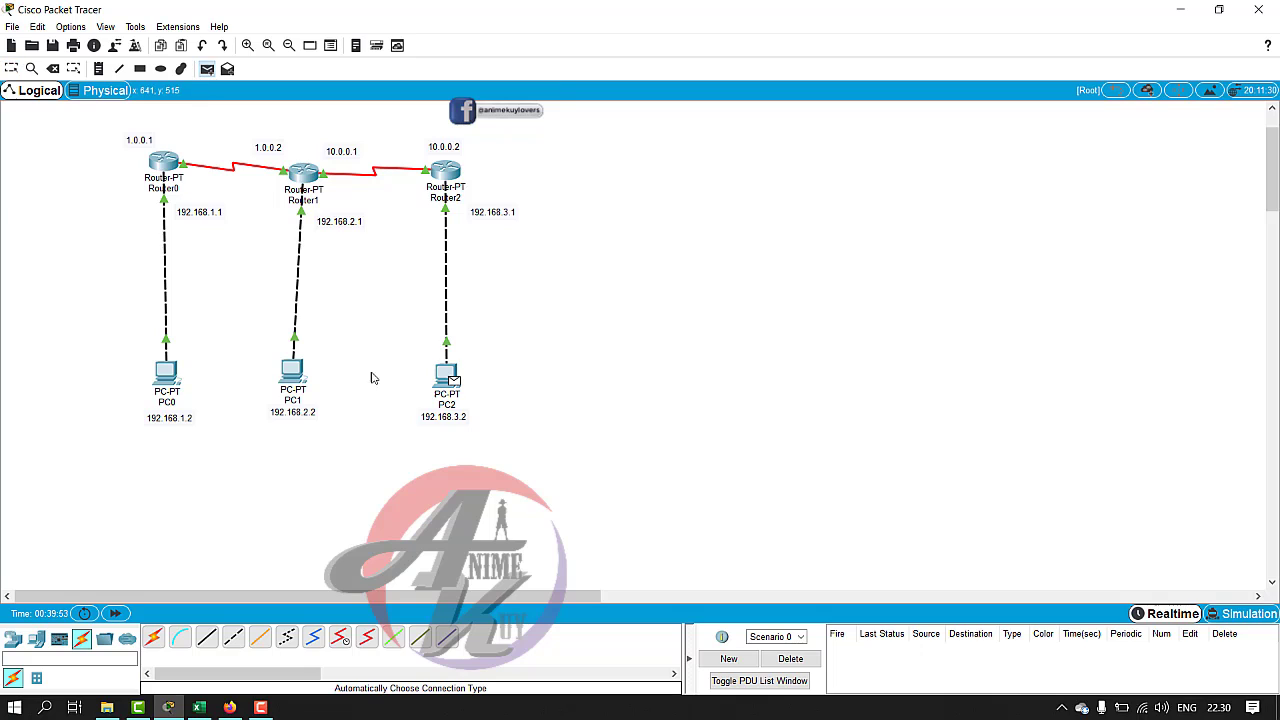
pyautogui.click(293, 374)
pyautogui.click(206, 68)
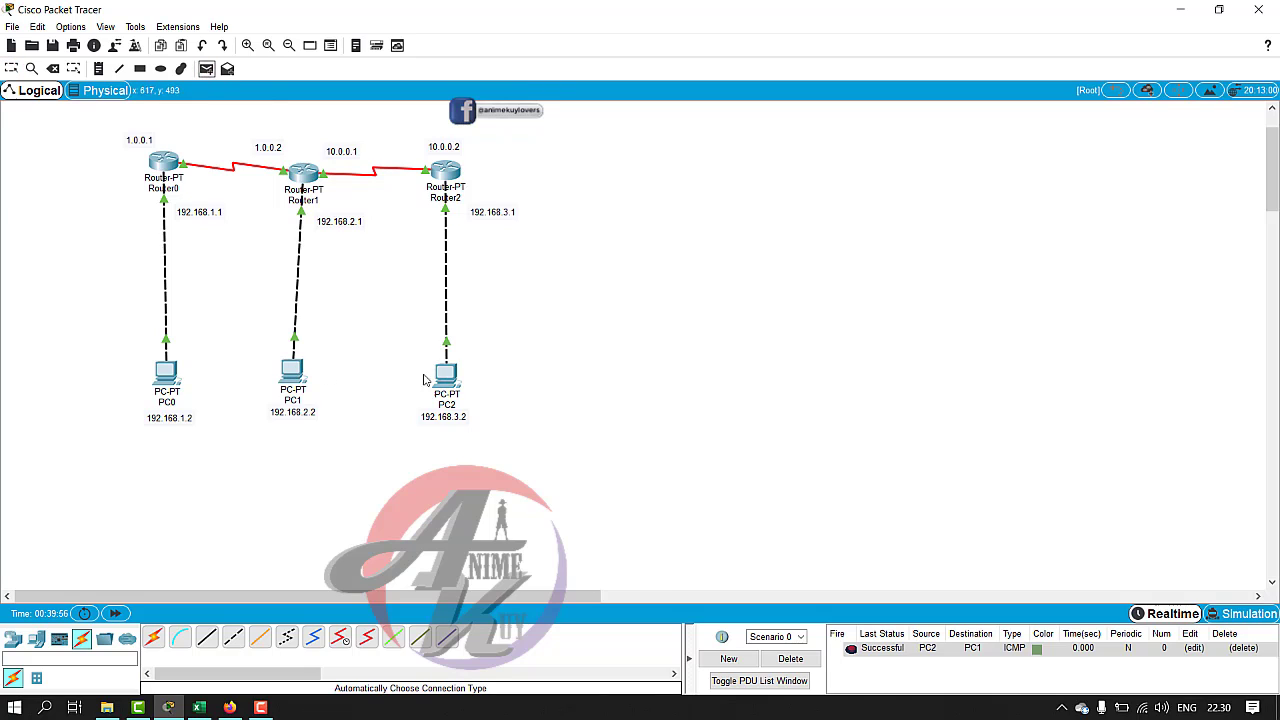
pyautogui.click(446, 376)
pyautogui.click(162, 373)
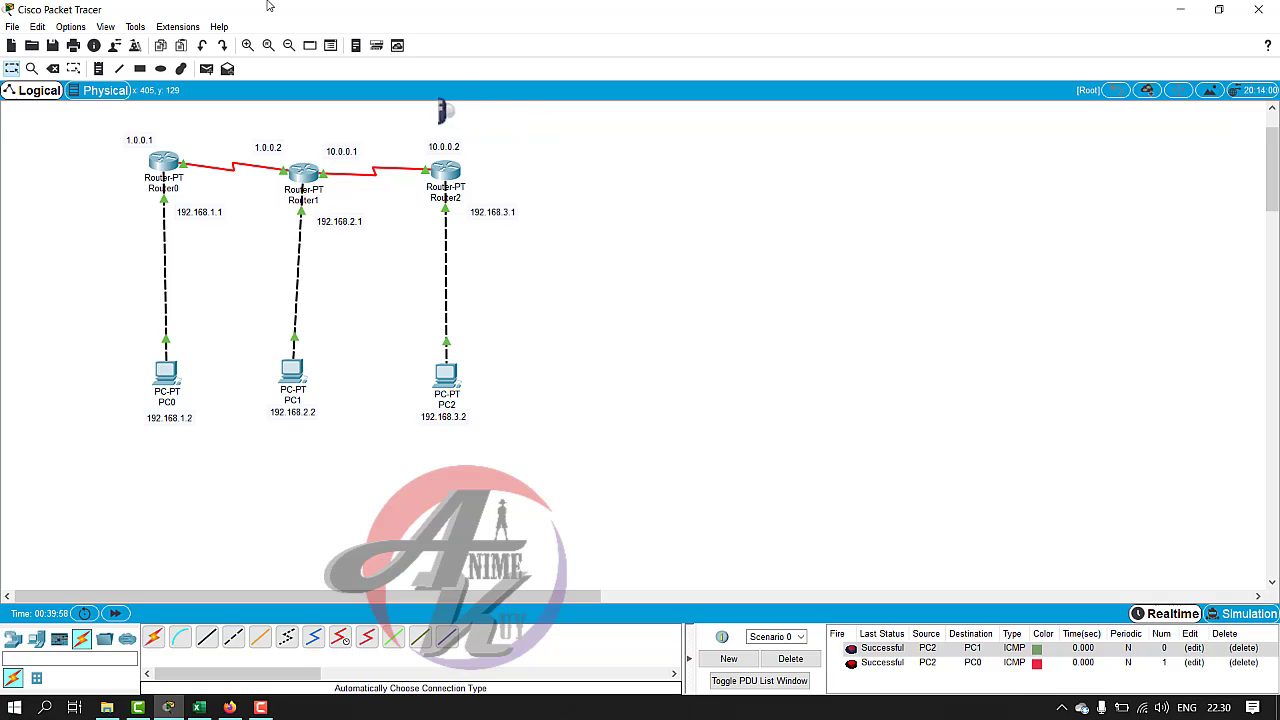
# Send simple PDUs from PC0 to Router0 and from PC0 to Router1, and delete Scenario 0 to clear the PDU list.
pyautogui.click(206, 68)
pyautogui.click(167, 371)
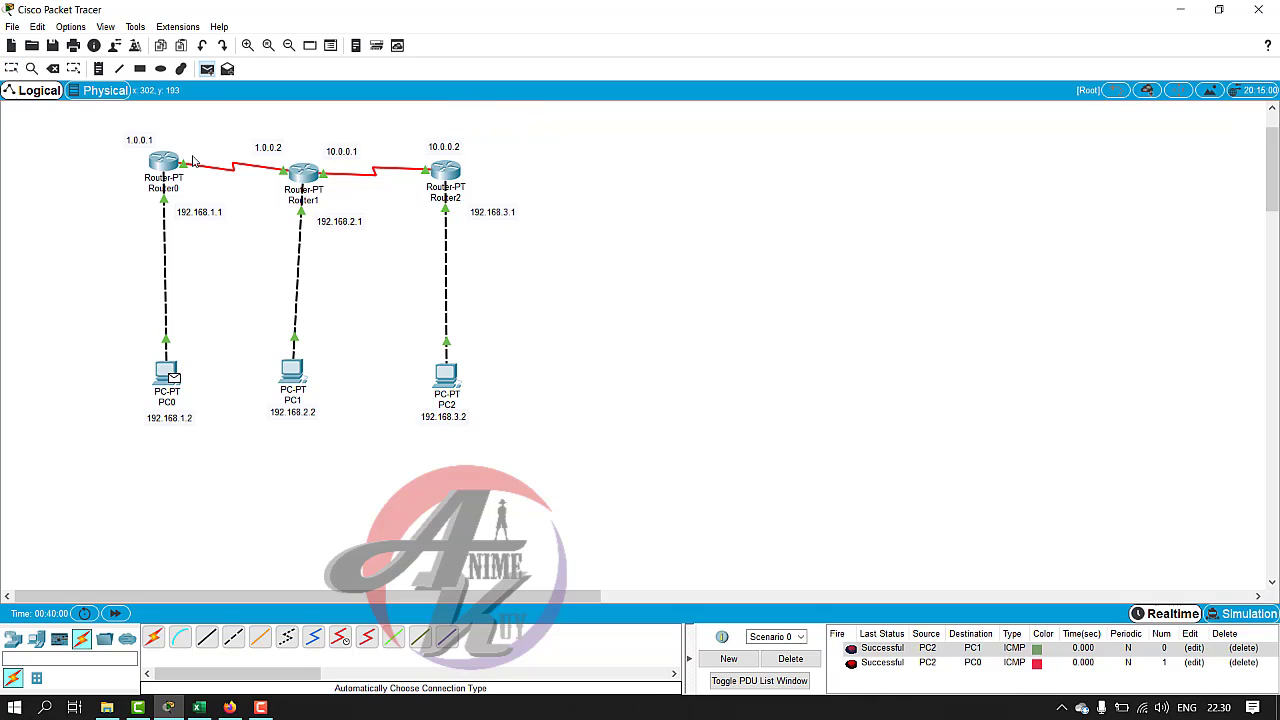
pyautogui.click(163, 165)
pyautogui.click(169, 364)
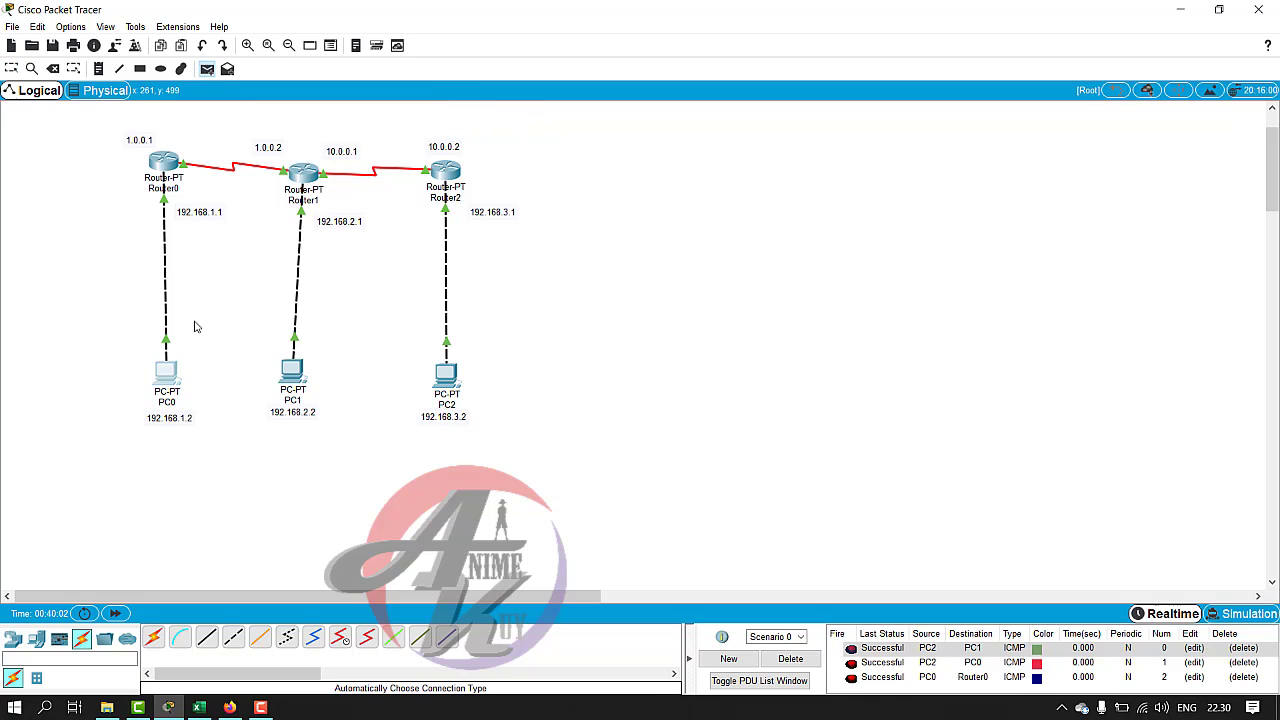
pyautogui.click(303, 175)
pyautogui.scroll(-1, 1003, 658)
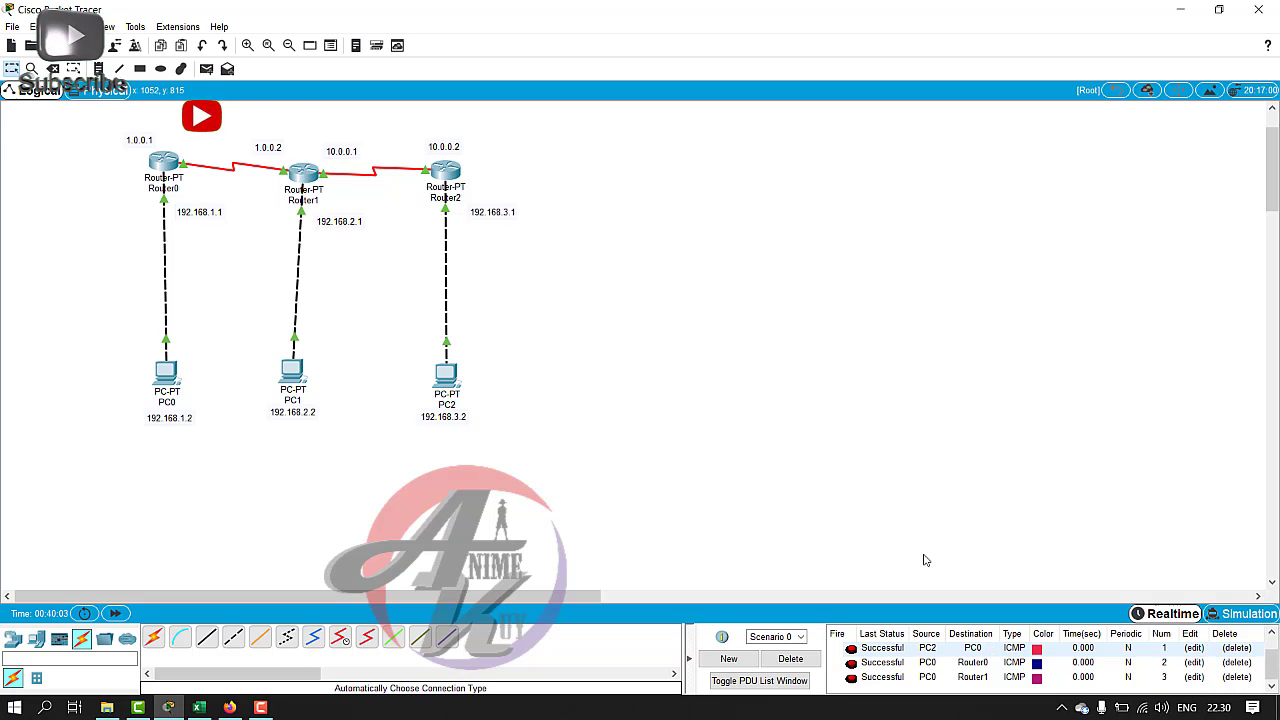
pyautogui.click(790, 658)
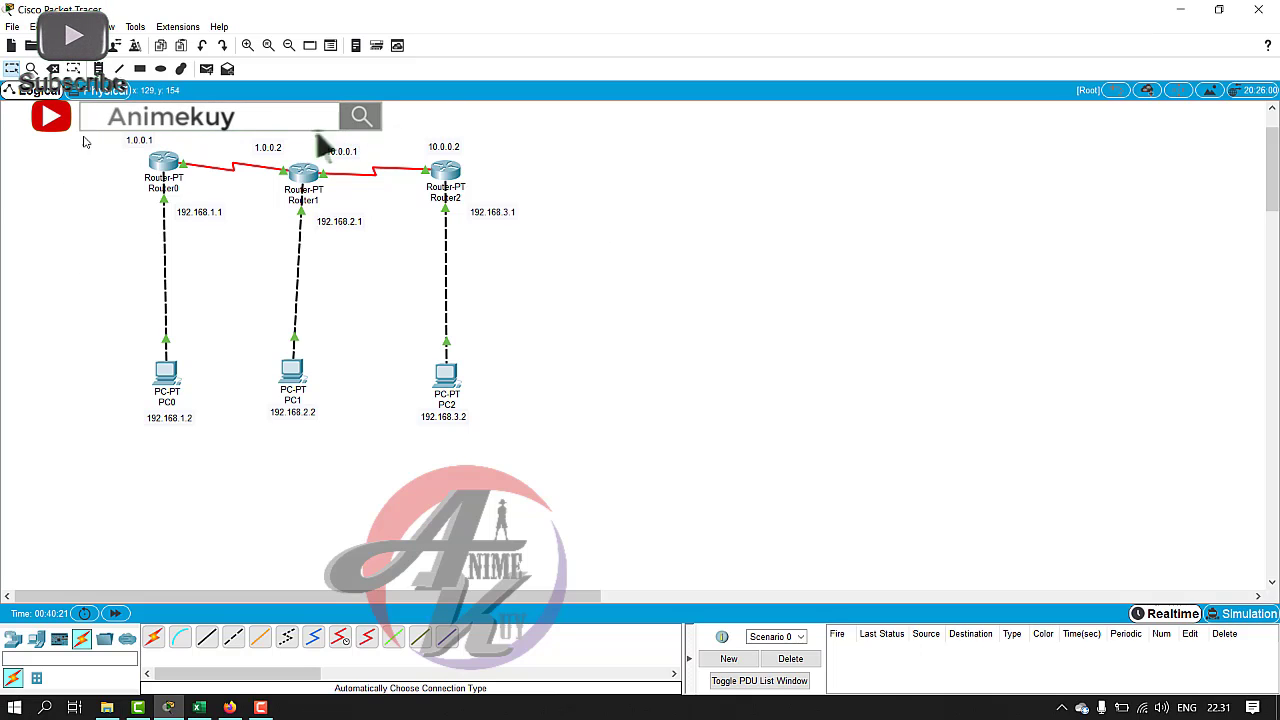
# Switch to the static routing assignment workbook in Excel and read through the router IP table and the task instructions below it.
pyautogui.click(200, 708)
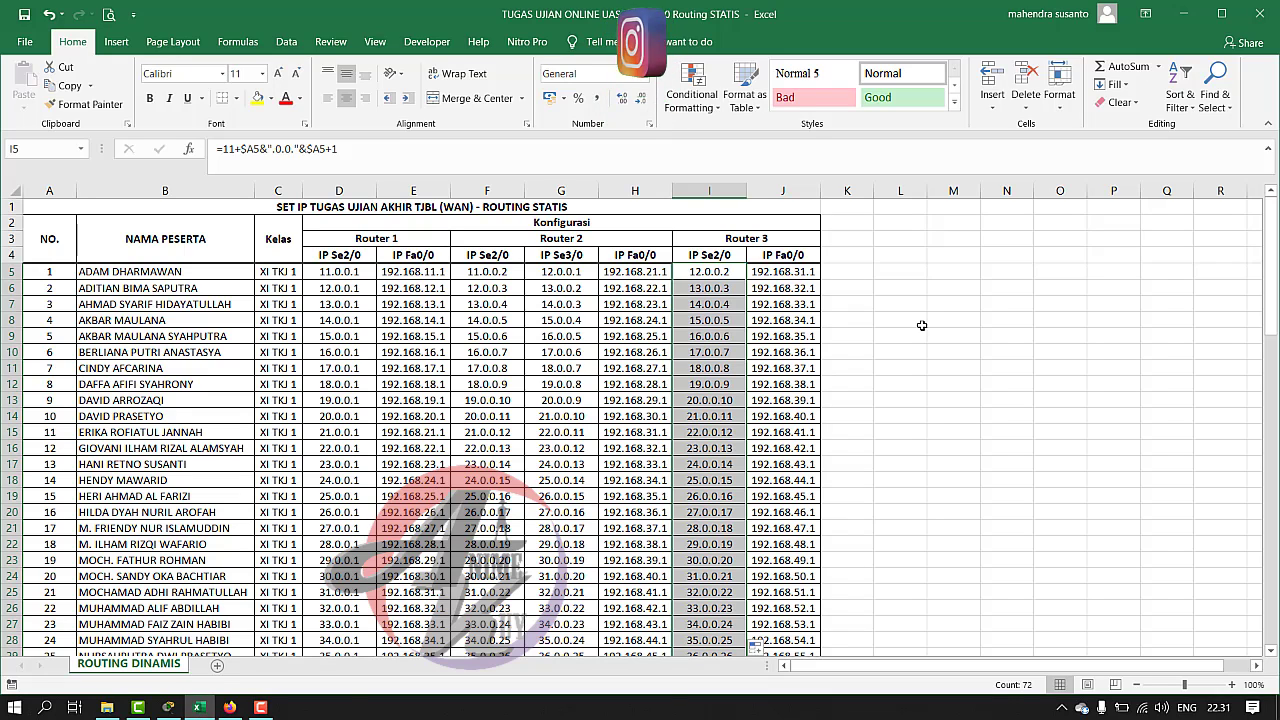
pyautogui.click(921, 325)
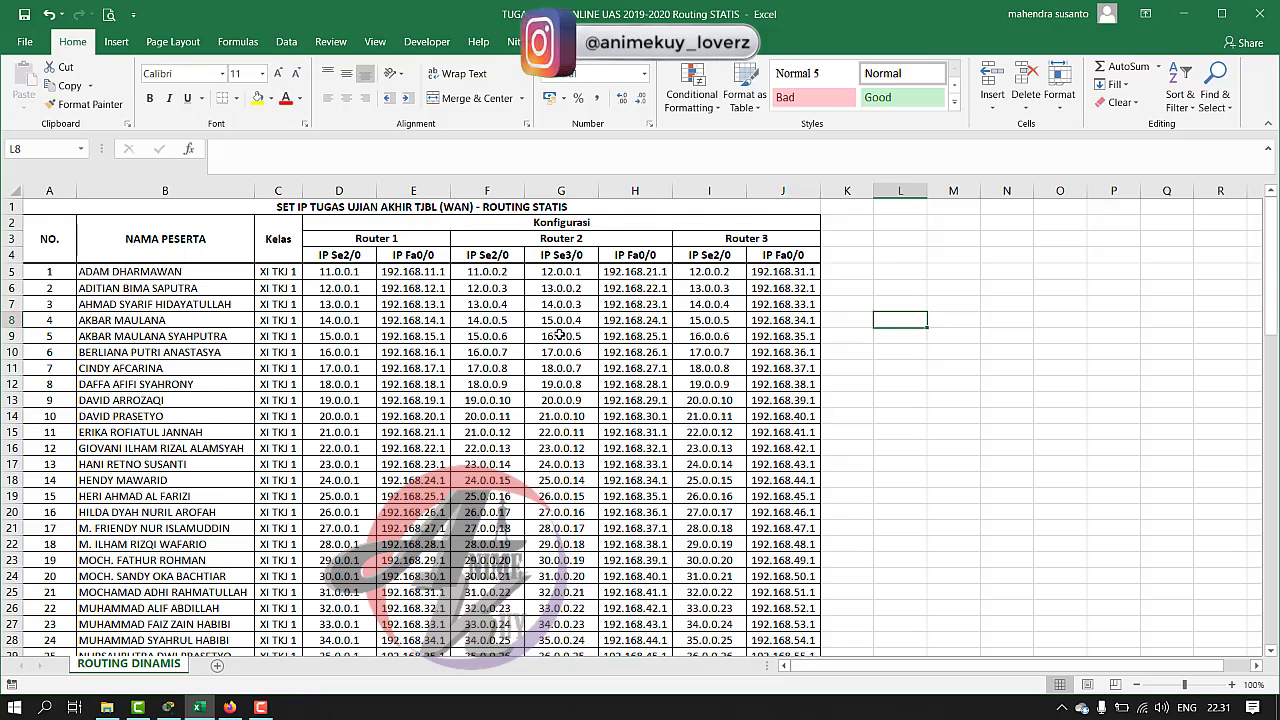
pyautogui.scroll(-15, 558, 334)
pyautogui.scroll(-6, 560, 336)
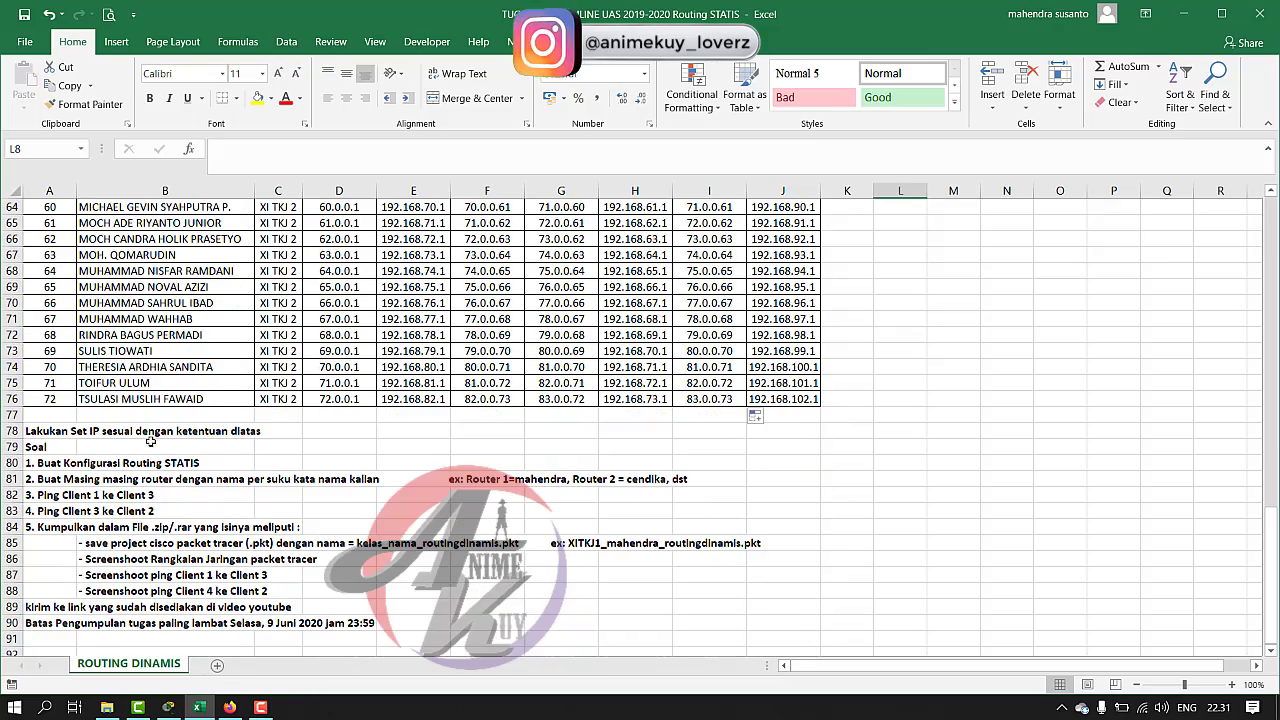
pyautogui.scroll(20, 235, 430)
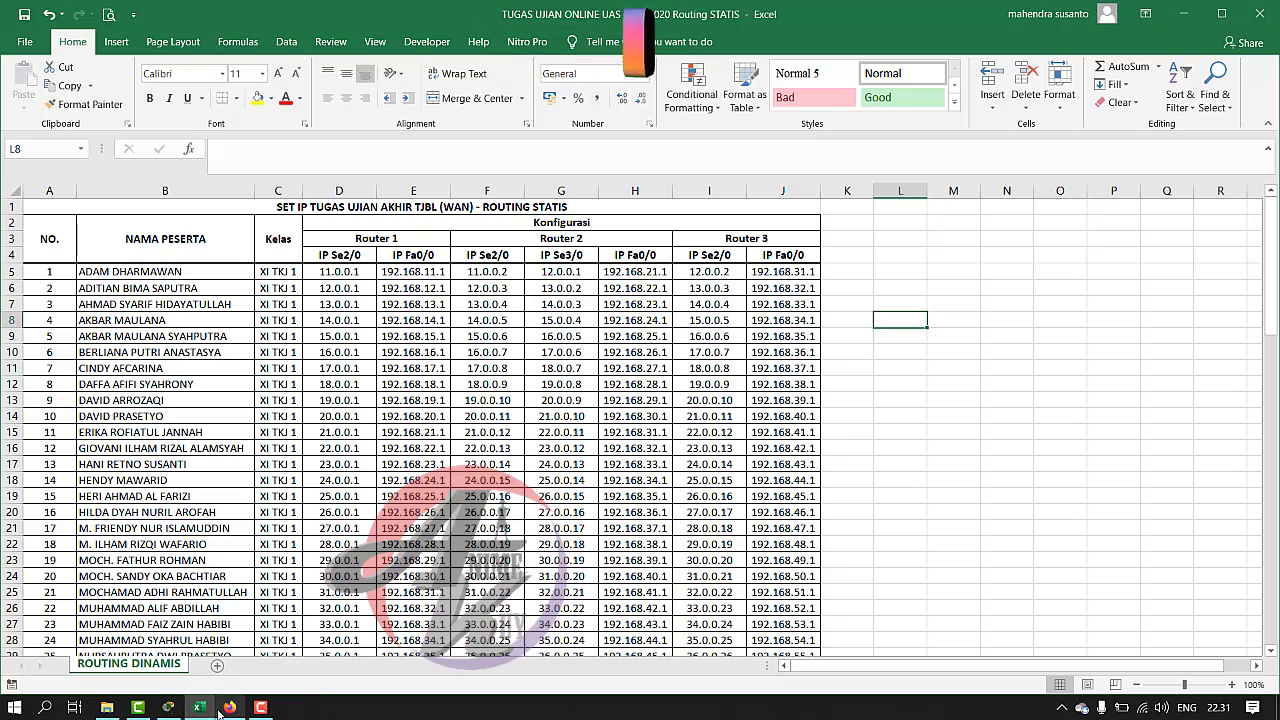
pyautogui.scroll(-19, 311, 565)
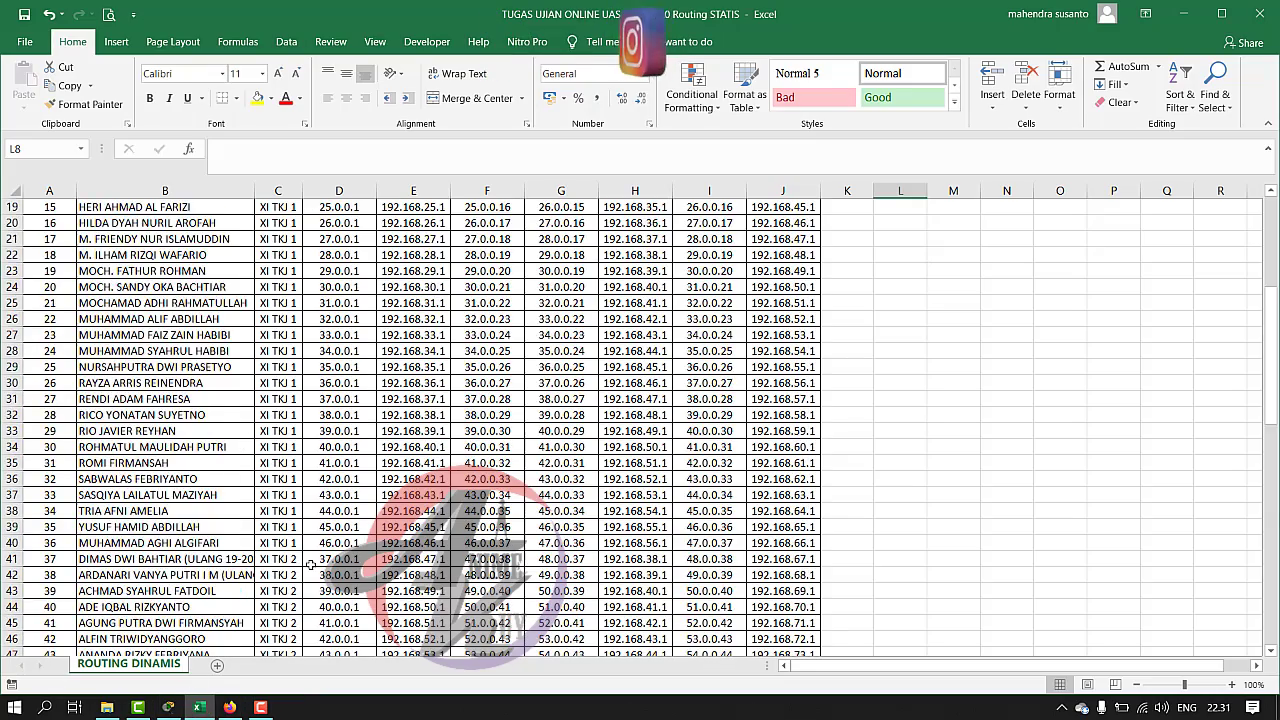
pyautogui.scroll(-3, 311, 565)
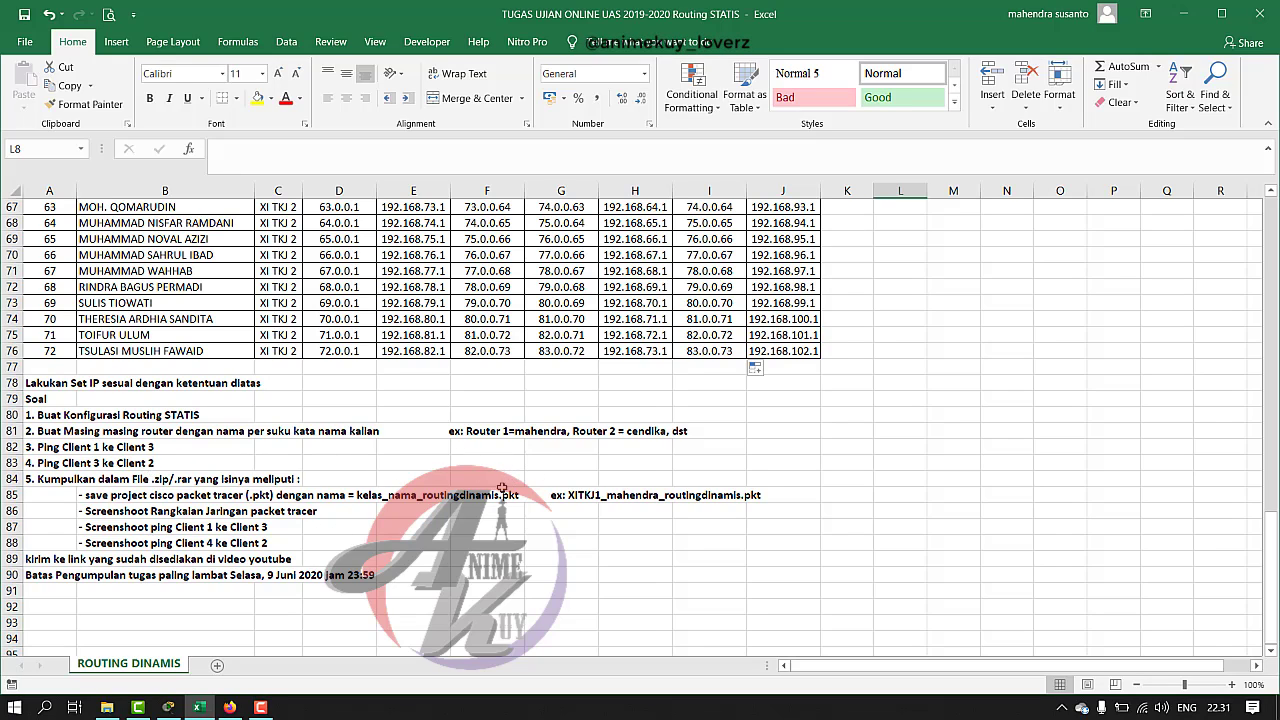
# In cell B85, replace "dinamis" with "statis" in both the .pkt naming pattern and the example file name.
pyautogui.click(364, 495)
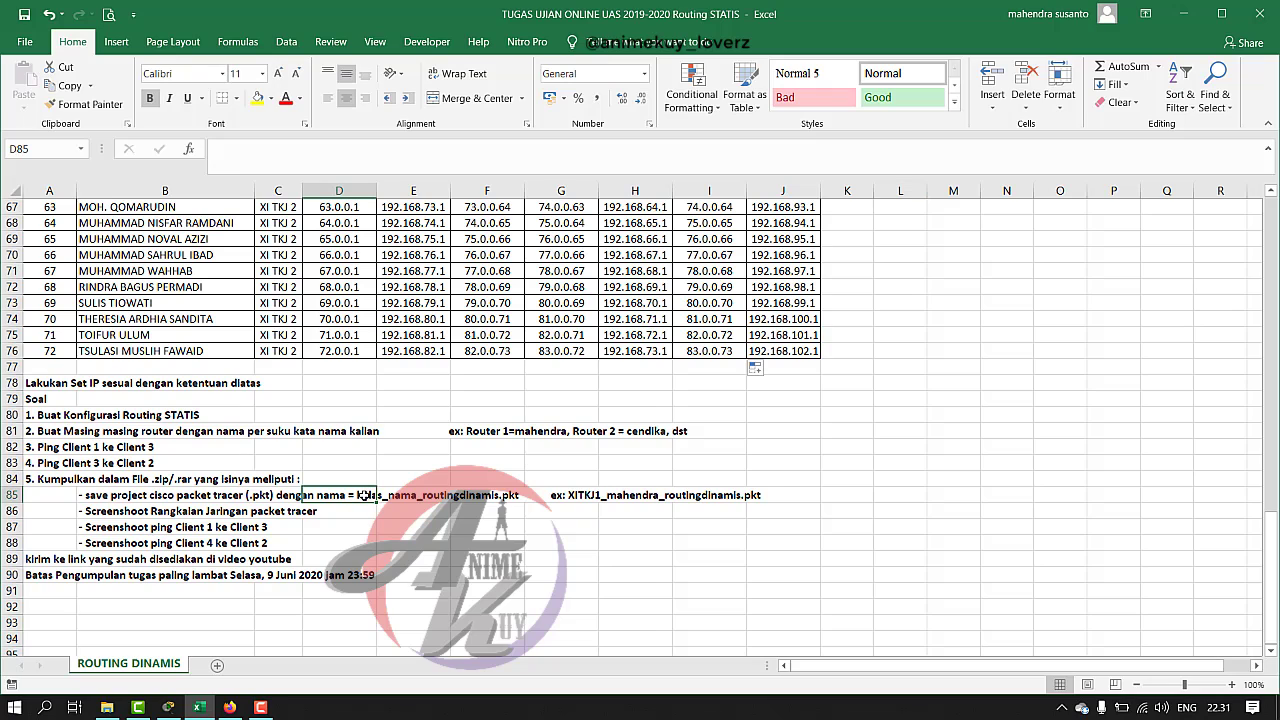
pyautogui.click(96, 497)
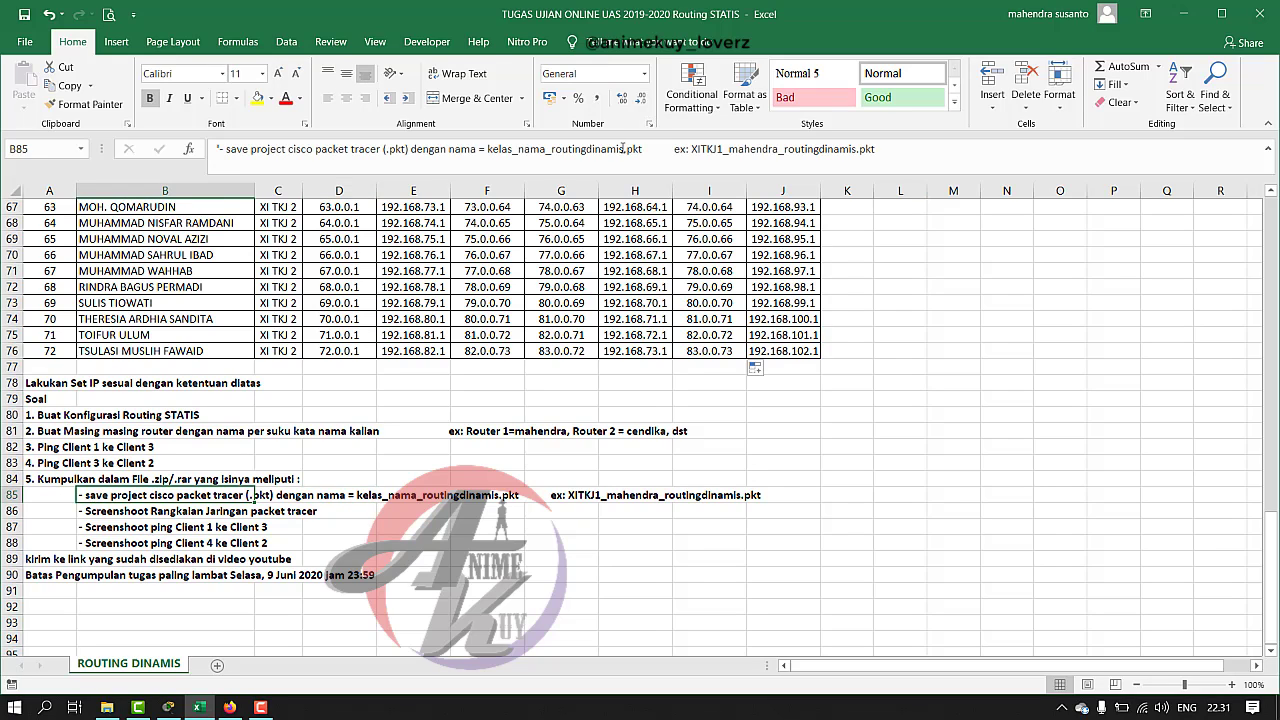
pyautogui.moveTo(625, 148); pyautogui.dragTo(589, 148)
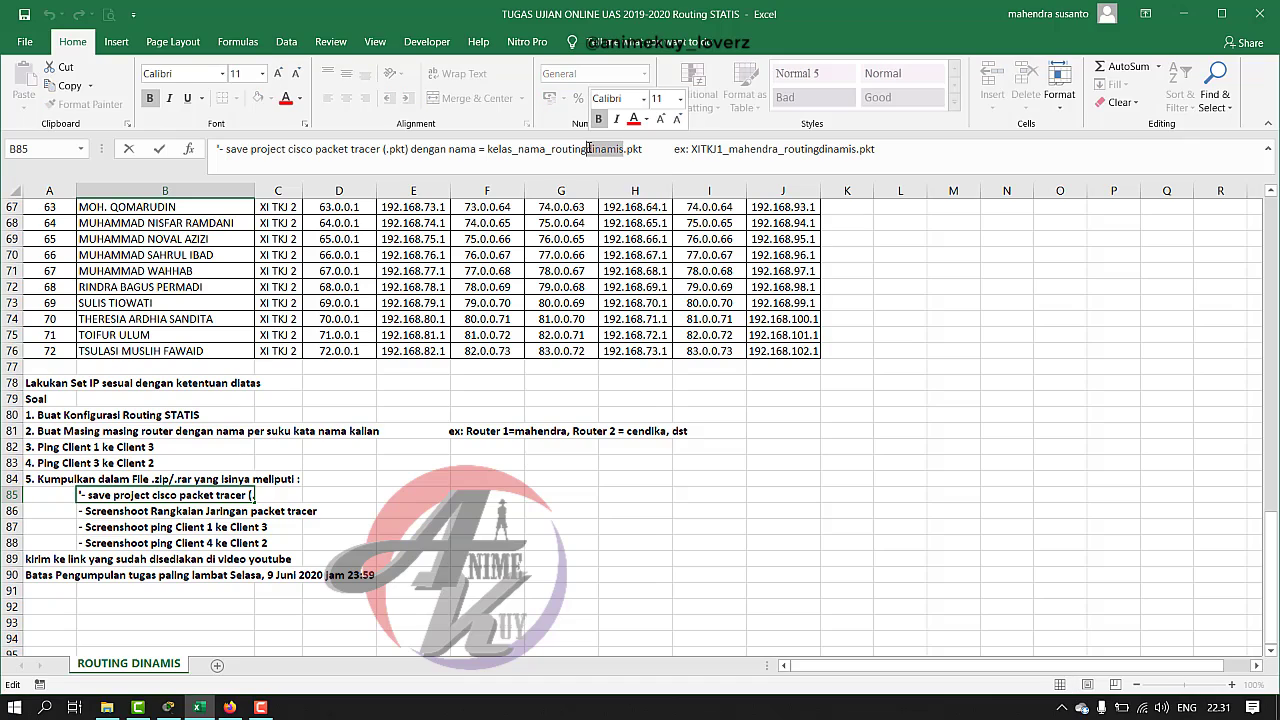
pyautogui.write('statis')
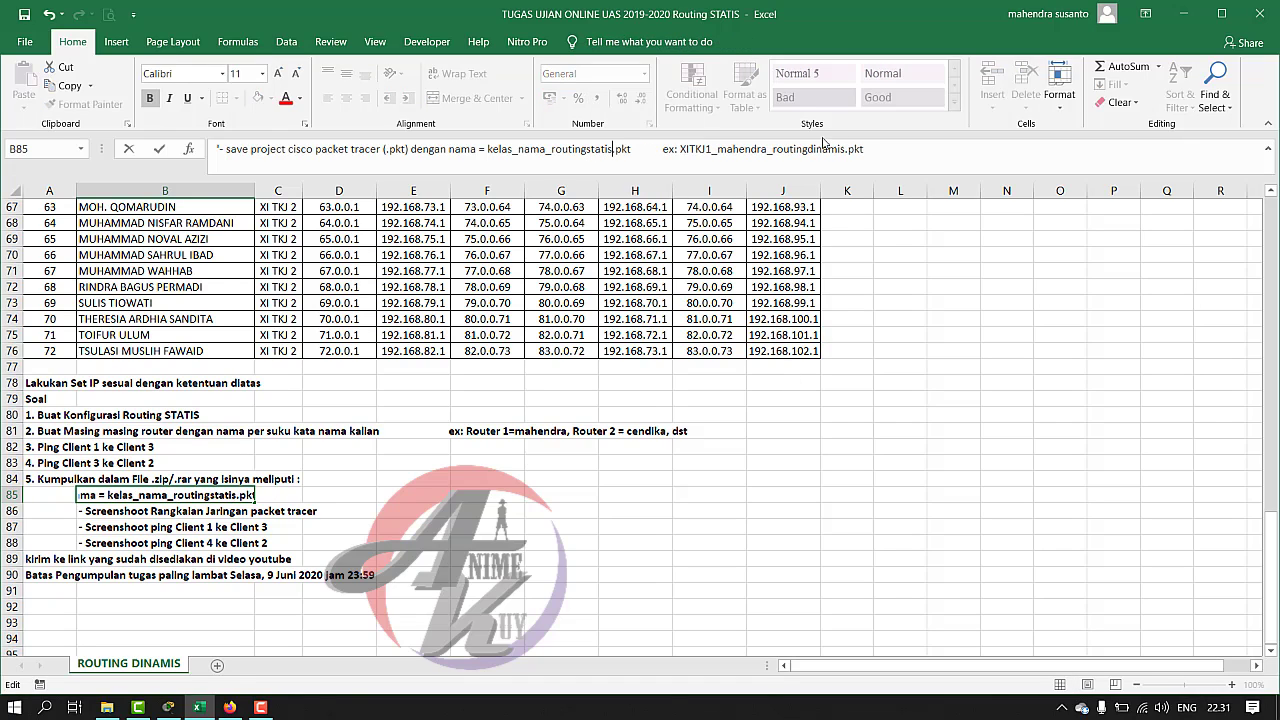
pyautogui.moveTo(811, 148); pyautogui.dragTo(846, 148)
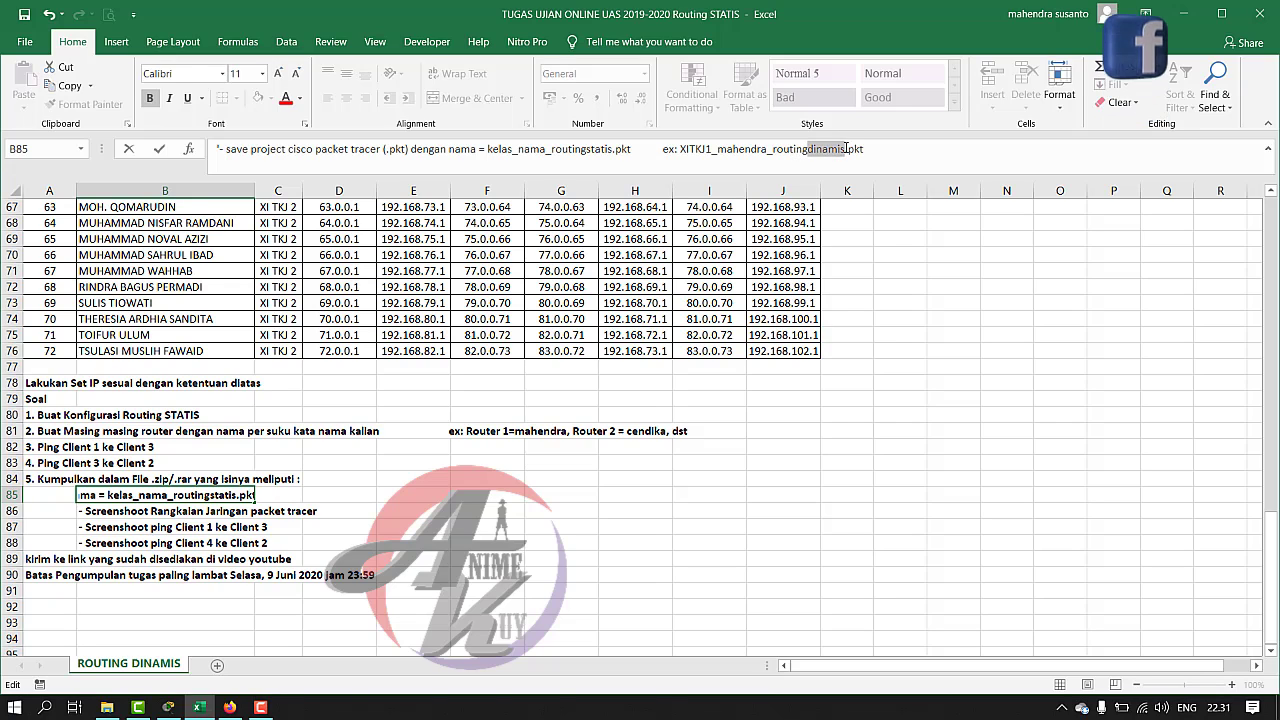
pyautogui.write('statis')
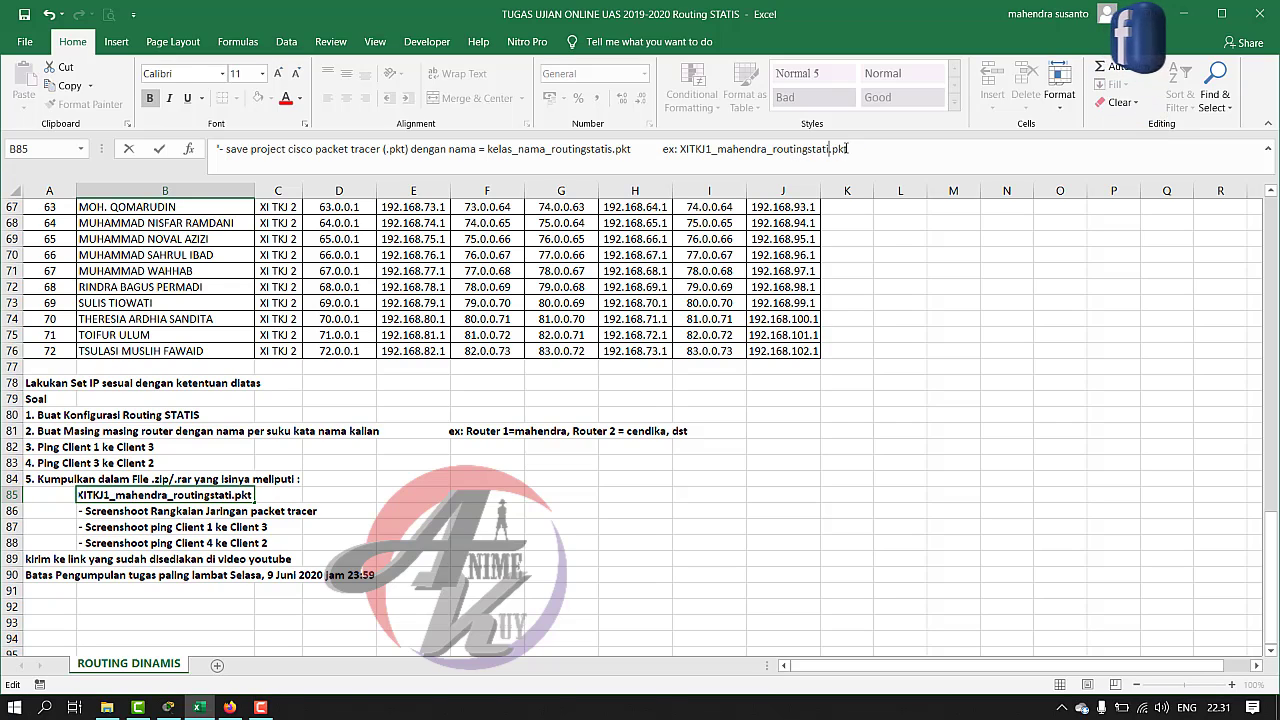
pyautogui.click(724, 497)
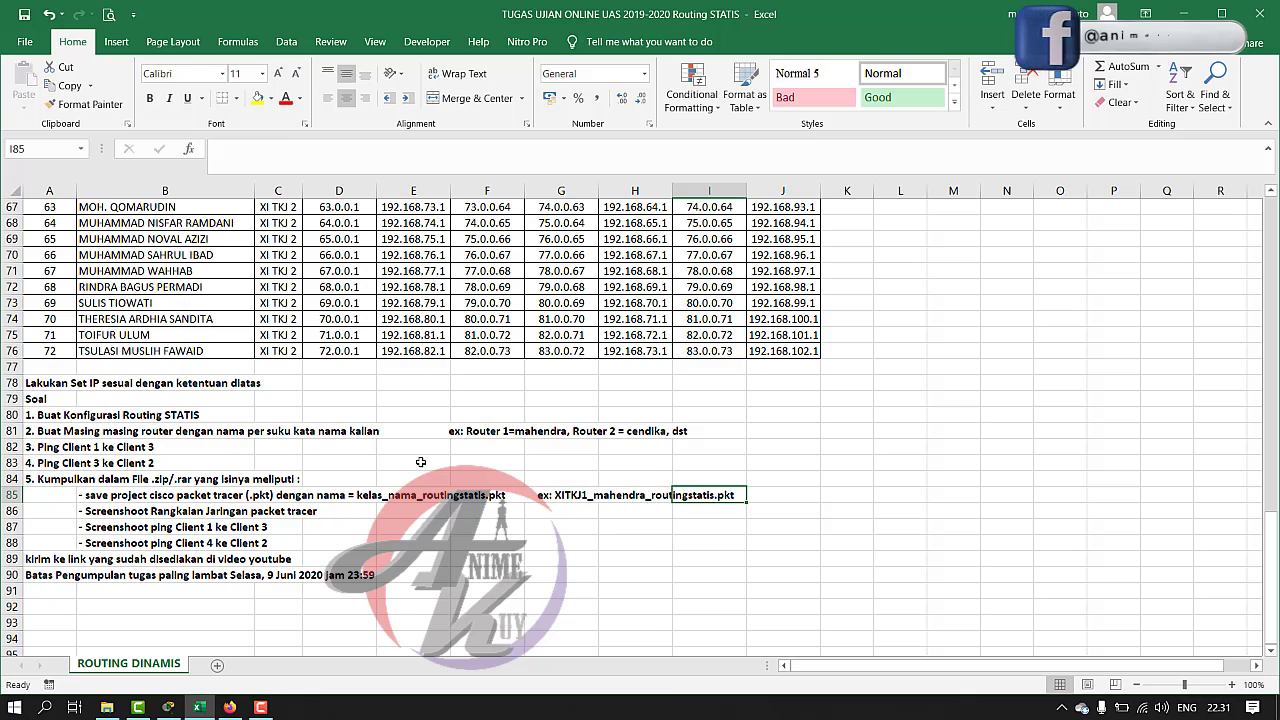
# Correct the instruction in cell B88 to read "Screenshoot ping Client 3 ke Client 2" and save the workbook.
pyautogui.scroll(1, 184, 532)
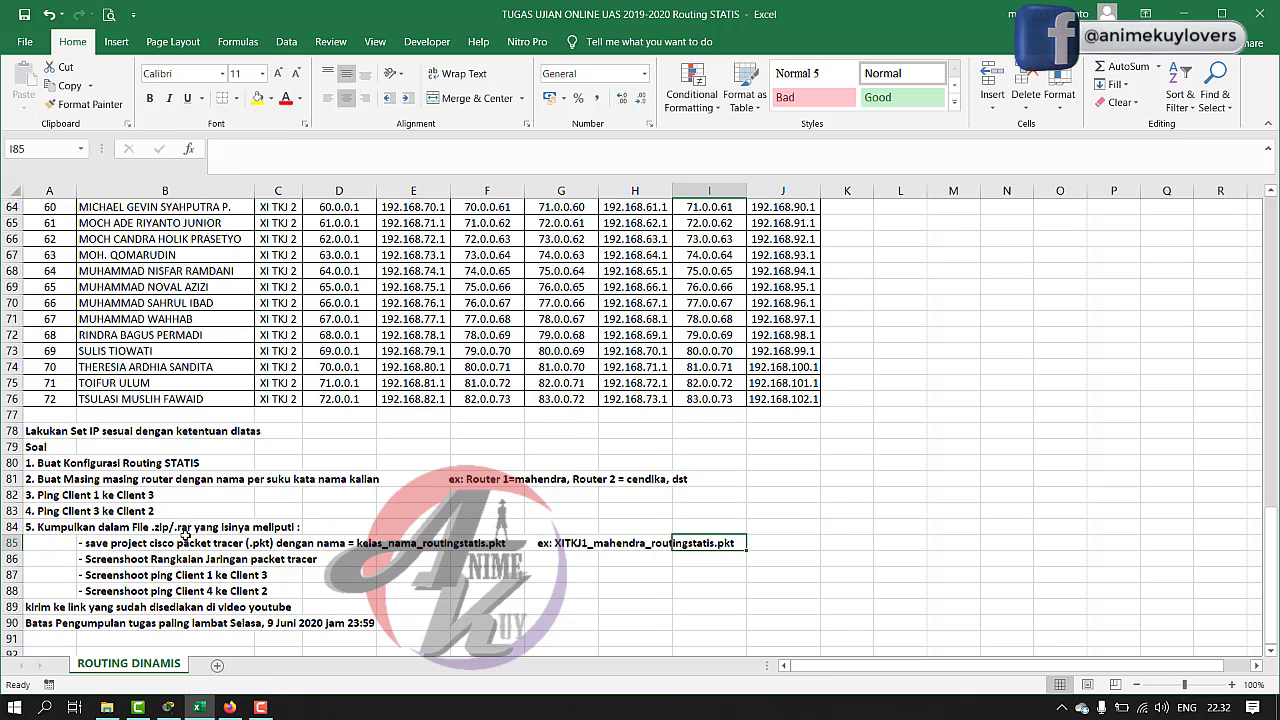
pyautogui.scroll(1, 178, 560)
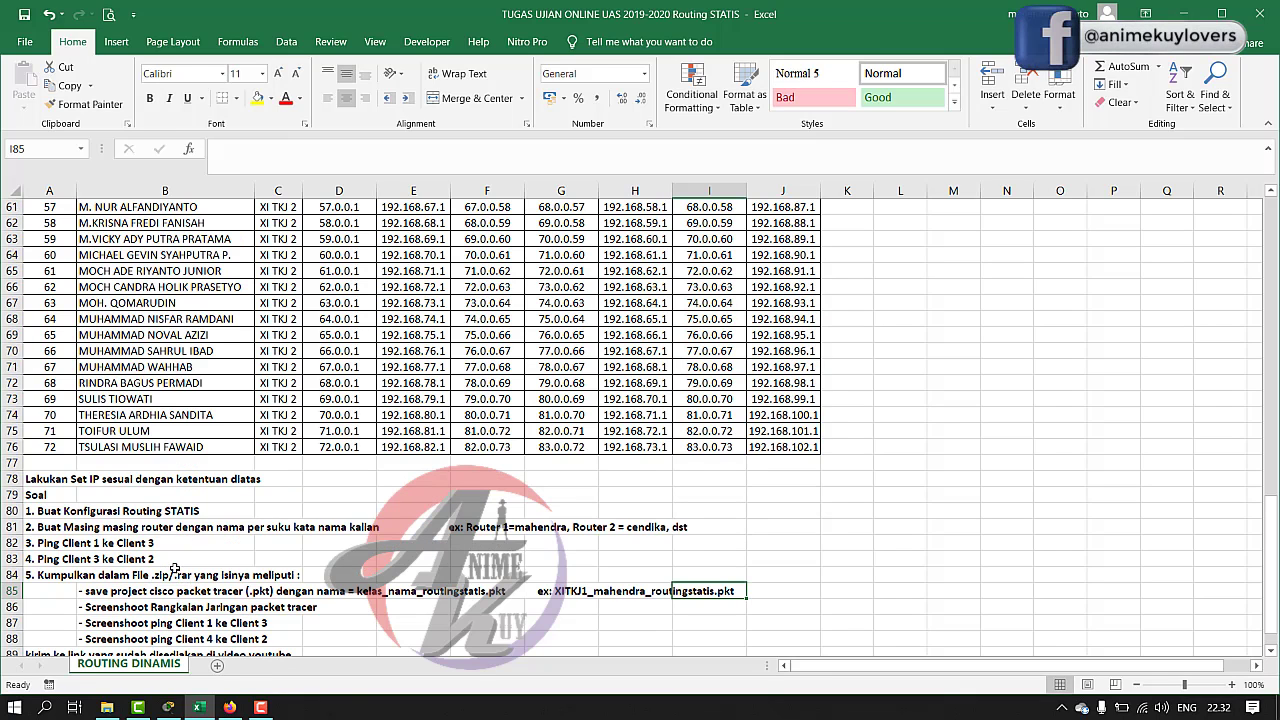
pyautogui.scroll(-2, 175, 569)
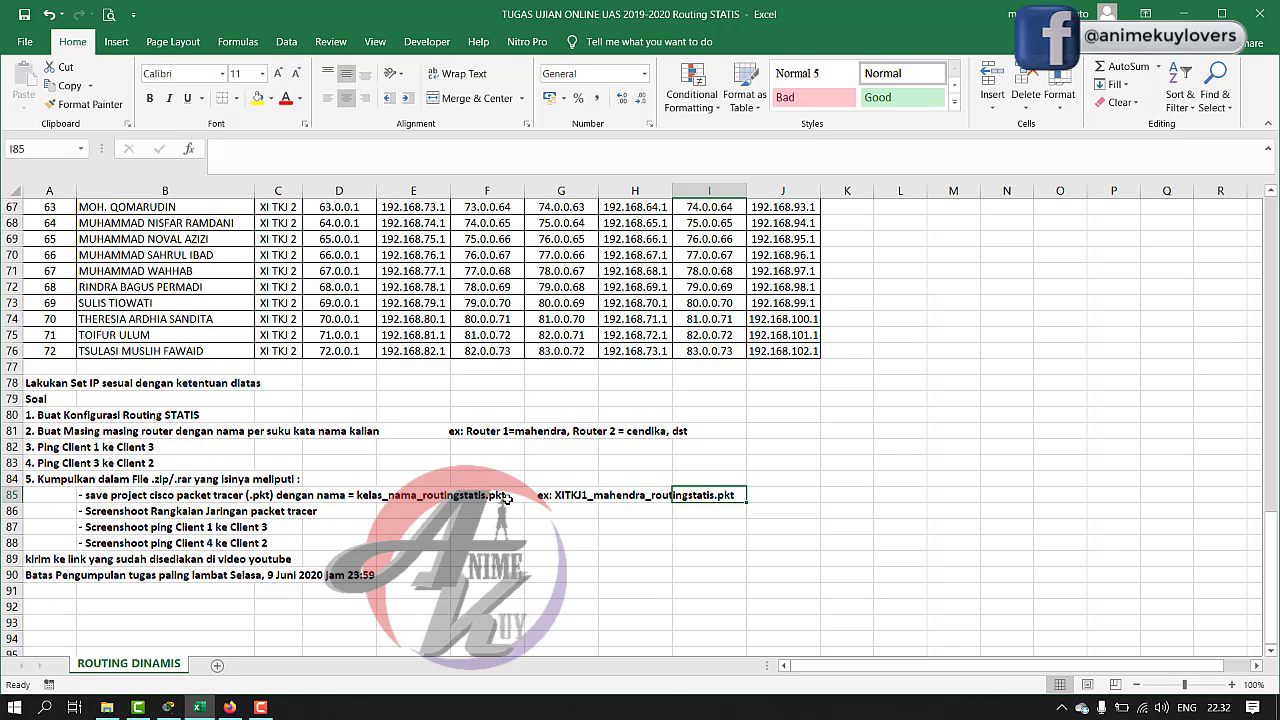
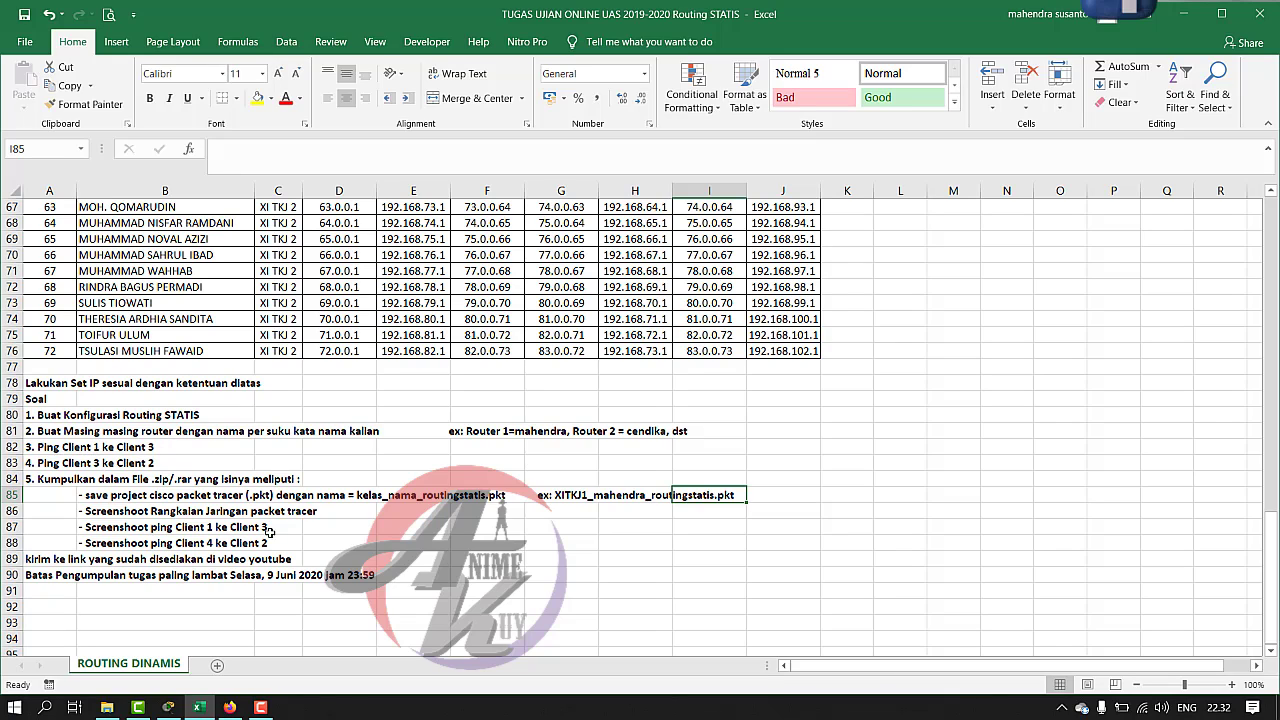
pyautogui.click(112, 545)
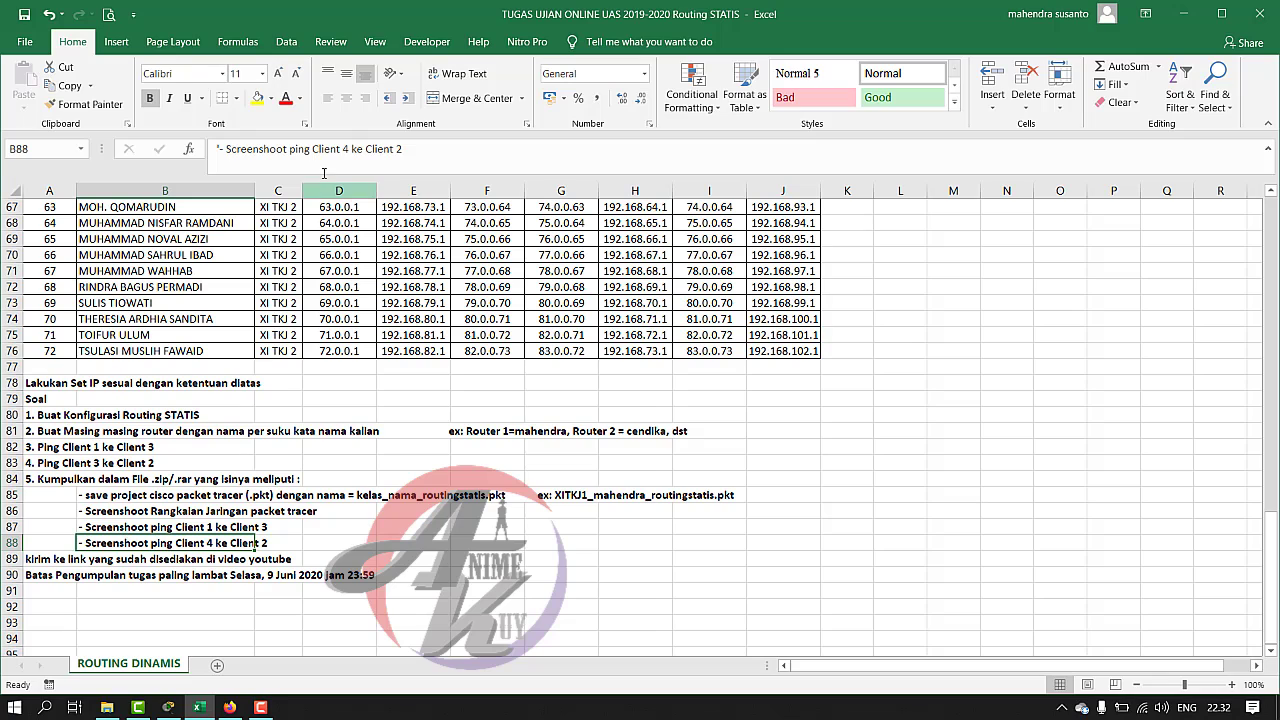
pyautogui.click(341, 148)
pyautogui.press('BackSpace')
pyautogui.write('3')
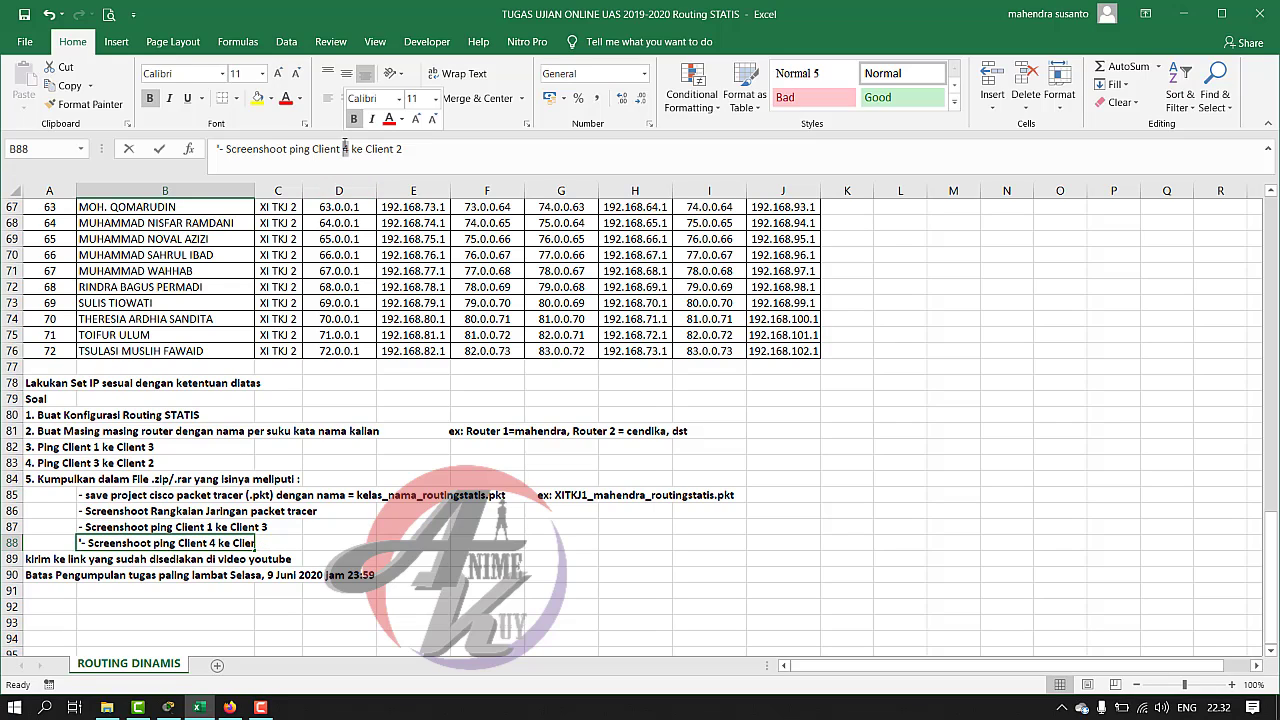
pyautogui.press('Return')
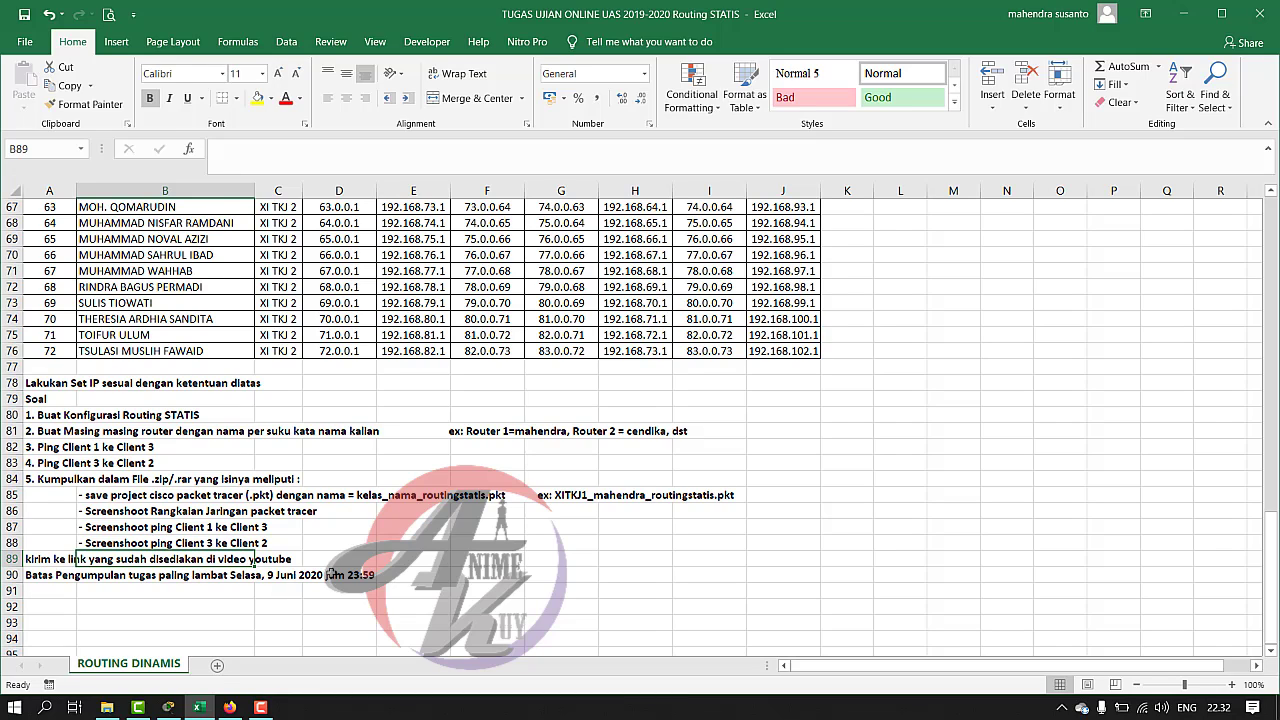
pyautogui.click(24, 14)
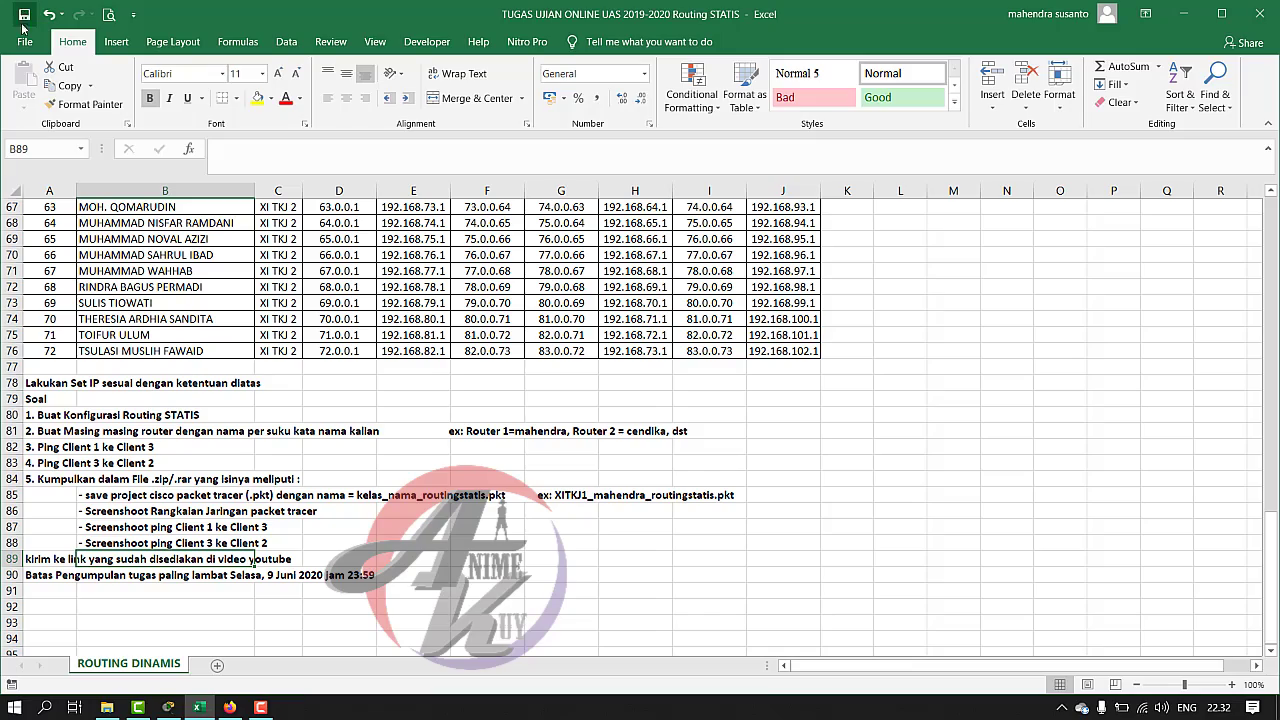
# Check the whole sheet again, from the per-participant router IP addresses down to the corrected questions and submission deadline.
pyautogui.scroll(13, 330, 448)
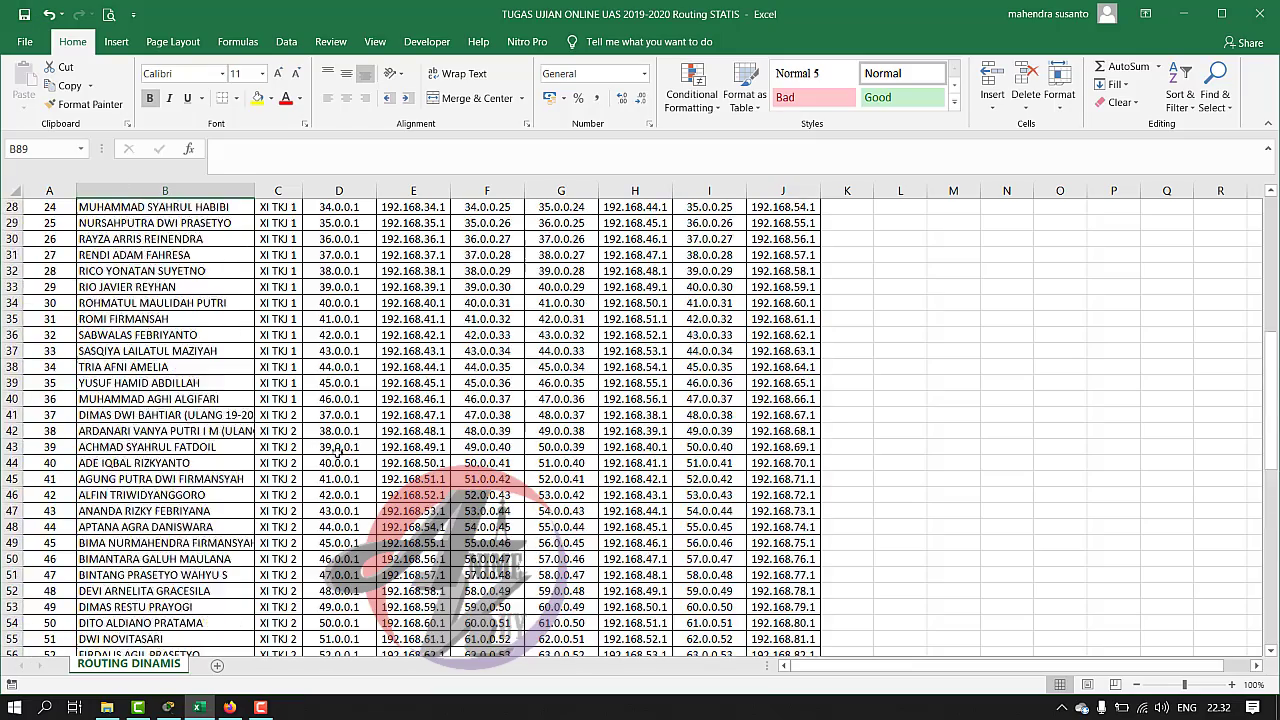
pyautogui.scroll(9, 339, 451)
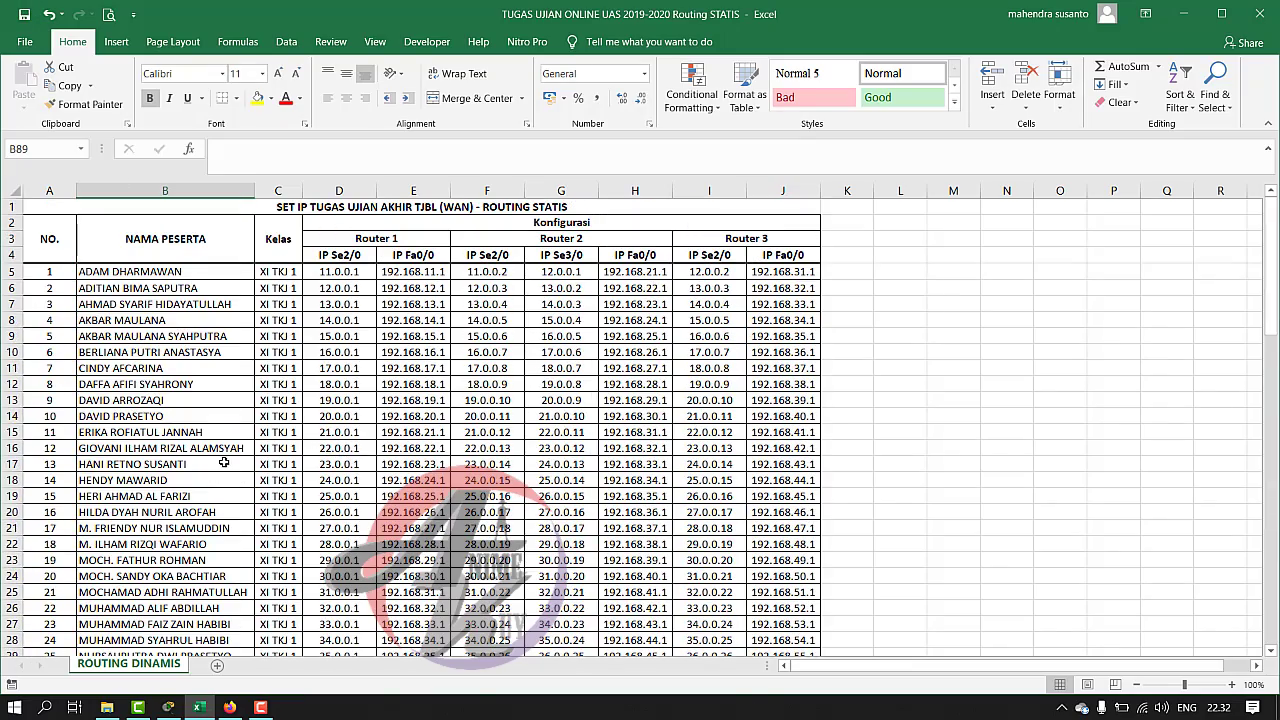
pyautogui.scroll(-20, 228, 509)
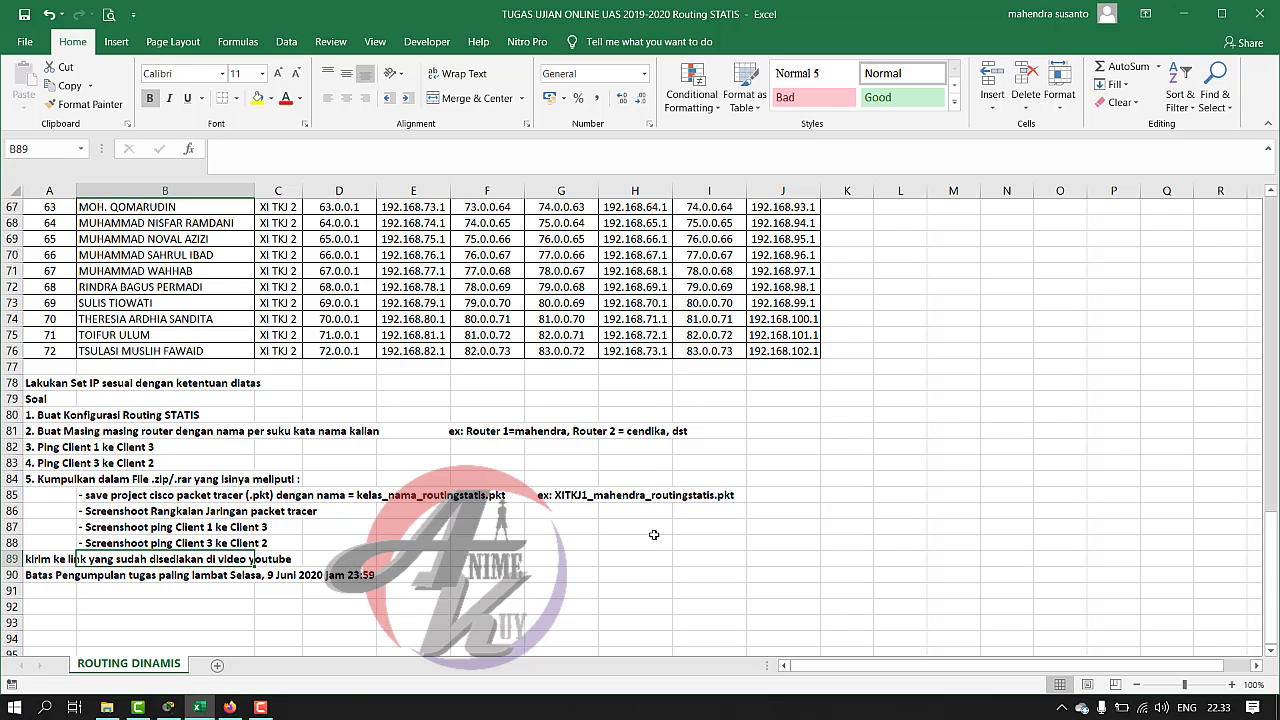
pyautogui.scroll(18, 653, 535)
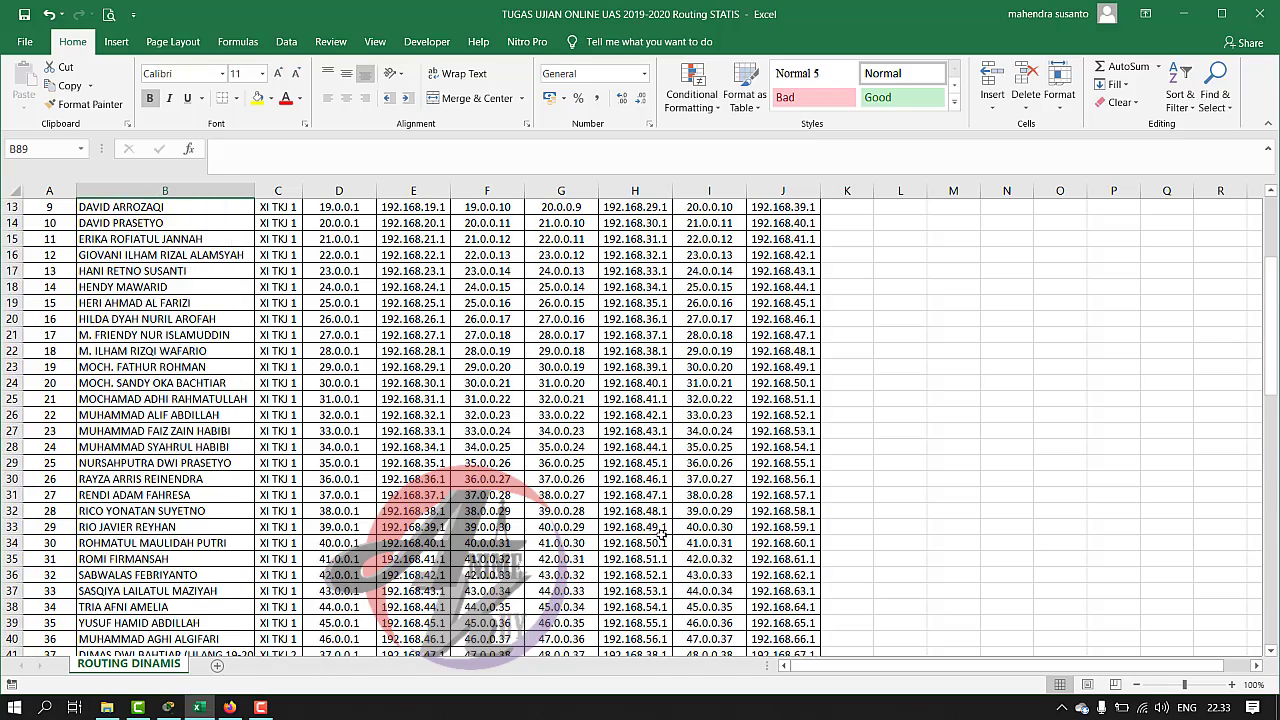
pyautogui.scroll(4, 662, 534)
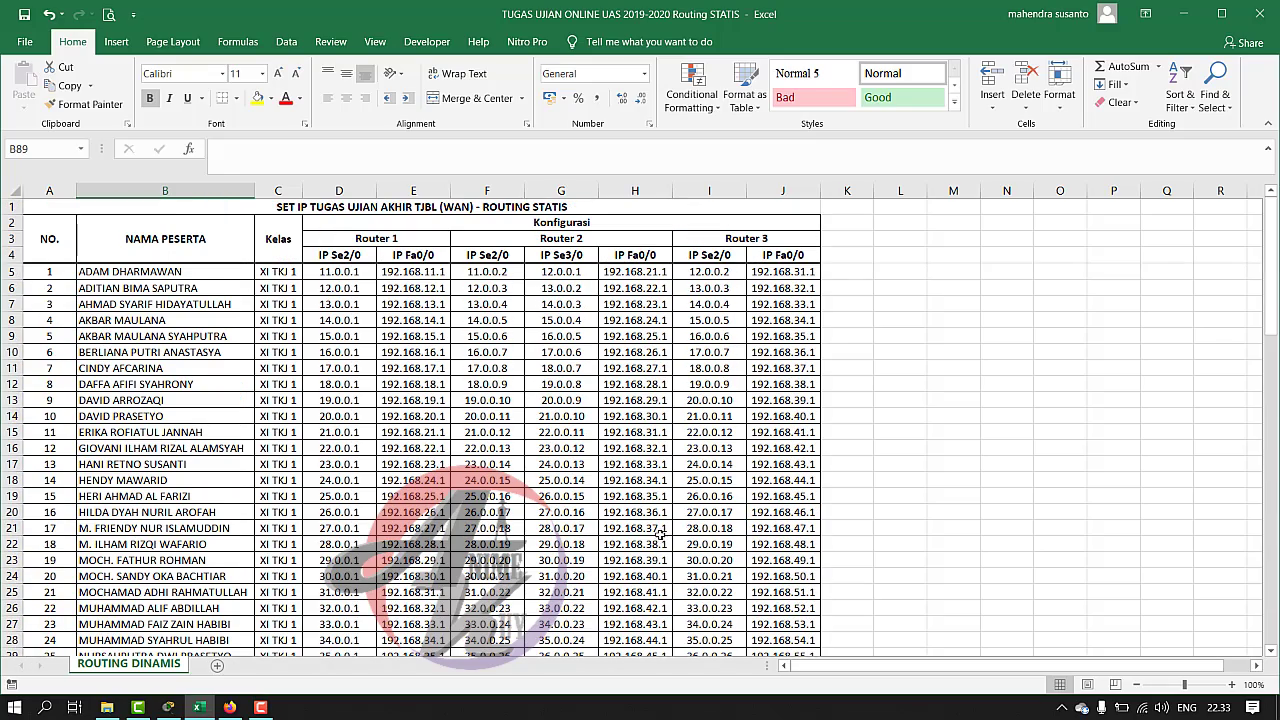
pyautogui.scroll(-20, 545, 432)
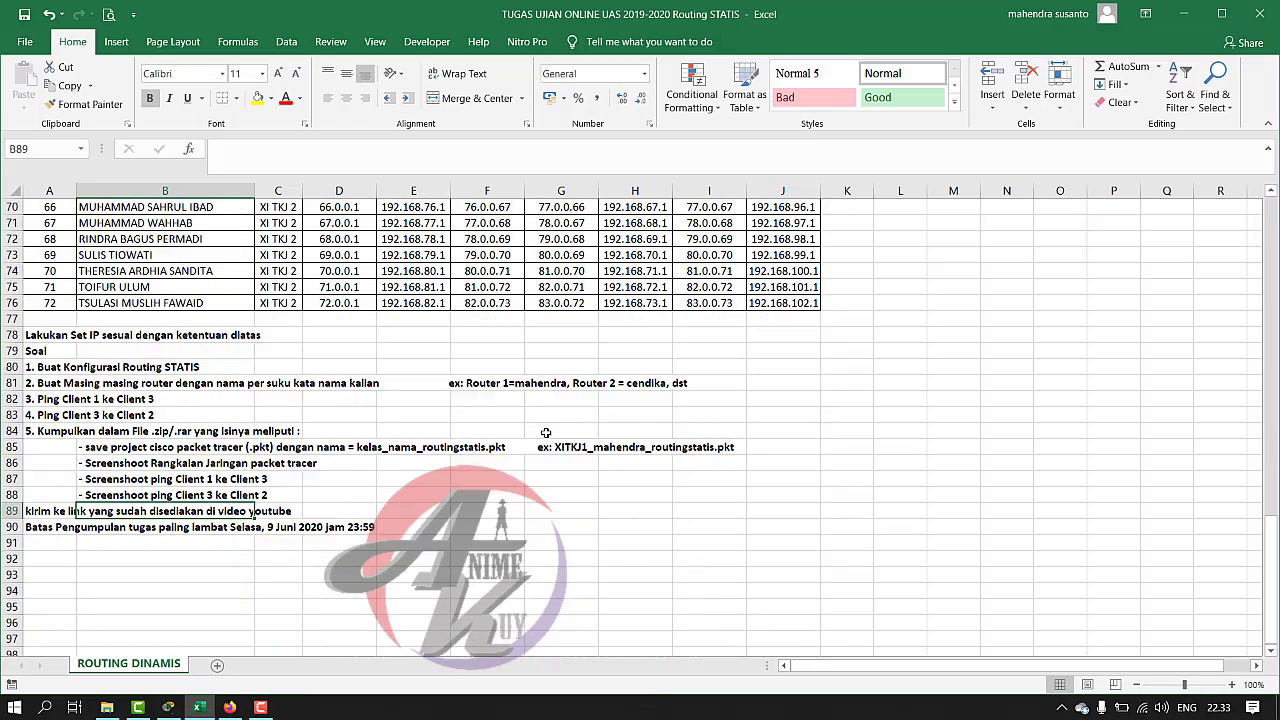
pyautogui.scroll(10, 545, 432)
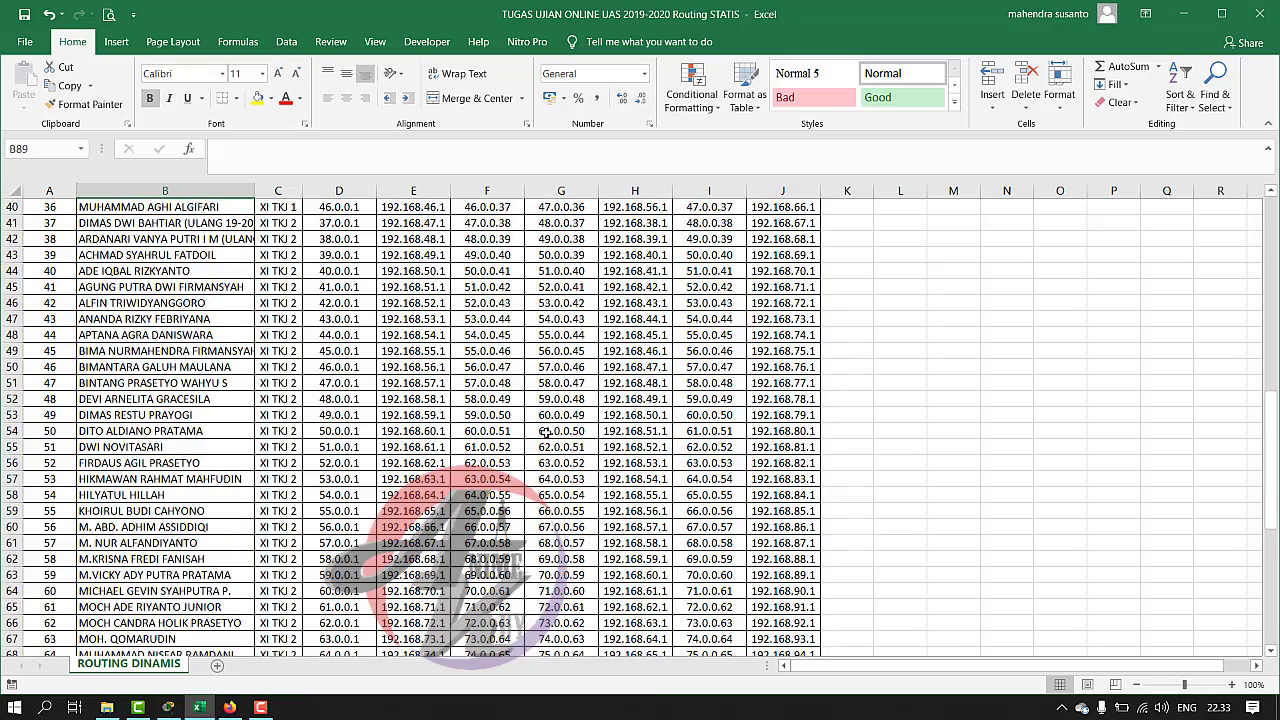
pyautogui.scroll(13, 545, 432)
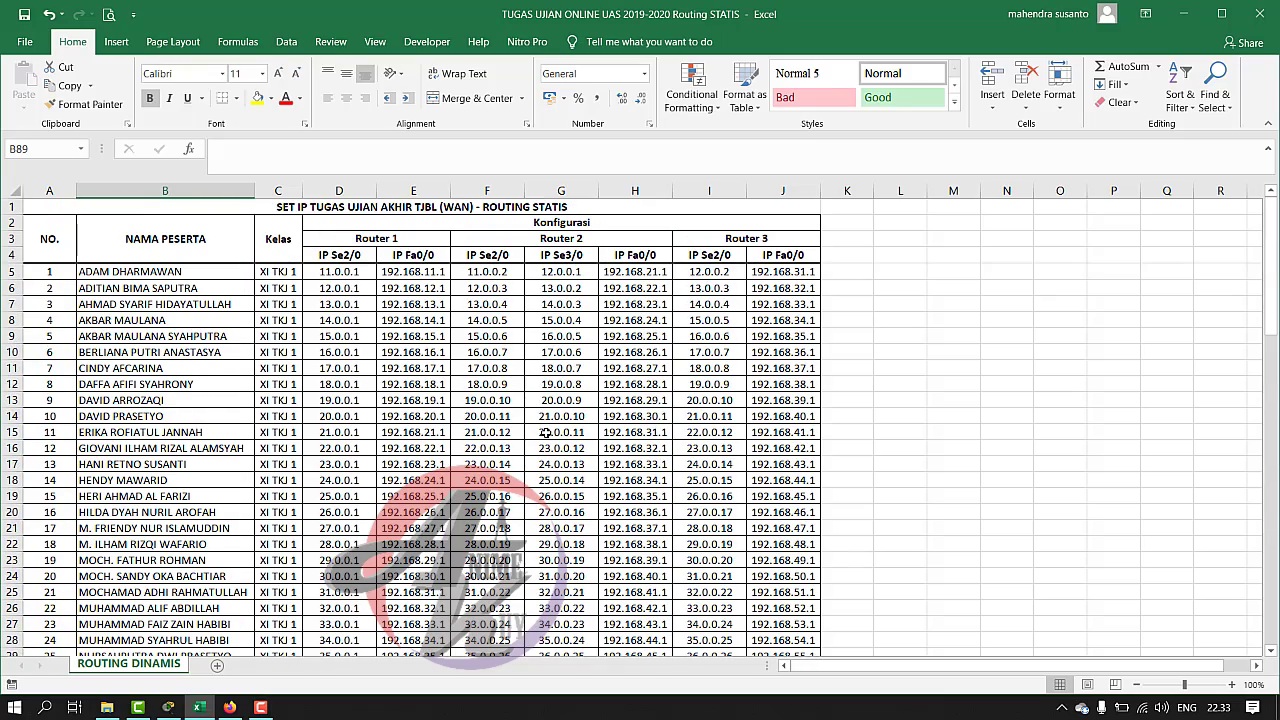